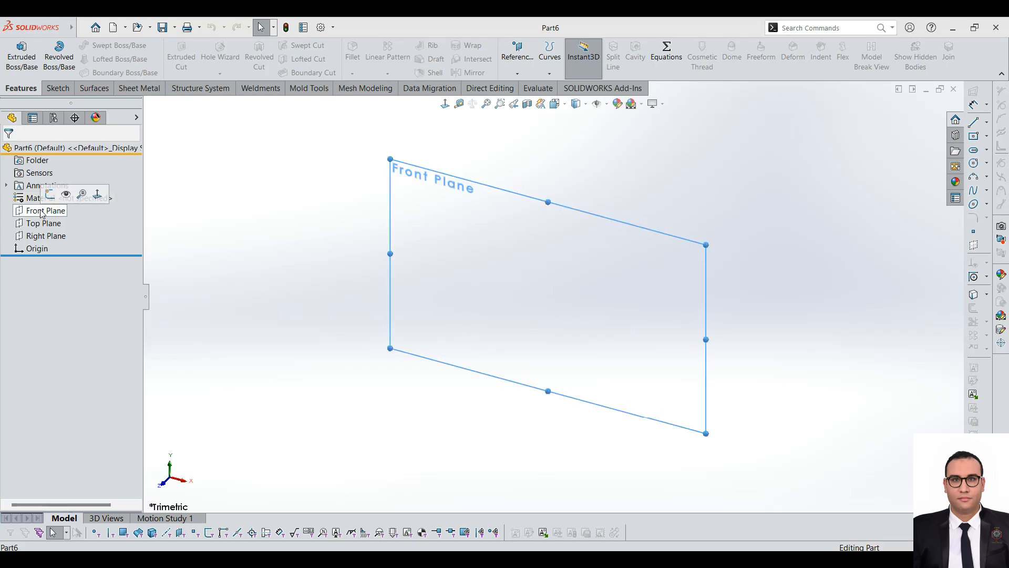
# Step: Sketch a rectangle on the Front Plane with one corner at the origin, 120 mm high and 300 mm wide
pyautogui.click(57, 87)
pyautogui.click(23, 59)
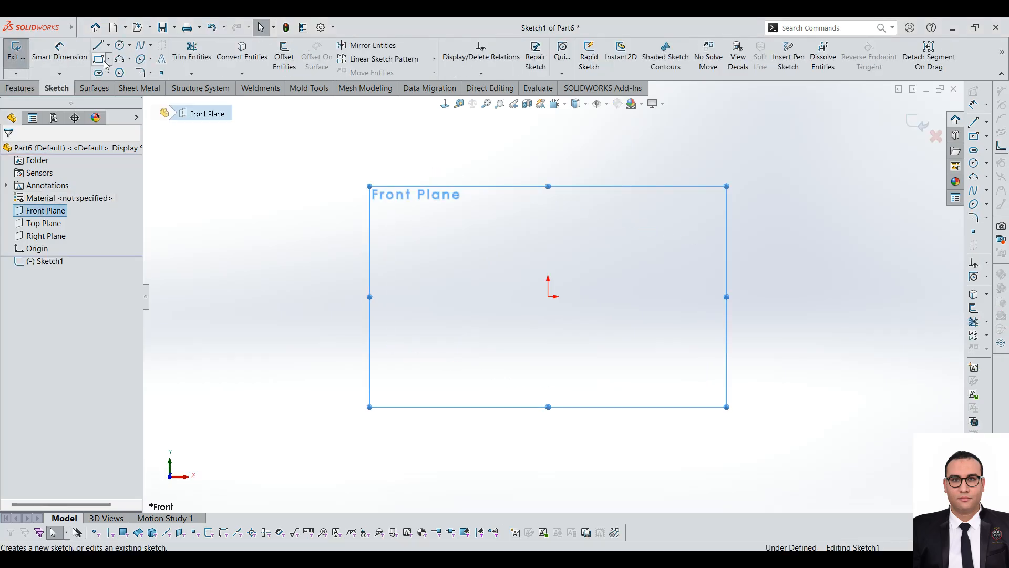
pyautogui.click(99, 58)
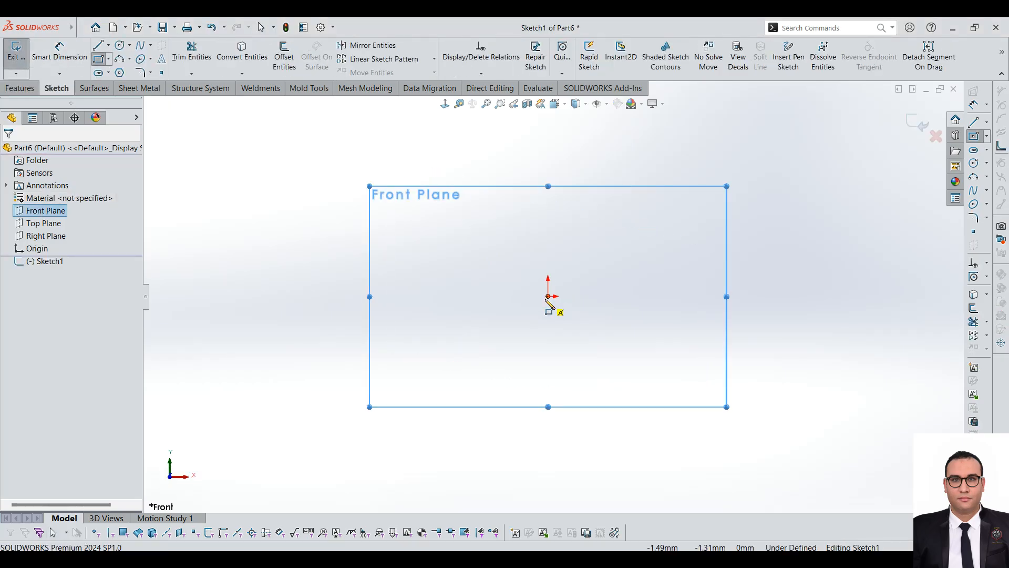
pyautogui.click(547, 293)
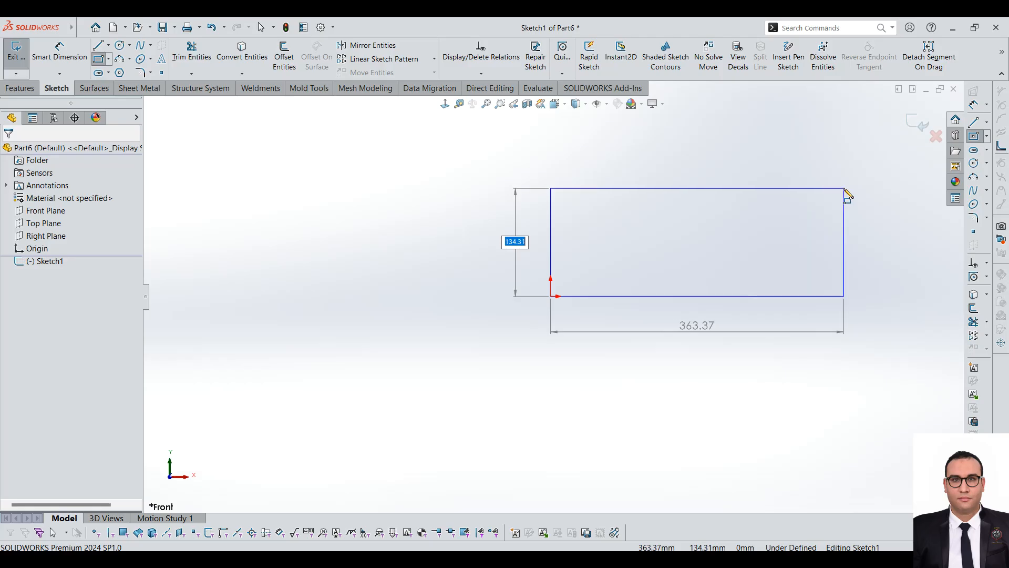
pyautogui.write('120')
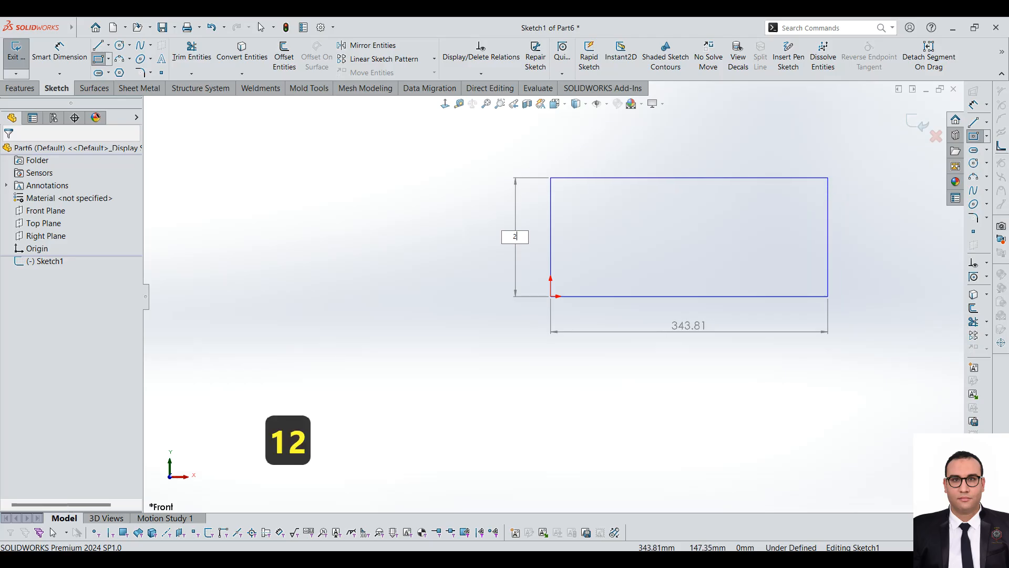
pyautogui.write('120')
pyautogui.press('Return')
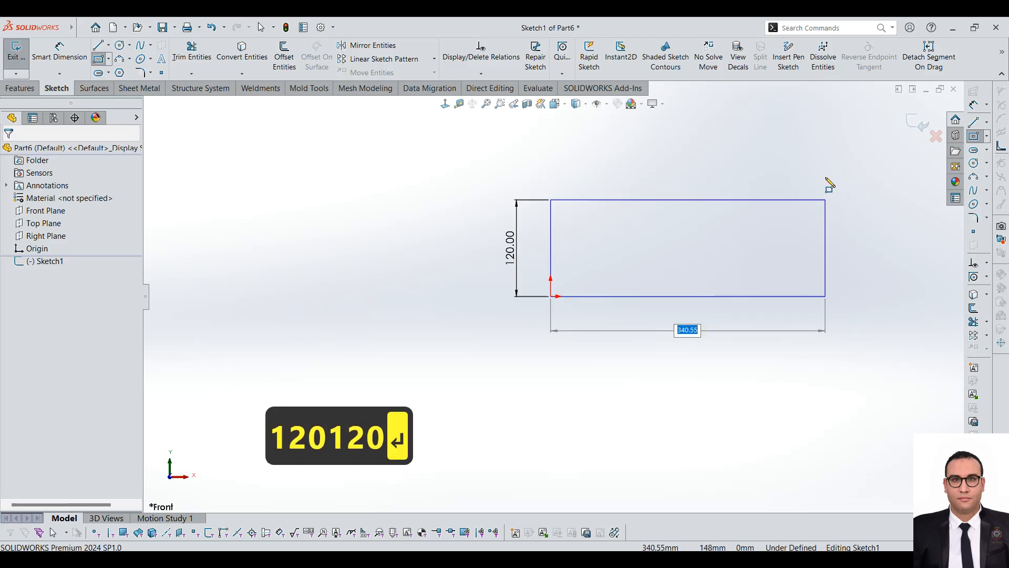
pyautogui.write('300')
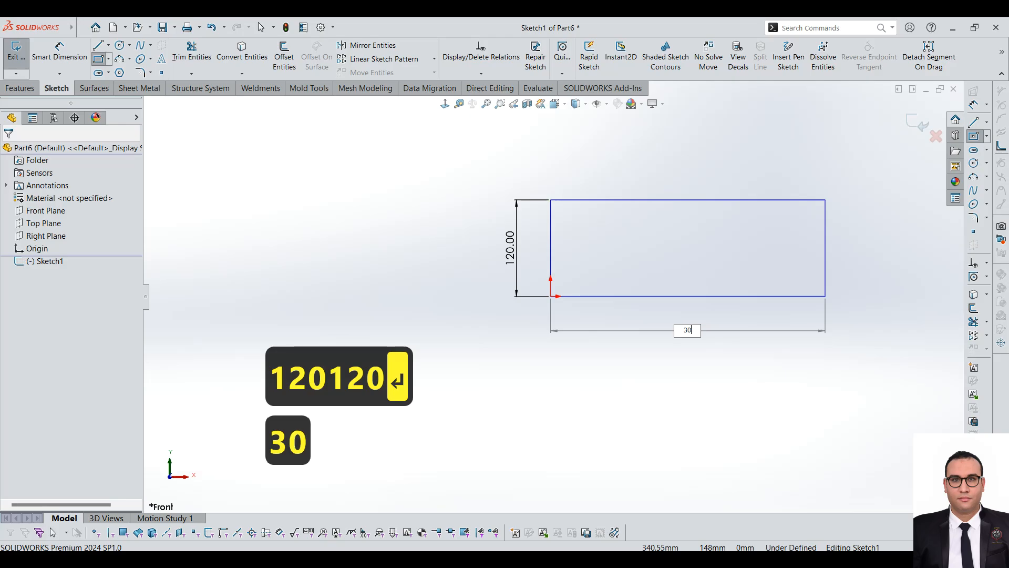
pyautogui.press('Return')
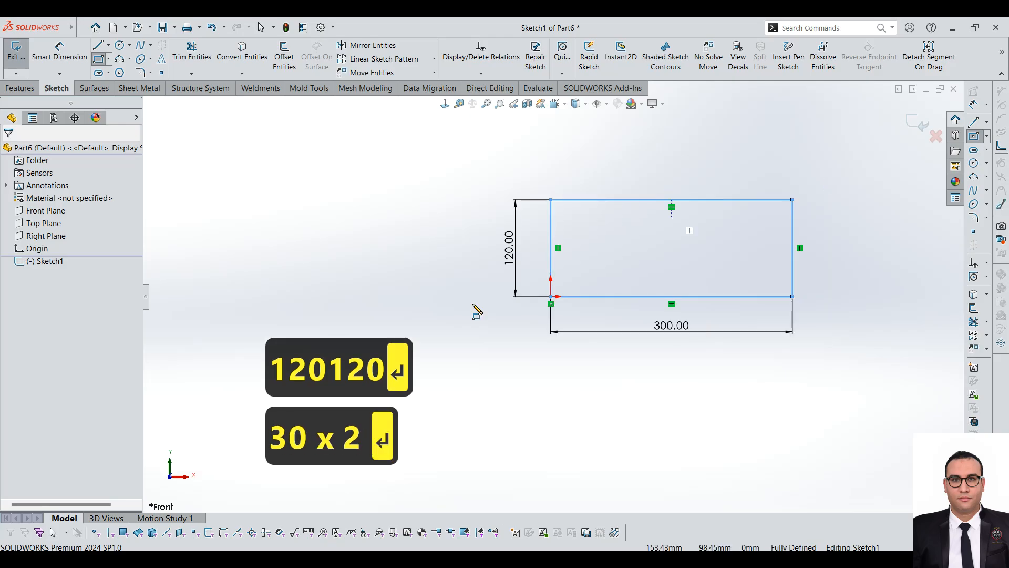
# Step: Extrude the rectangle sketch 20 mm into a solid plate
pyautogui.click(21, 88)
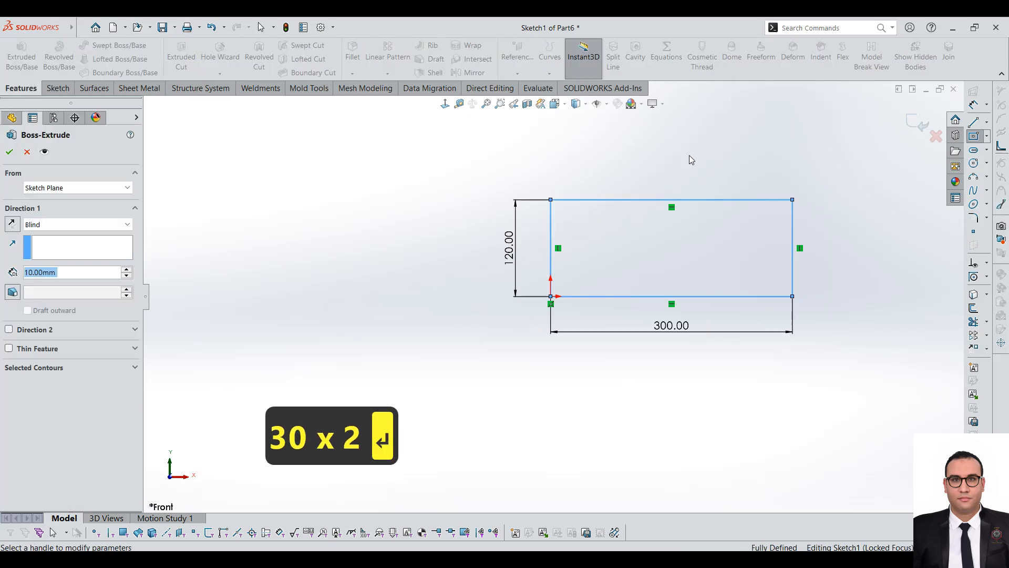
pyautogui.write('20')
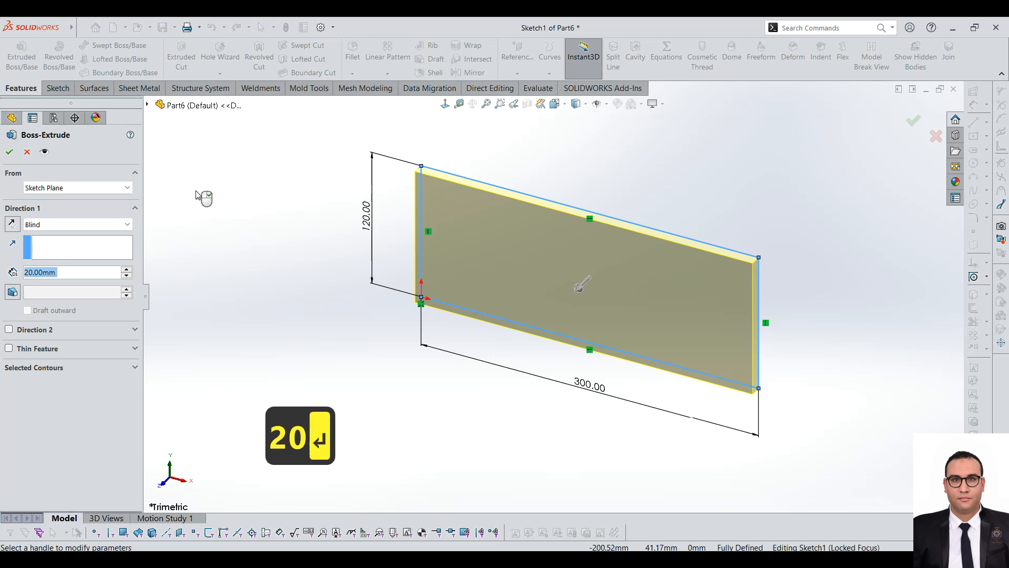
pyautogui.press('Return')
pyautogui.click(10, 152)
pyautogui.moveTo(492, 282); pyautogui.dragTo(613, 278, button='middle')
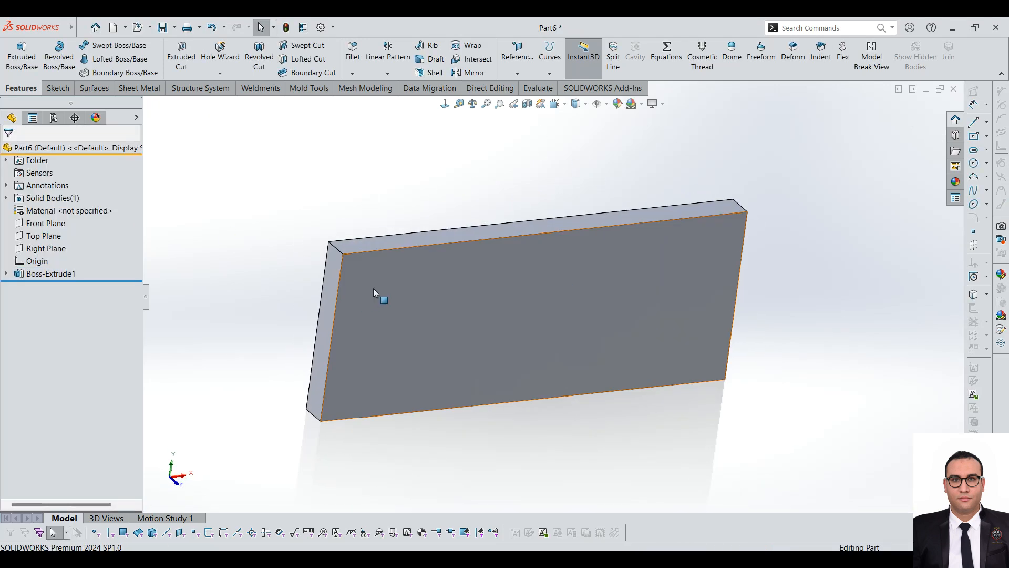
pyautogui.click(389, 75)
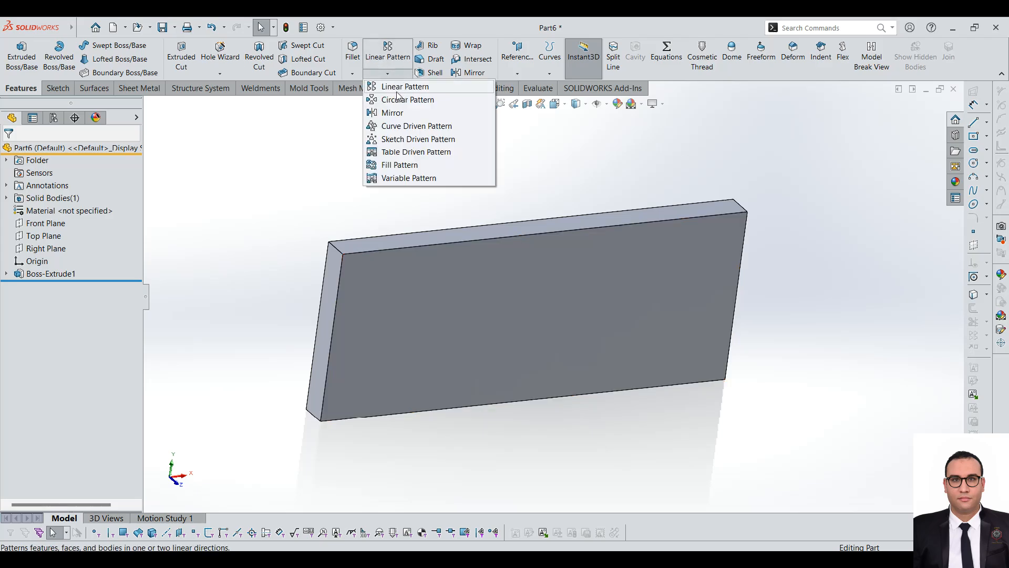
pyautogui.click(284, 175)
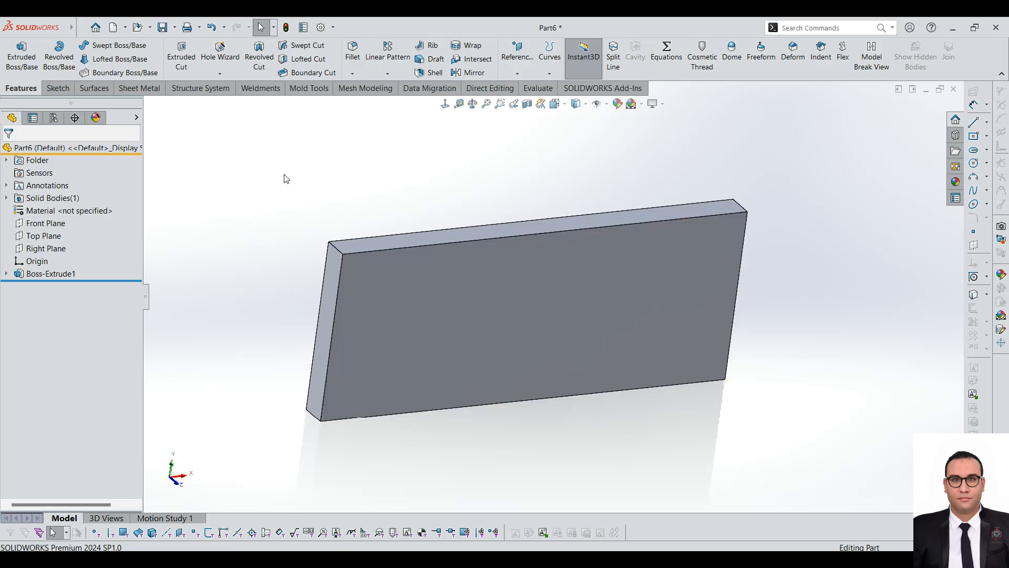
# Step: Start a sketch on the plate's large front face and draw a small circle near its upper-left corner
pyautogui.click(412, 295)
pyautogui.click(16, 58)
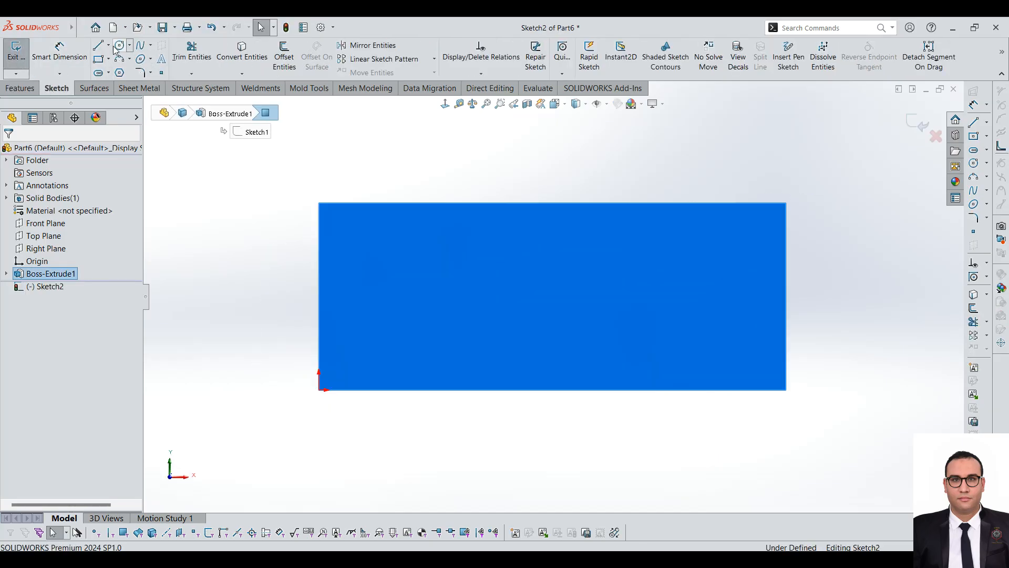
pyautogui.click(119, 45)
pyautogui.click(368, 230)
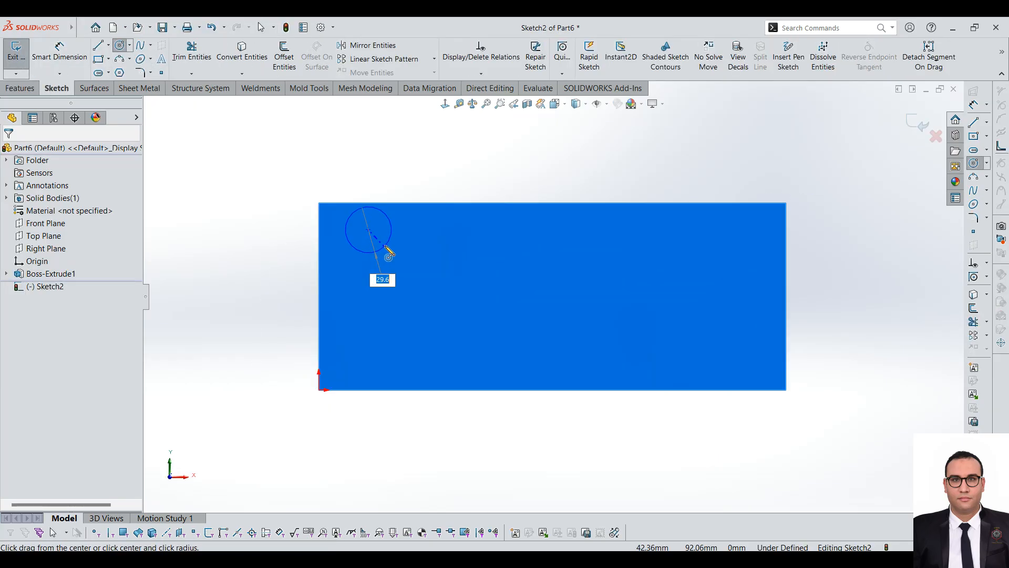
pyautogui.click(377, 238)
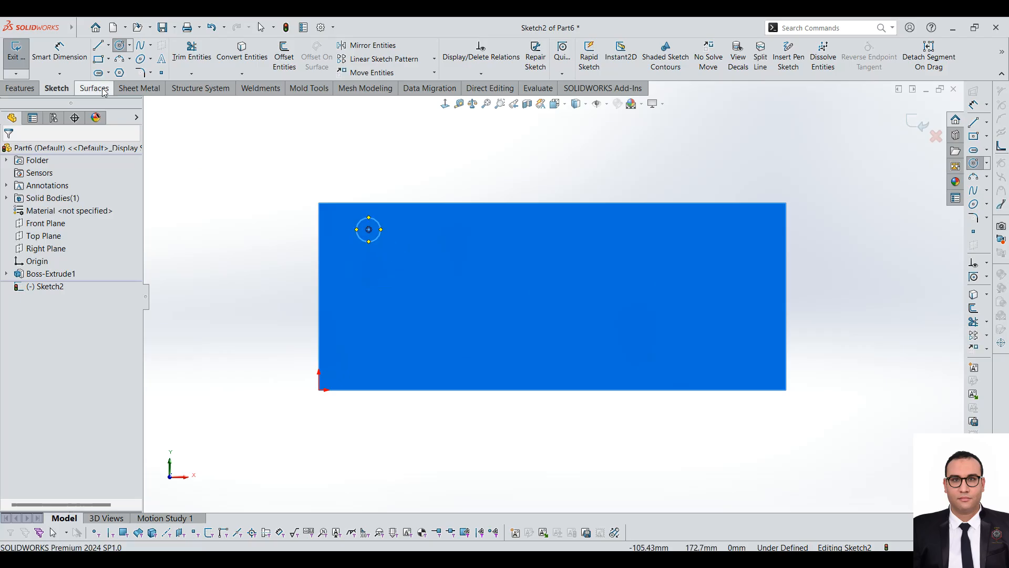
# Step: Cut the circle 20 mm deep through the plate to form a hole
pyautogui.click(21, 88)
pyautogui.click(181, 57)
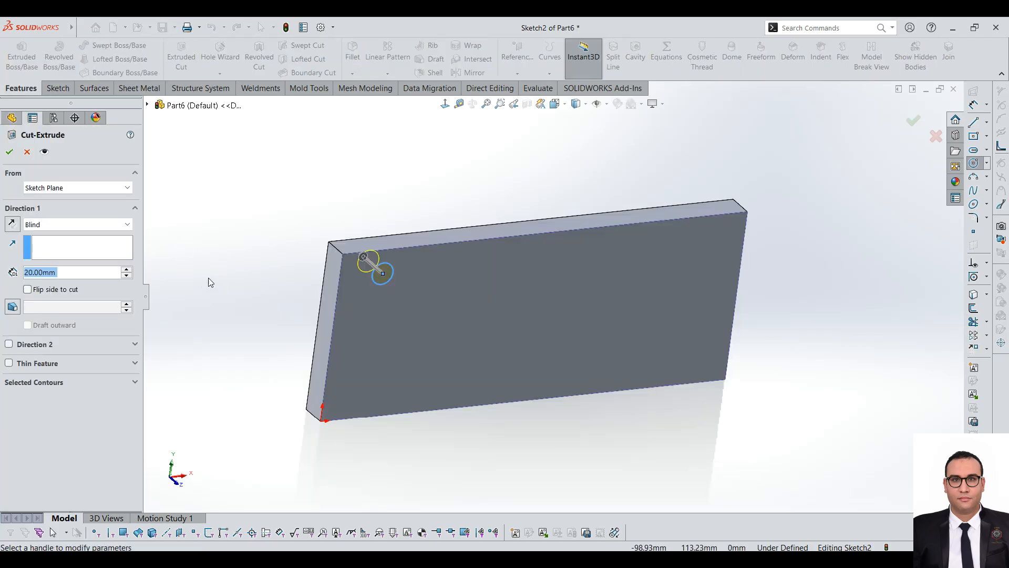
pyautogui.click(8, 151)
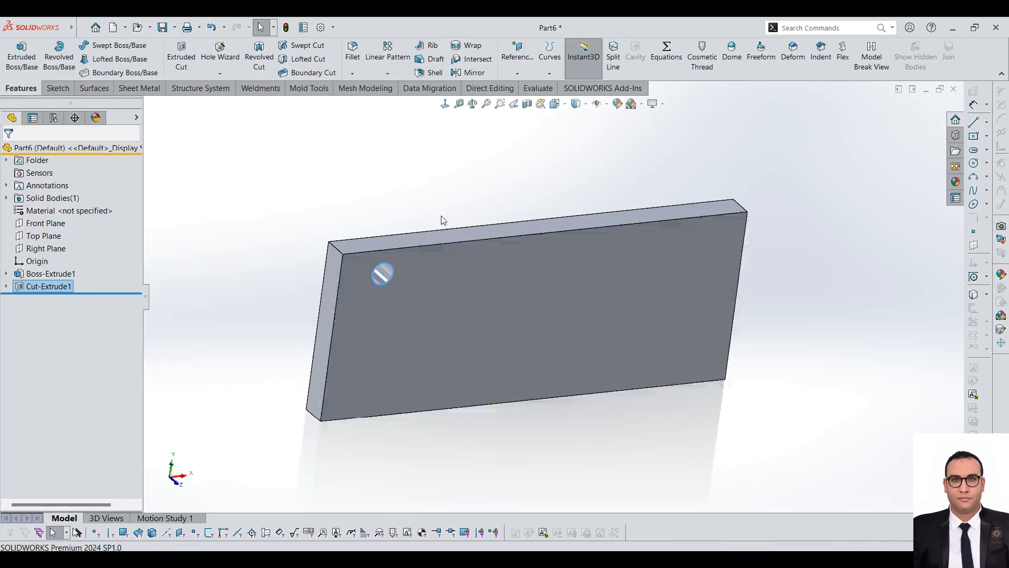
pyautogui.click(446, 201)
# Step: Start a Linear Pattern with the corner hole's cut as the feature to pattern
pyautogui.scroll(-2, 473, 197)
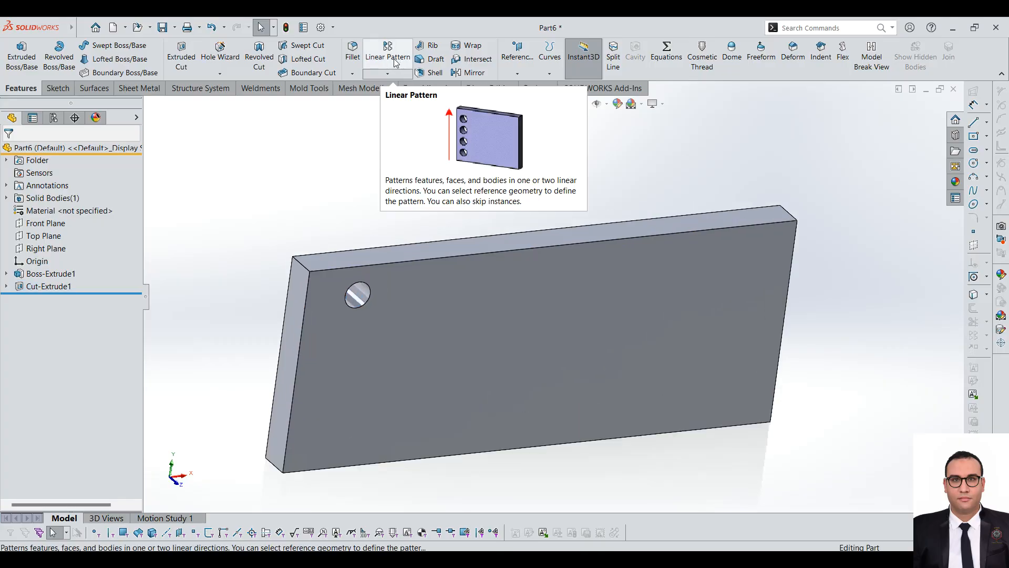
pyautogui.click(395, 54)
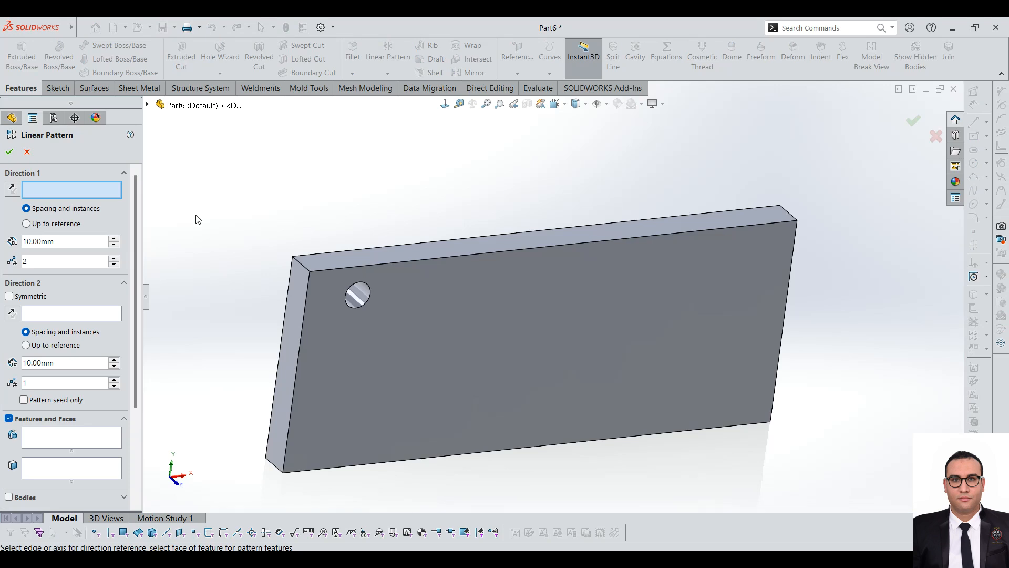
pyautogui.click(147, 105)
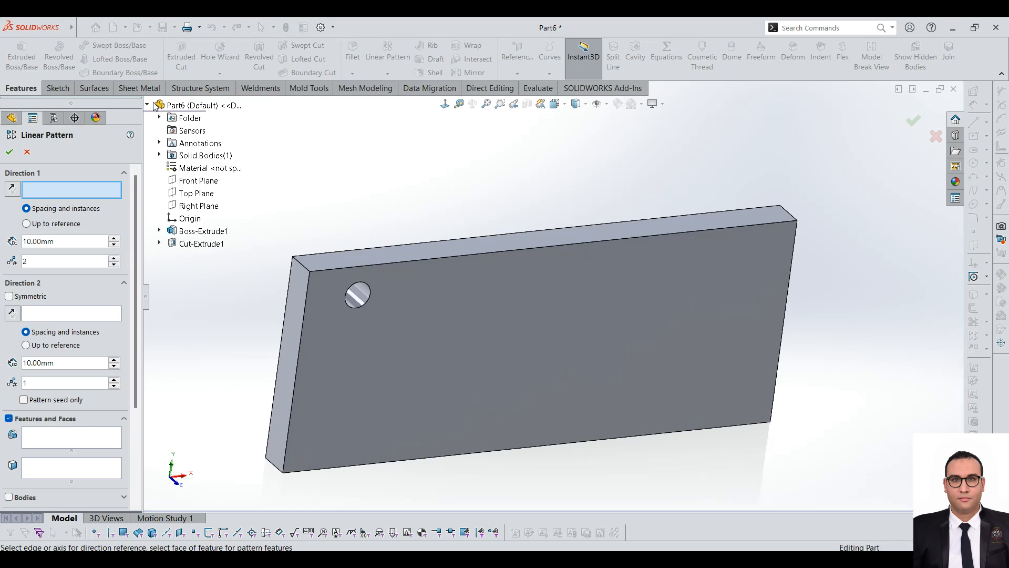
pyautogui.click(63, 437)
pyautogui.scroll(-4, 417, 238)
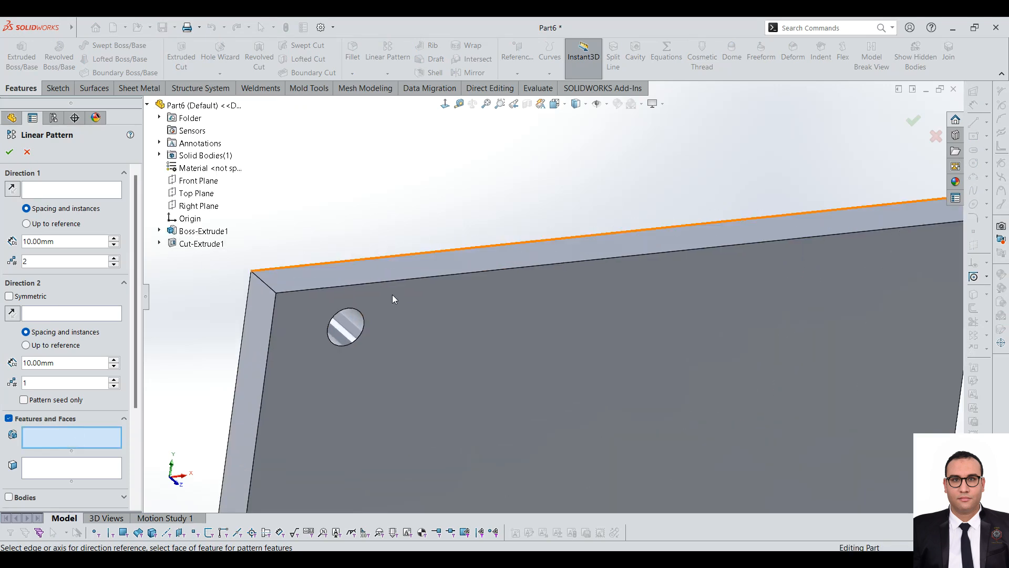
pyautogui.click(345, 334)
pyautogui.scroll(5, 363, 316)
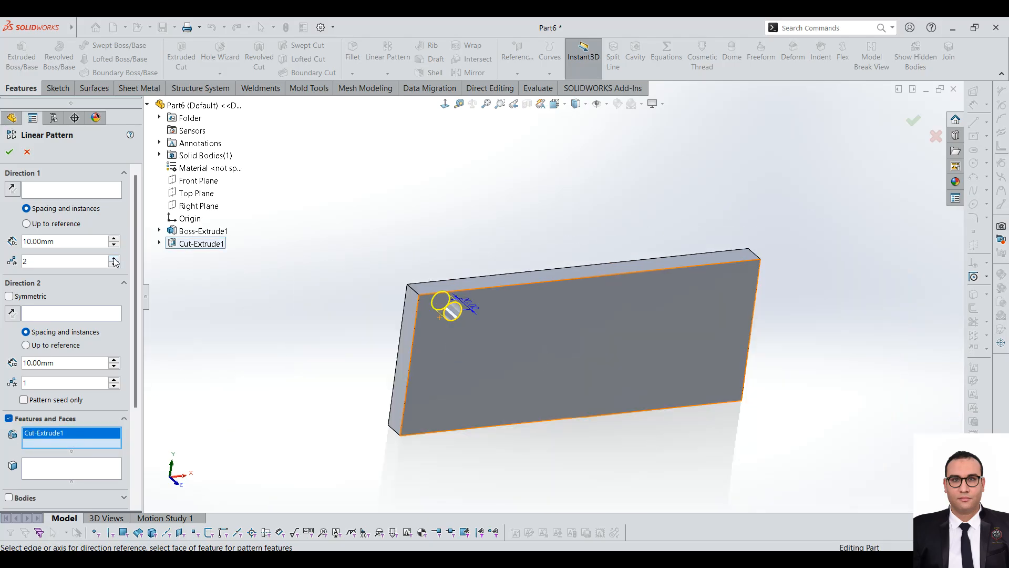
# Step: Use the plate's upper front edge as the pattern's first direction
pyautogui.click(73, 191)
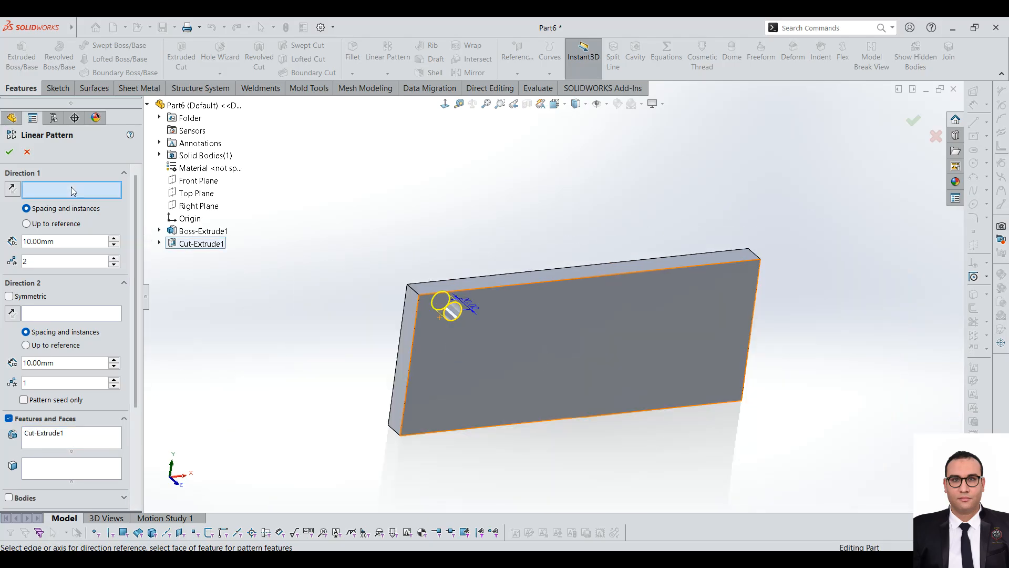
pyautogui.scroll(-2, 537, 309)
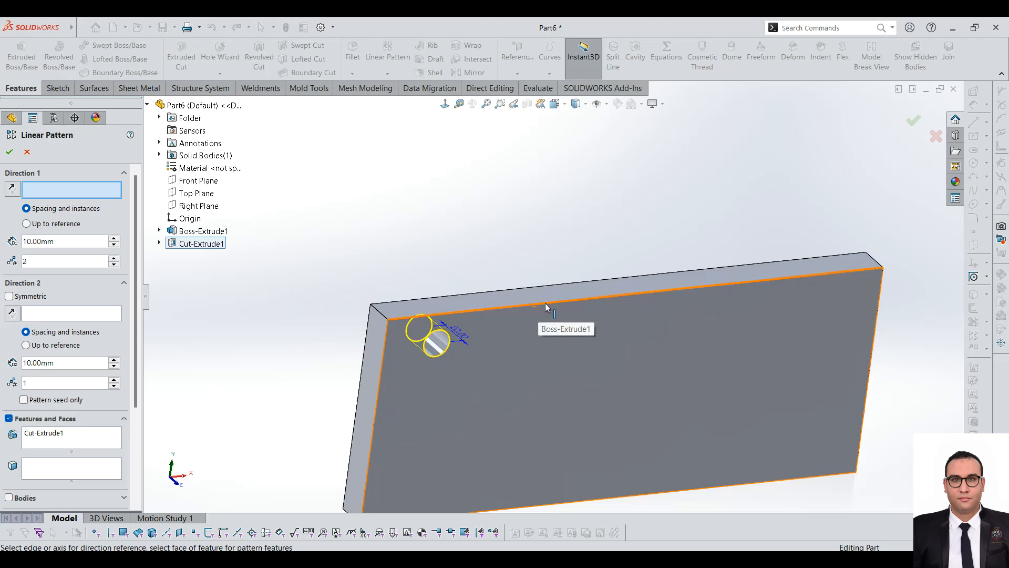
pyautogui.click(567, 300)
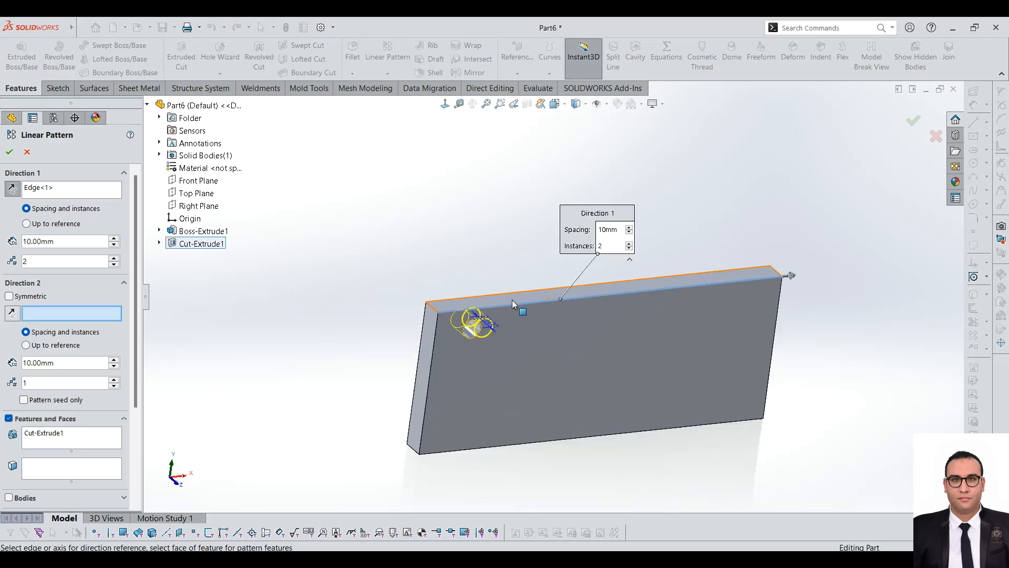
# Step: Set the pattern's first direction to 50 mm spacing and 6 instances
pyautogui.scroll(-2, 512, 300)
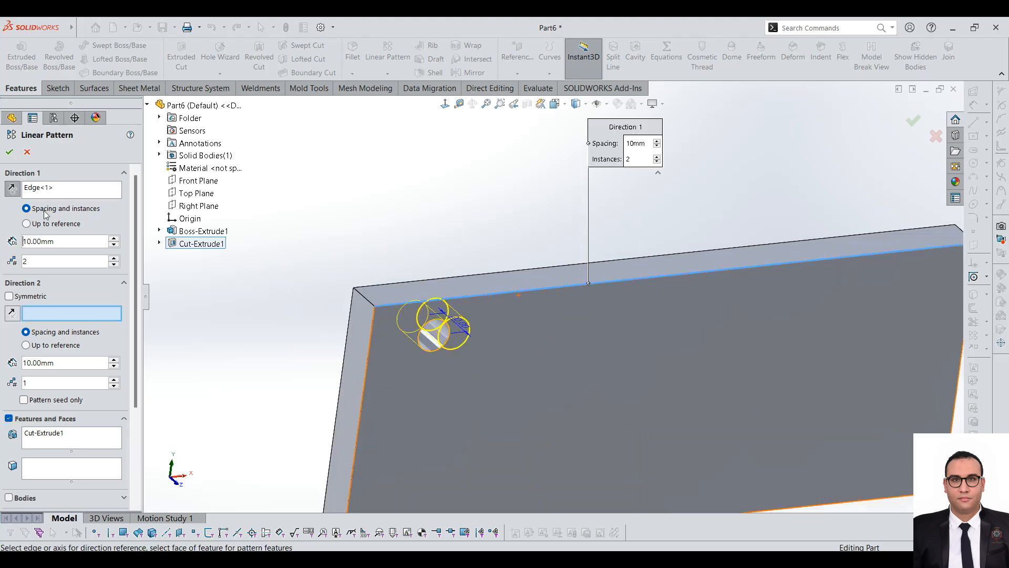
pyautogui.click(114, 238)
pyautogui.click(114, 239)
pyautogui.click(114, 239)
pyautogui.click(115, 239)
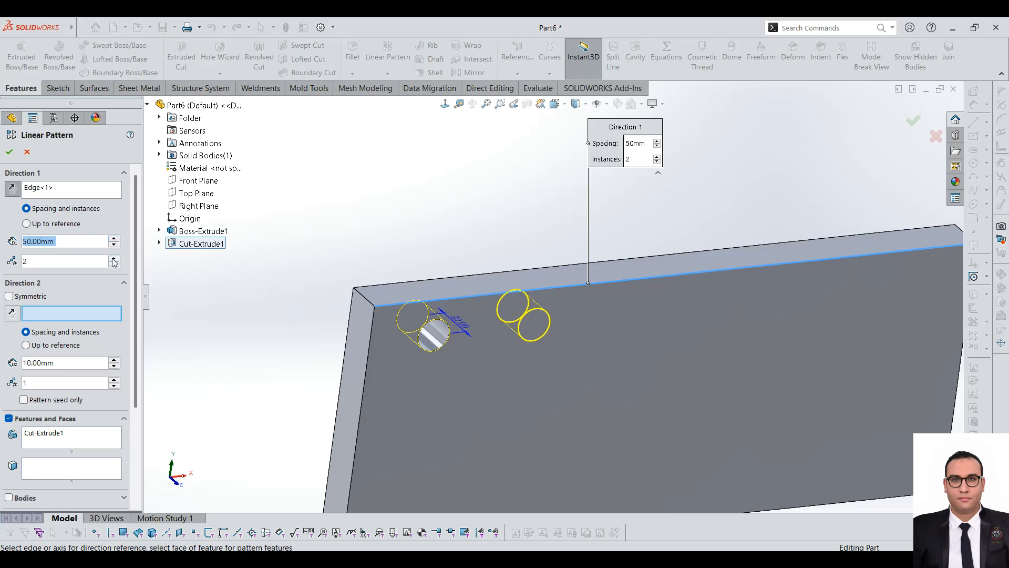
pyautogui.click(114, 260)
pyautogui.click(114, 259)
pyautogui.click(115, 259)
pyautogui.click(114, 259)
pyautogui.scroll(2, 527, 309)
pyautogui.scroll(-1, 680, 317)
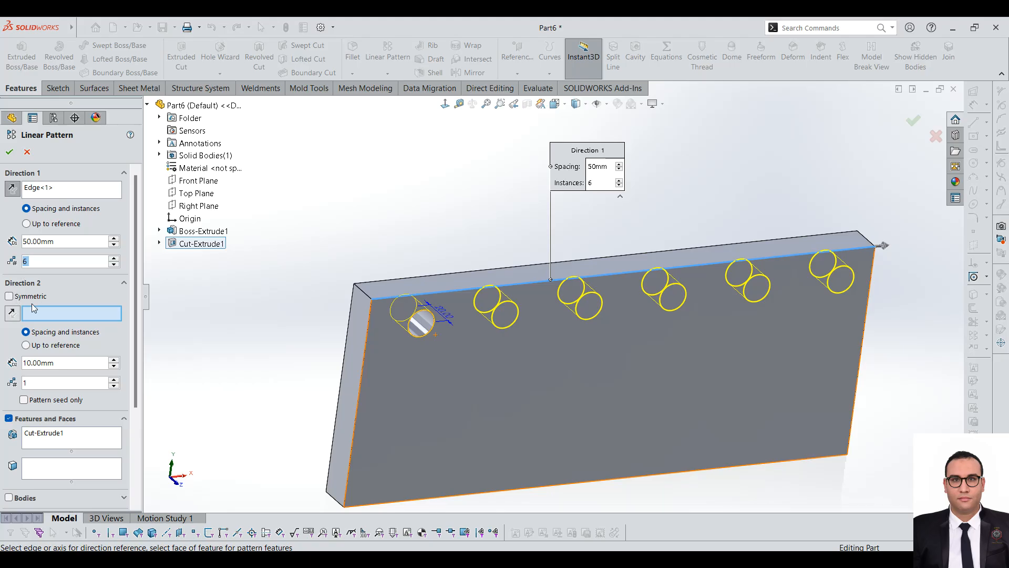
# Step: Try the Symmetric option for the pattern's second direction
pyautogui.click(9, 296)
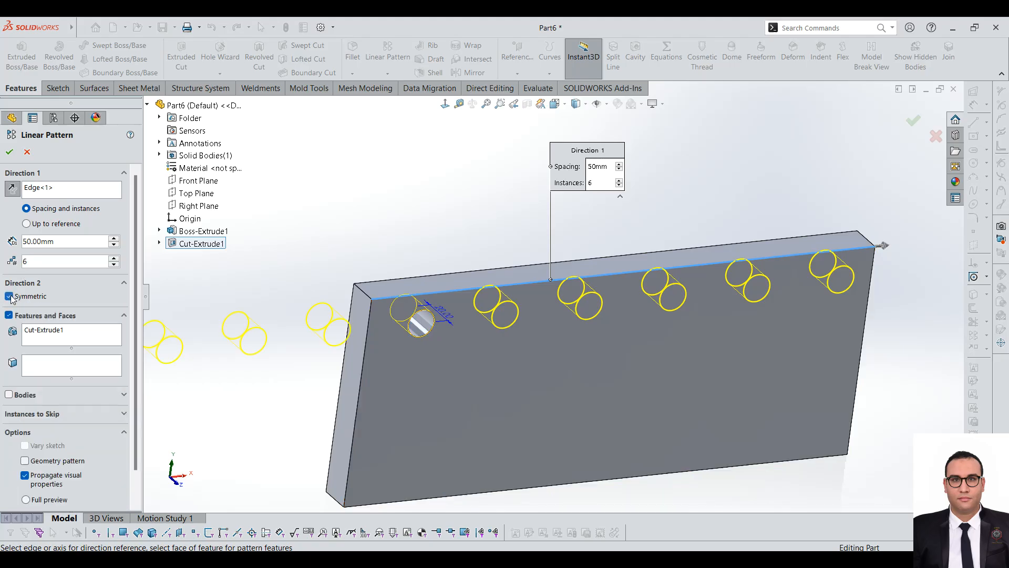
pyautogui.scroll(2, 541, 373)
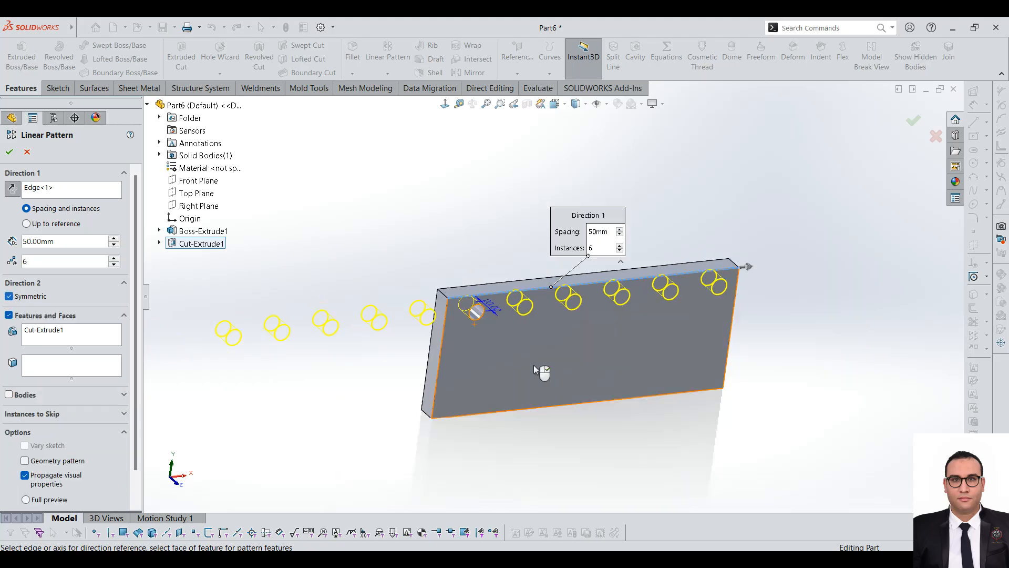
pyautogui.click(10, 296)
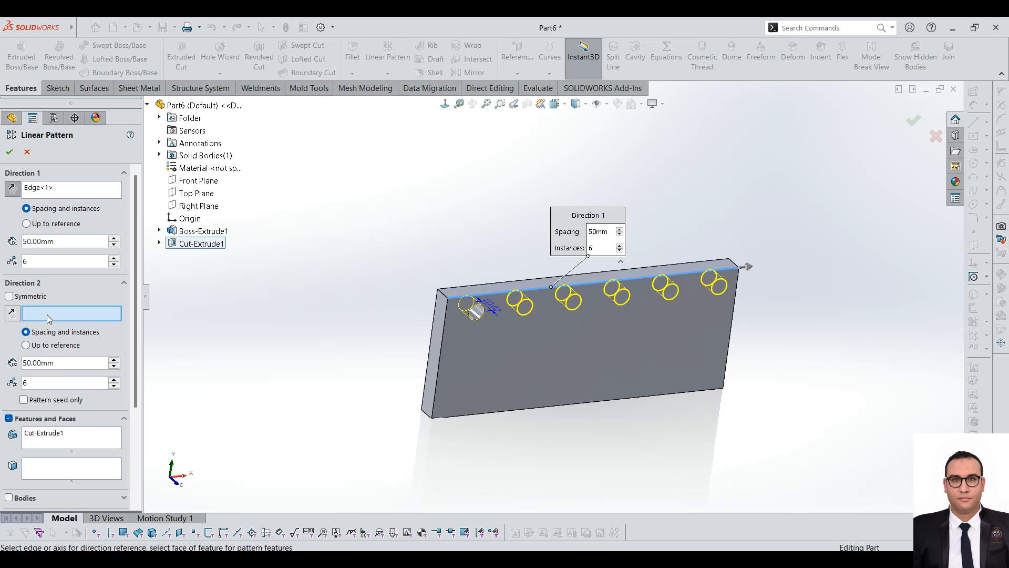
# Step: Define the pattern's second direction along the front face's left vertical edge, with 2 instances at 30 mm spacing
pyautogui.scroll(-1, 515, 333)
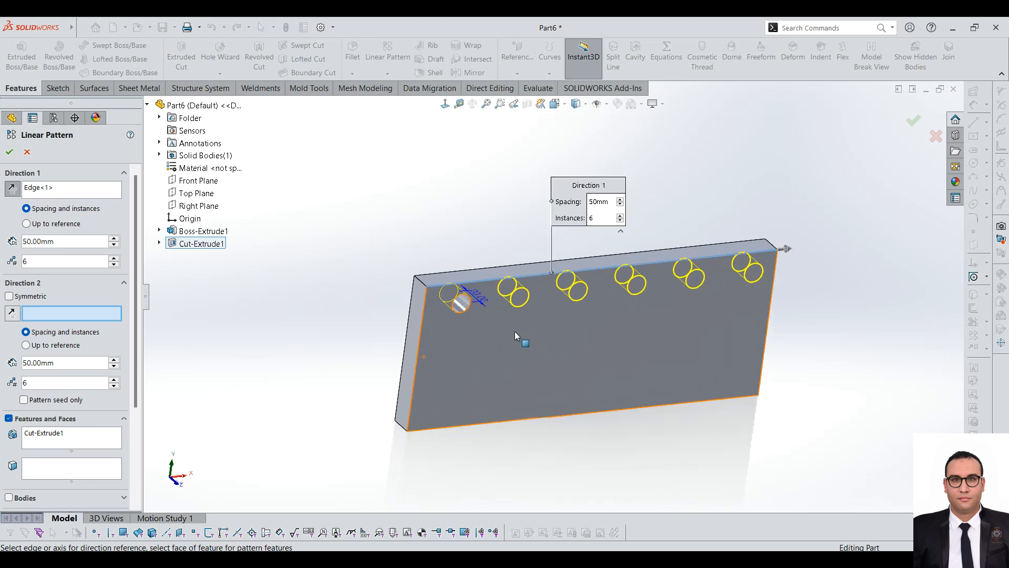
pyautogui.click(425, 324)
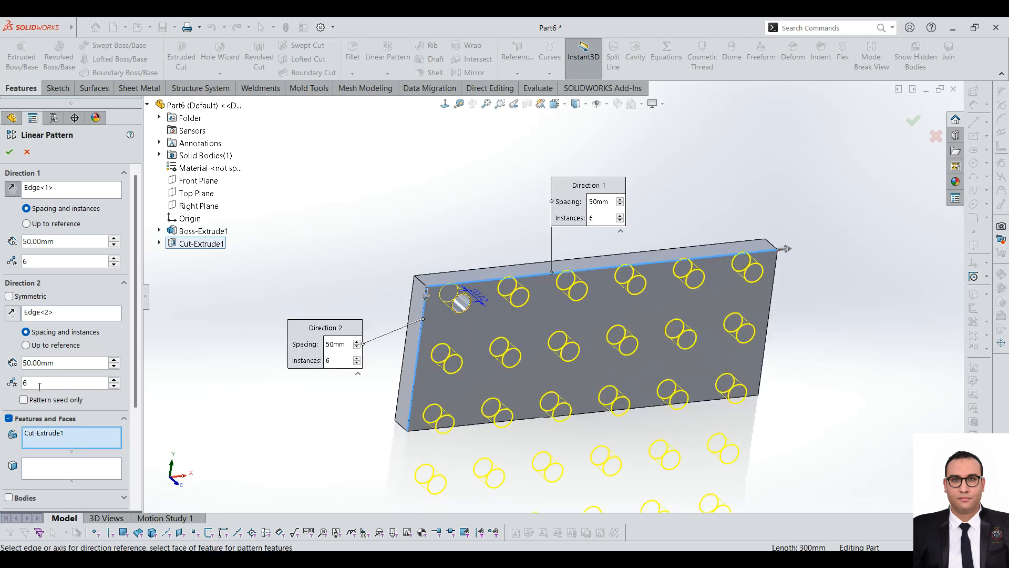
pyautogui.write('2')
pyautogui.press('Return')
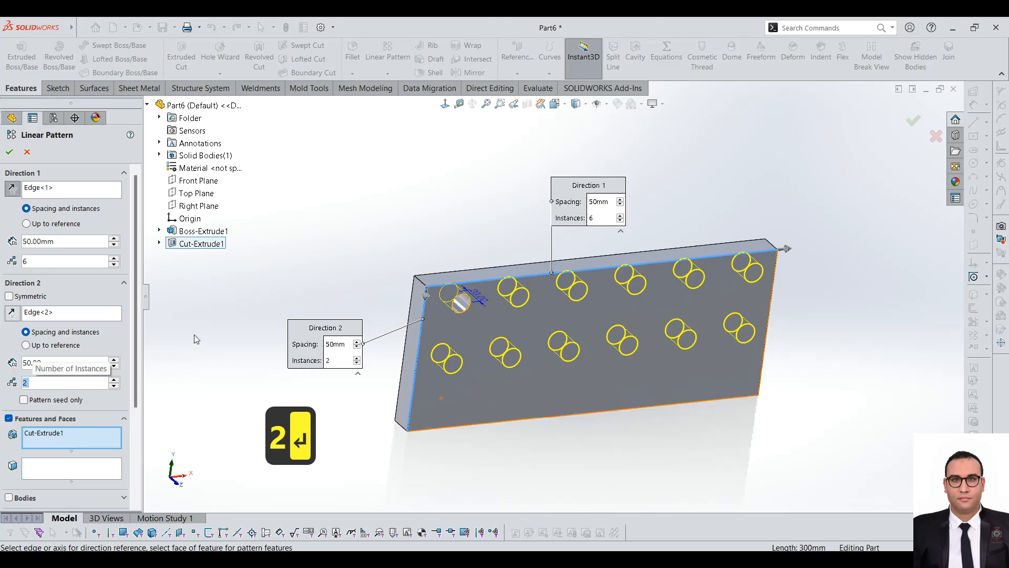
pyautogui.click(114, 367)
pyautogui.click(114, 367)
pyautogui.moveTo(589, 334); pyautogui.dragTo(587, 296, button='middle')
pyautogui.scroll(-1, 780, 292)
pyautogui.moveTo(137, 222)
pyautogui.mouseDown()
pyautogui.moveTo(150, 298)
pyautogui.moveTo(156, 210)
pyautogui.moveTo(155, 222)
pyautogui.mouseUp()
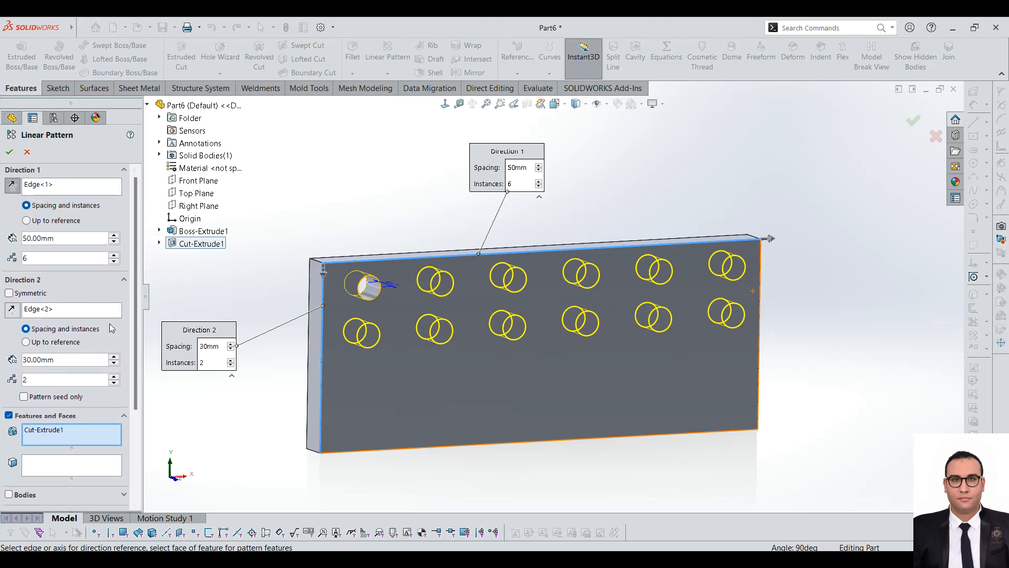
# Step: Switch the pattern's first direction to Up to reference, limited by the plate's right end face, and control it by number of instances
pyautogui.click(95, 309)
pyautogui.click(67, 185)
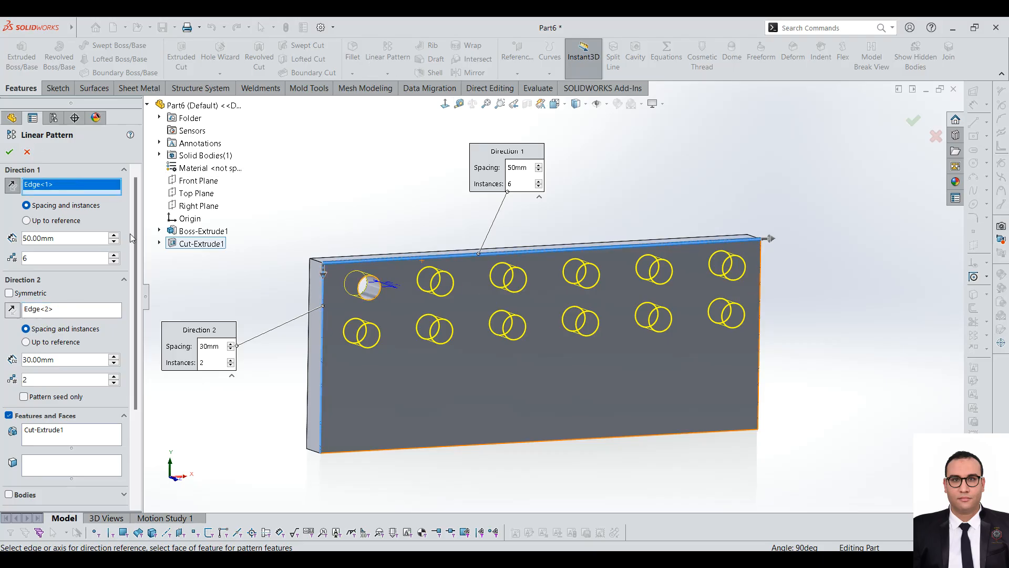
pyautogui.scroll(-2, 134, 234)
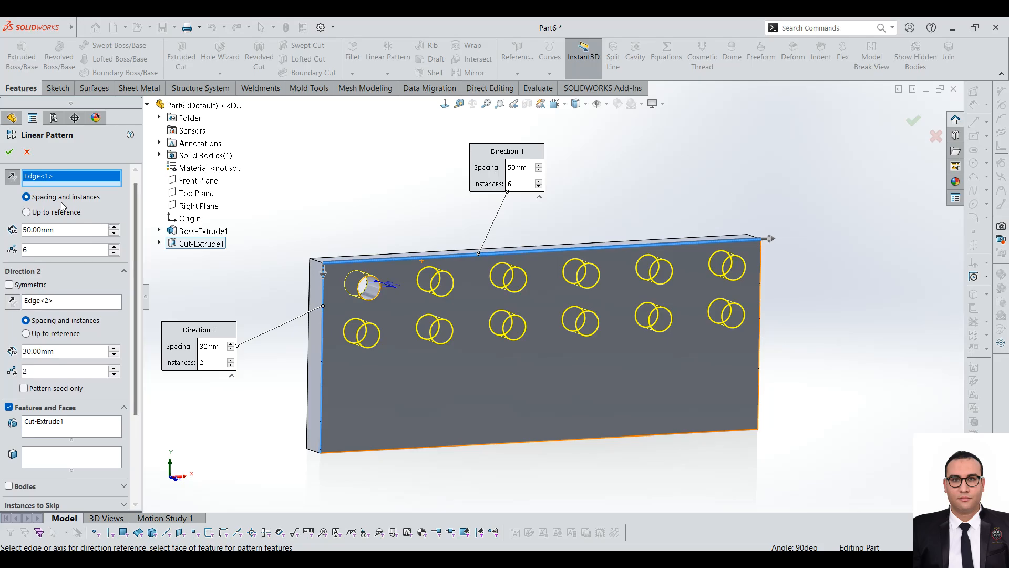
pyautogui.click(26, 211)
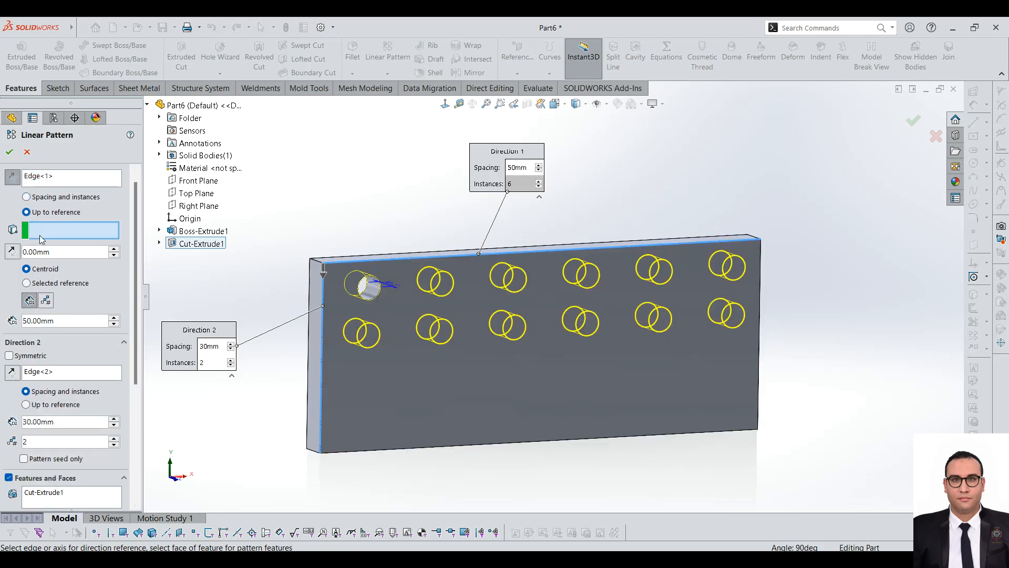
pyautogui.moveTo(671, 374); pyautogui.dragTo(720, 285, button='middle')
pyautogui.click(713, 281)
pyautogui.moveTo(492, 316); pyautogui.dragTo(557, 276, button='middle')
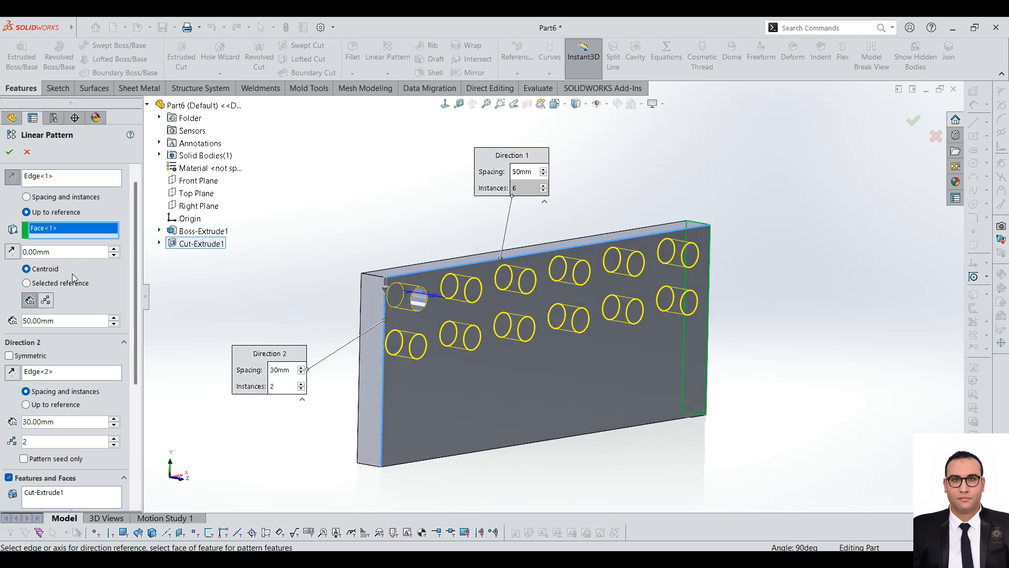
pyautogui.click(51, 304)
pyautogui.moveTo(642, 363); pyautogui.dragTo(550, 358, button='middle')
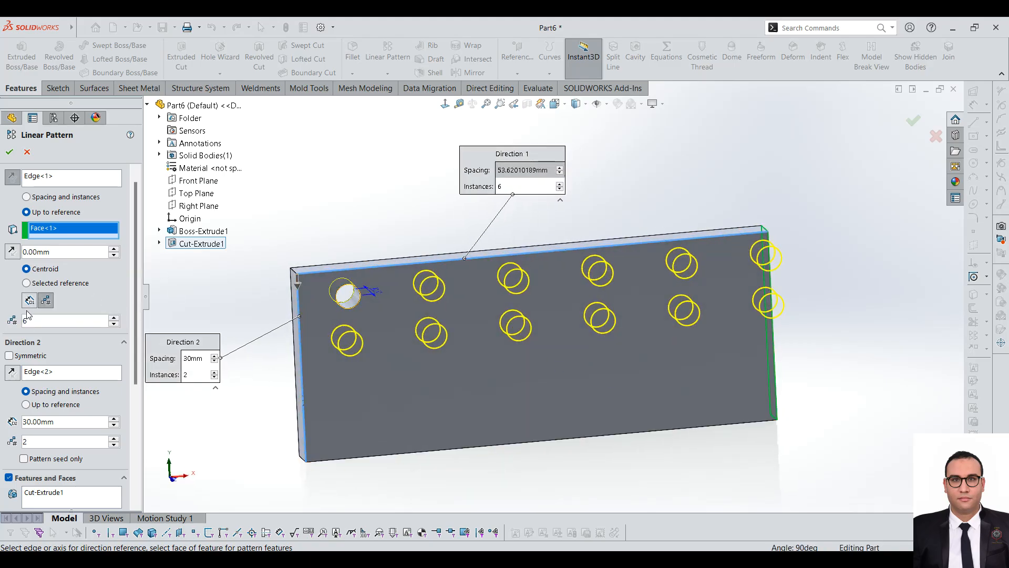
# Step: Set the first direction's offset from the plate's right end face to 5 mm and inspect the last hole there
pyautogui.moveTo(52, 252); pyautogui.dragTo(1, 244)
pyautogui.click(13, 251)
pyautogui.moveTo(74, 257); pyautogui.dragTo(3, 245)
pyautogui.write('5')
pyautogui.press('Return')
pyautogui.click(12, 252)
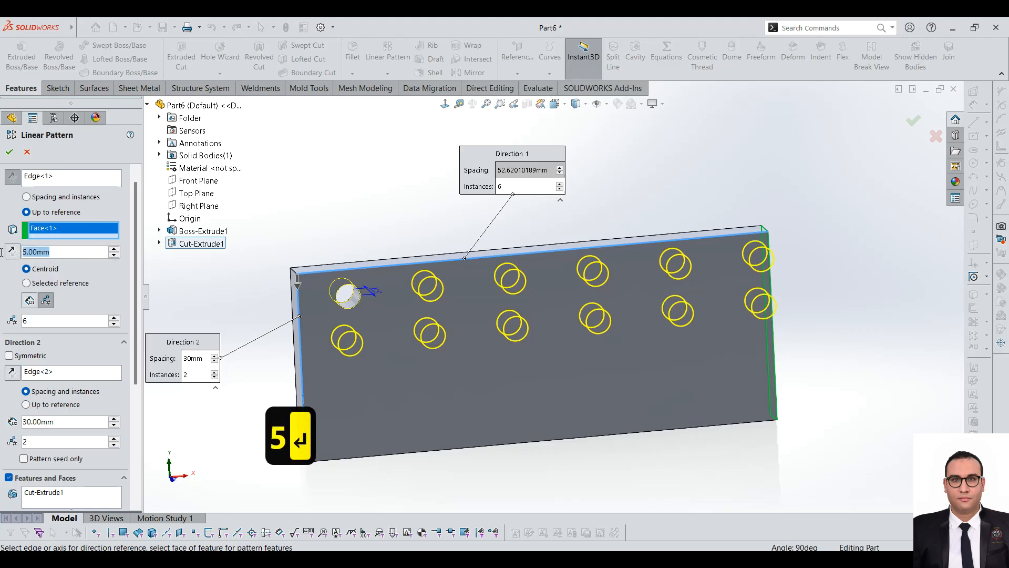
pyautogui.scroll(-5, 747, 232)
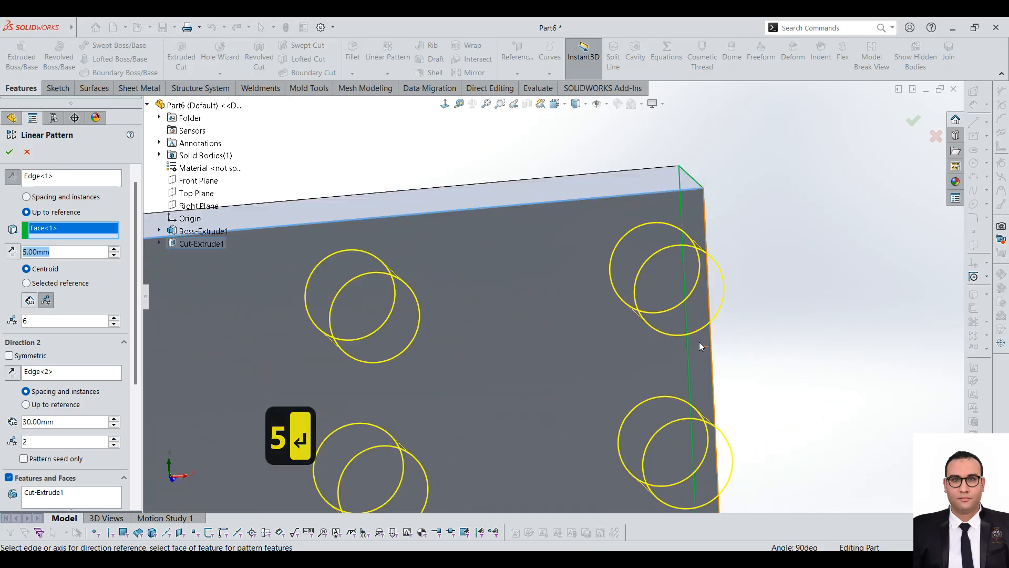
pyautogui.scroll(-4, 700, 348)
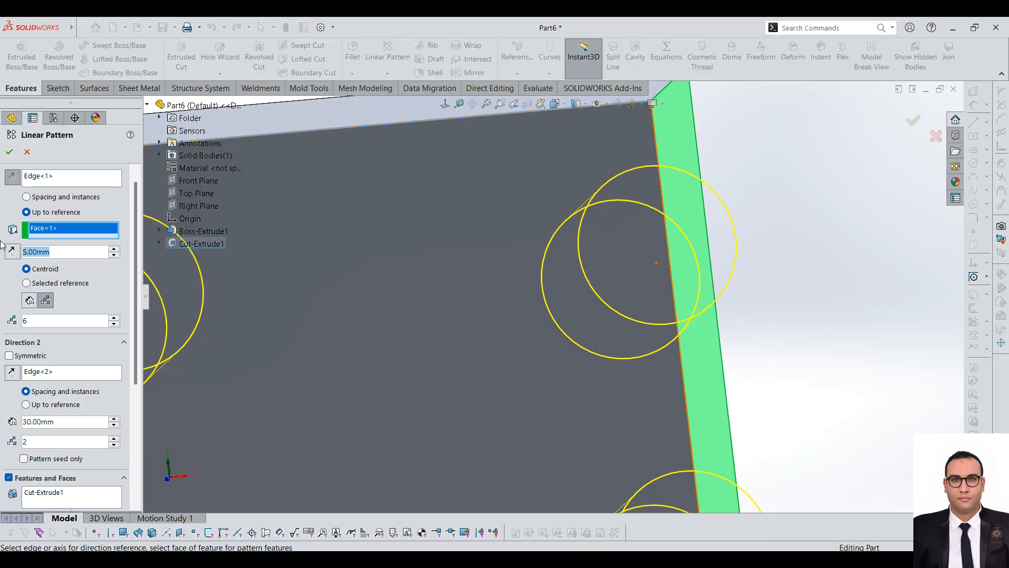
# Step: Try the Selected reference option for the first direction's offset, then return it to Centroid
pyautogui.click(27, 283)
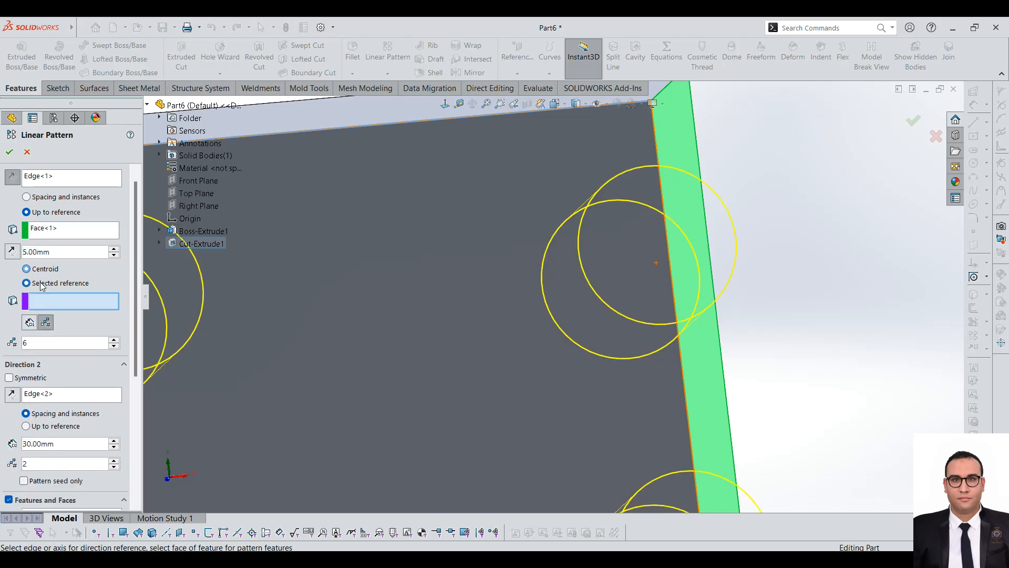
pyautogui.scroll(3, 543, 268)
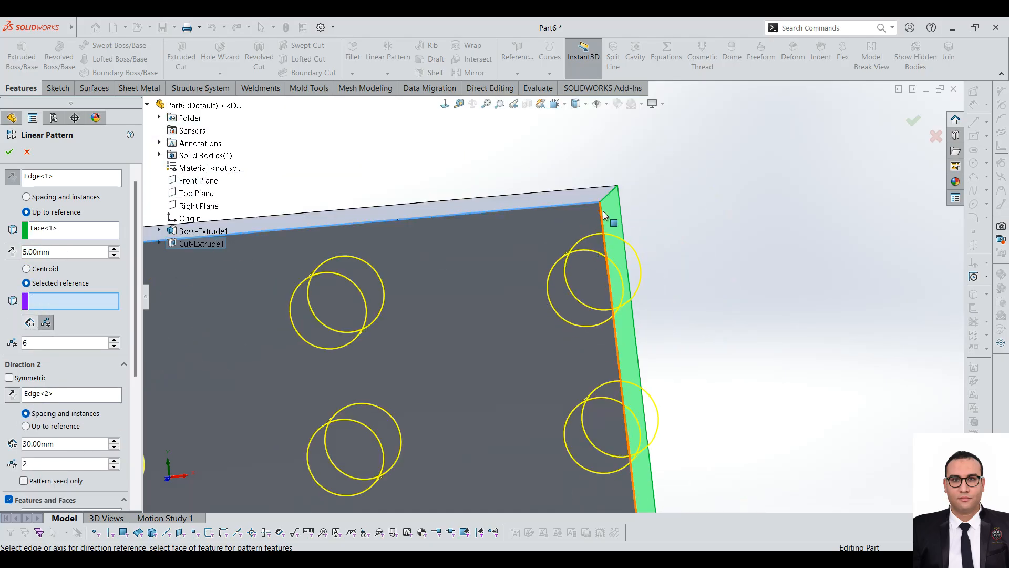
pyautogui.click(609, 193)
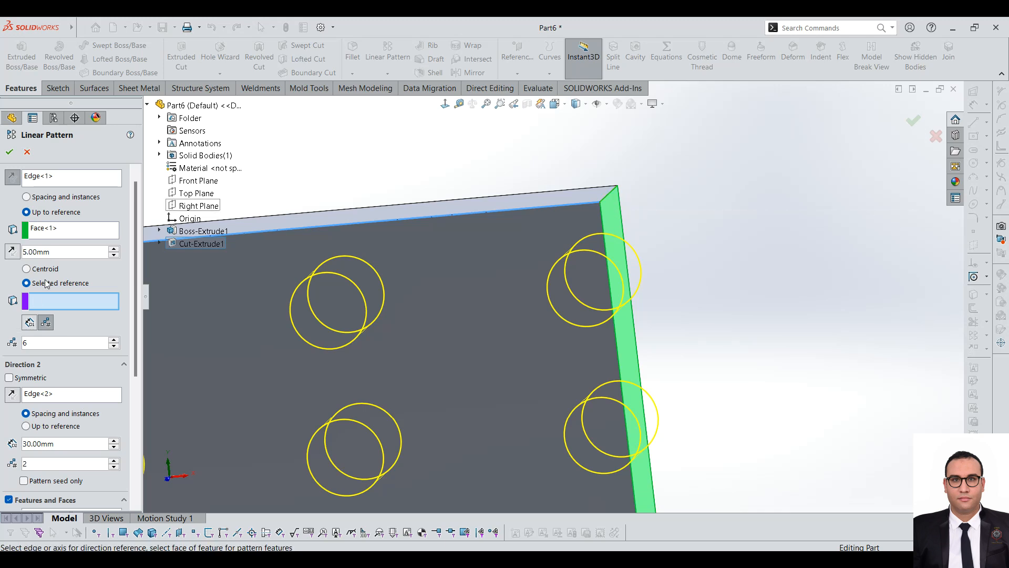
pyautogui.click(27, 269)
# Step: Set the first direction's offset from the end face to 15 mm and its number of instances to 9
pyautogui.moveTo(64, 252); pyautogui.dragTo(0, 208)
pyautogui.write('15')
pyautogui.press('Return')
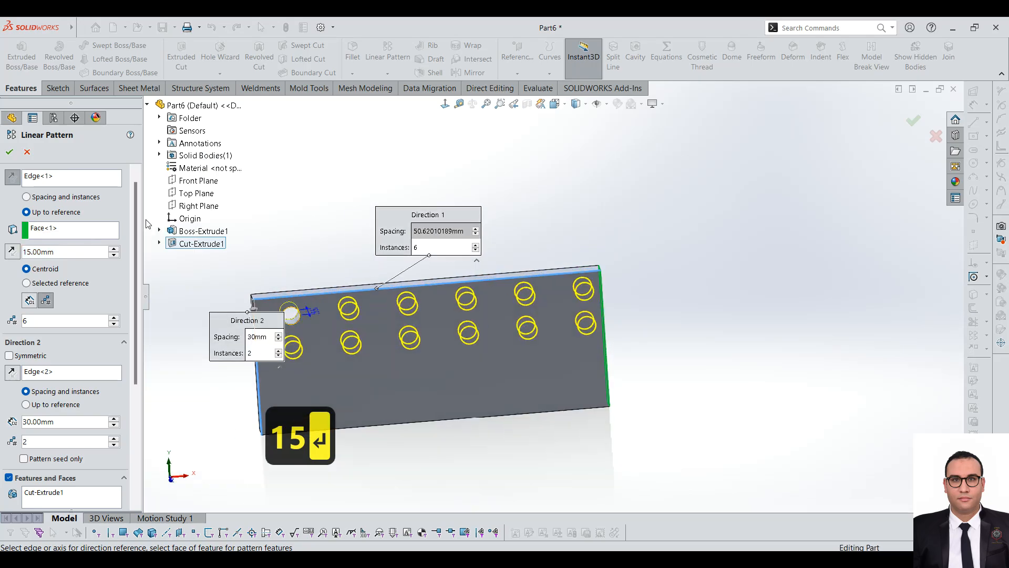
pyautogui.click(114, 318)
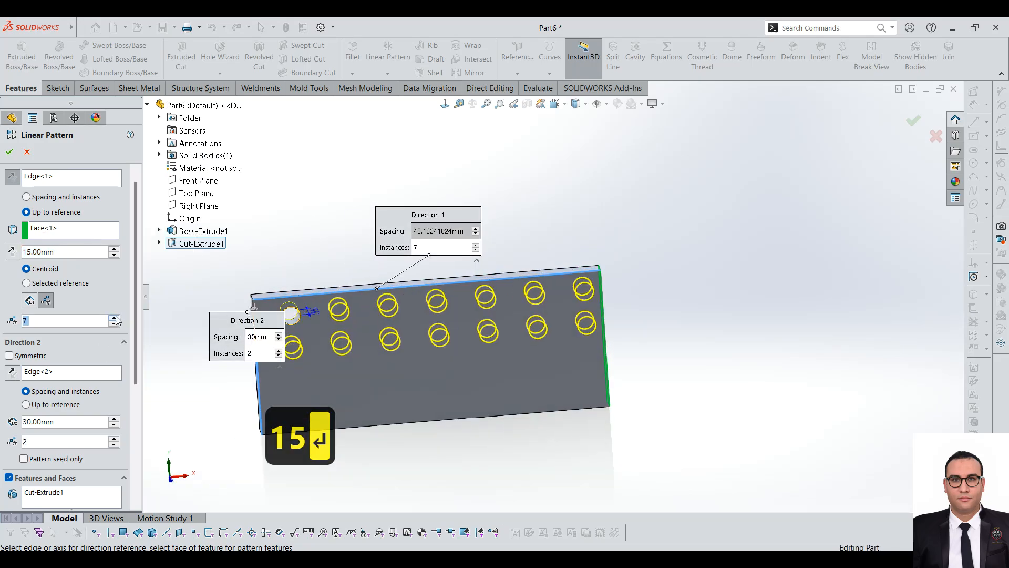
pyautogui.click(114, 318)
pyautogui.click(114, 318)
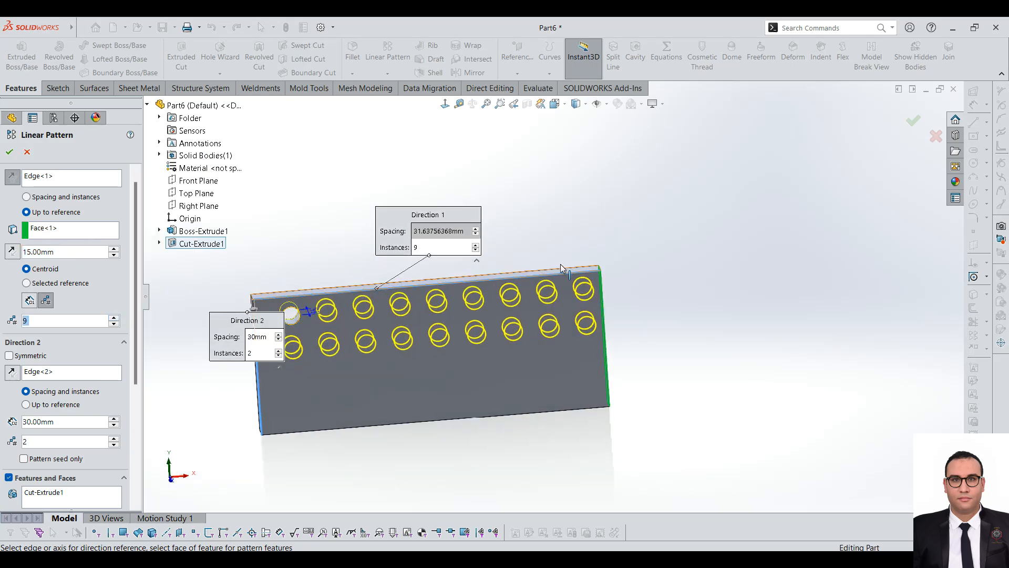
pyautogui.scroll(-2, 420, 227)
pyautogui.scroll(1, 421, 231)
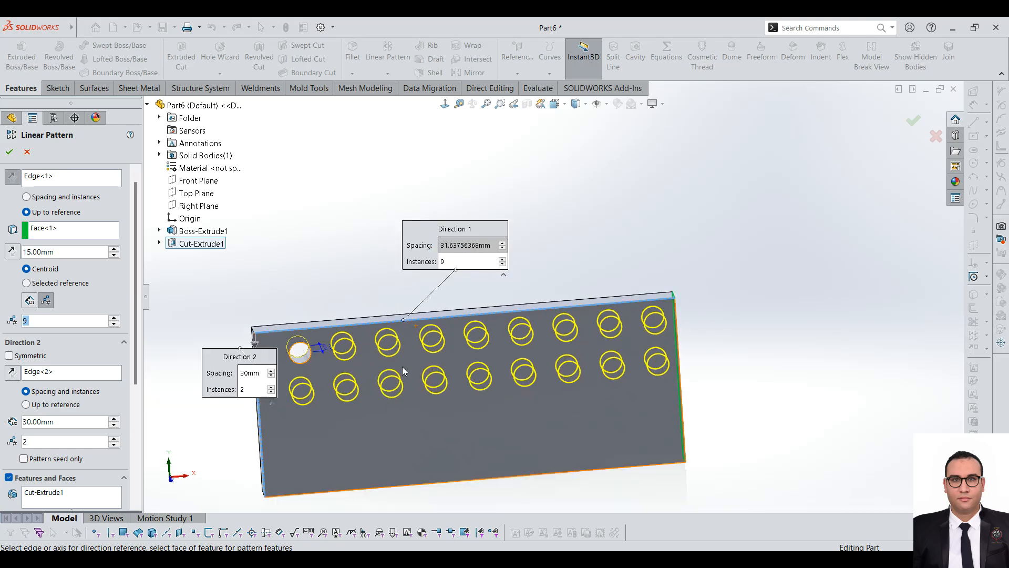
pyautogui.scroll(-1, 399, 365)
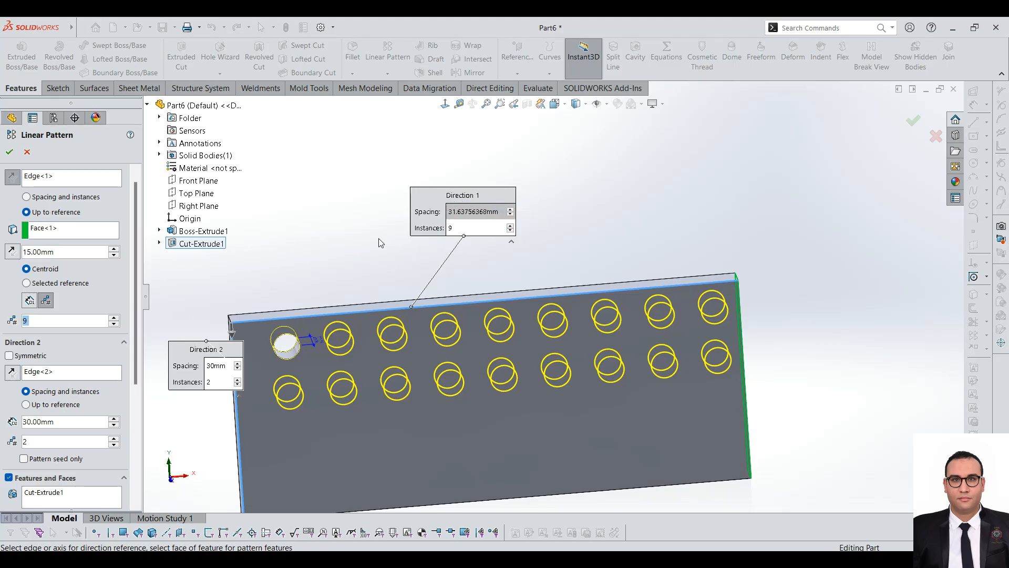
# Step: Switch the first direction between Set Spacing and Set Number of Instances to compare them, ending on Set Spacing
pyautogui.click(32, 301)
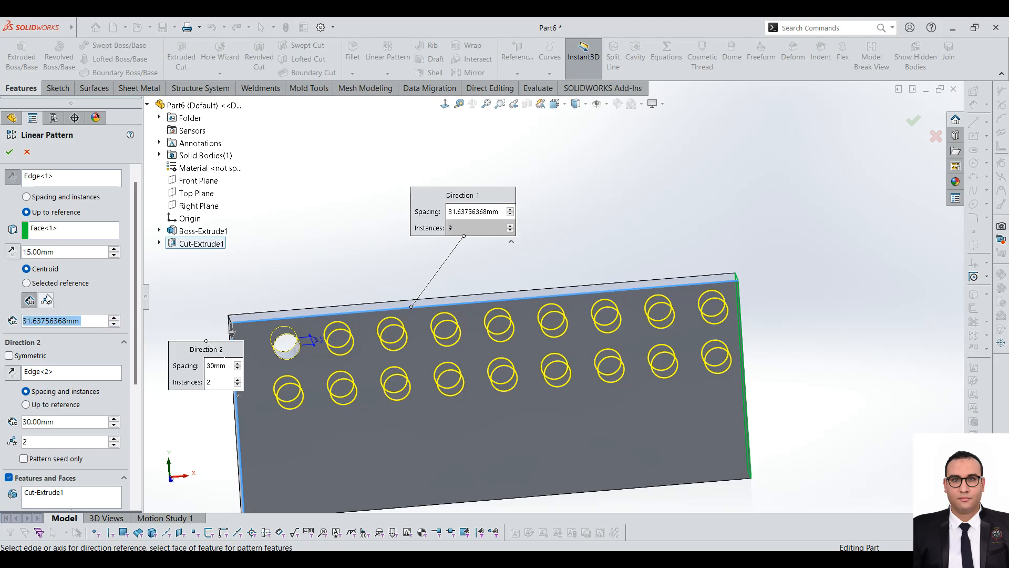
pyautogui.click(49, 298)
pyautogui.click(32, 298)
pyautogui.click(46, 298)
pyautogui.click(30, 300)
pyautogui.click(57, 252)
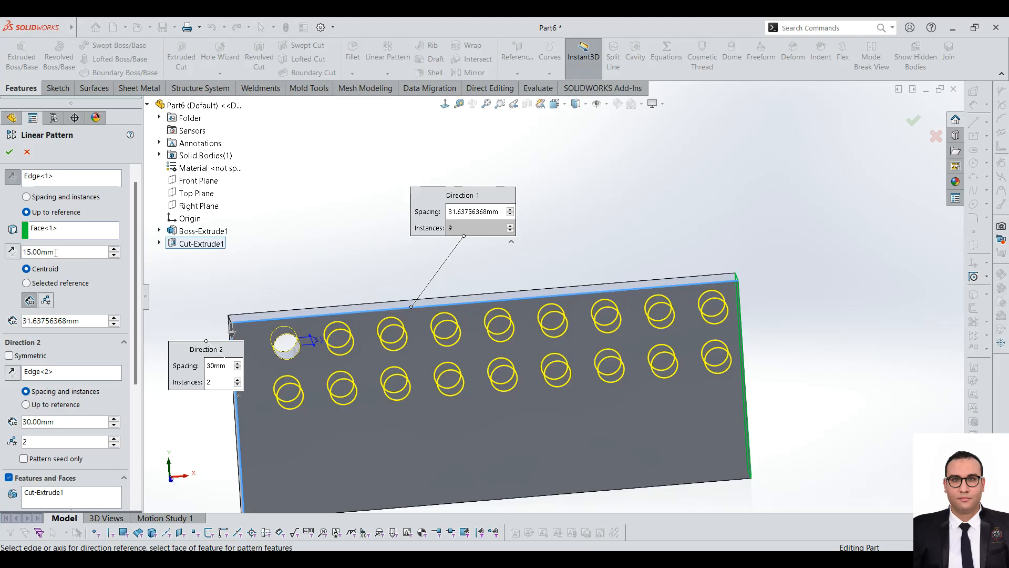
# Step: Clear the left end face from the first direction's reference and use the plate's right end face instead
pyautogui.moveTo(137, 239); pyautogui.dragTo(138, 232)
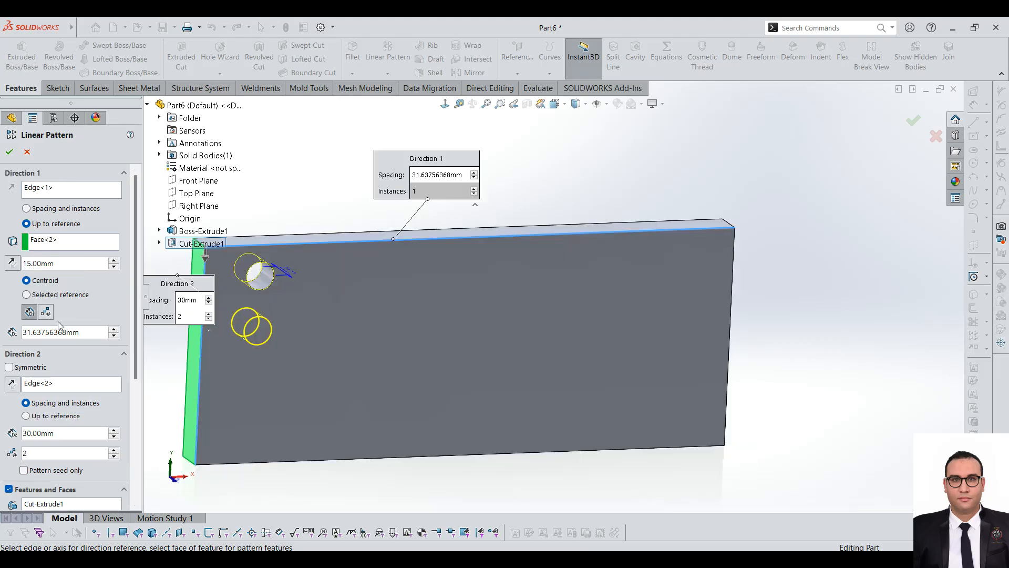
pyautogui.click(56, 244)
pyautogui.rightClick(56, 244)
pyautogui.click(78, 250)
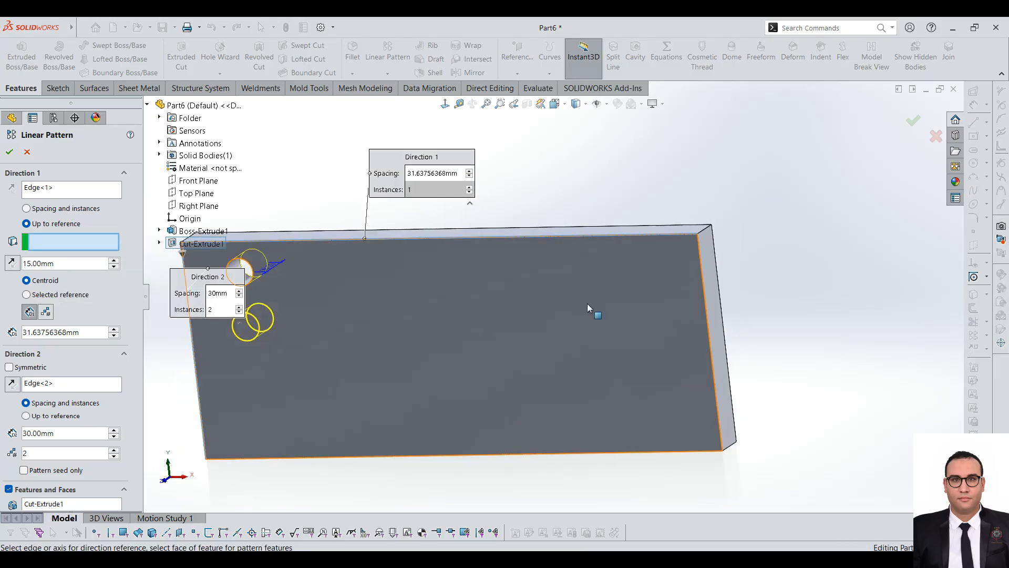
pyautogui.click(707, 264)
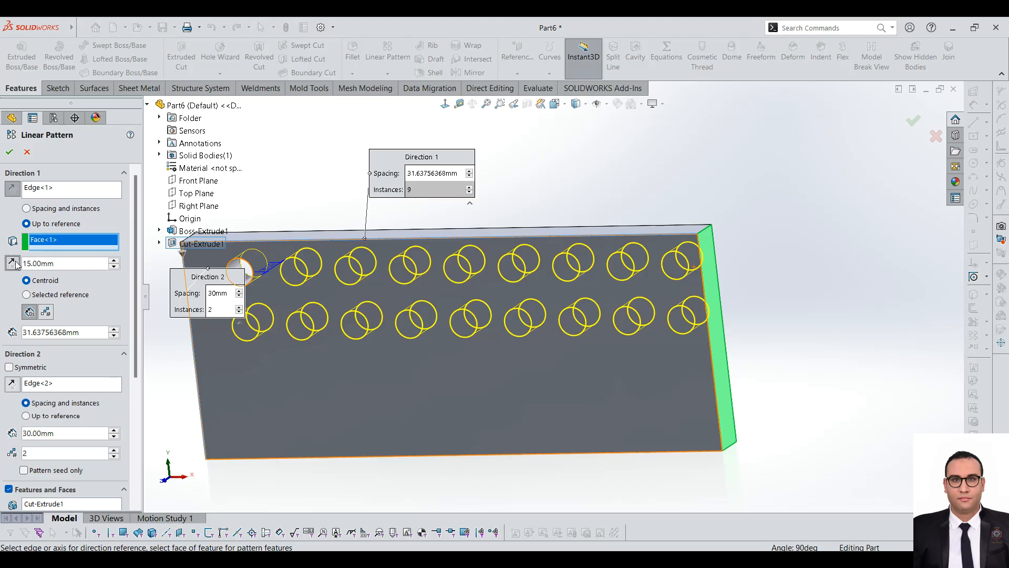
# Step: Set the first direction's offset from the right end face to 20 mm
pyautogui.scroll(-3, 703, 314)
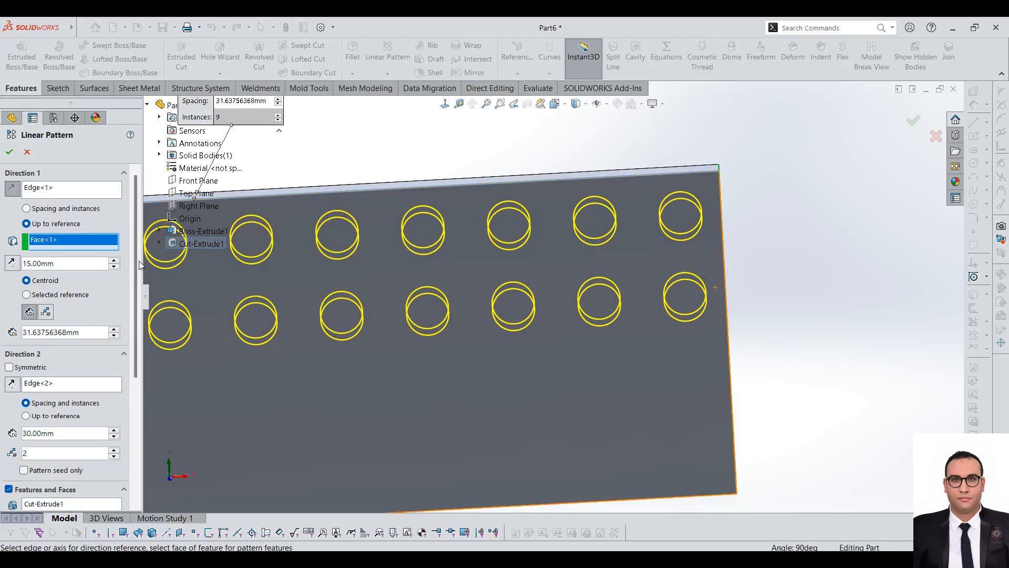
pyautogui.click(116, 261)
pyautogui.click(117, 260)
pyautogui.click(117, 261)
pyautogui.click(115, 267)
pyautogui.scroll(5, 552, 299)
pyautogui.write('20')
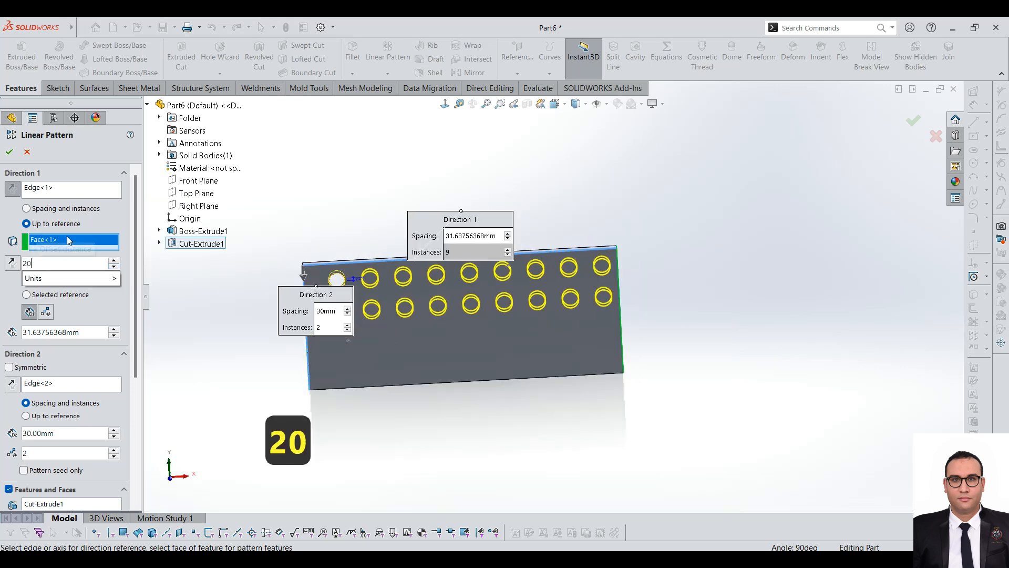
pyautogui.press('Return')
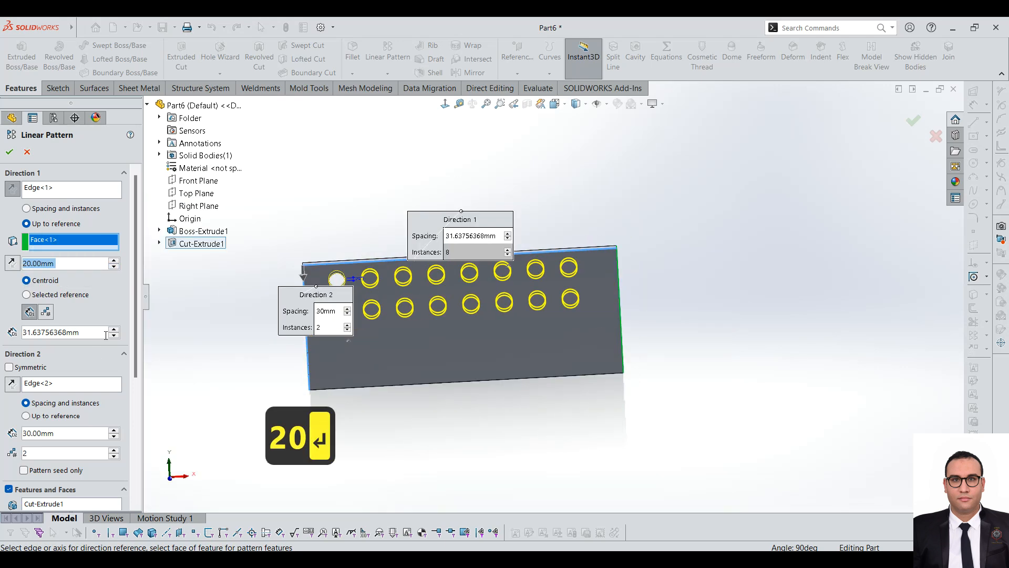
# Step: Control the first direction by number of instances and raise the count to 15
pyautogui.click(45, 312)
pyautogui.click(113, 329)
pyautogui.click(113, 329)
pyautogui.click(112, 329)
pyautogui.click(113, 329)
pyautogui.click(112, 329)
pyautogui.click(113, 330)
pyautogui.click(113, 329)
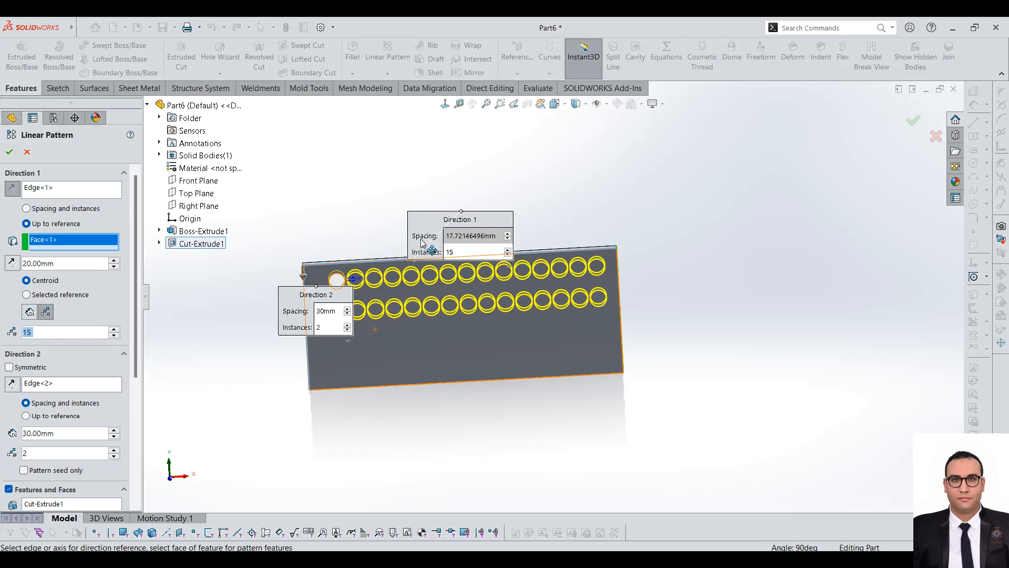
# Step: Control the first direction by spacing and set the spacing to 20 mm
pyautogui.click(30, 311)
pyautogui.write('20')
pyautogui.press('Return')
pyautogui.scroll(-2, 457, 265)
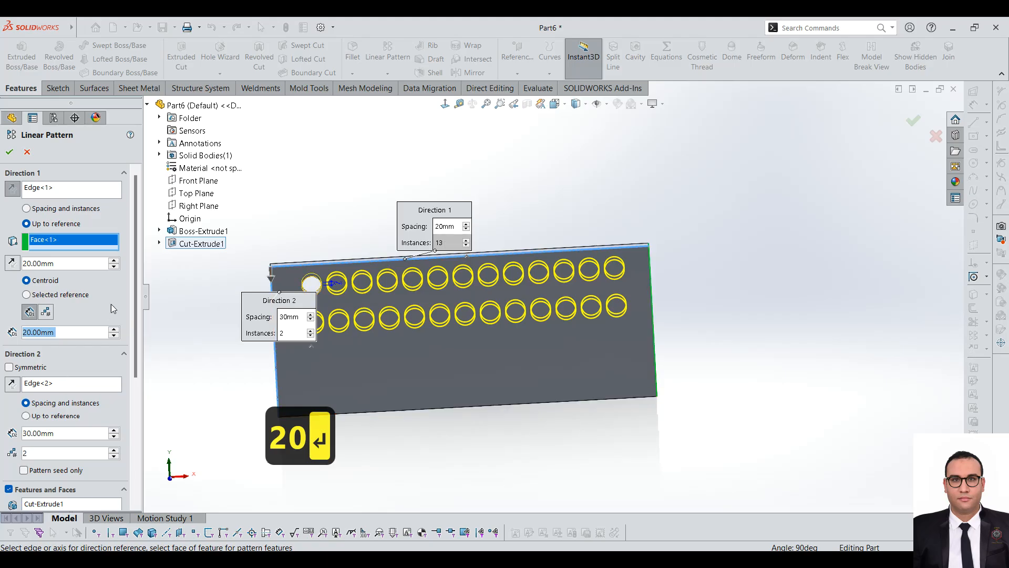
# Step: Try the Pattern seed only option in the second direction, then turn it off again
pyautogui.scroll(-4, 136, 331)
pyautogui.scroll(-3, 137, 348)
pyautogui.scroll(3, 140, 348)
pyautogui.scroll(-3, 139, 368)
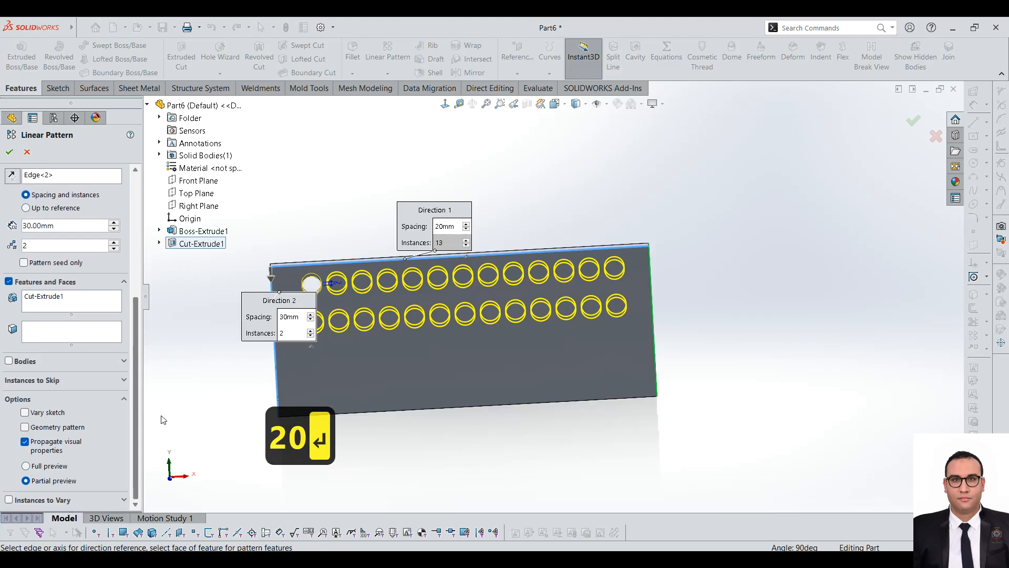
pyautogui.scroll(3, 168, 383)
pyautogui.click(24, 382)
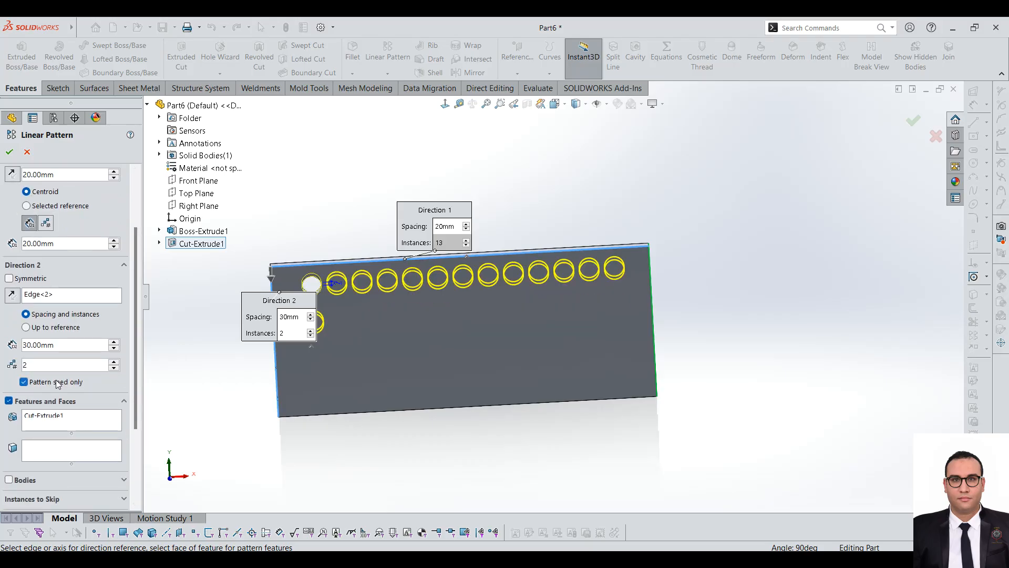
pyautogui.click(57, 382)
pyautogui.scroll(-2, 360, 231)
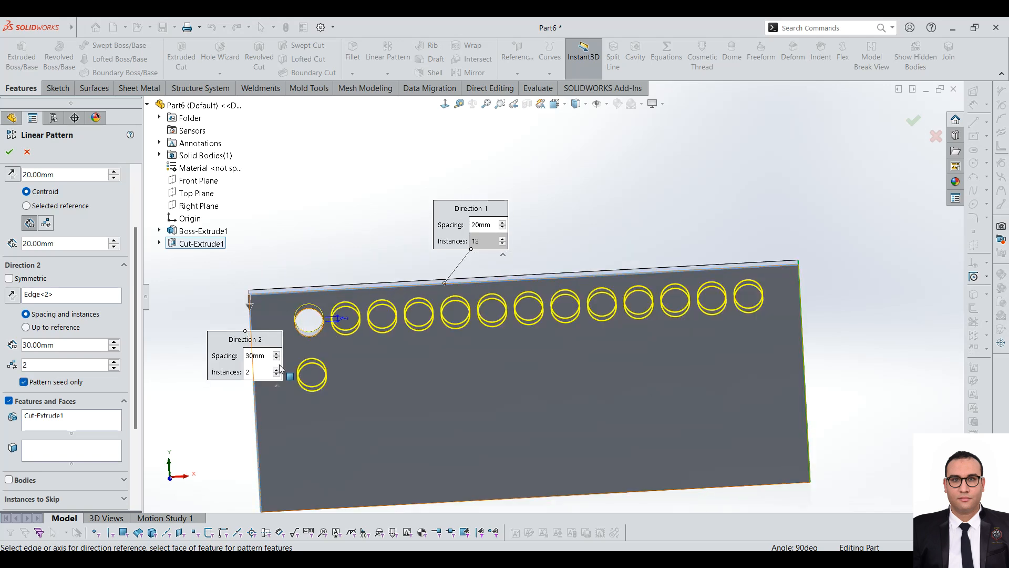
pyautogui.click(53, 384)
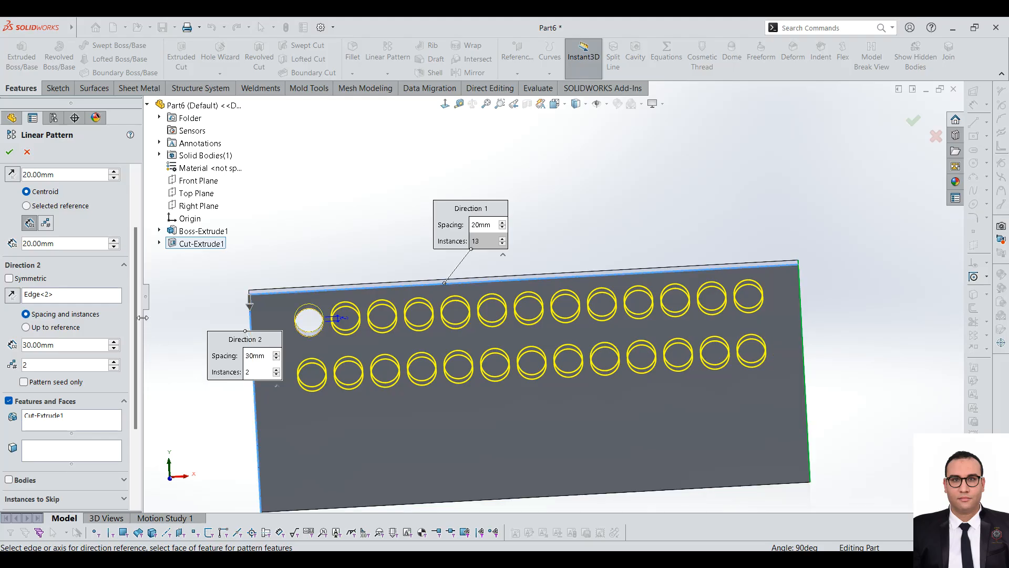
# Step: Review the pattern's feature and face selections, then switch the pattern from Features and Faces to Bodies
pyautogui.scroll(-3, 137, 316)
pyautogui.click(42, 314)
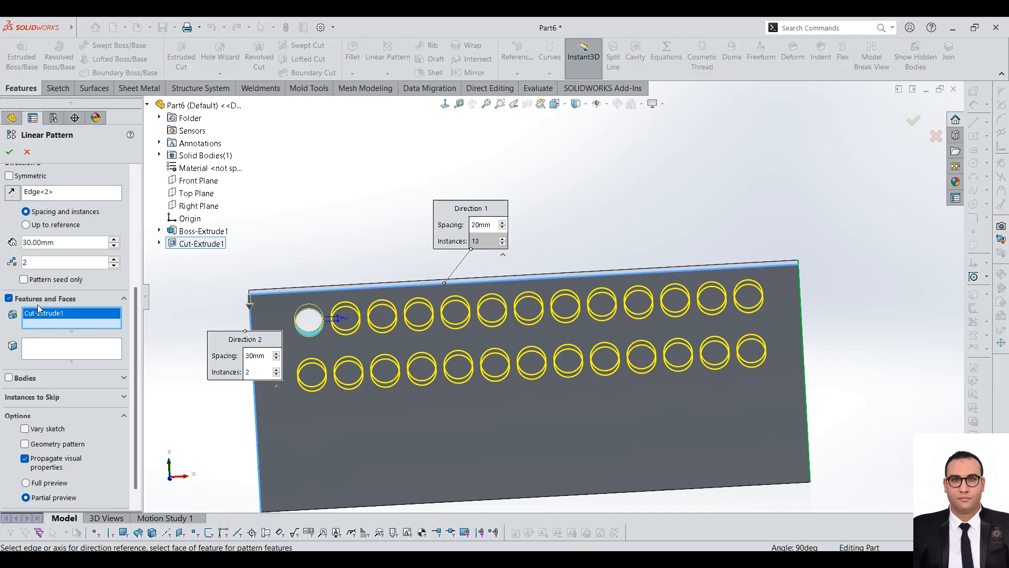
pyautogui.scroll(5, 133, 304)
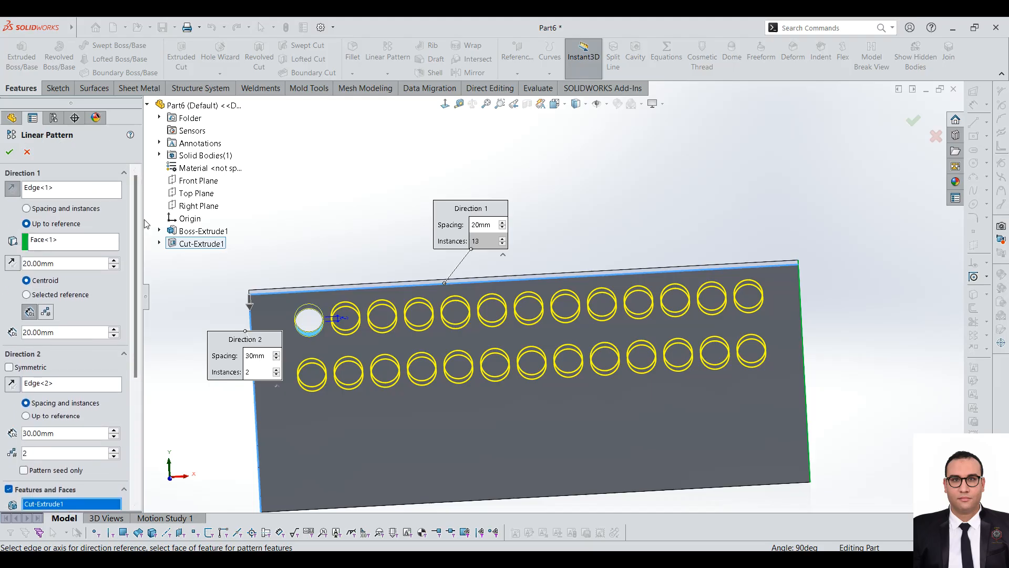
pyautogui.moveTo(137, 200); pyautogui.dragTo(150, 373)
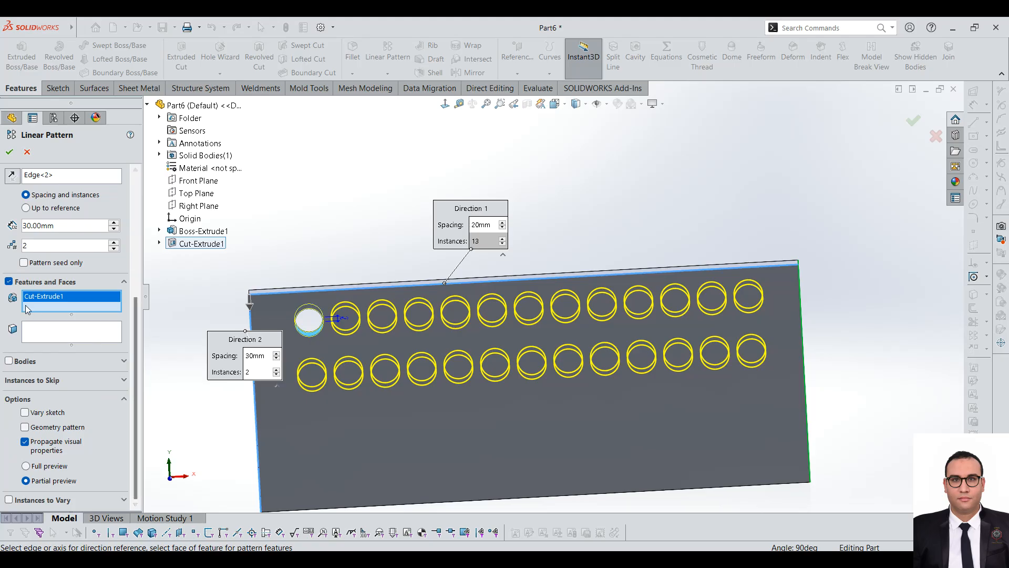
pyautogui.click(51, 337)
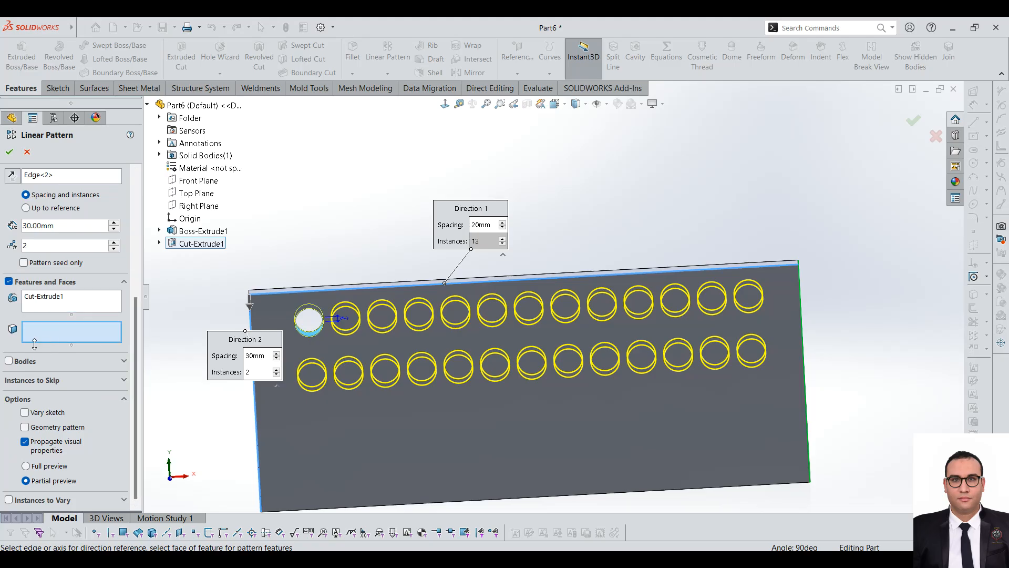
pyautogui.click(10, 360)
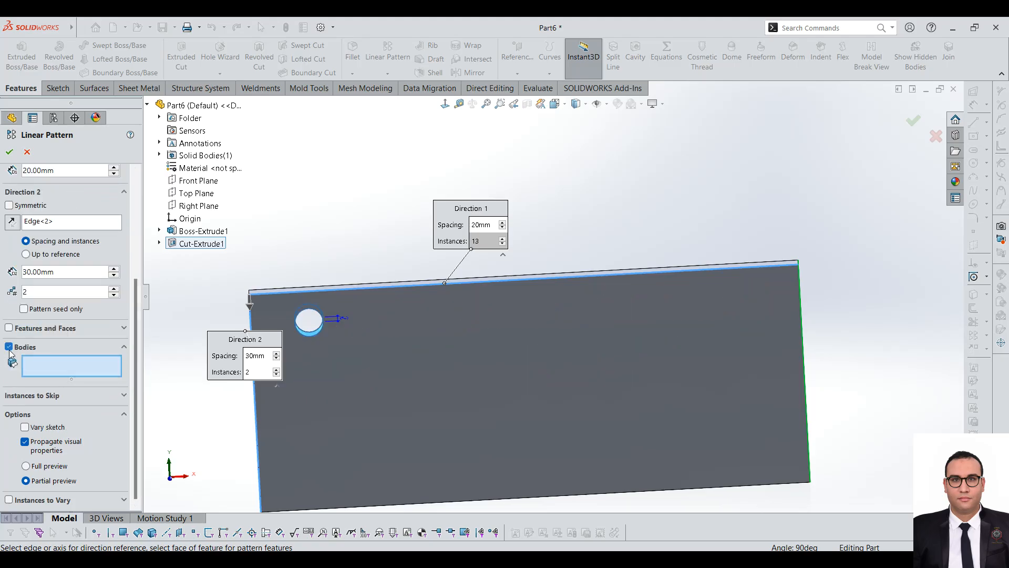
# Step: Switch the pattern from Bodies back to Features and Faces, keeping the hole cut as the patterned feature
pyautogui.click(9, 346)
pyautogui.click(9, 357)
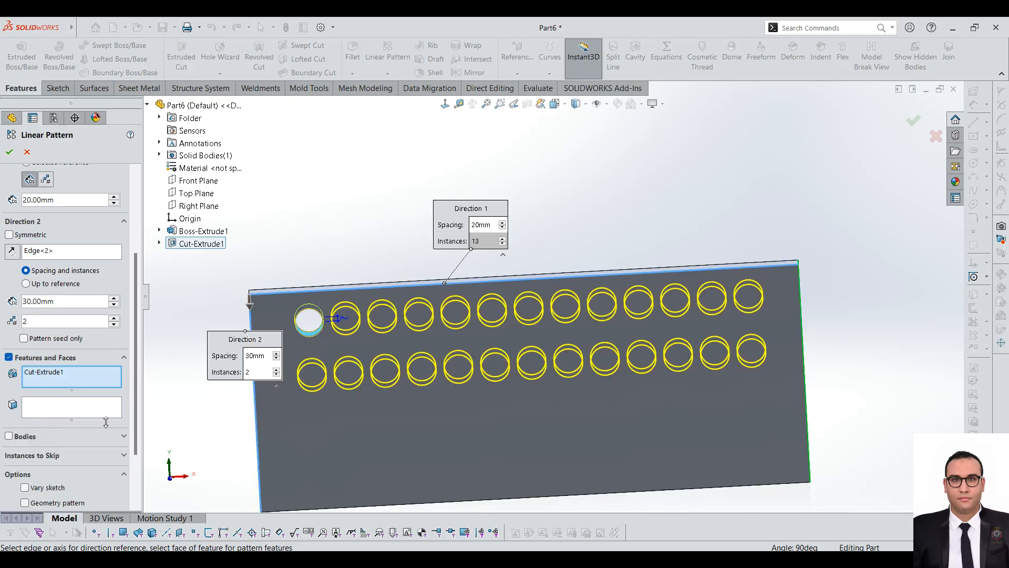
pyautogui.moveTo(138, 383); pyautogui.dragTo(136, 421)
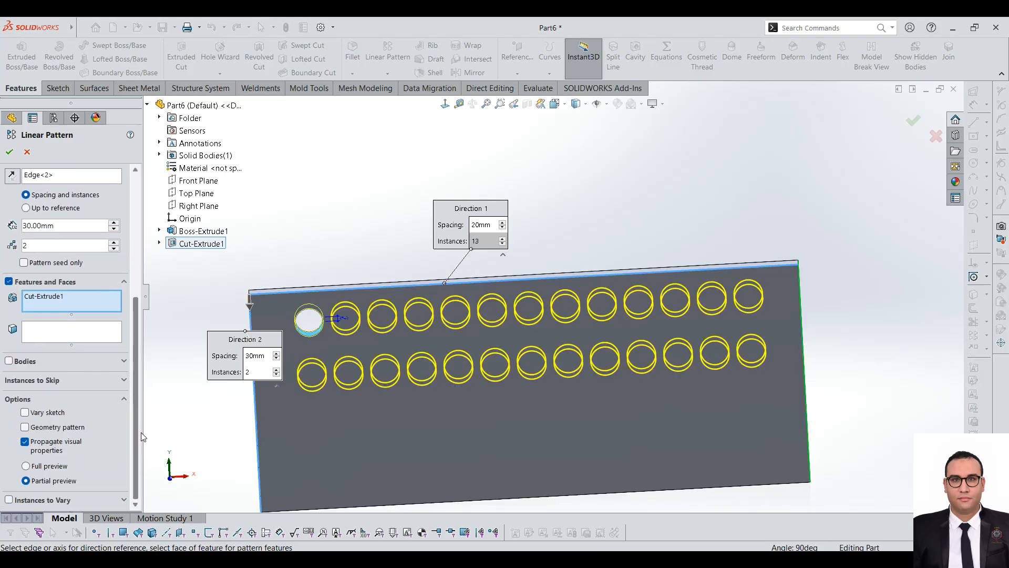
# Step: Skip pattern instances (6, 1), (9, 2), (3, 2) and (12, 1)
pyautogui.click(48, 380)
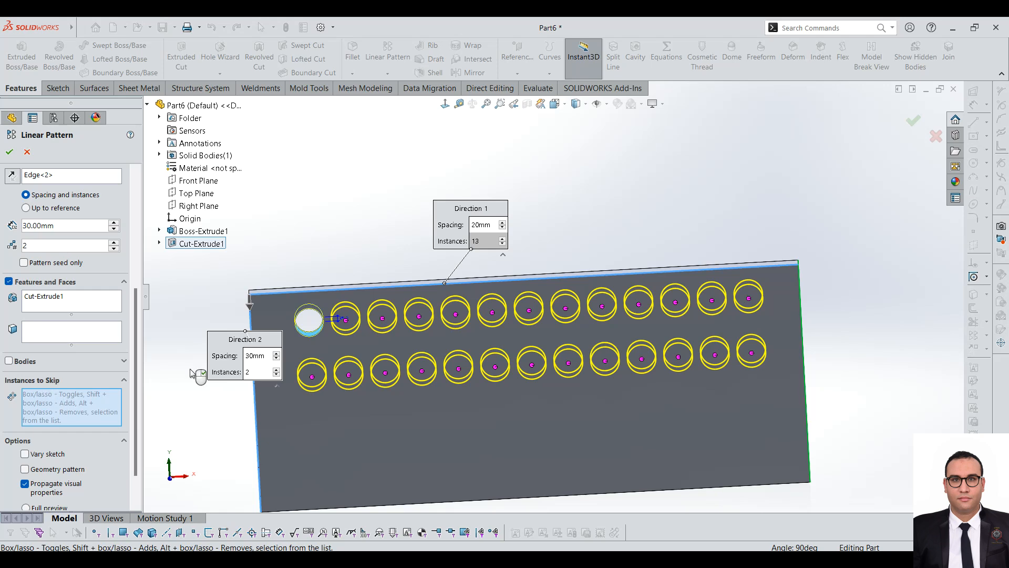
pyautogui.scroll(-2, 513, 363)
pyautogui.click(487, 289)
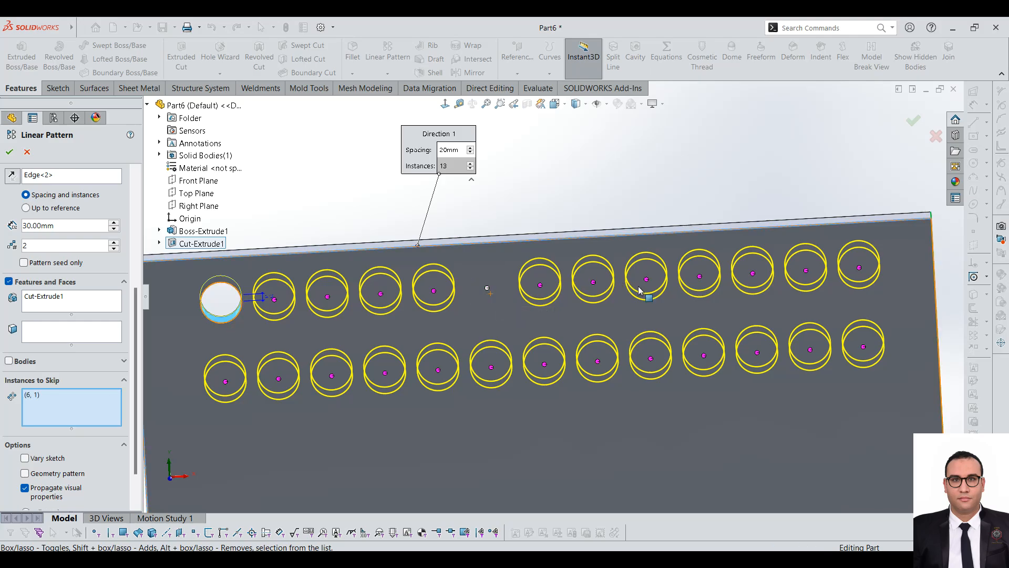
pyautogui.click(651, 358)
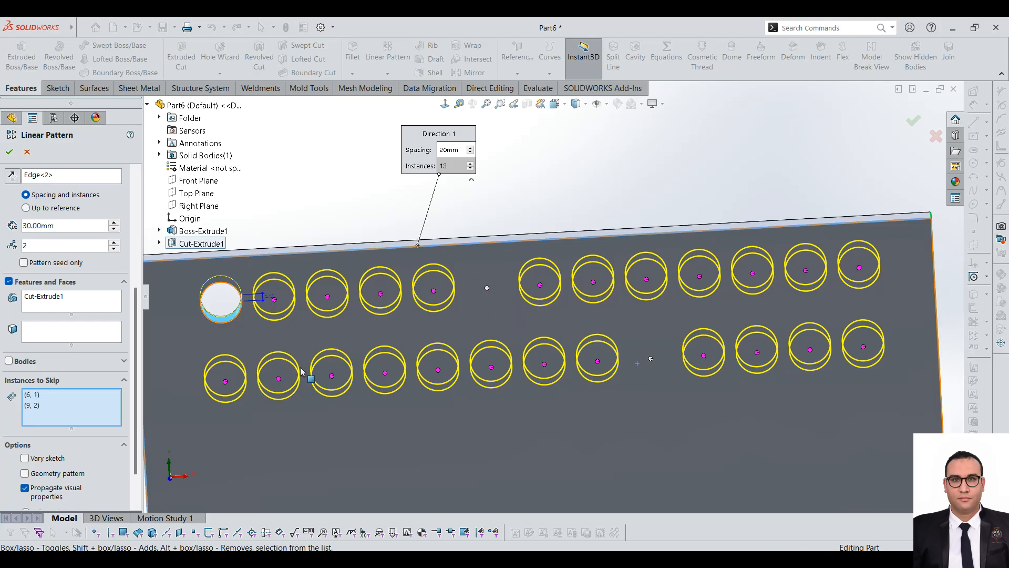
pyautogui.click(332, 375)
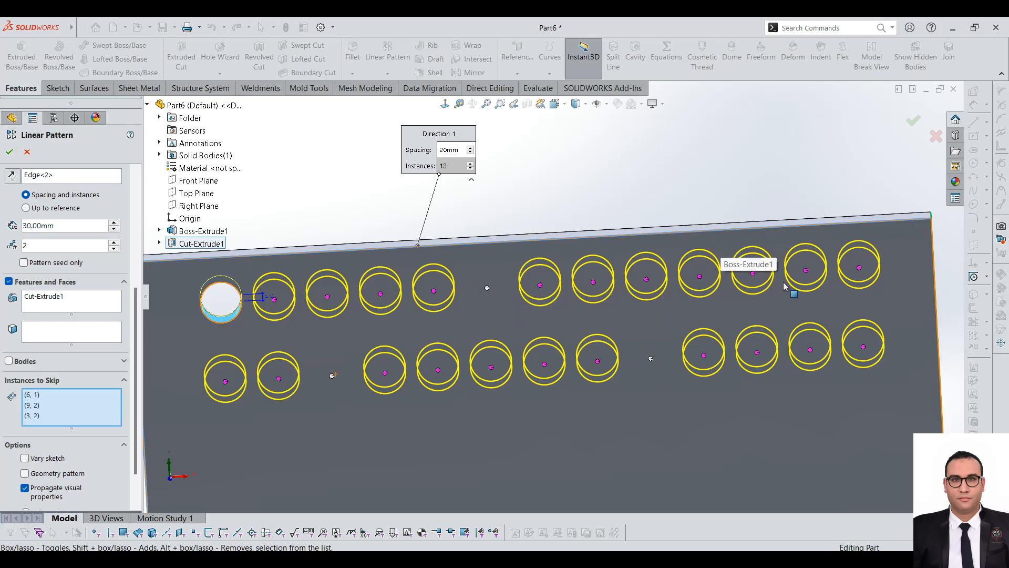
pyautogui.click(806, 274)
pyautogui.scroll(3, 686, 349)
pyautogui.scroll(-2, 686, 349)
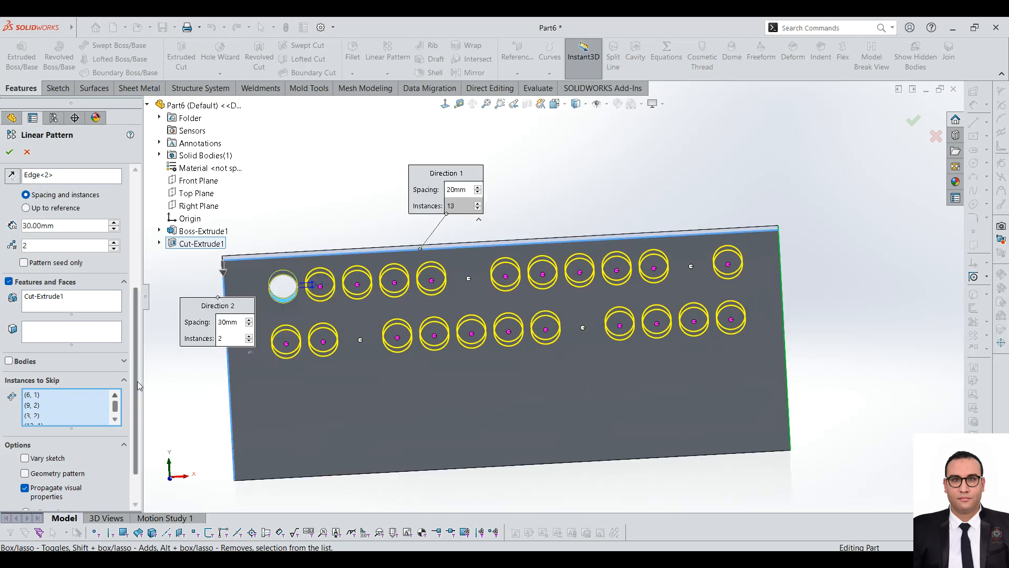
# Step: Examine the pattern's Vary sketch and Geometry pattern options and the contents of the Instances to Vary section
pyautogui.scroll(-2, 134, 363)
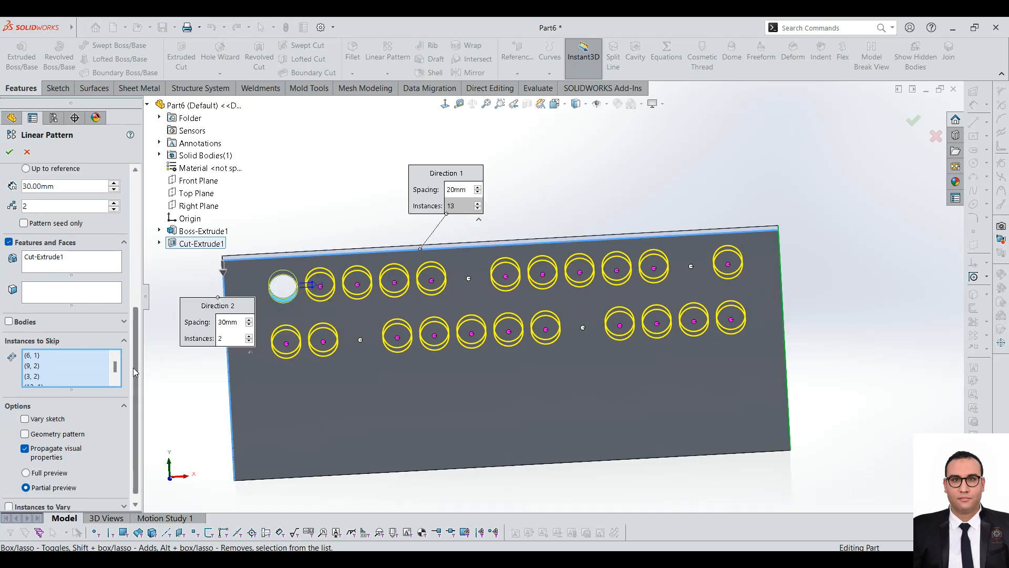
pyautogui.click(32, 411)
pyautogui.click(33, 412)
pyautogui.click(33, 412)
pyautogui.click(33, 412)
pyautogui.click(48, 429)
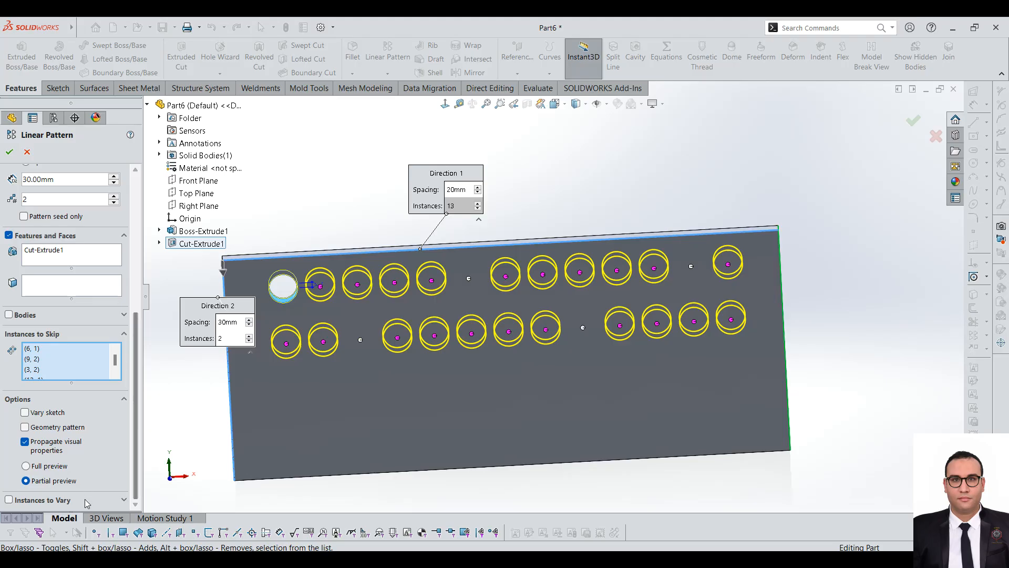
pyautogui.scroll(-3, 131, 439)
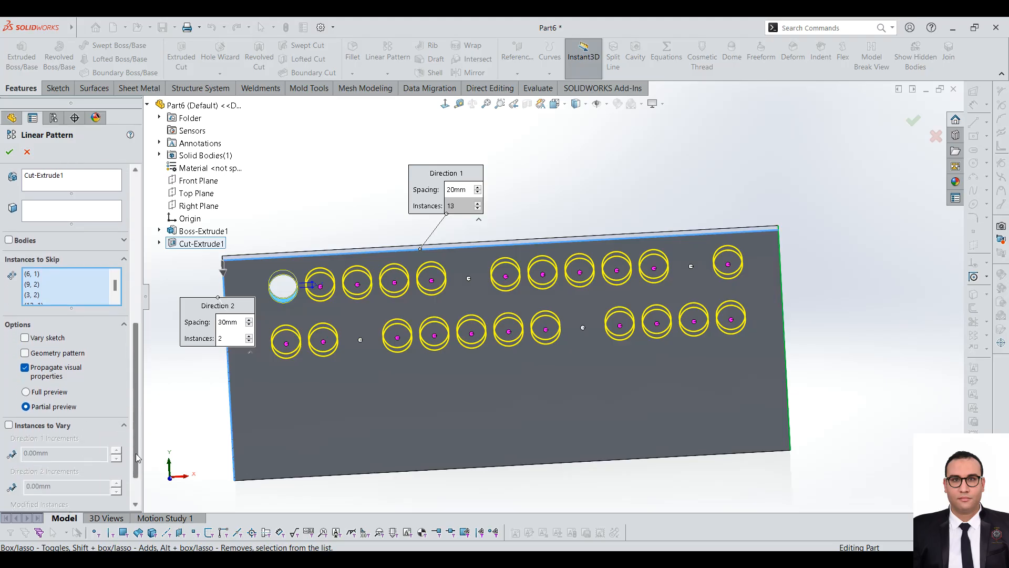
pyautogui.scroll(2, 458, 275)
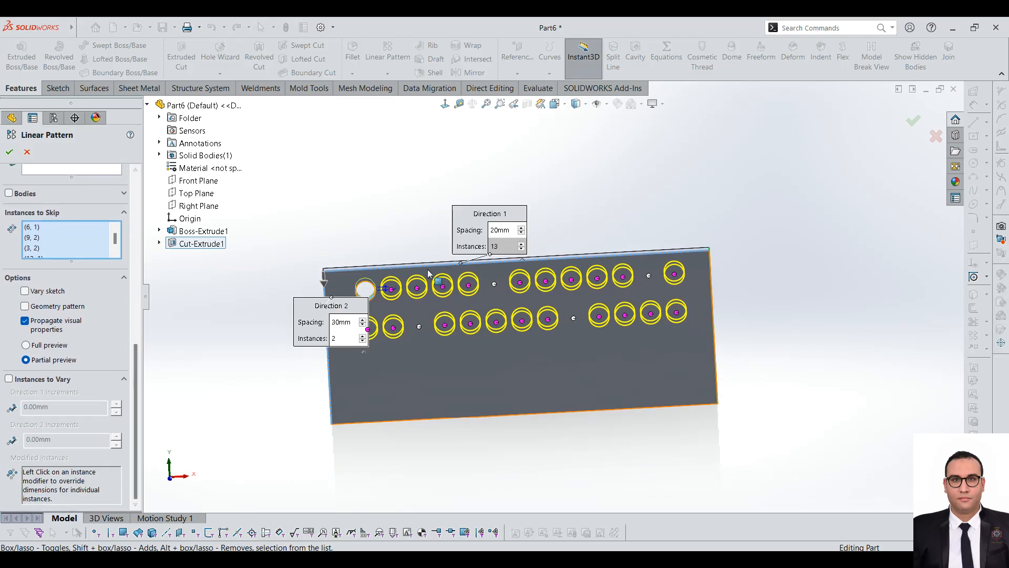
pyautogui.scroll(-2, 421, 271)
pyautogui.scroll(-2, 588, 321)
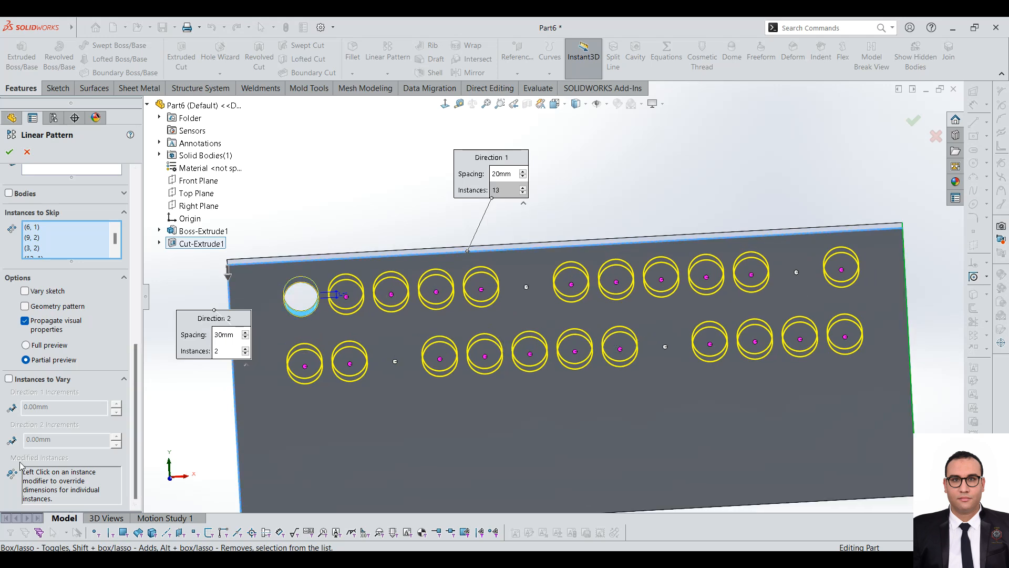
# Step: Enable Instances to Vary and try to modify the fourth instance of the first row, then turn the option off
pyautogui.click(9, 379)
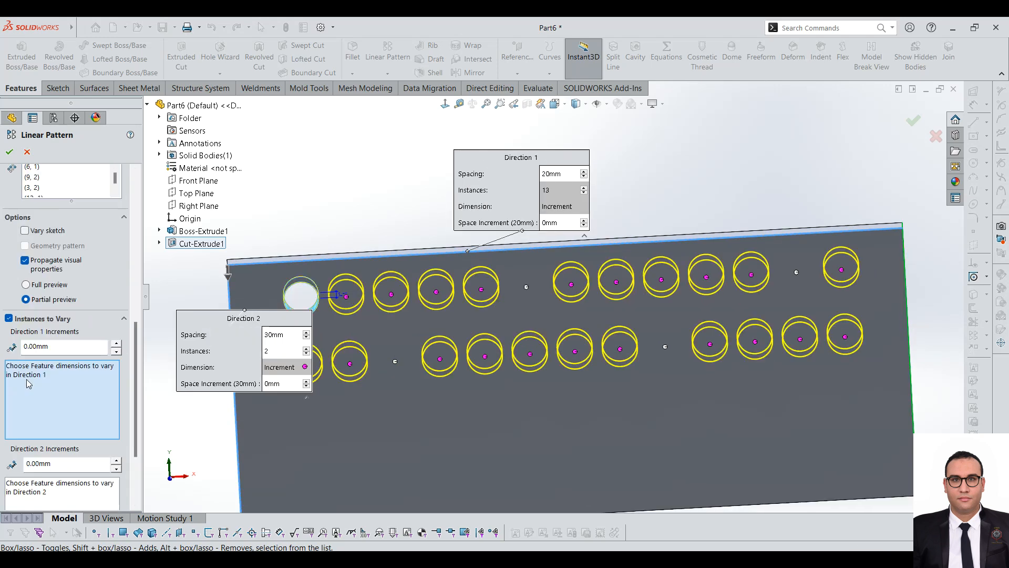
pyautogui.scroll(-3, 133, 379)
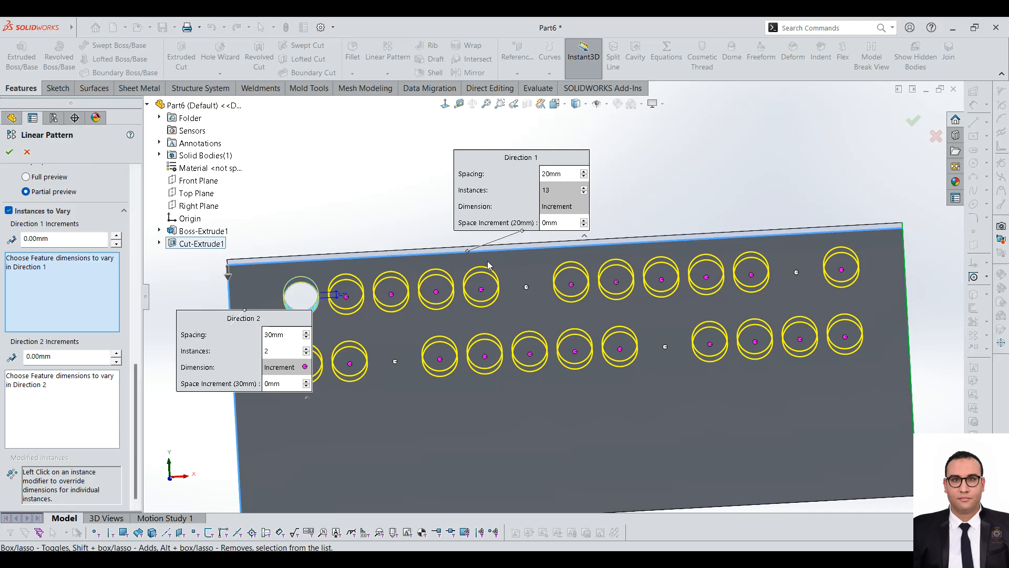
pyautogui.scroll(-1, 455, 268)
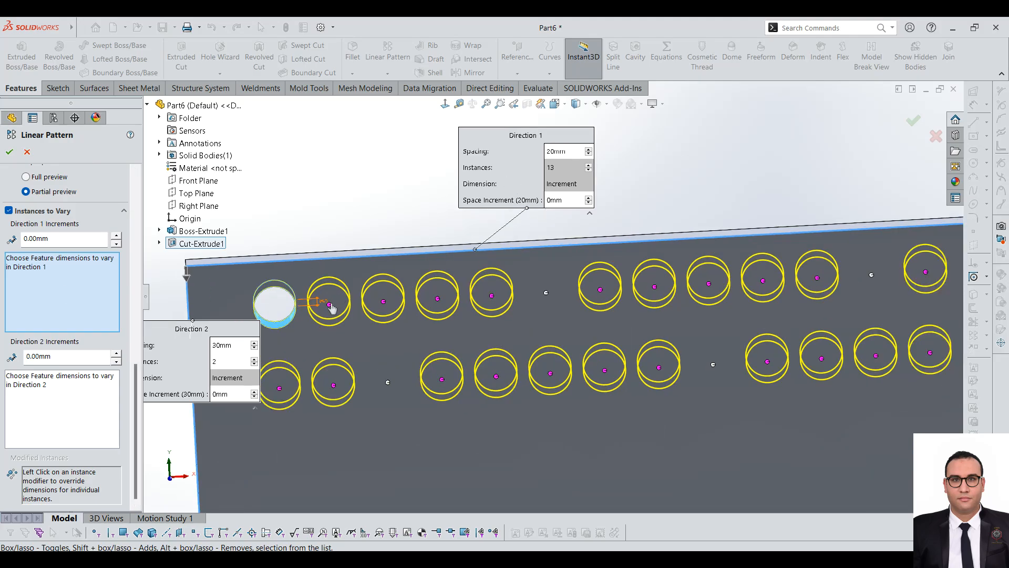
pyautogui.rightClick(438, 298)
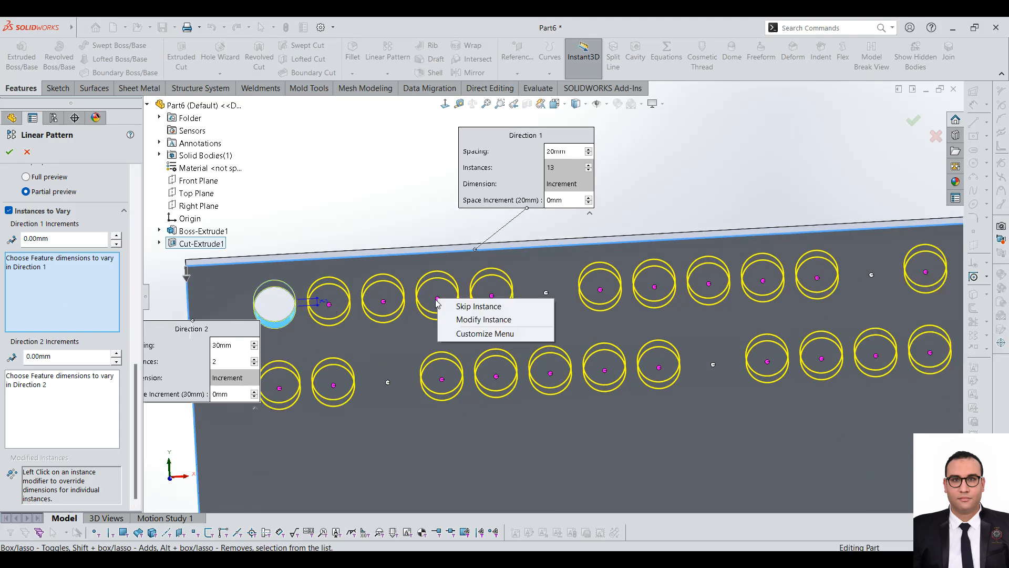
pyautogui.click(482, 320)
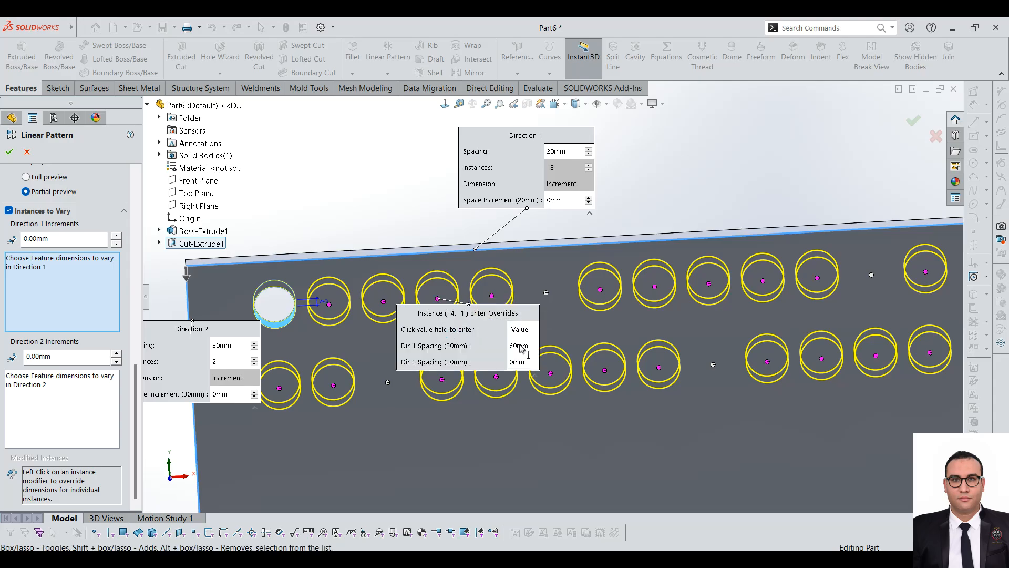
pyautogui.click(38, 211)
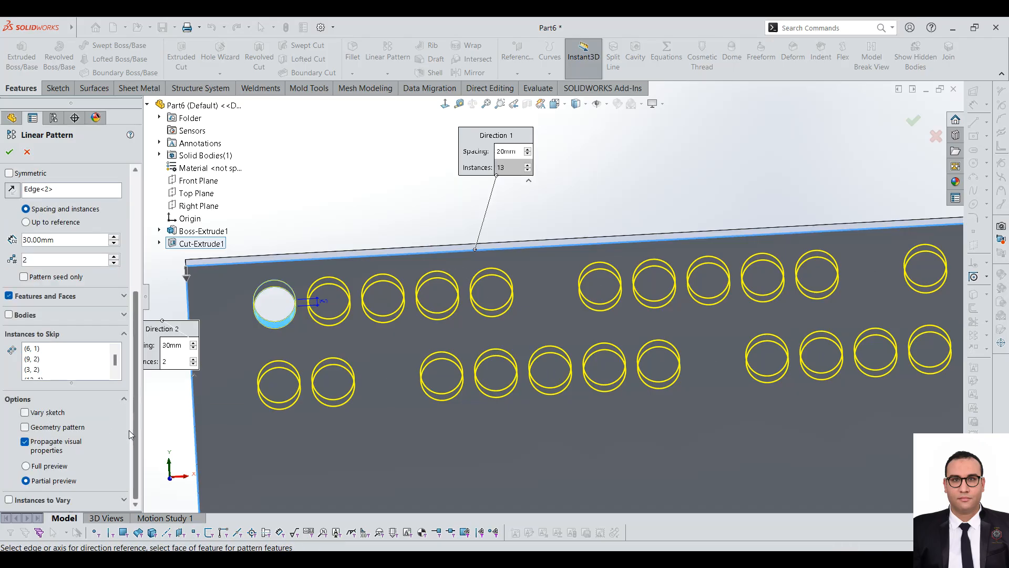
# Step: Add the fifth hole of the first row to the pattern's instances to skip
pyautogui.scroll(3, 459, 245)
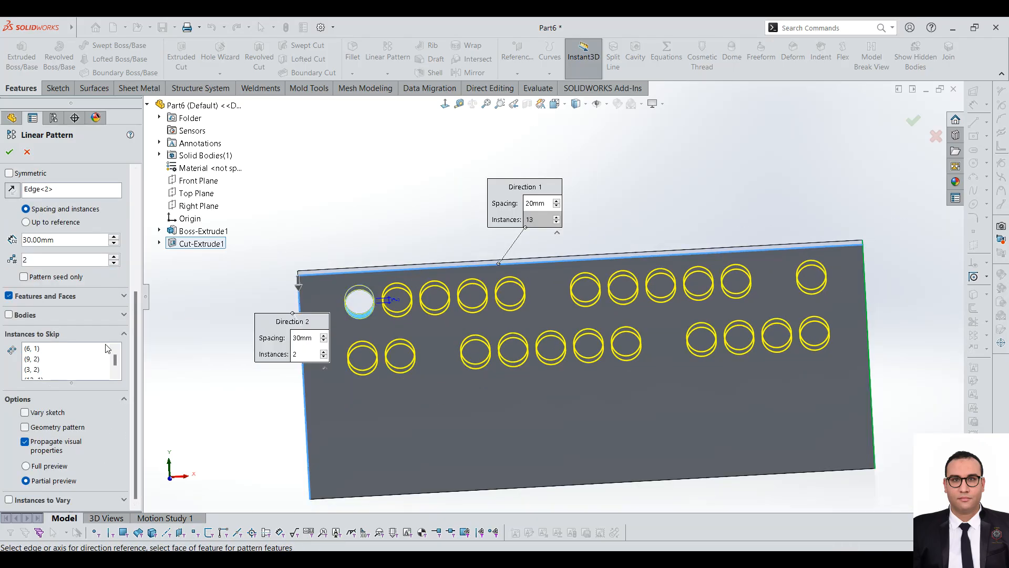
pyautogui.click(94, 365)
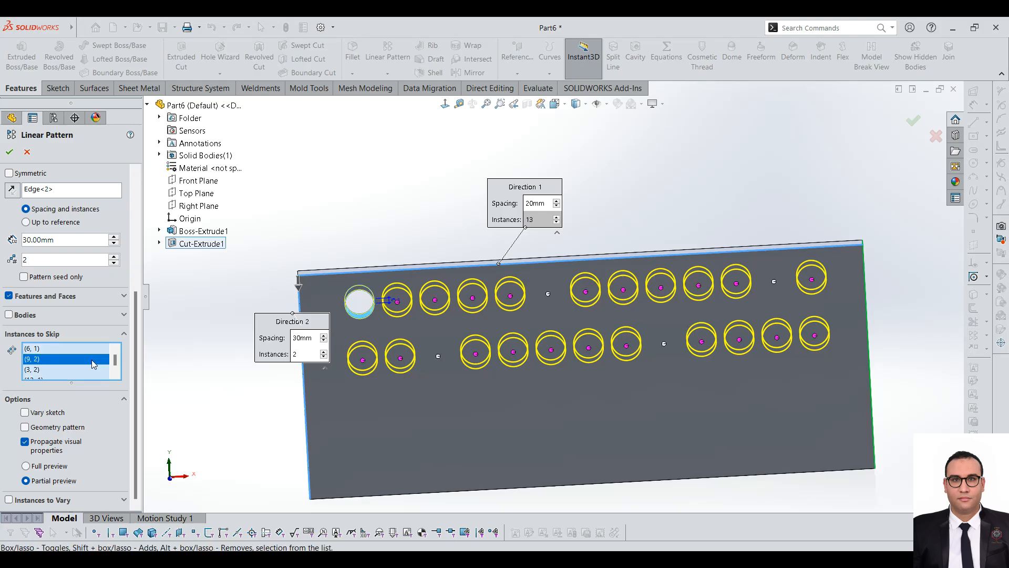
pyautogui.click(510, 298)
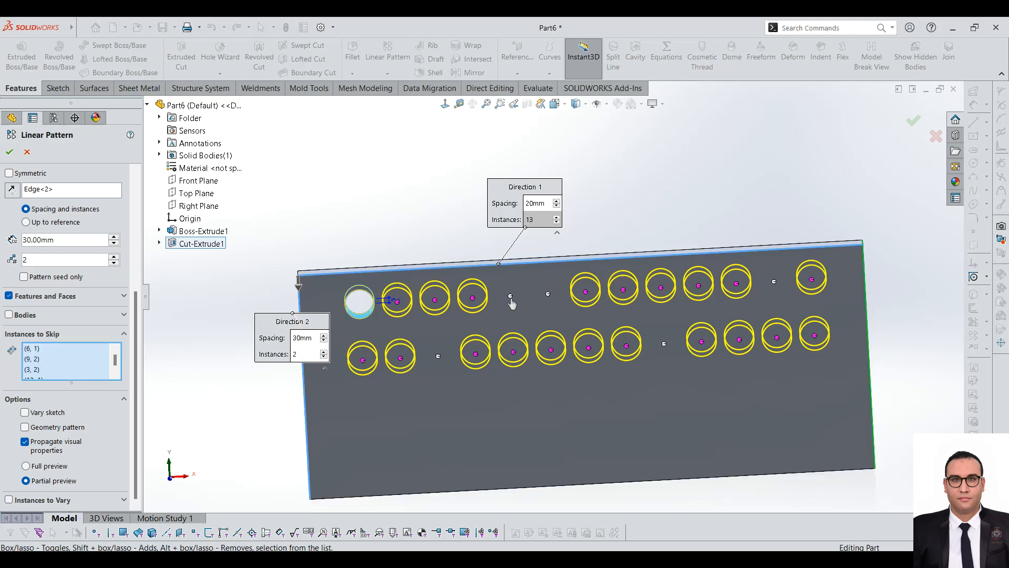
pyautogui.click(510, 298)
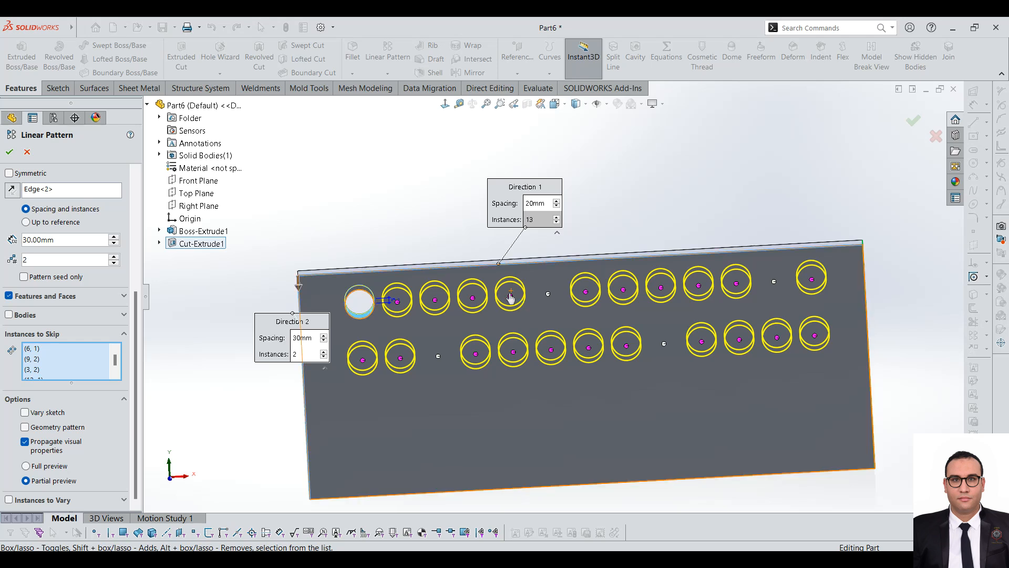
pyautogui.click(510, 297)
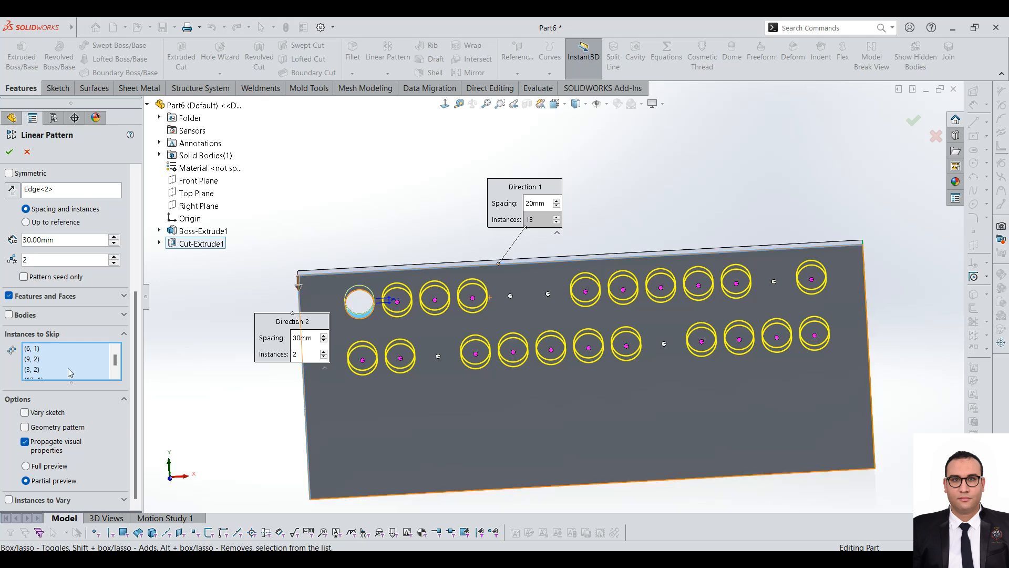
# Step: Enable Instances to Vary and override the Direction 1 spacing of instance (7, 1) with 125 mm
pyautogui.click(9, 500)
pyautogui.scroll(-2, 699, 301)
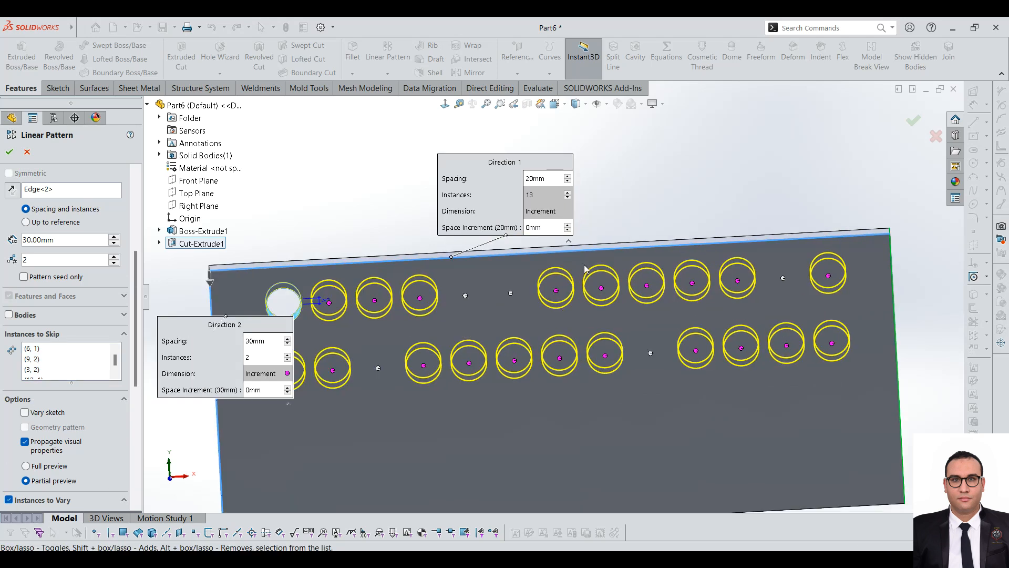
pyautogui.rightClick(556, 292)
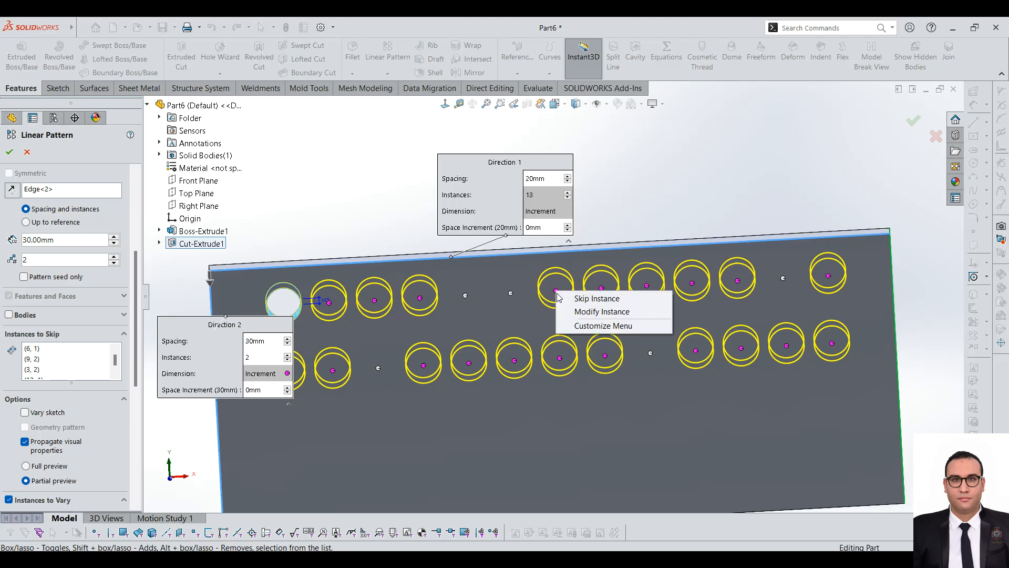
pyautogui.click(598, 312)
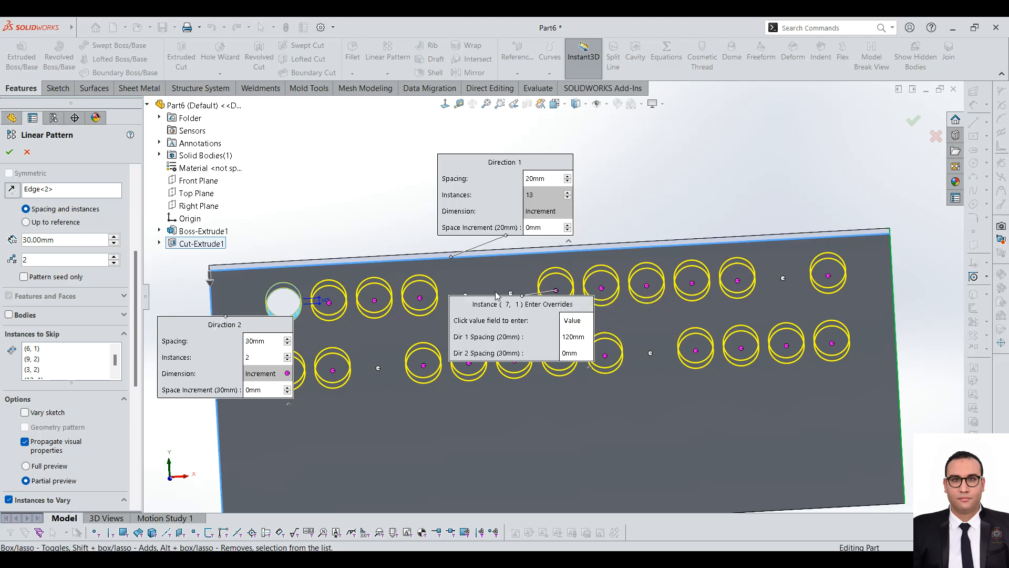
pyautogui.scroll(-3, 521, 310)
pyautogui.click(486, 327)
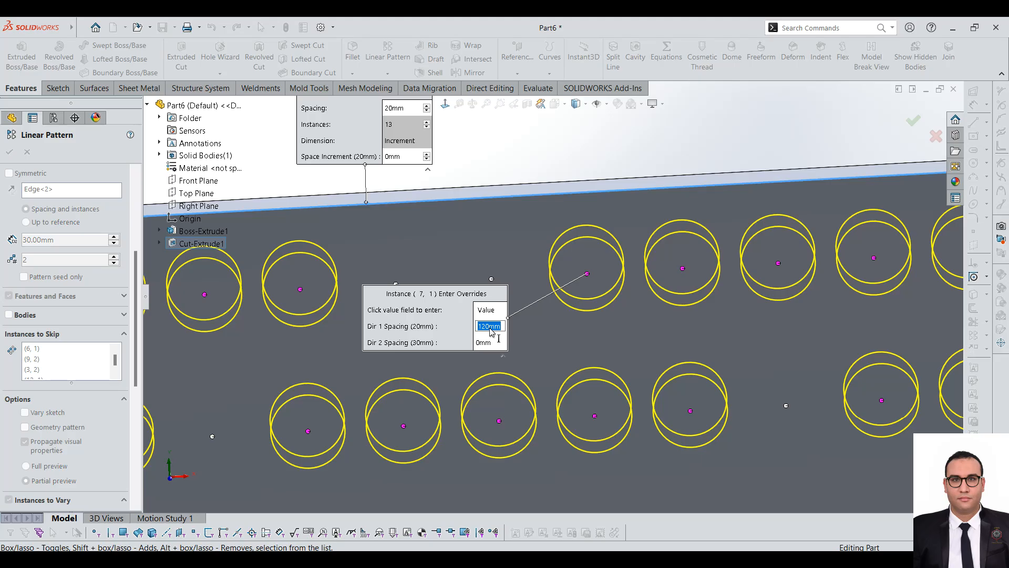
pyautogui.write('125')
pyautogui.press('Return')
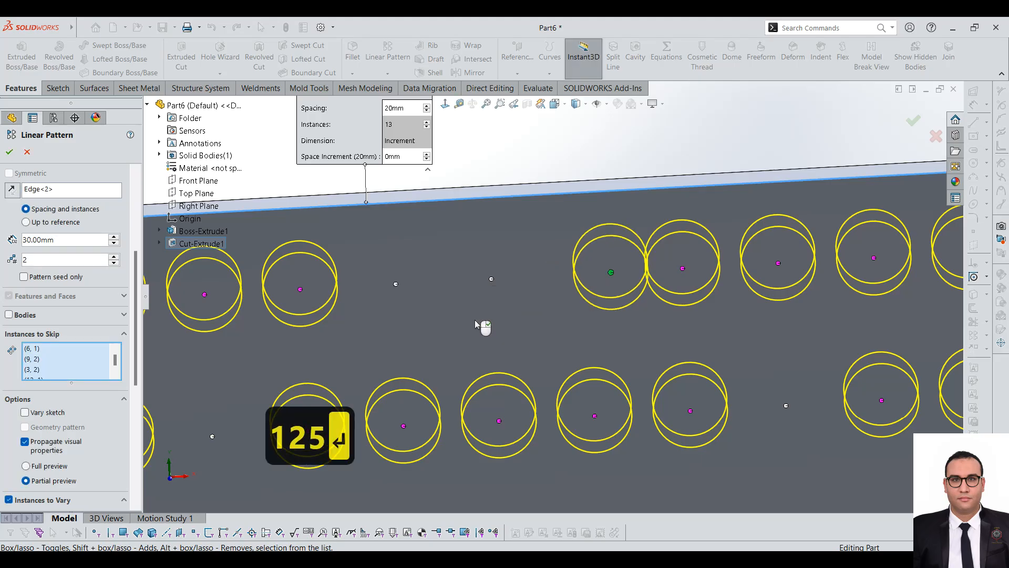
# Step: Set the Direction 1 spacing override of modified instance (7, 1) to 120 mm
pyautogui.rightClick(610, 272)
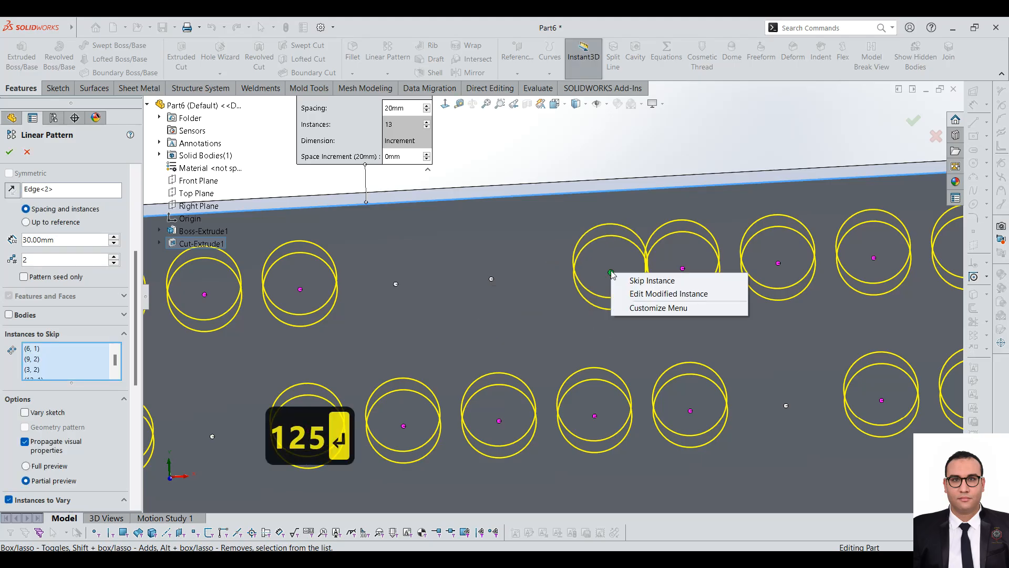
pyautogui.click(644, 295)
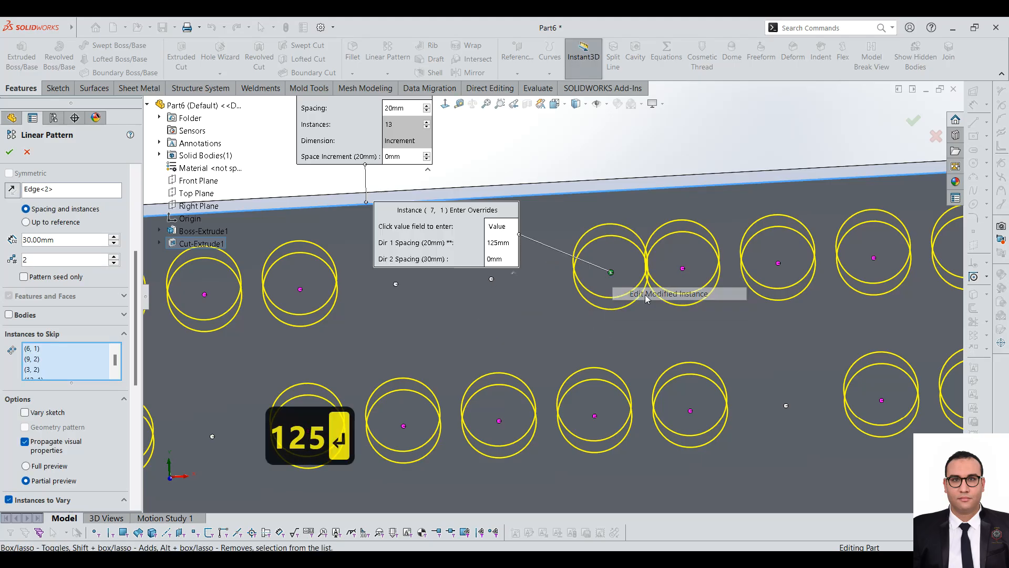
pyautogui.click(500, 243)
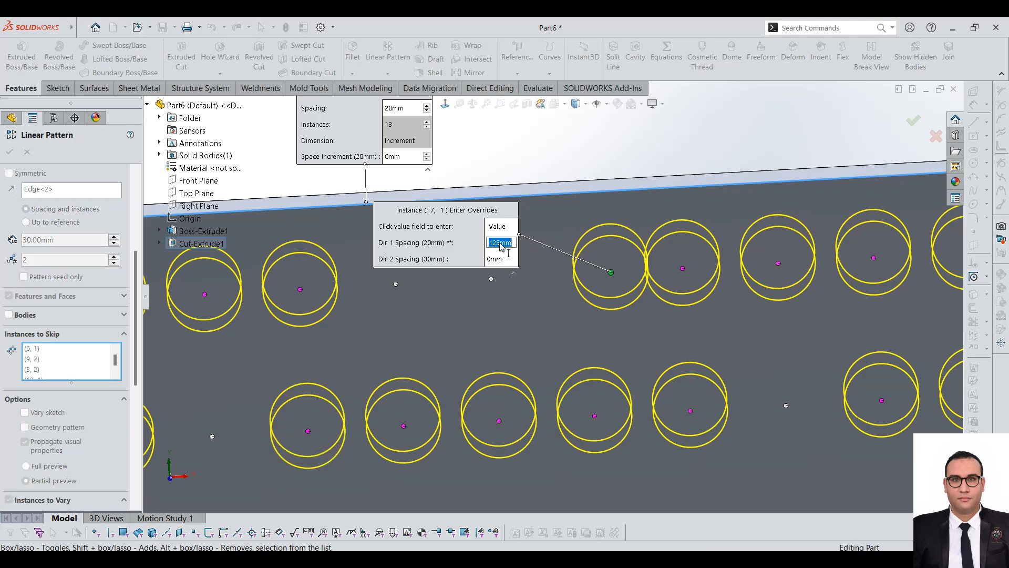
pyautogui.write('1200')
pyautogui.press('BackSpace')
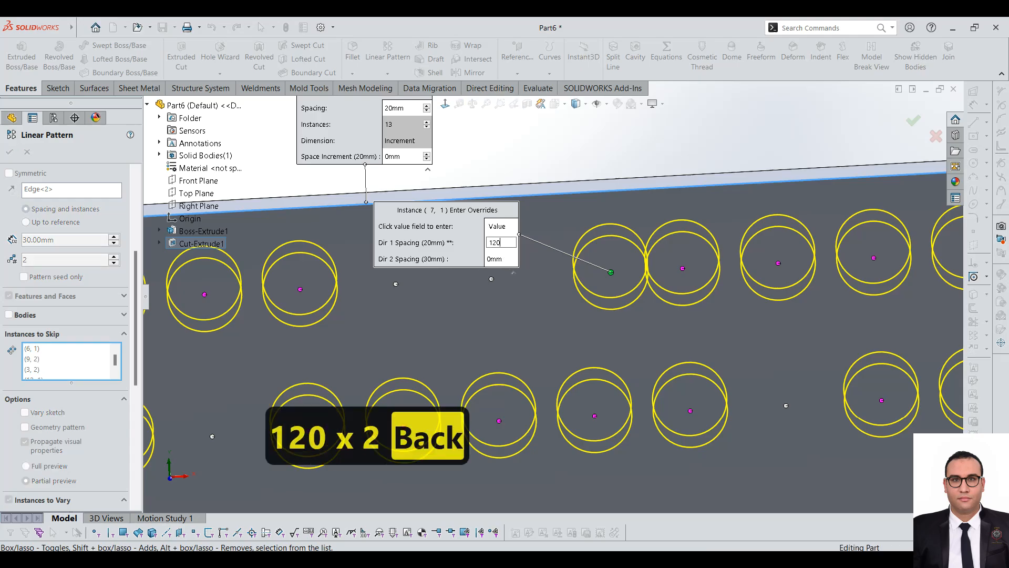
pyautogui.press('Return')
# Step: Set the Direction 2 spacing override of modified instance (7, 1) to 10 mm
pyautogui.rightClick(585, 276)
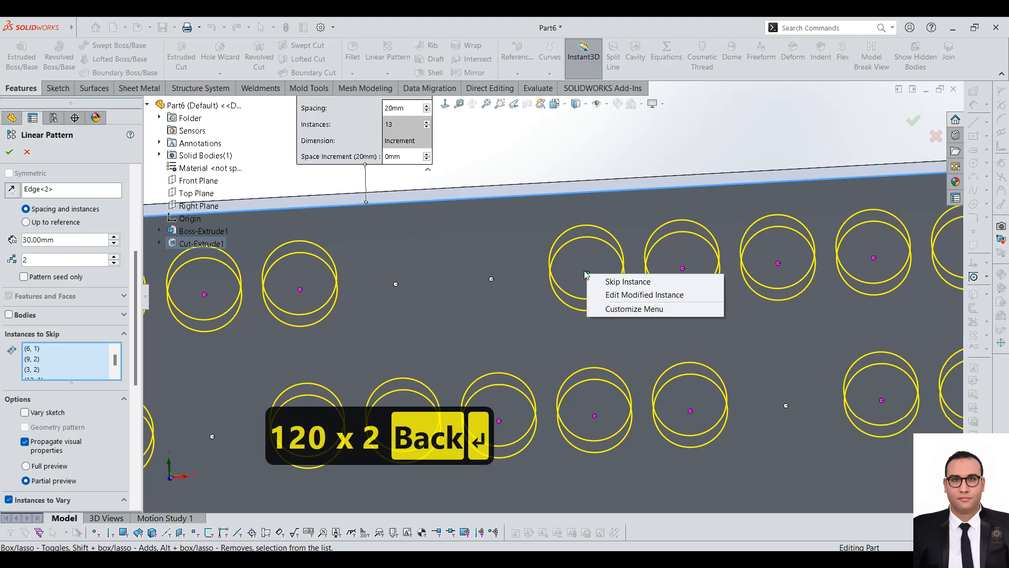
pyautogui.click(628, 293)
pyautogui.click(495, 260)
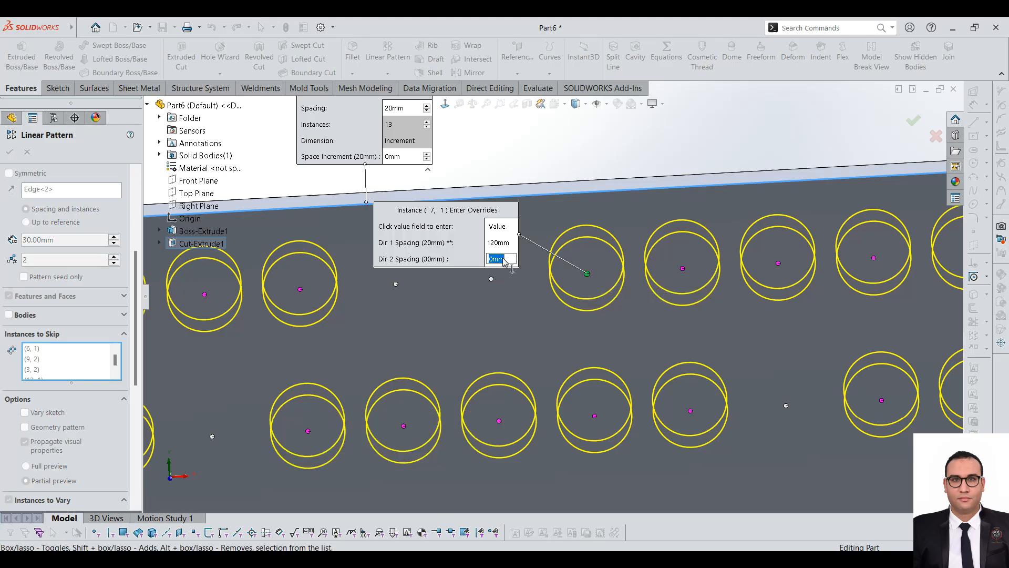
pyautogui.write('10')
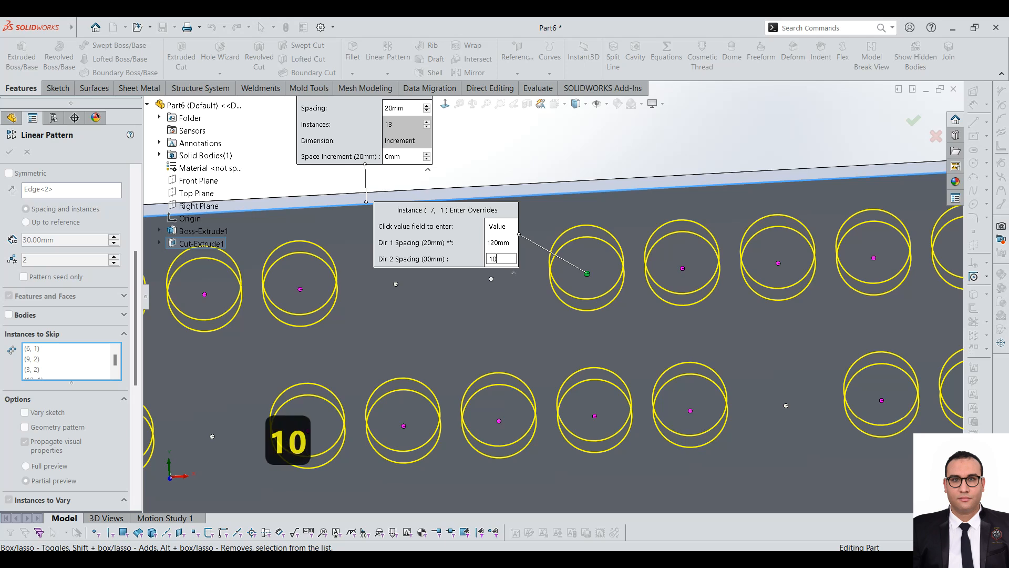
pyautogui.press('Return')
pyautogui.scroll(-2, 652, 306)
pyautogui.scroll(1, 576, 293)
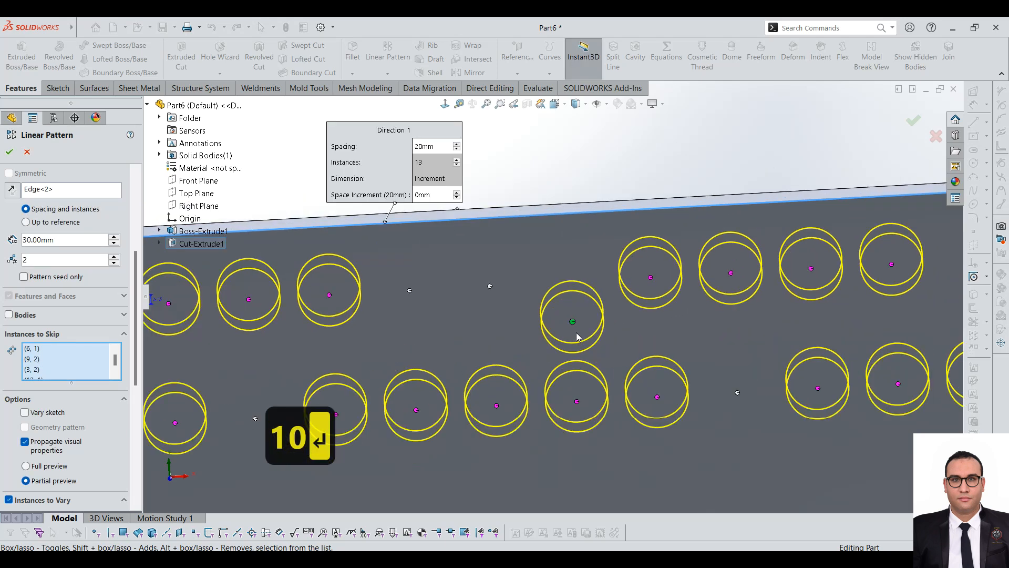
pyautogui.moveTo(135, 310); pyautogui.dragTo(138, 426)
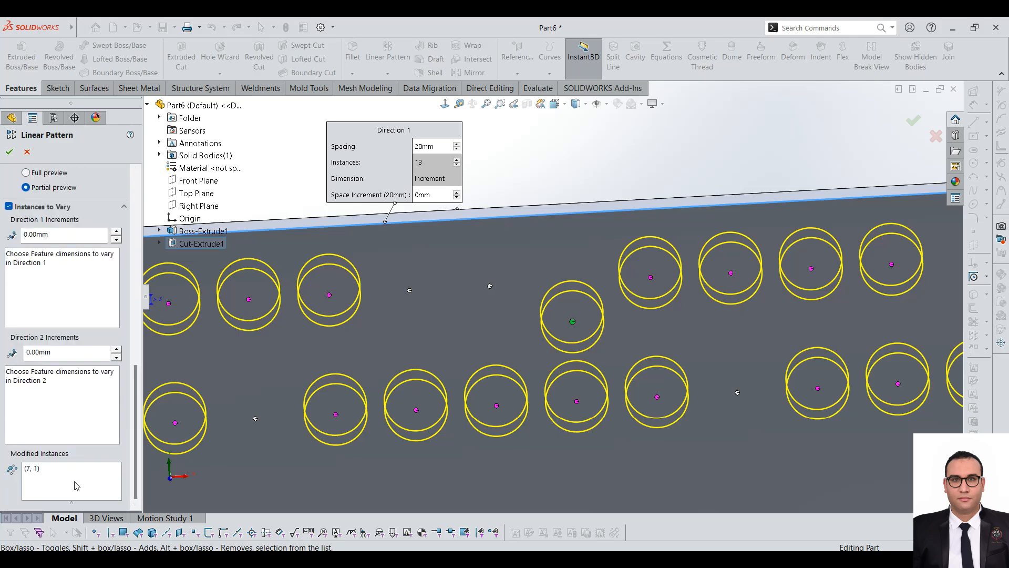
pyautogui.scroll(2, 410, 360)
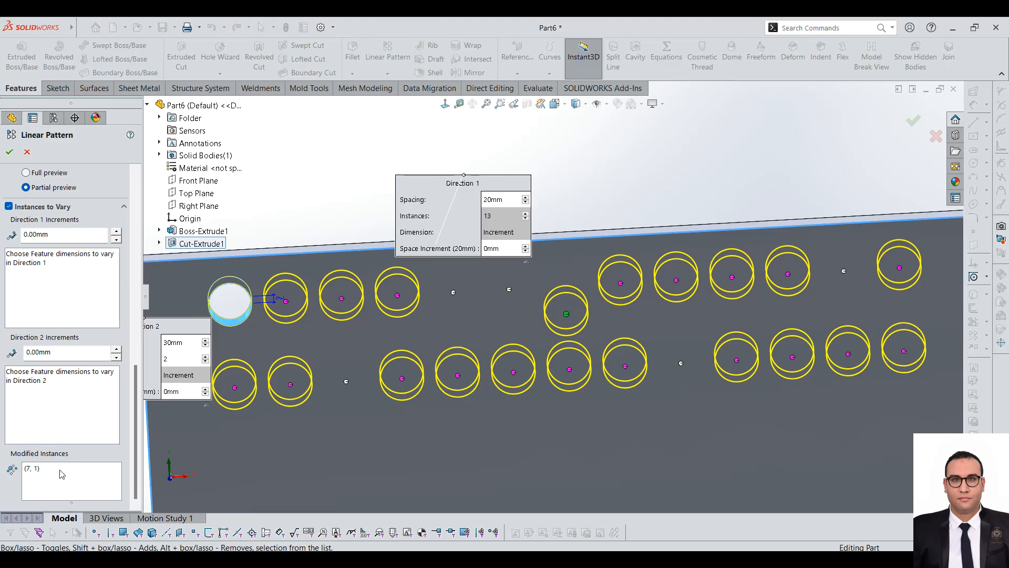
pyautogui.click(61, 490)
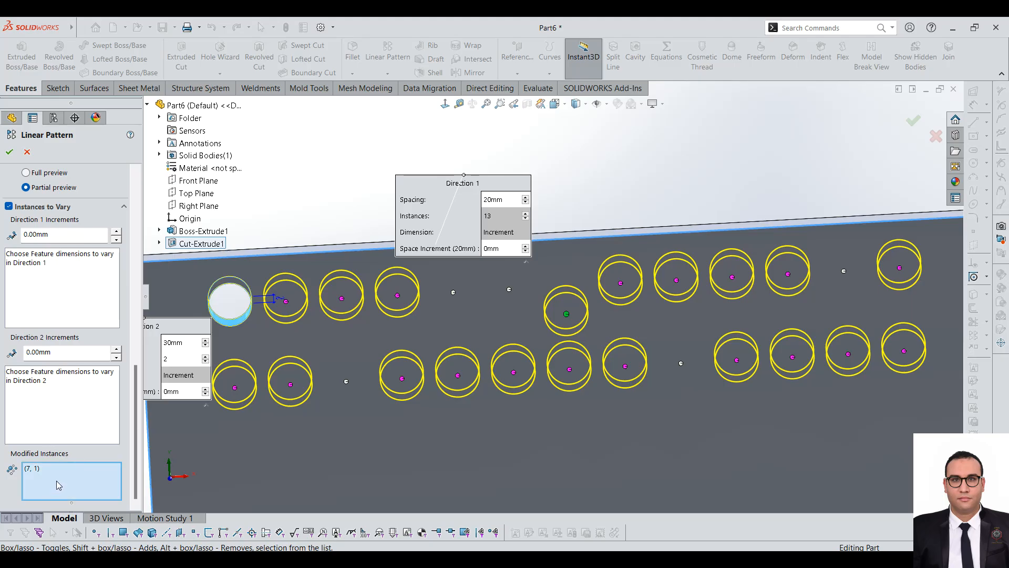
pyautogui.click(82, 310)
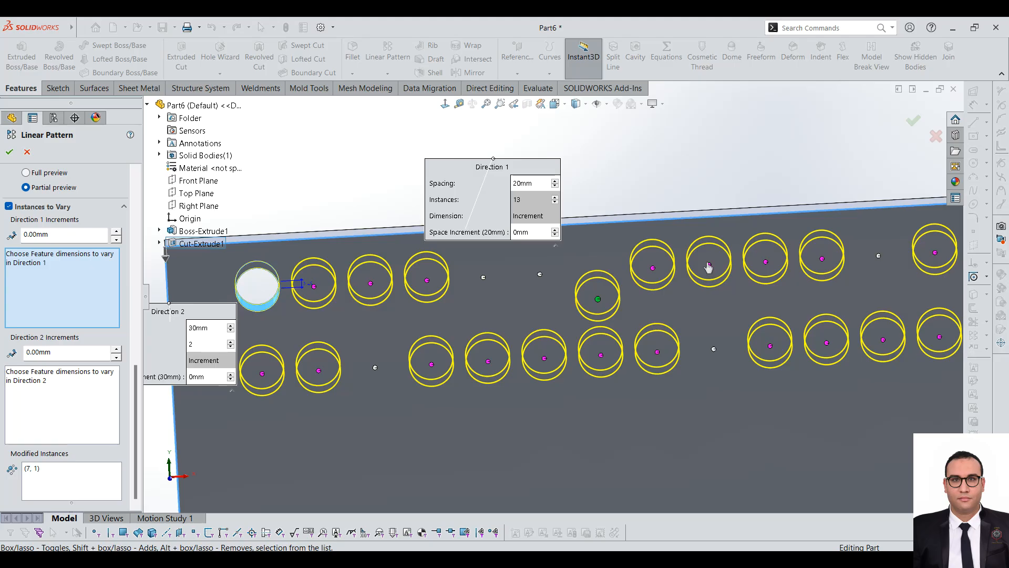
pyautogui.rightClick(709, 267)
pyautogui.click(749, 286)
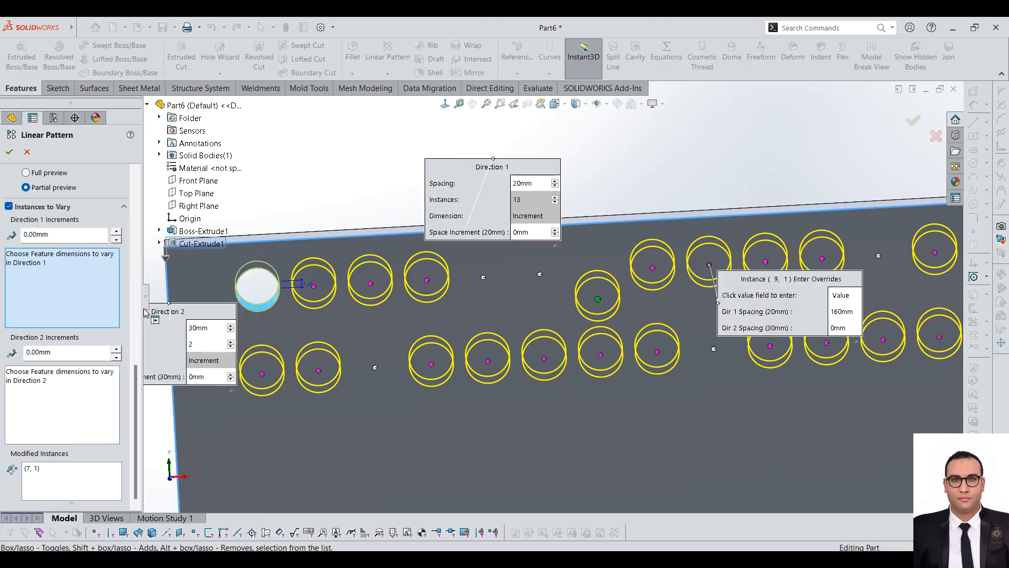
pyautogui.click(836, 321)
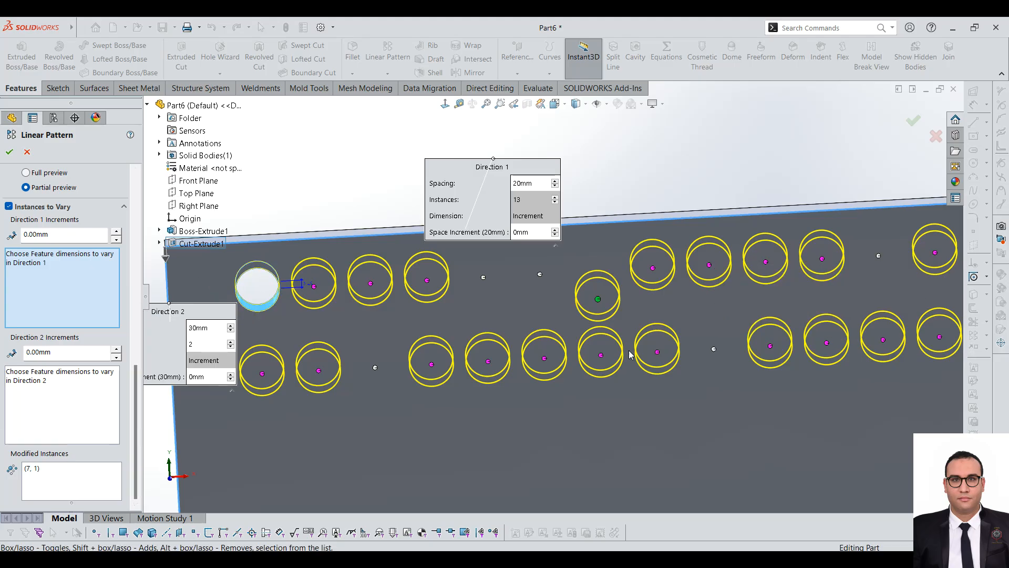
pyautogui.rightClick(709, 266)
pyautogui.click(753, 288)
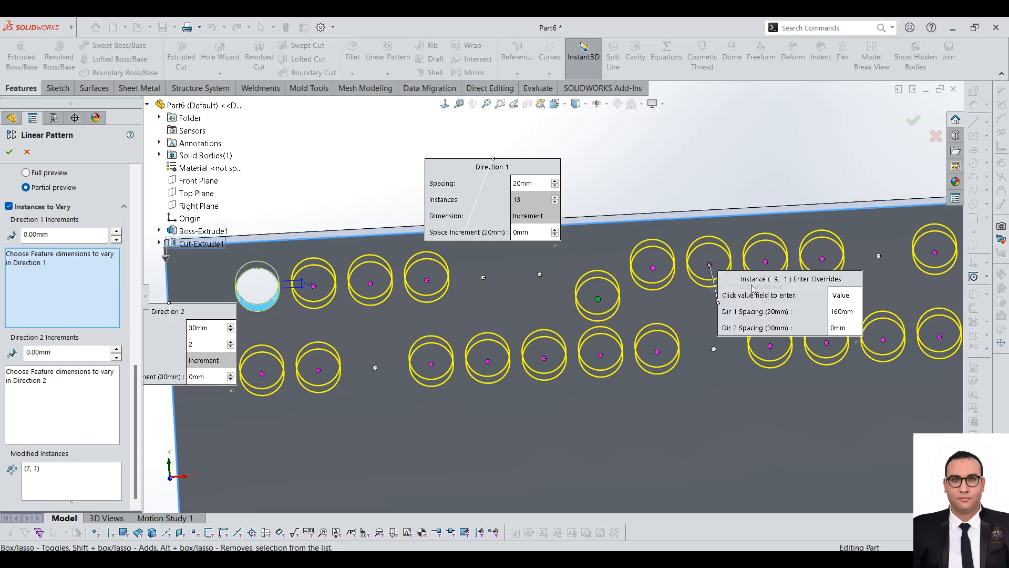
pyautogui.click(845, 313)
pyautogui.click(128, 301)
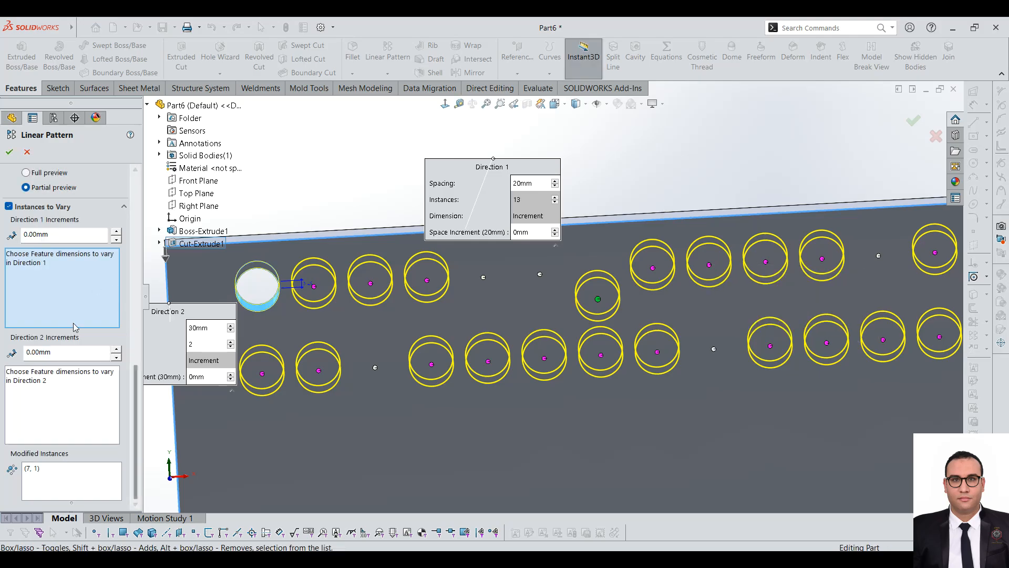
pyautogui.scroll(3, 649, 277)
pyautogui.scroll(-2, 476, 273)
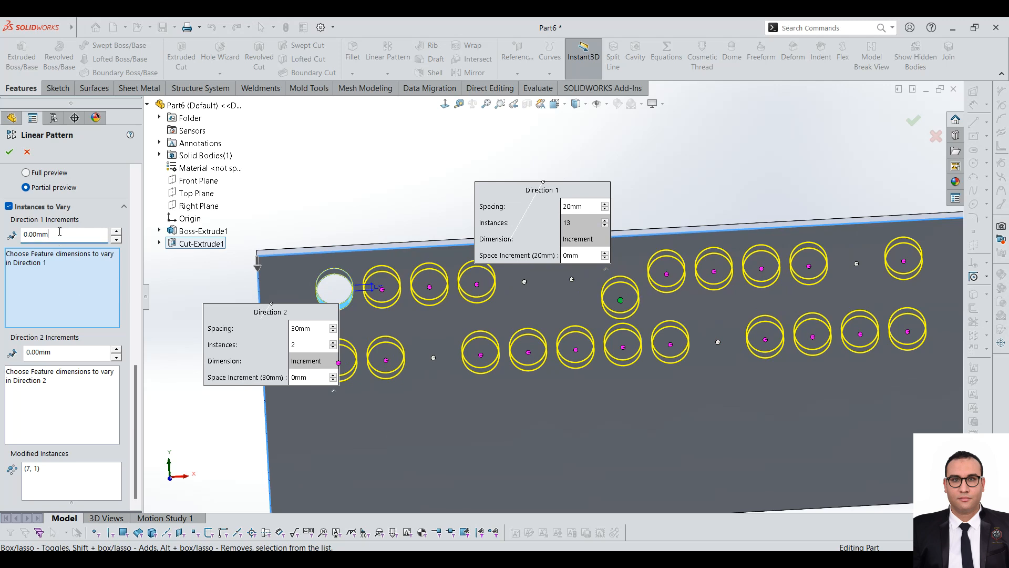
pyautogui.rightClick(713, 272)
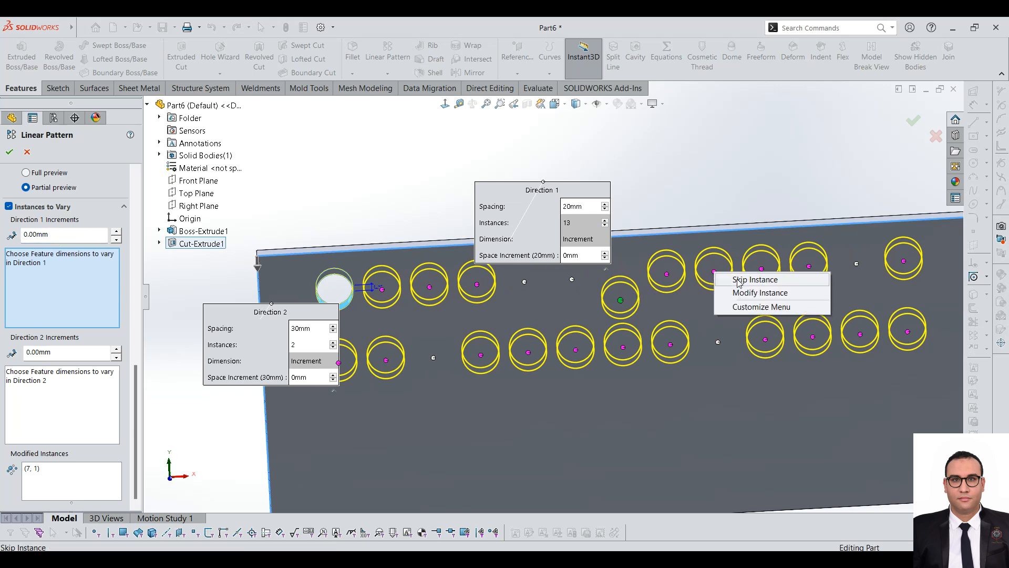
pyautogui.click(750, 294)
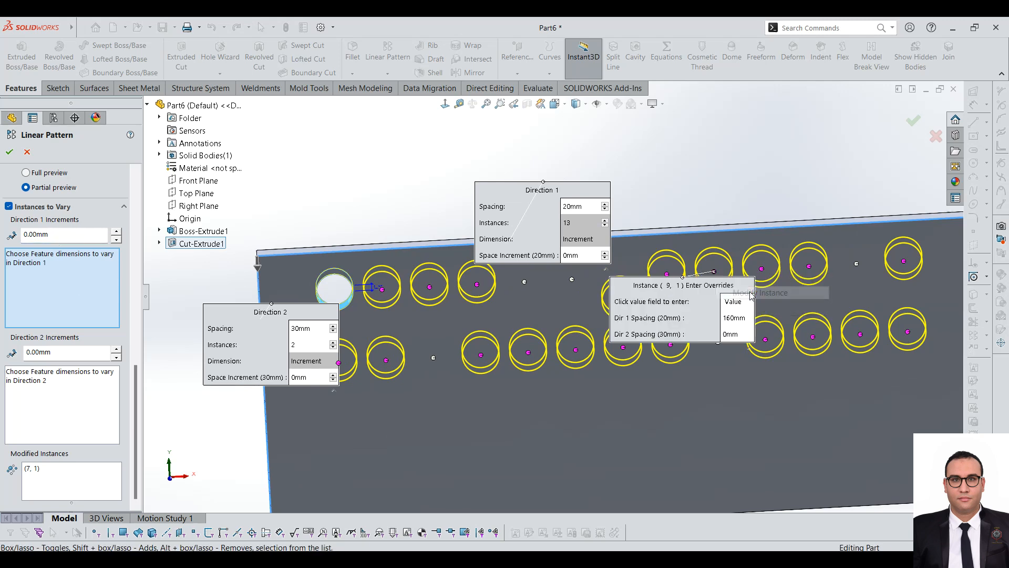
pyautogui.click(743, 319)
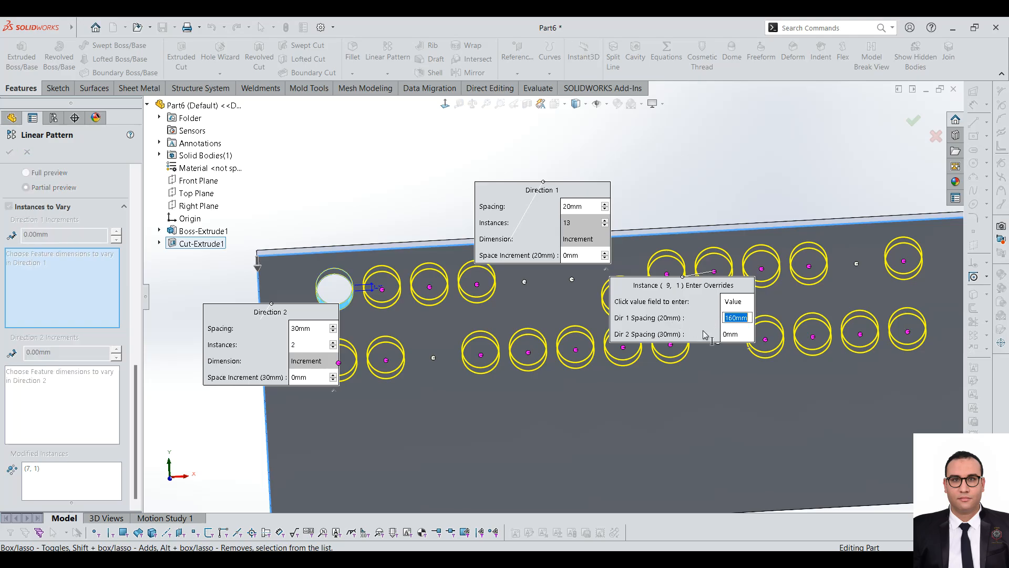
pyautogui.press('Return')
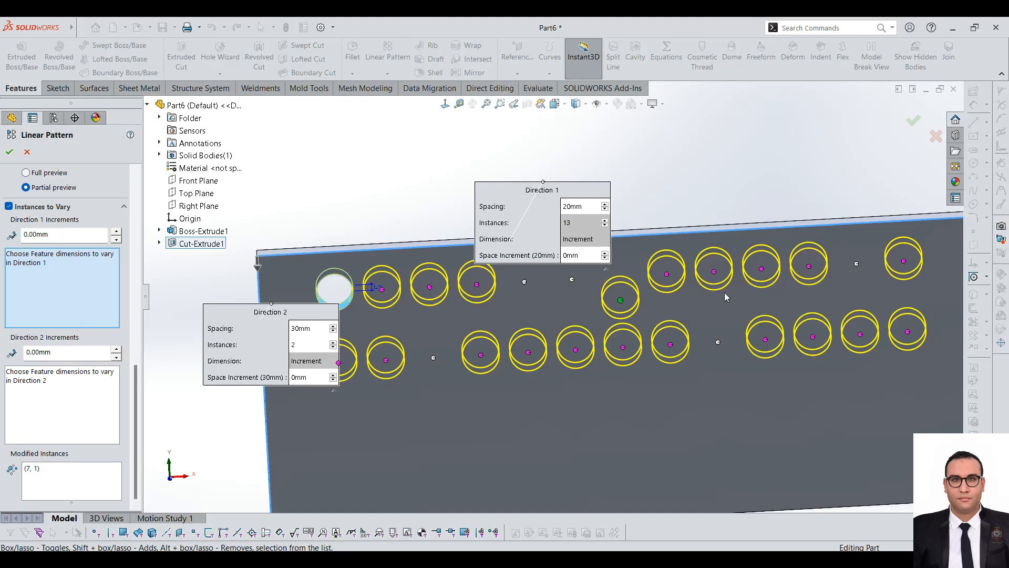
# Step: Override the Direction 1 spacing of instance (9, 1) with 155 mm
pyautogui.rightClick(712, 277)
pyautogui.click(738, 293)
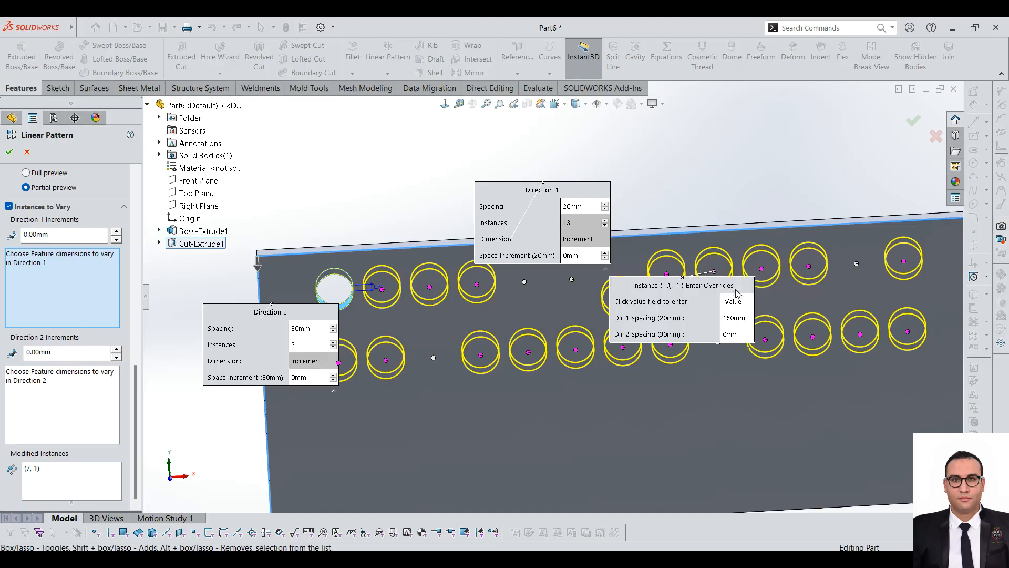
pyautogui.click(736, 318)
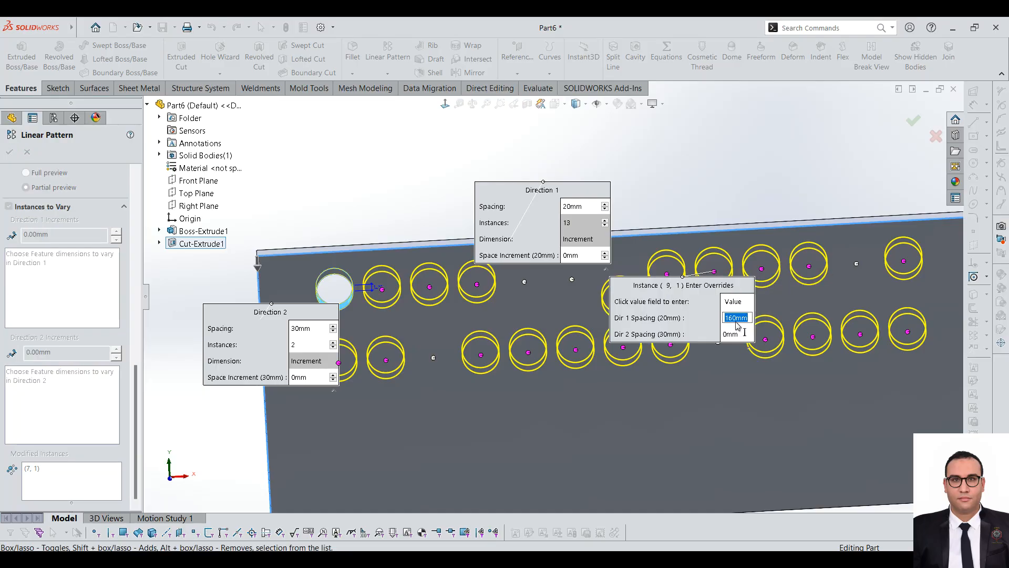
pyautogui.write('1')
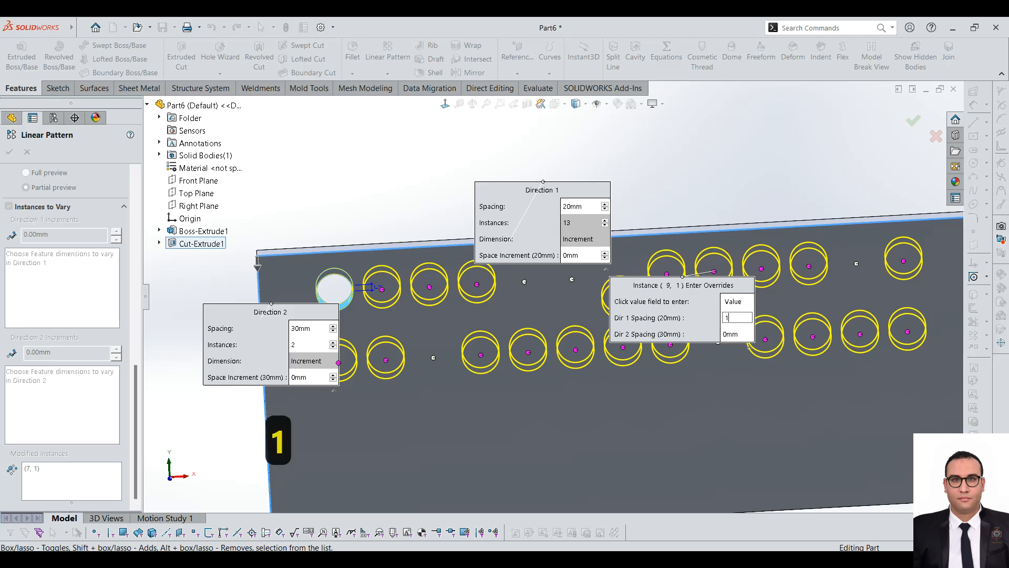
pyautogui.write('6')
pyautogui.press('BackSpace')
pyautogui.write('55')
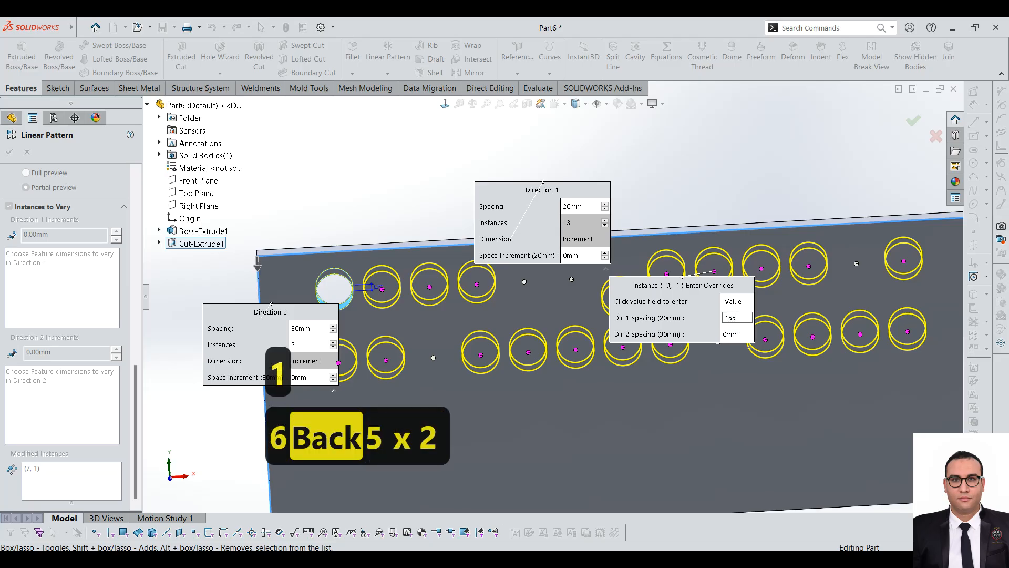
pyautogui.press('Return')
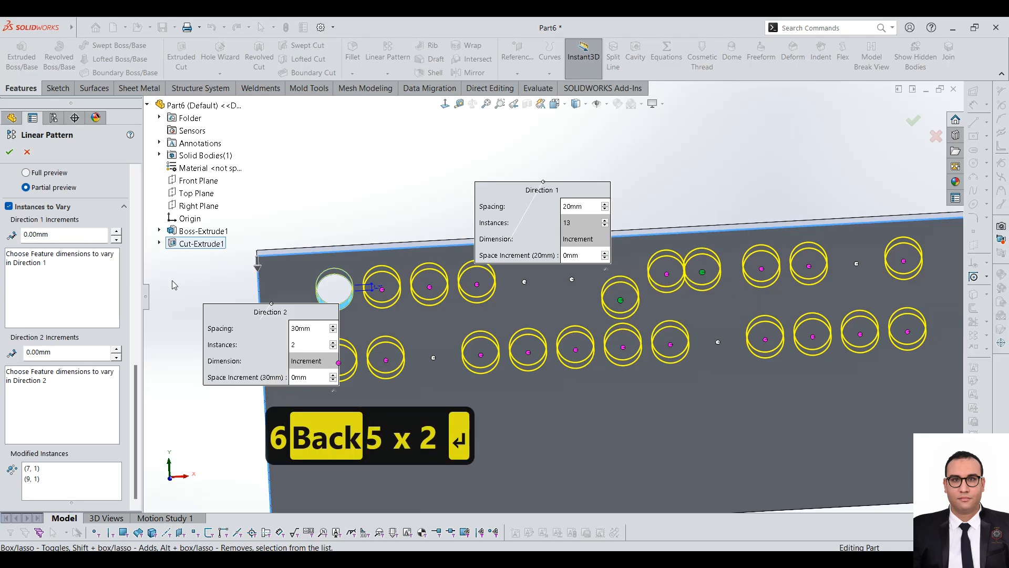
# Step: Delete instance (9, 1) from the pattern's modified instances
pyautogui.click(31, 479)
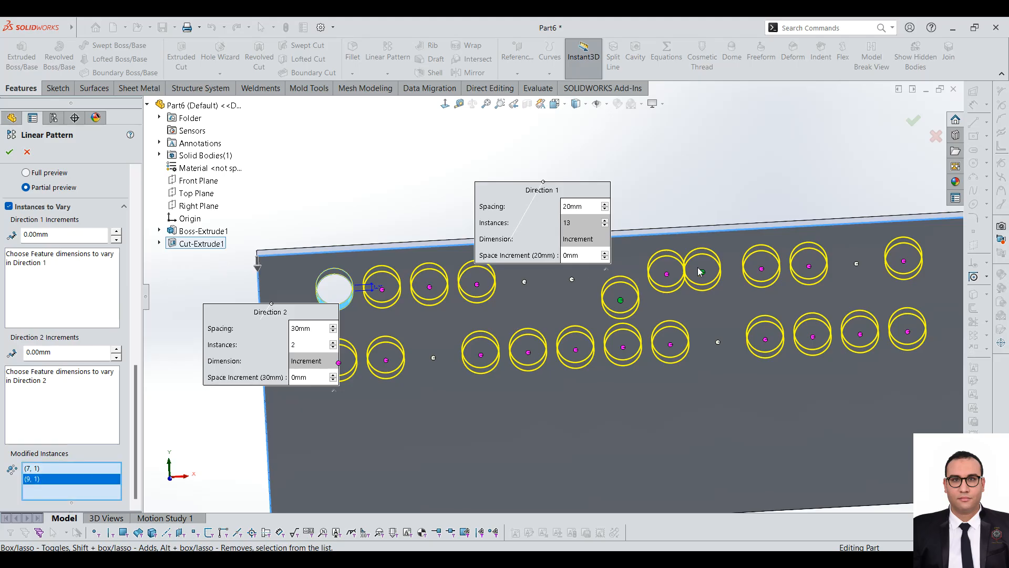
pyautogui.rightClick(702, 271)
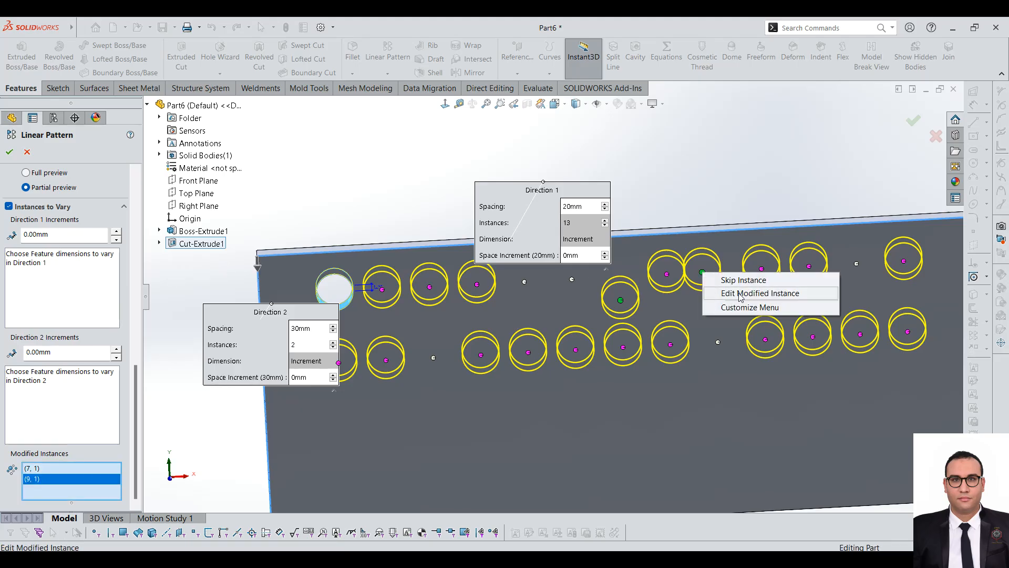
pyautogui.rightClick(42, 481)
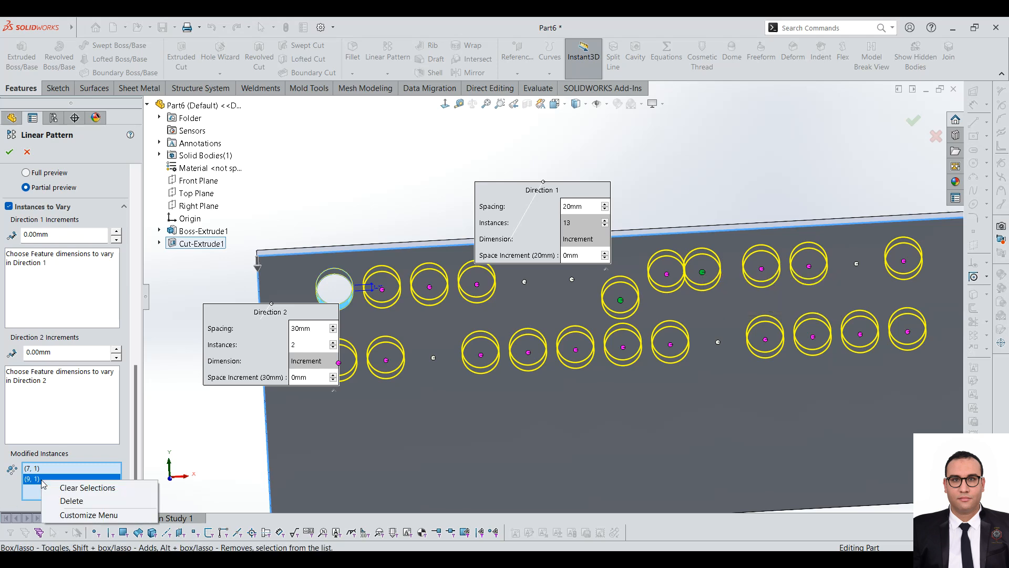
pyautogui.click(72, 501)
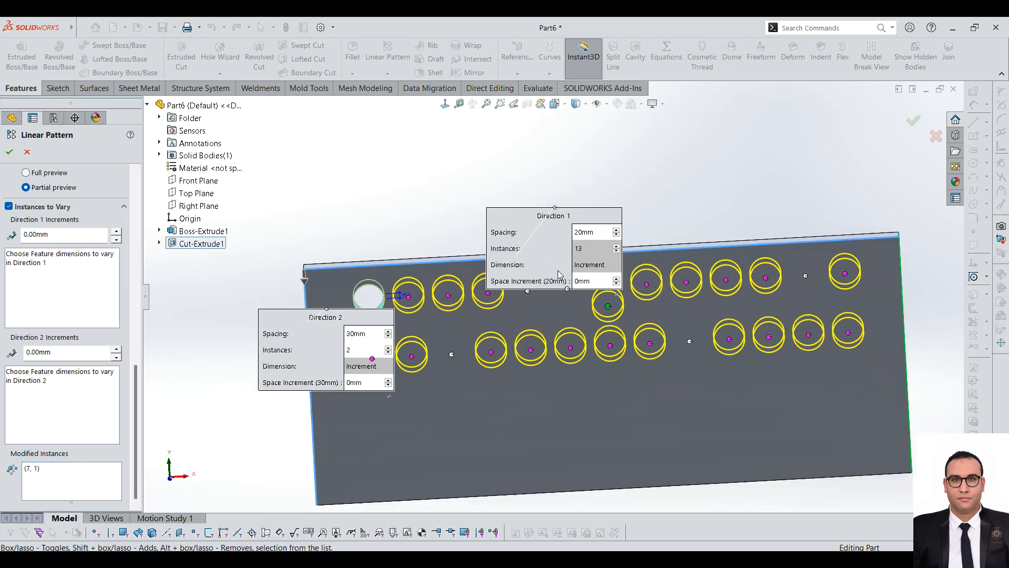
# Step: Accept the linear pattern and inspect the finished rows of holes on the plate
pyautogui.moveTo(135, 368); pyautogui.dragTo(156, 262)
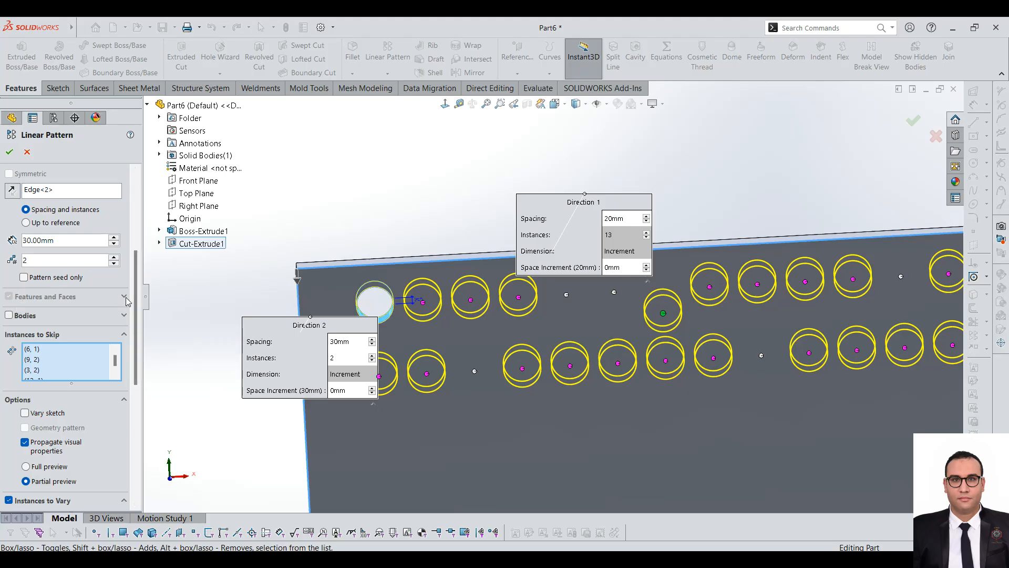
pyautogui.click(10, 152)
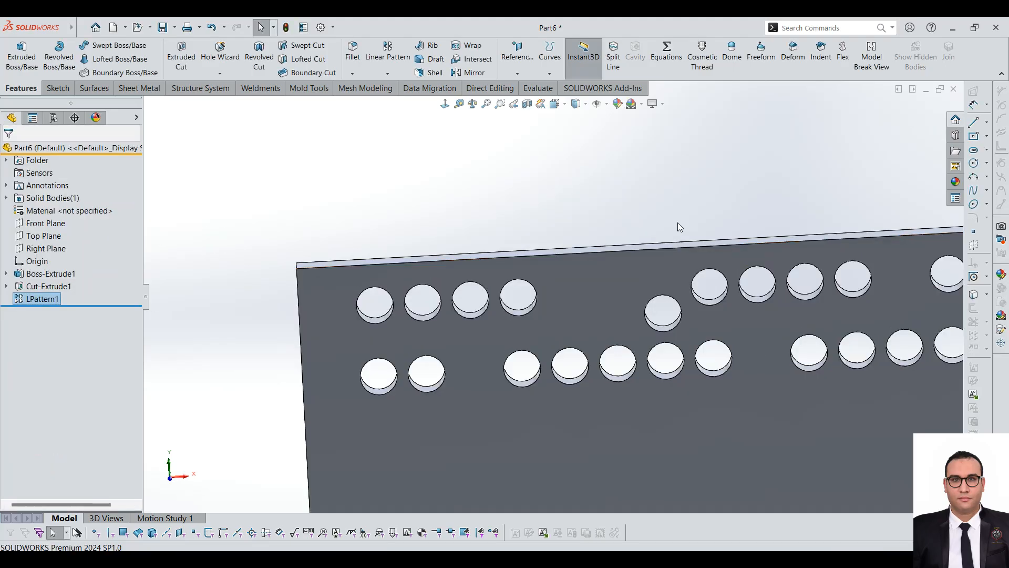
pyautogui.scroll(5, 676, 231)
pyautogui.scroll(-3, 675, 272)
pyautogui.moveTo(630, 246); pyautogui.dragTo(613, 353, button='middle')
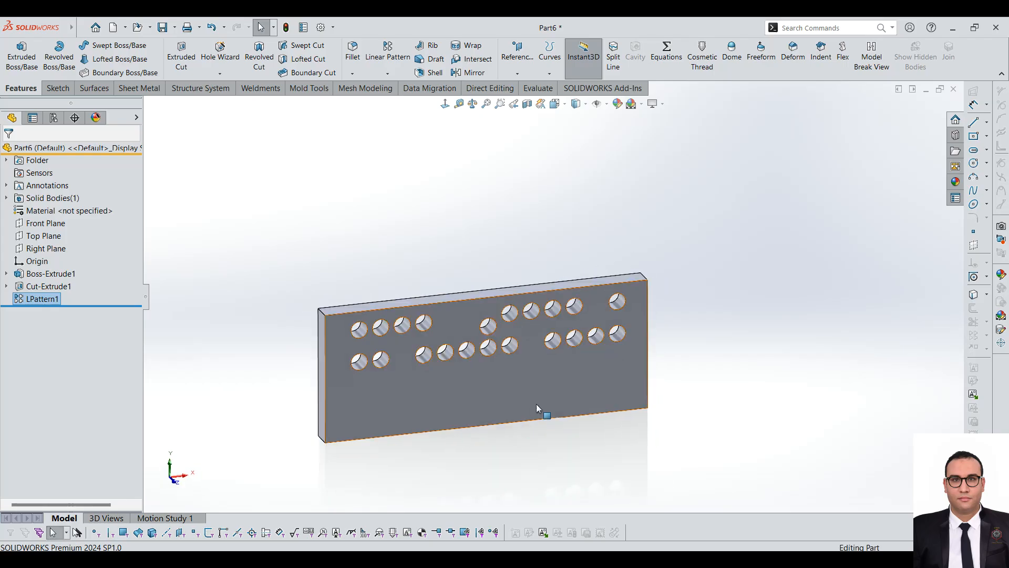
pyautogui.click(541, 407)
pyautogui.click(315, 215)
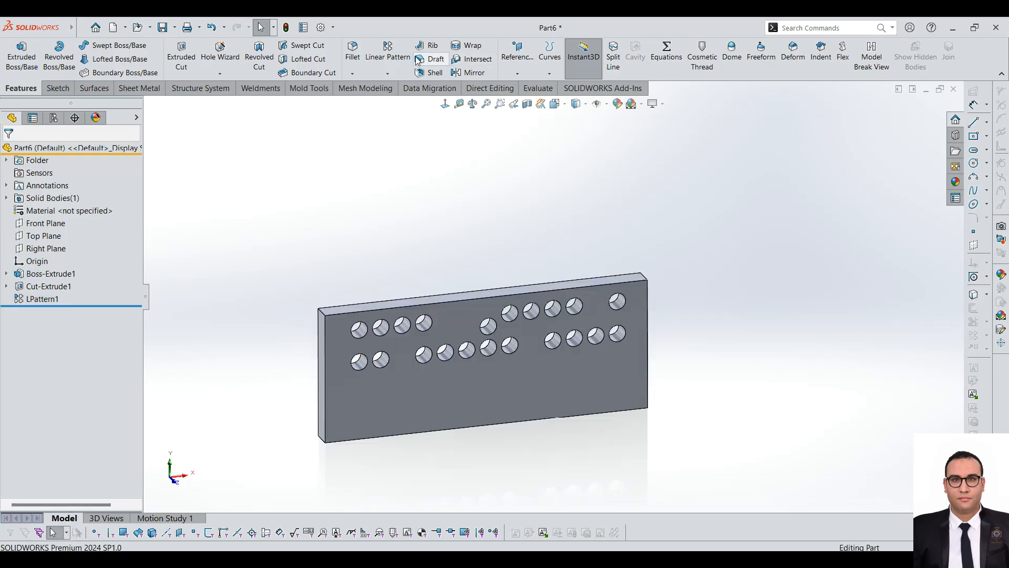
# Step: Start a linear pattern along the plate's upper front edge, patterning bodies instead of features, with the perforated plate as the body
pyautogui.click(388, 73)
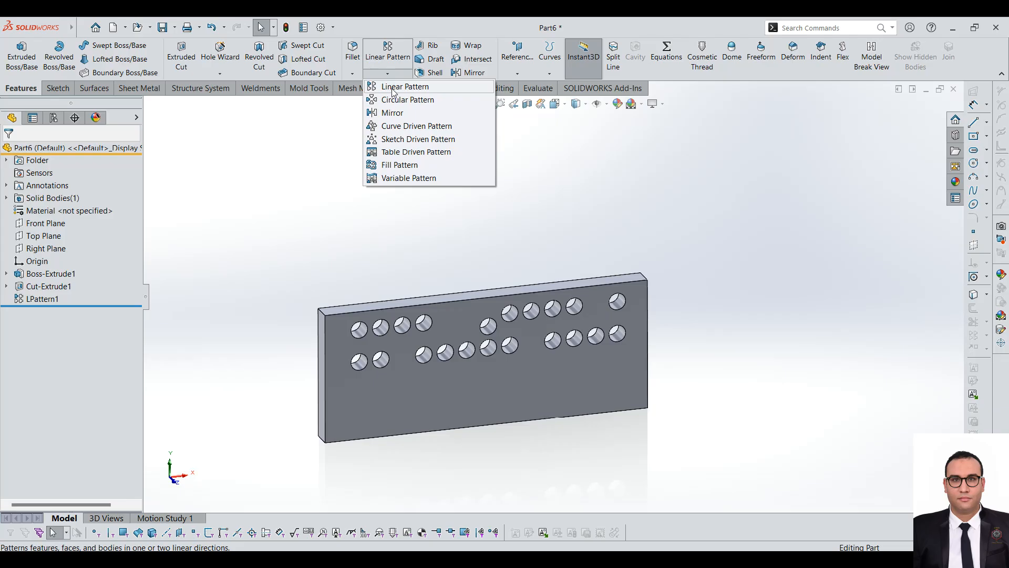
pyautogui.click(393, 88)
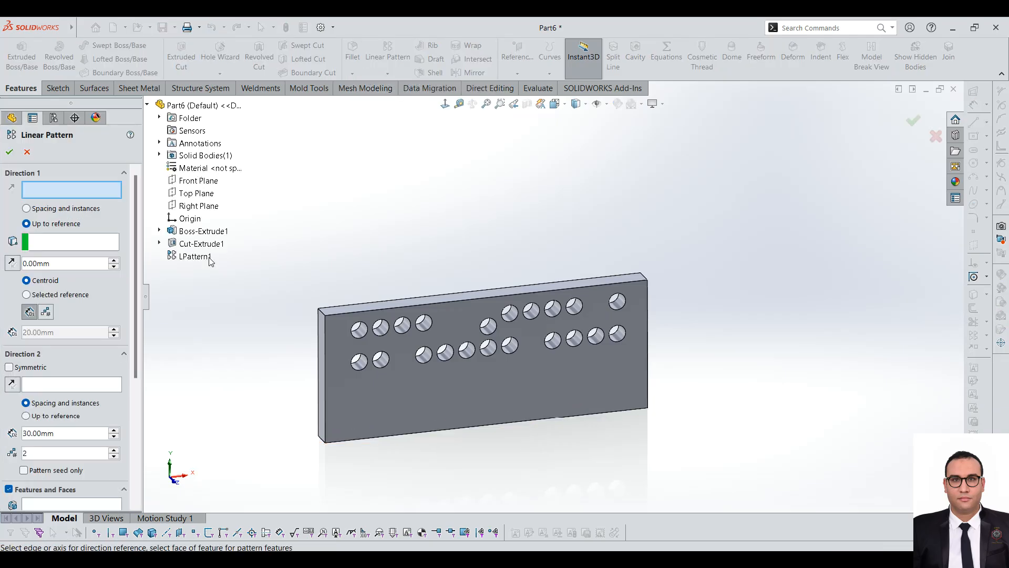
pyautogui.click(492, 298)
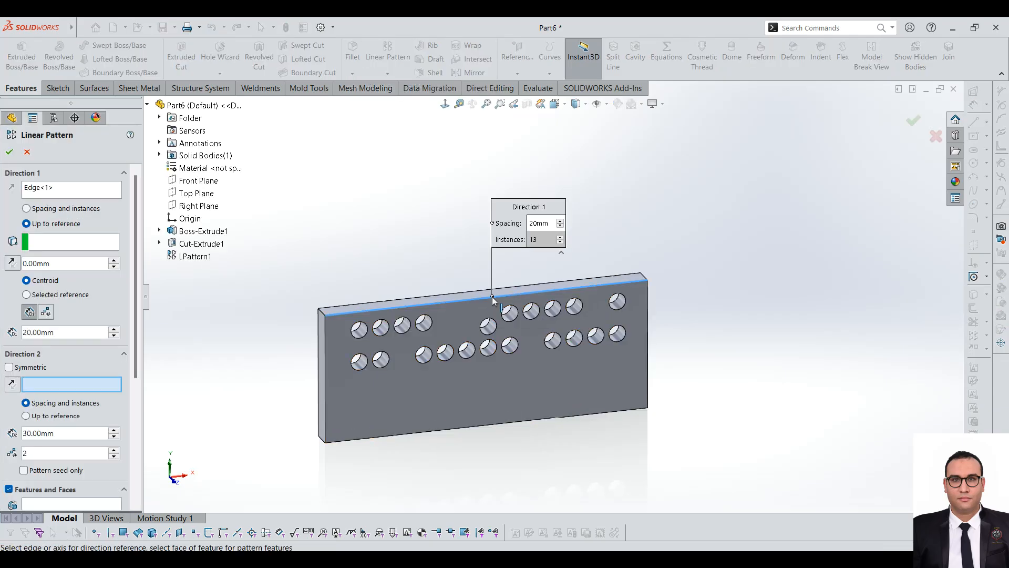
pyautogui.moveTo(134, 333); pyautogui.dragTo(138, 419)
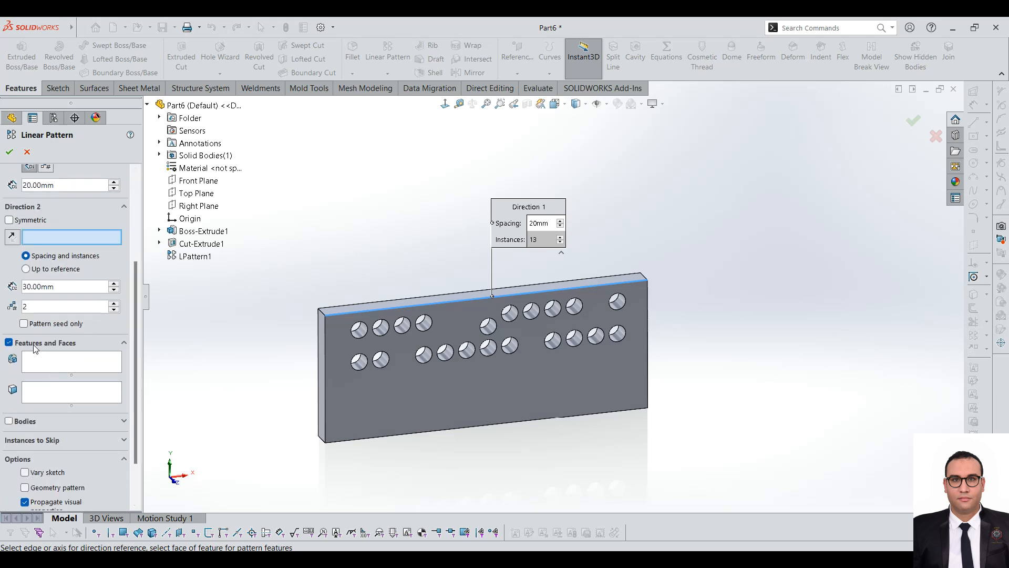
pyautogui.click(9, 422)
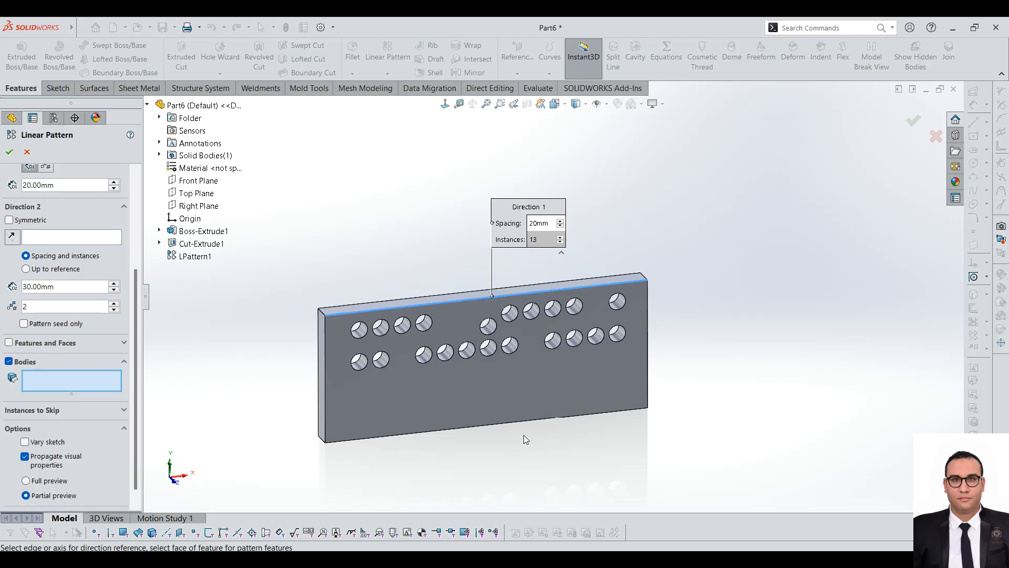
pyautogui.click(519, 400)
pyautogui.scroll(2, 526, 405)
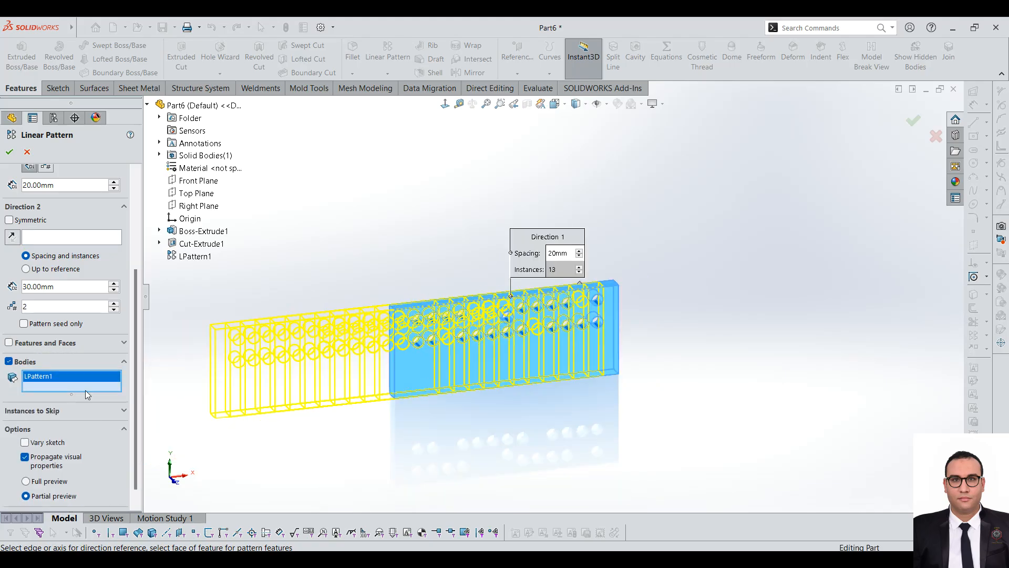
# Step: Define Direction 1 by spacing and instances, with 2 instances at 350 mm, and accept the body pattern
pyautogui.scroll(6, 78, 294)
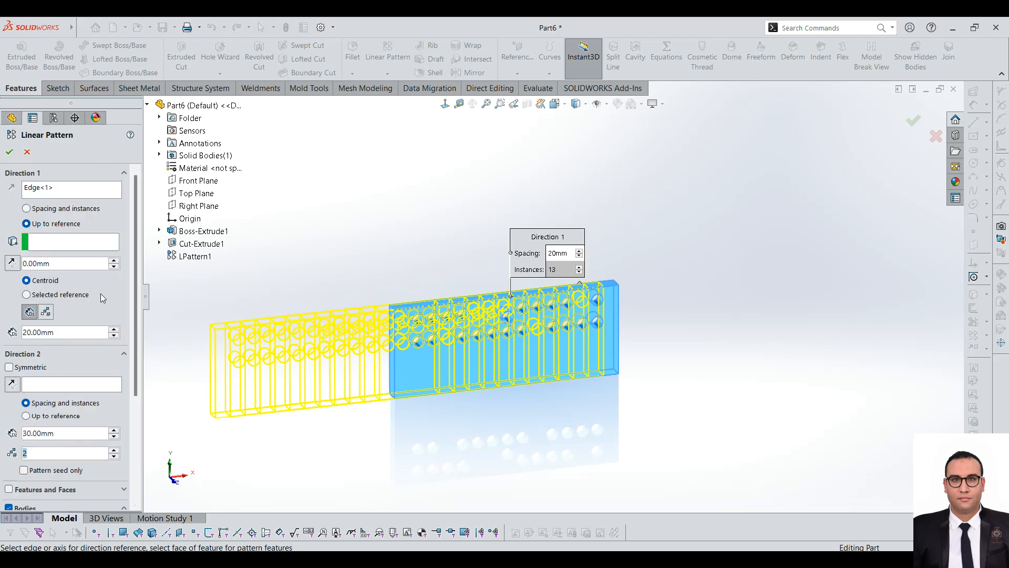
pyautogui.click(26, 208)
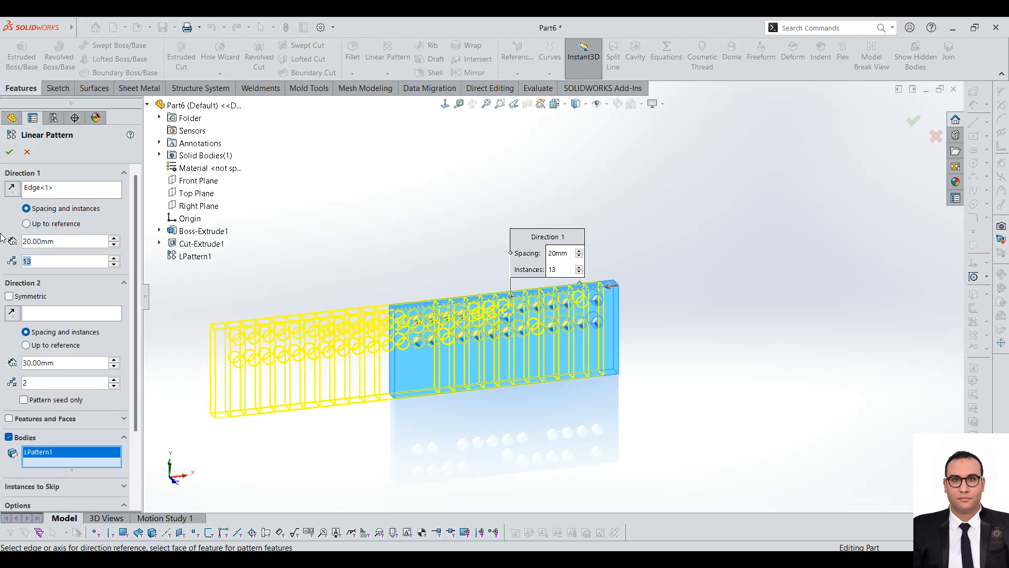
pyautogui.write('2')
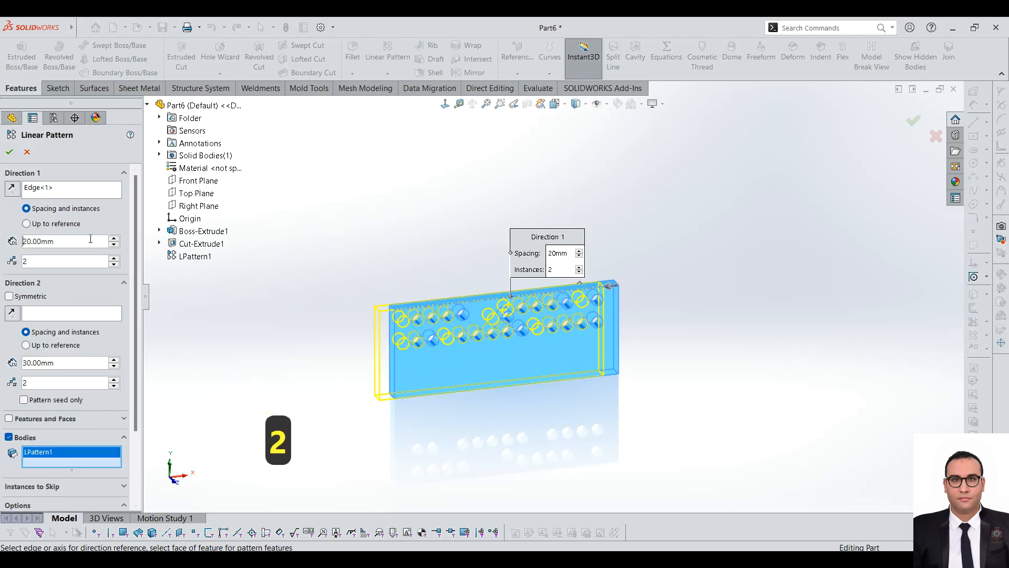
pyautogui.moveTo(89, 239); pyautogui.dragTo(1, 229)
pyautogui.write('350')
pyautogui.press('Return')
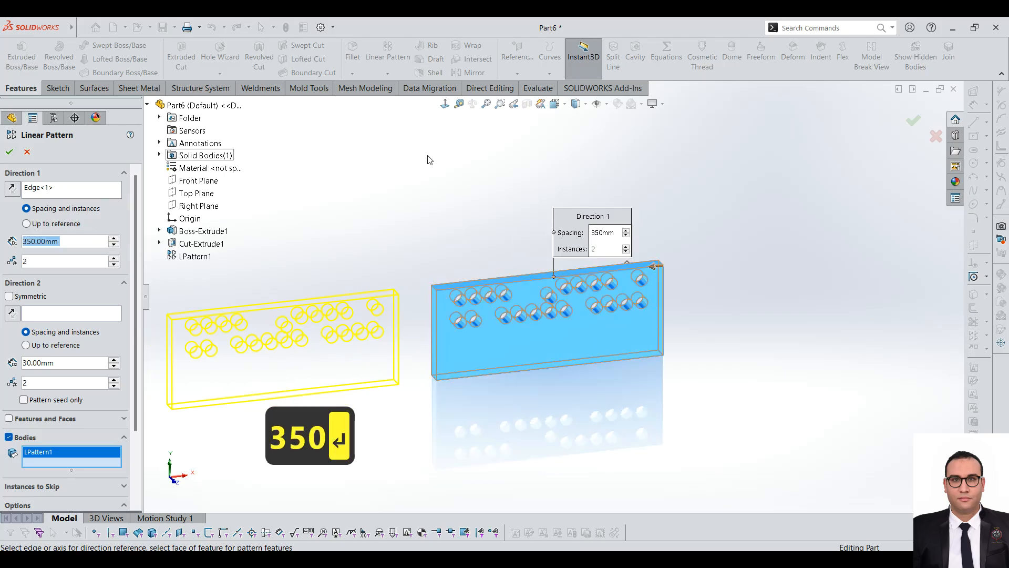
pyautogui.scroll(1, 736, 315)
pyautogui.scroll(-1, 519, 244)
pyautogui.scroll(2, 357, 325)
pyautogui.scroll(-2, 356, 324)
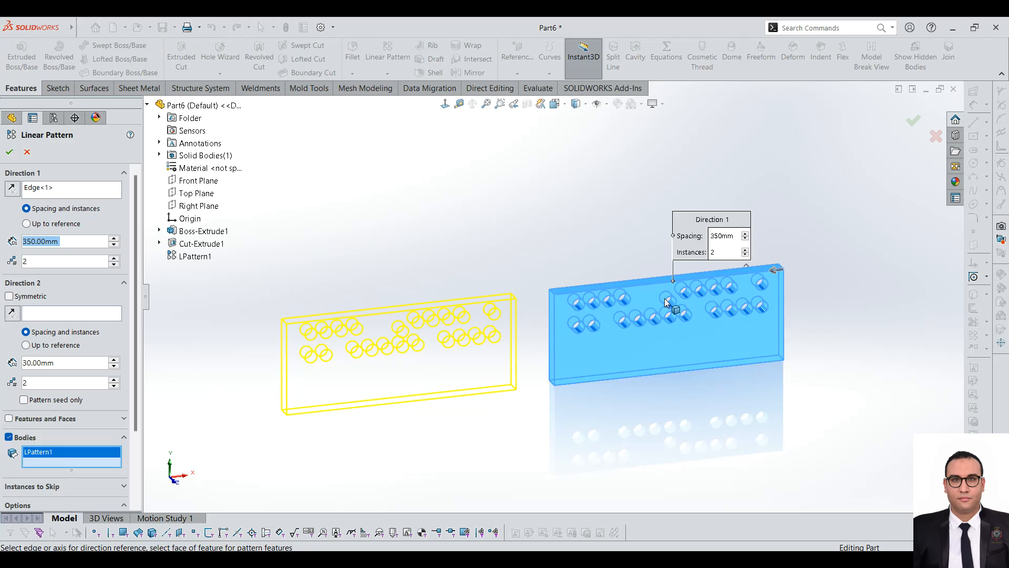
pyautogui.click(9, 152)
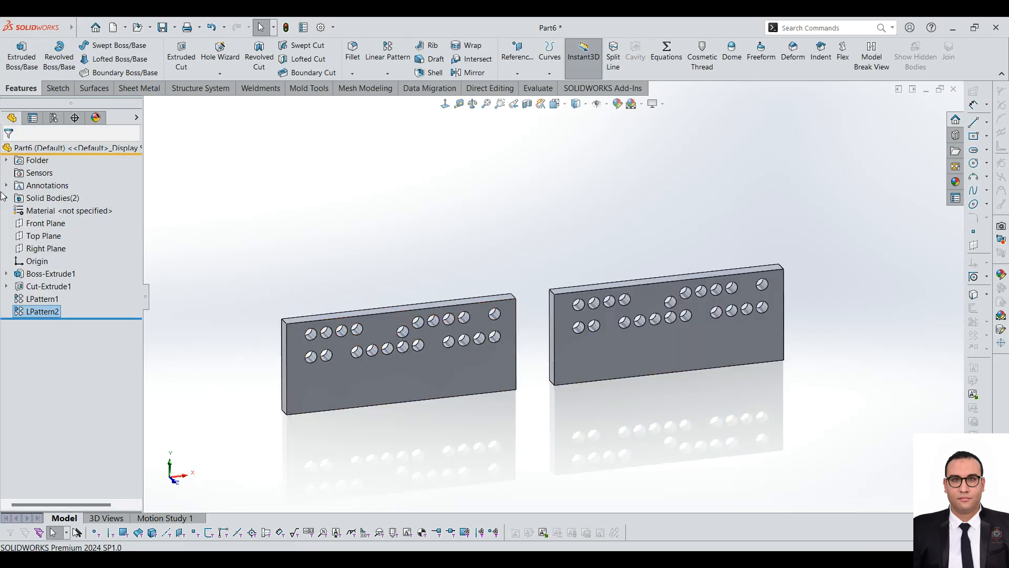
# Step: Expand the solid bodies list and highlight the original and patterned plate bodies in turn
pyautogui.click(7, 198)
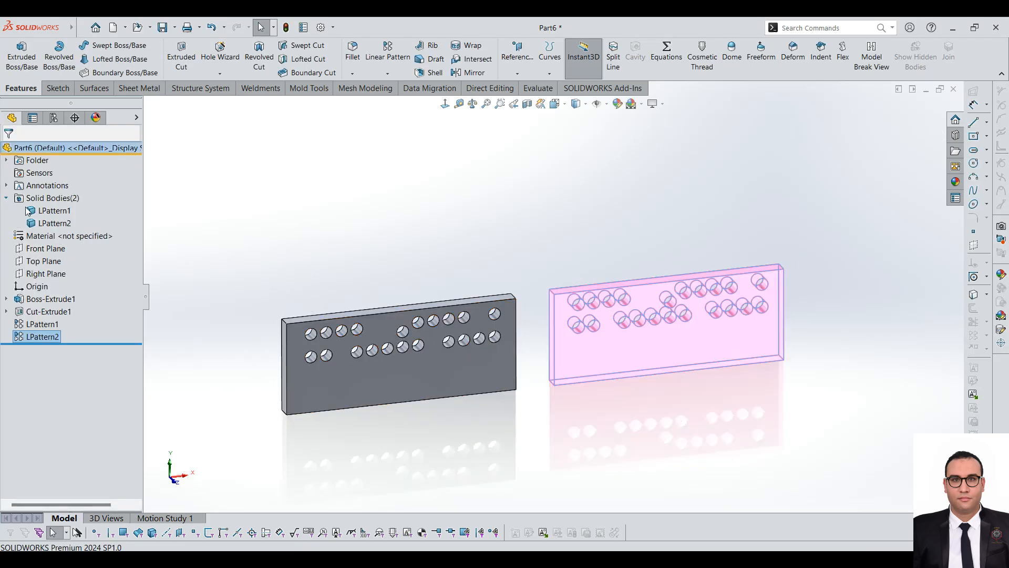
pyautogui.click(52, 210)
pyautogui.click(57, 223)
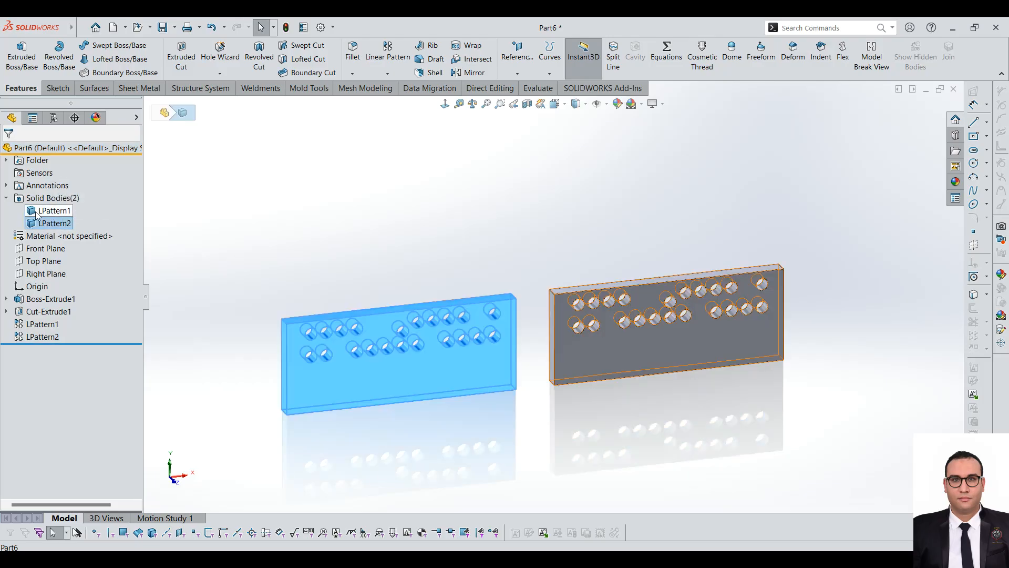
pyautogui.click(38, 213)
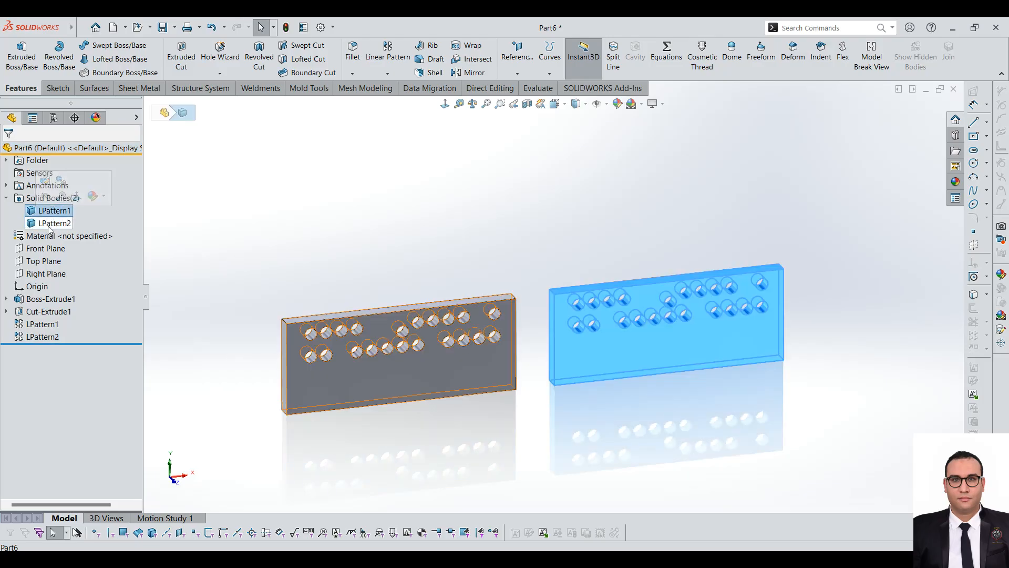
pyautogui.click(52, 223)
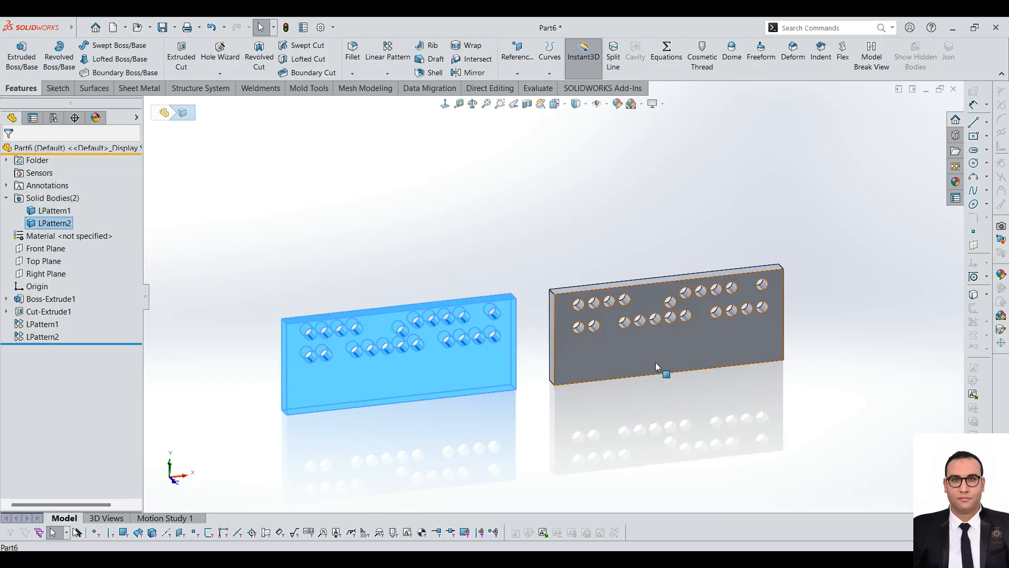
# Step: Open the plate body pattern LPattern2 for editing, check its body selection, and close it
pyautogui.click(42, 324)
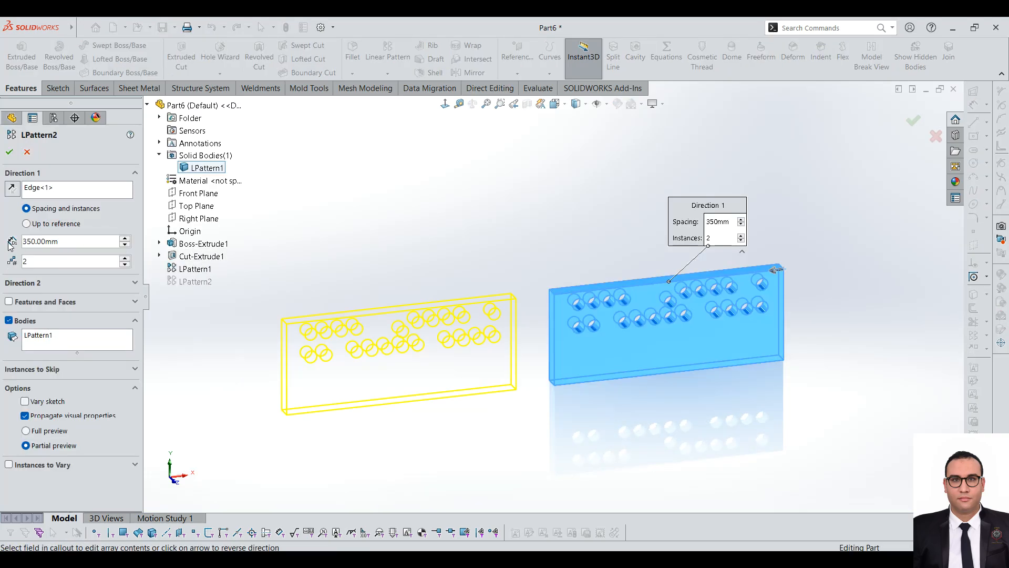
pyautogui.click(50, 340)
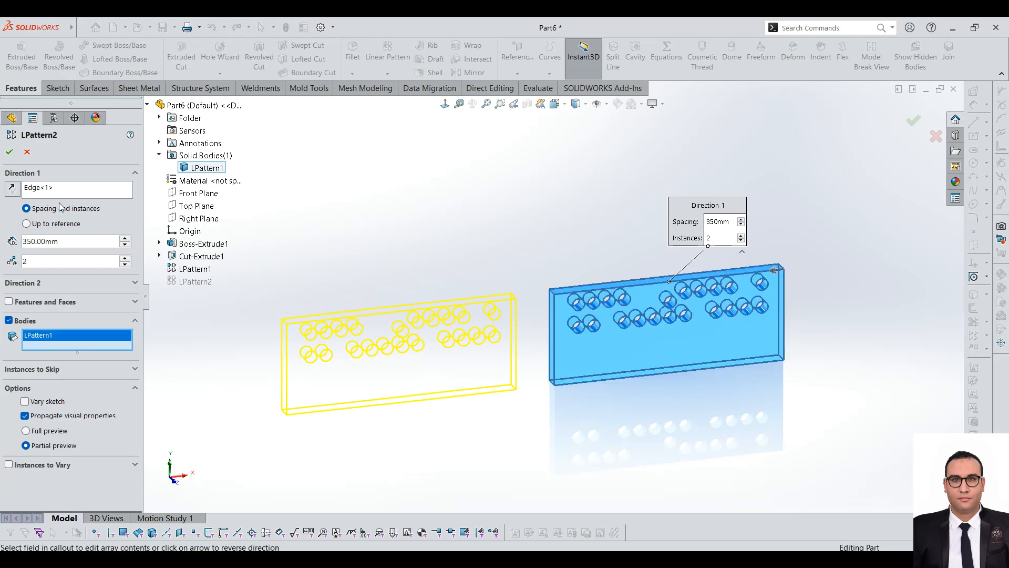
pyautogui.click(10, 152)
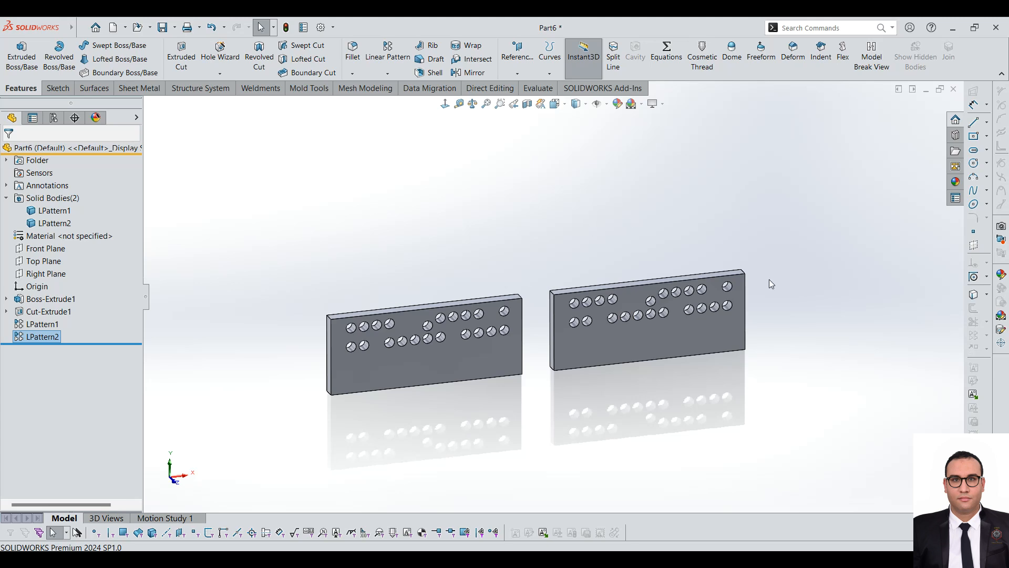
# Step: On the original plate's front face plane, sketch beside the plate a line, a tangent arc of about 36 mm radius and a tangent line about 56 mm long
pyautogui.moveTo(755, 291); pyautogui.dragTo(693, 330, button='middle')
pyautogui.click(693, 327)
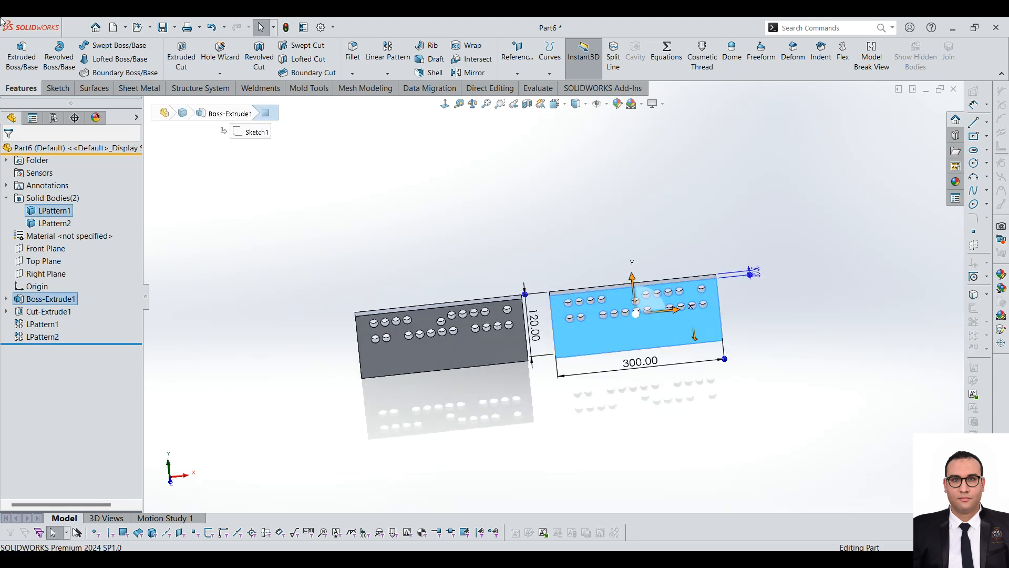
pyautogui.click(58, 87)
pyautogui.click(15, 53)
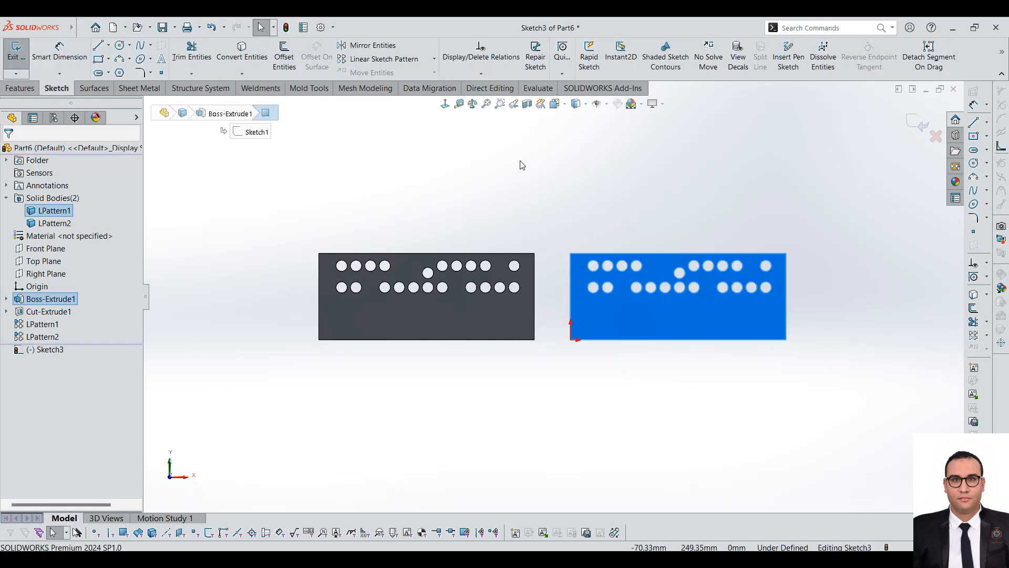
pyautogui.click(98, 48)
pyautogui.scroll(2, 573, 288)
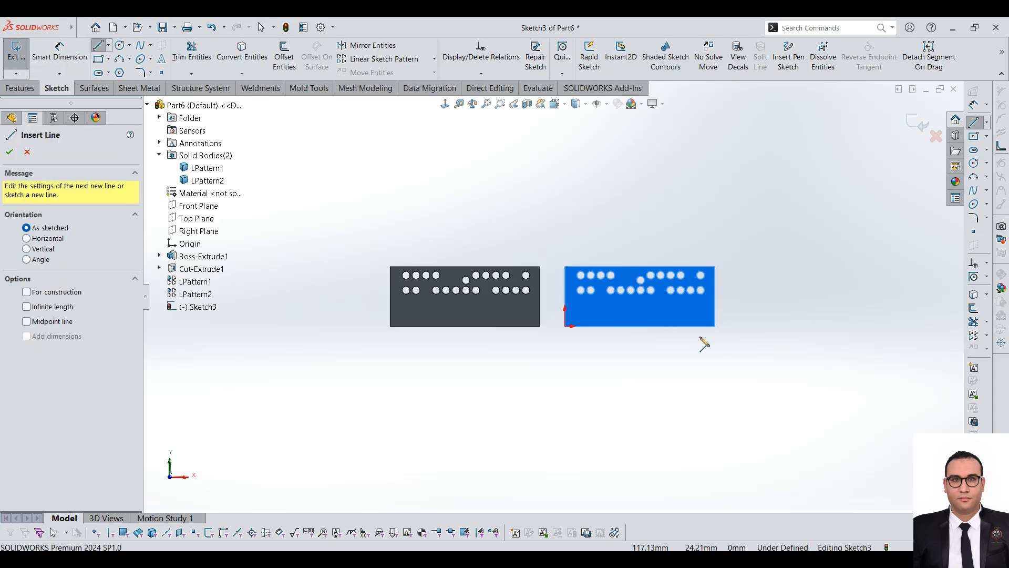
pyautogui.scroll(-4, 753, 257)
pyautogui.click(714, 242)
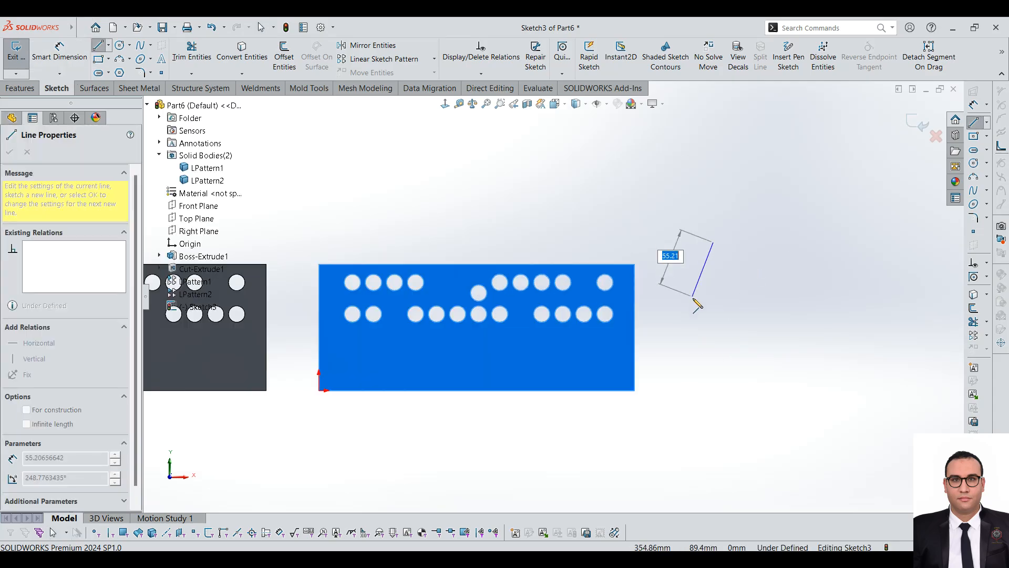
pyautogui.click(691, 298)
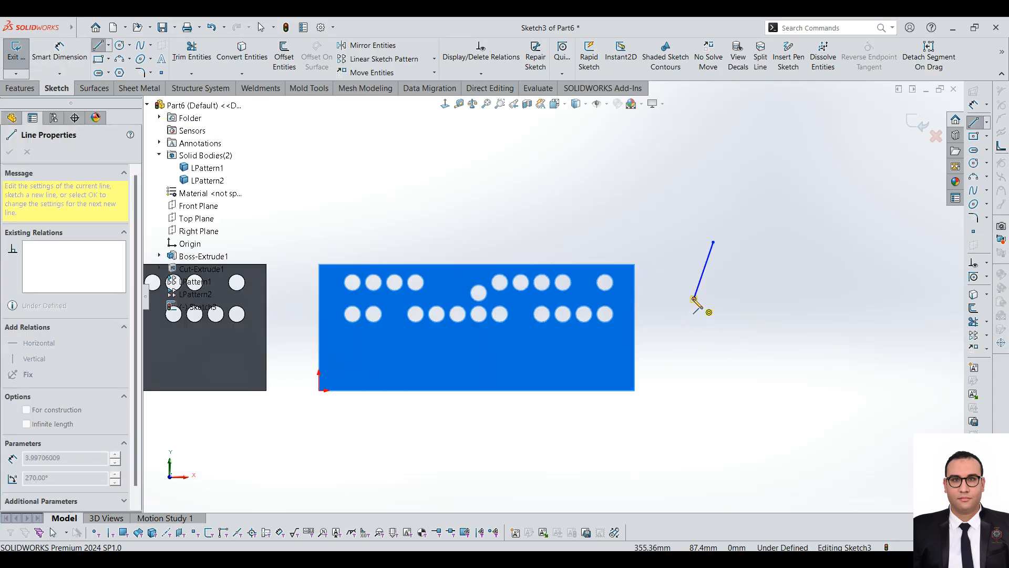
pyautogui.click(703, 338)
pyautogui.click(747, 379)
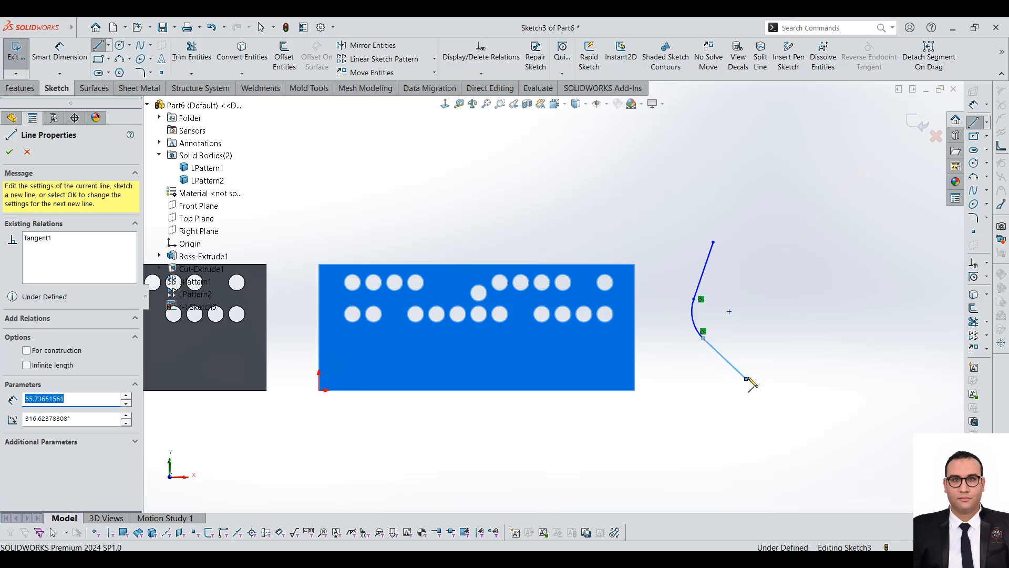
pyautogui.press('Escape')
# Step: Extrude the open line-arc-line sketch as a surface with a blind depth of 121 mm
pyautogui.click(94, 88)
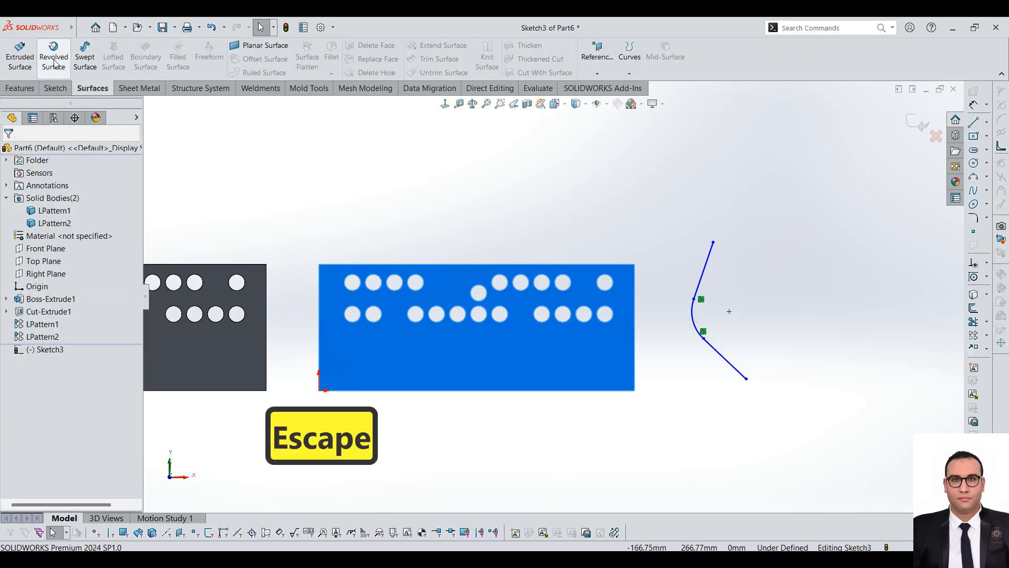
pyautogui.click(20, 57)
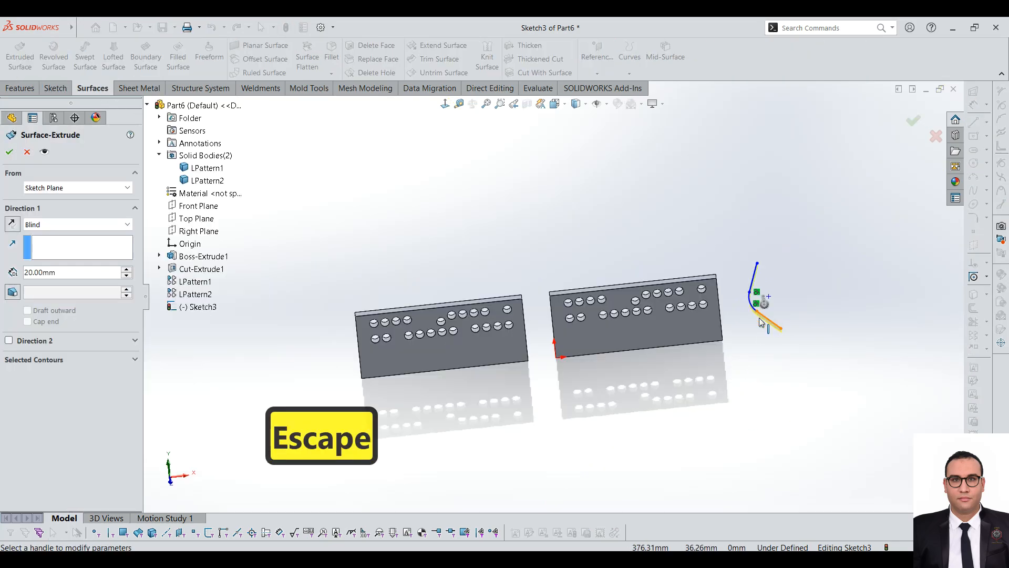
pyautogui.moveTo(636, 373); pyautogui.dragTo(572, 429)
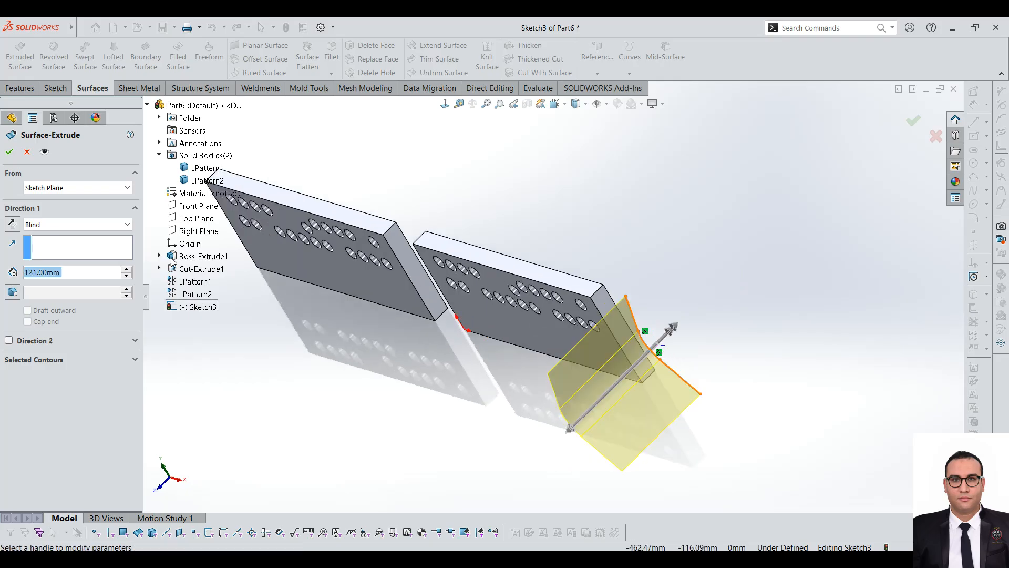
pyautogui.click(9, 152)
# Step: Inspect the extruded surface beside the plates and its entry in the surface bodies list
pyautogui.scroll(2, 652, 345)
pyautogui.moveTo(651, 345); pyautogui.dragTo(710, 301, button='middle')
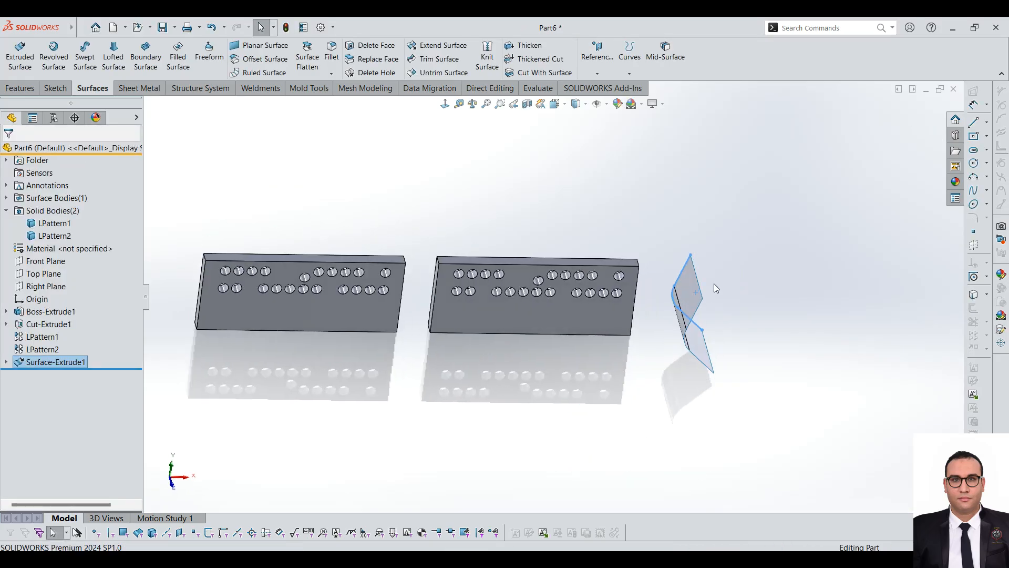
pyautogui.scroll(-3, 714, 284)
pyautogui.scroll(2, 620, 356)
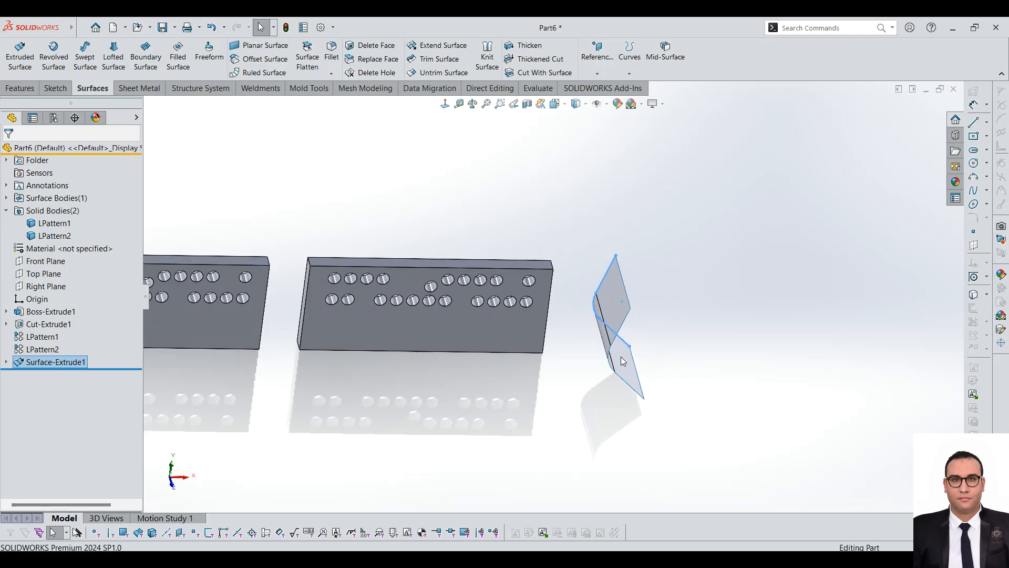
pyautogui.click(6, 198)
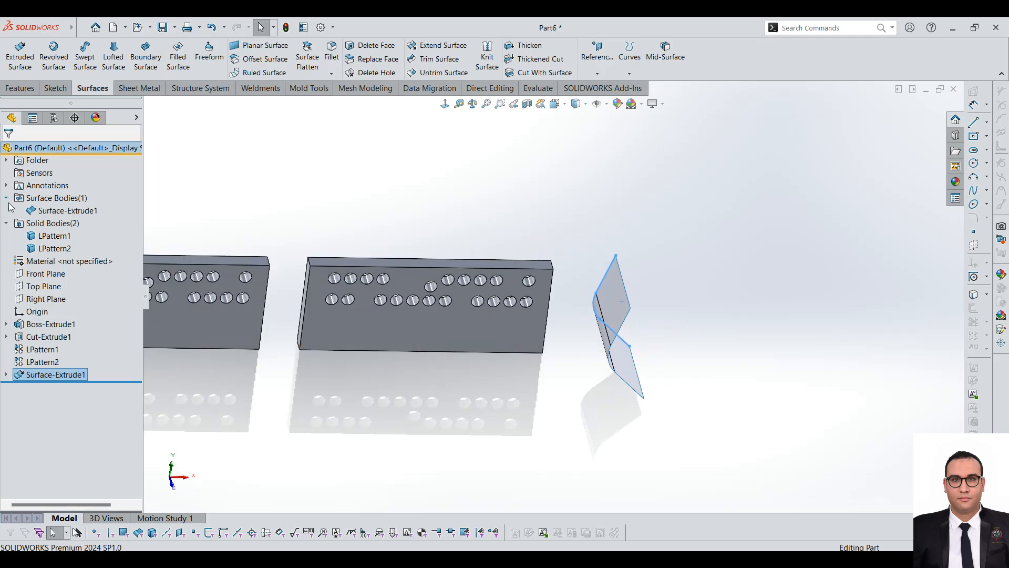
pyautogui.click(56, 211)
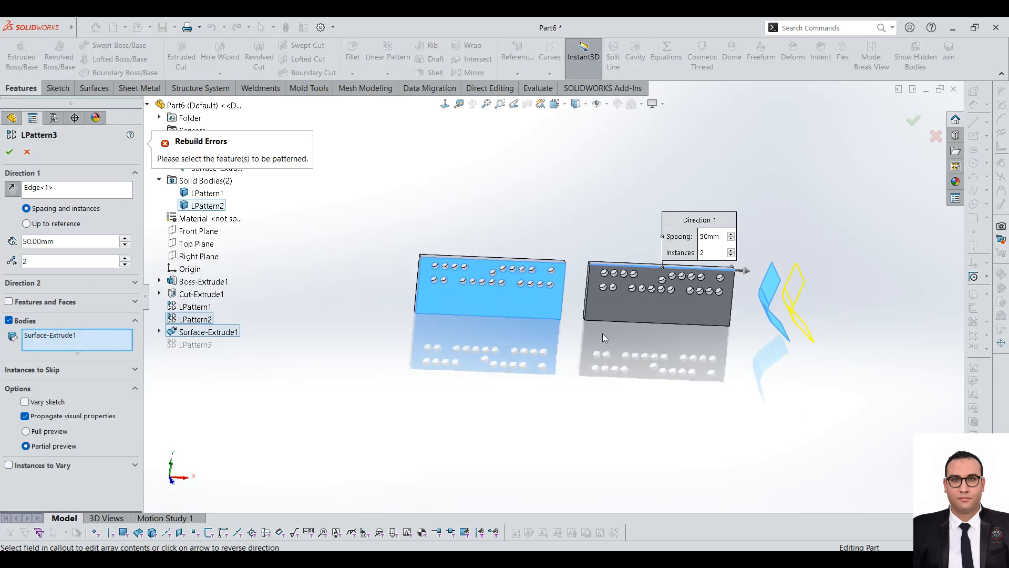
# Step: Clear the plate face from the pattern's face selection and pattern the extruded surface body along the plate edge with 2 instances at 50 mm
pyautogui.scroll(-2, 603, 333)
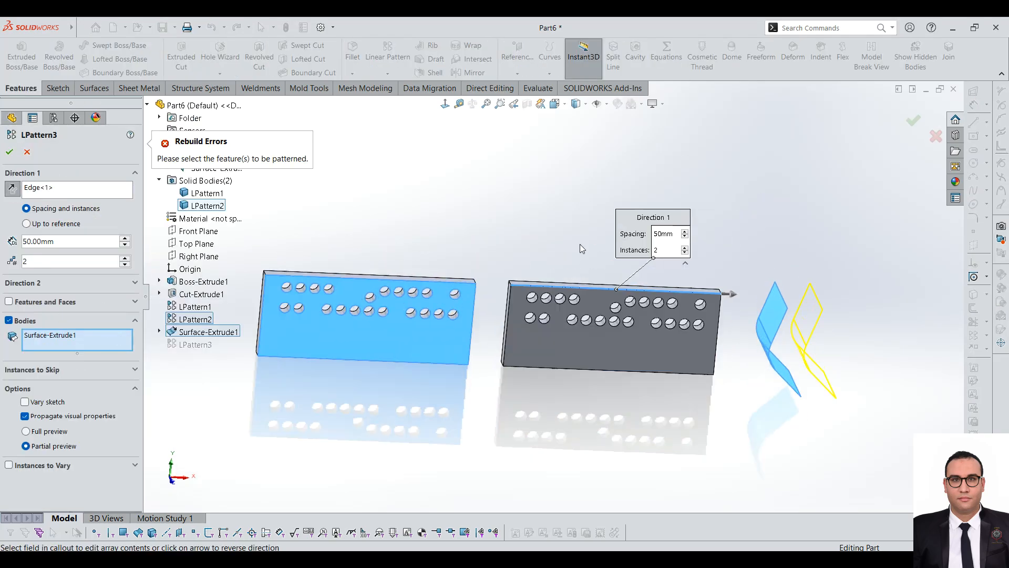
pyautogui.click(8, 303)
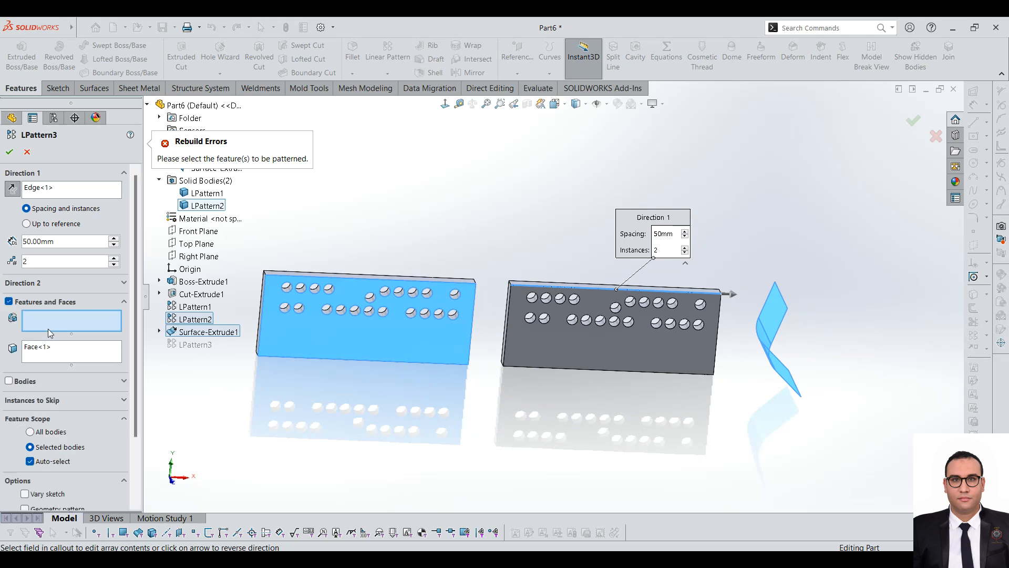
pyautogui.rightClick(46, 351)
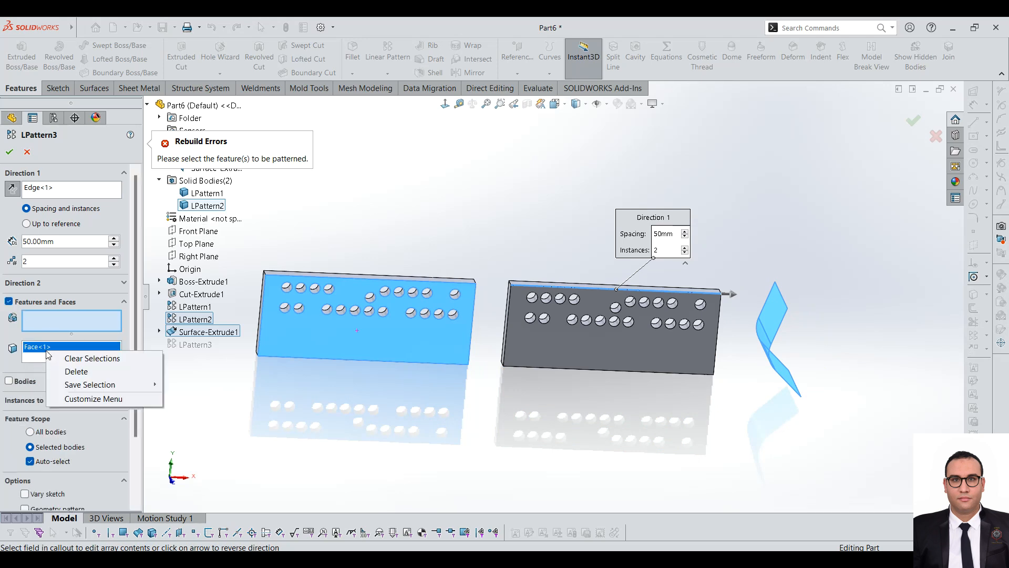
pyautogui.click(73, 356)
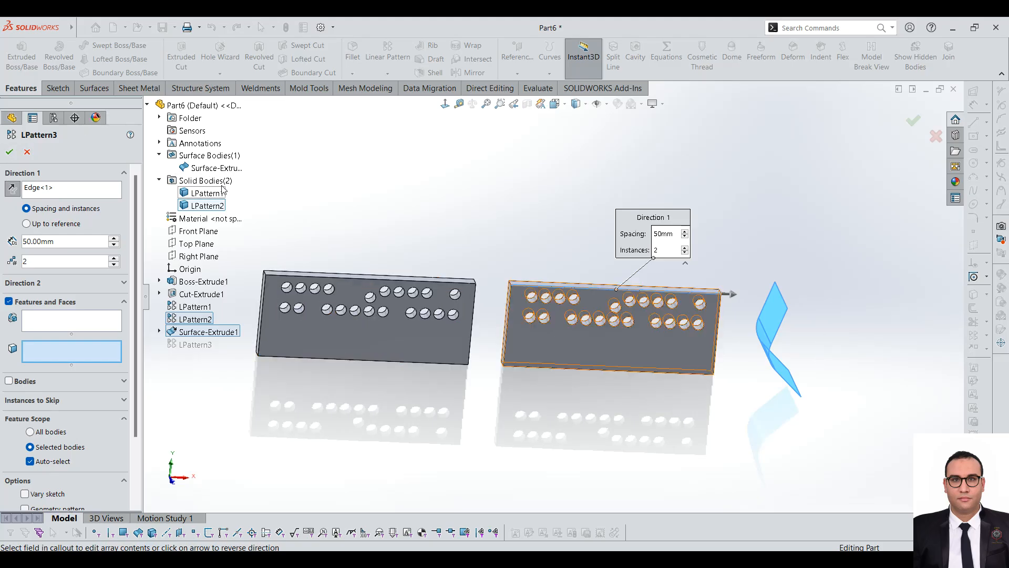
pyautogui.click(9, 152)
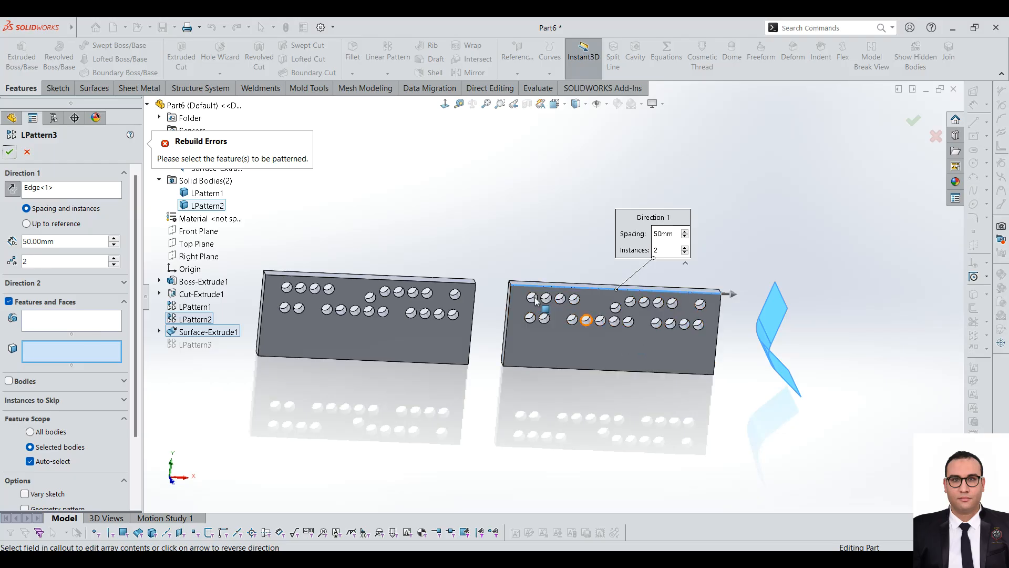
pyautogui.click(9, 382)
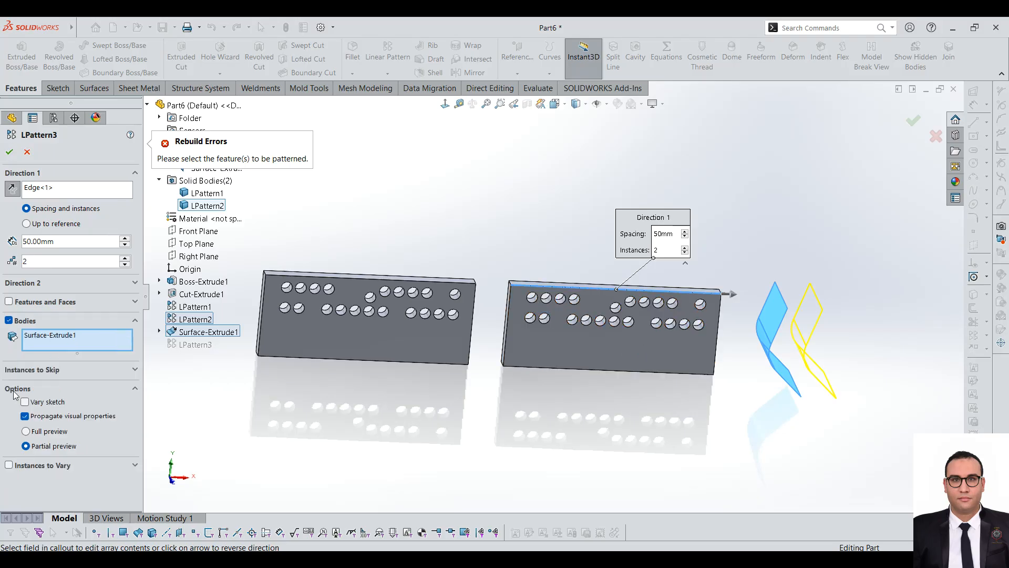
pyautogui.click(10, 152)
pyautogui.moveTo(763, 300); pyautogui.dragTo(755, 298, button='middle')
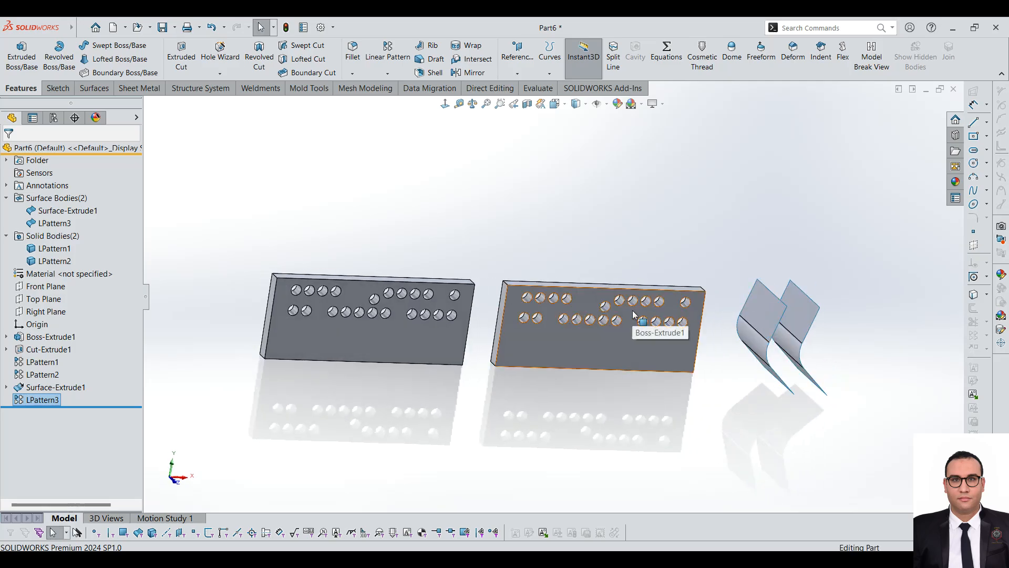
pyautogui.click(640, 320)
pyautogui.scroll(-3, 613, 284)
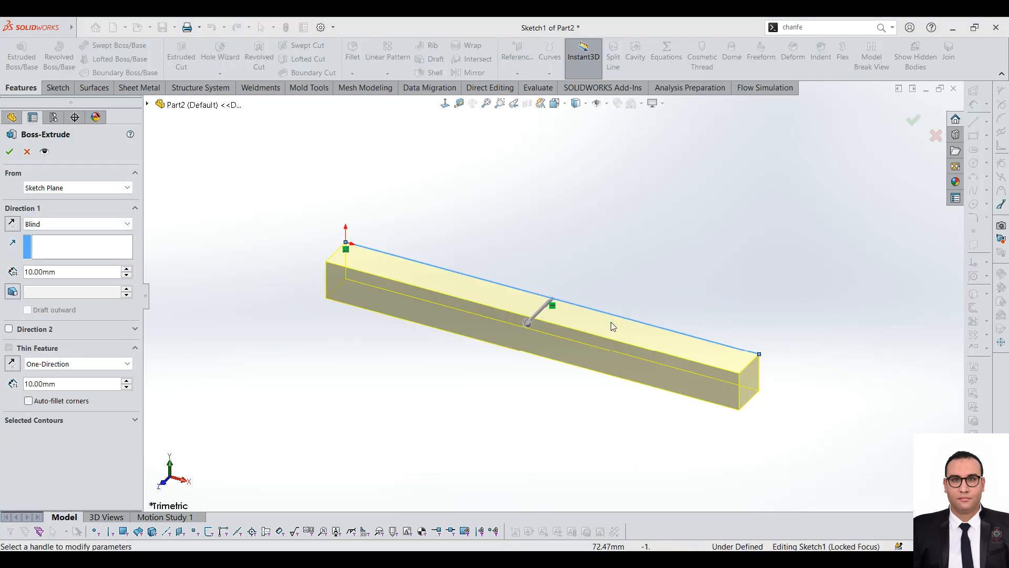
# Step: In Part2, extrude the single-line sketch 76 mm deep as a 10 mm thick one-direction thin feature
pyautogui.moveTo(527, 322); pyautogui.dragTo(381, 344)
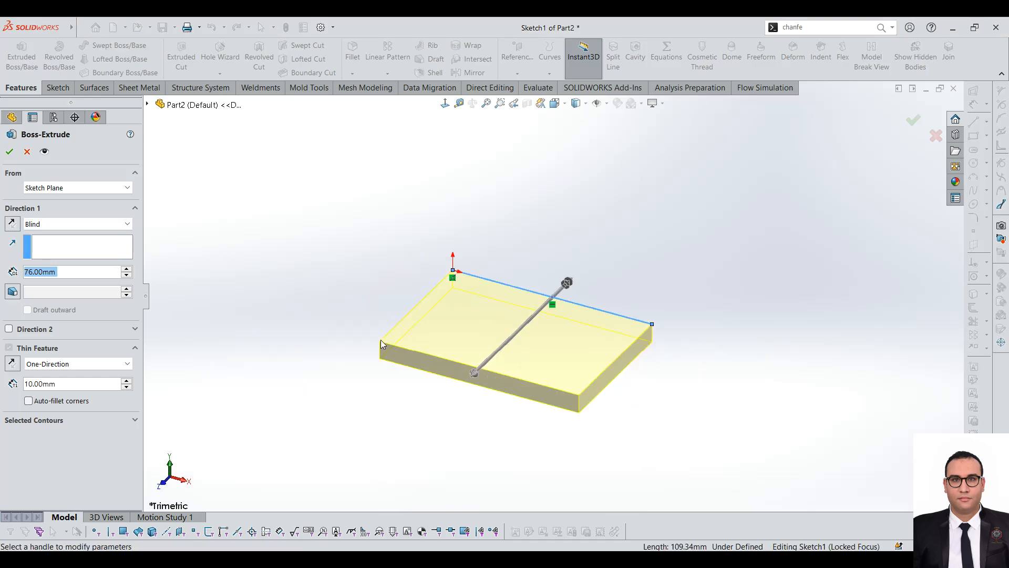
pyautogui.click(10, 152)
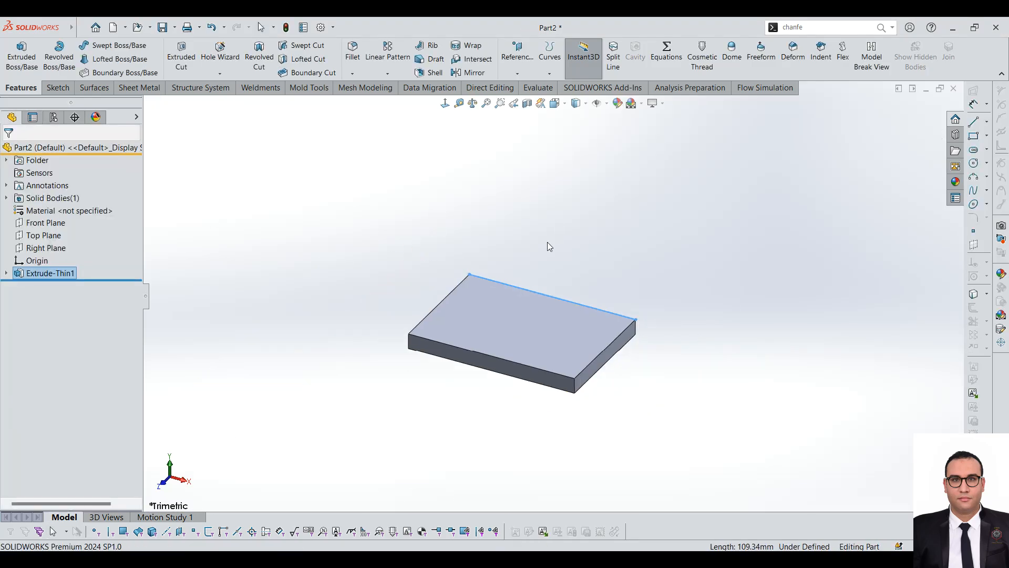
pyautogui.moveTo(547, 242); pyautogui.dragTo(560, 255, button='middle')
# Step: Sketch a corner rectangle on the thin plate's upper face, near its back edge and short of its centre
pyautogui.click(474, 327)
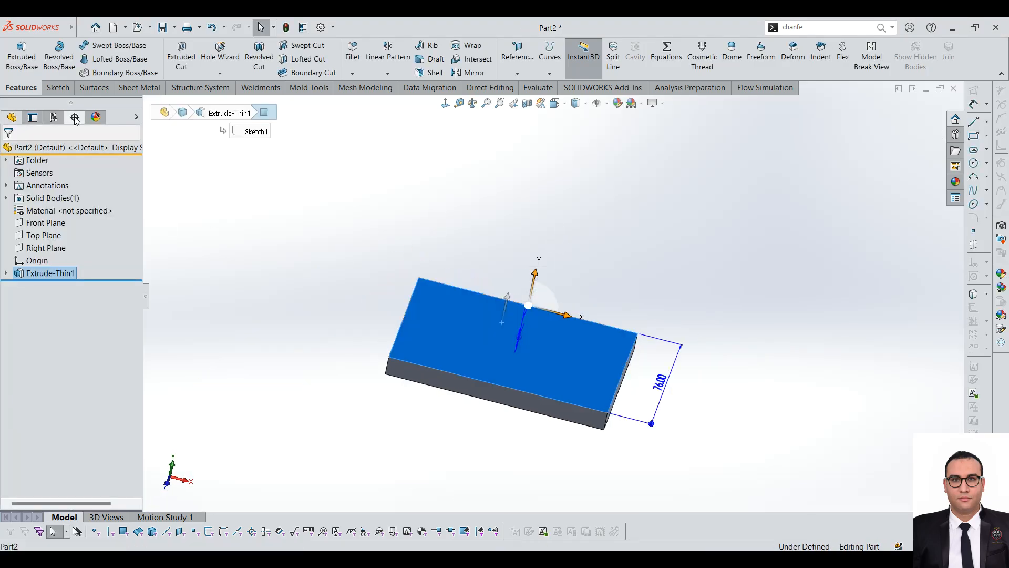
pyautogui.click(54, 88)
pyautogui.click(16, 52)
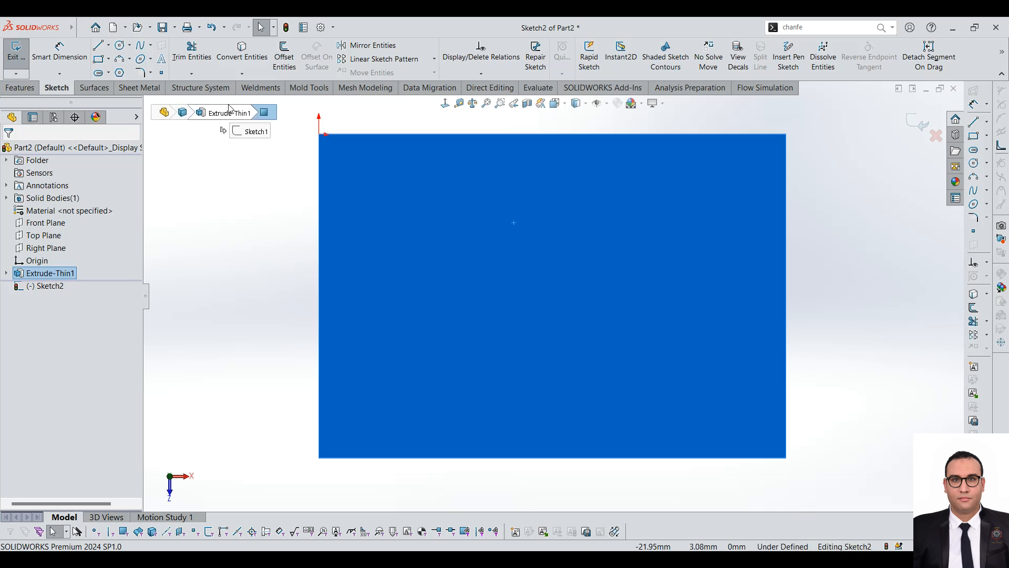
pyautogui.click(98, 59)
pyautogui.click(434, 176)
pyautogui.click(552, 241)
# Step: Extrude the rectangle upward about 91 mm as a block standing on the plate
pyautogui.click(20, 88)
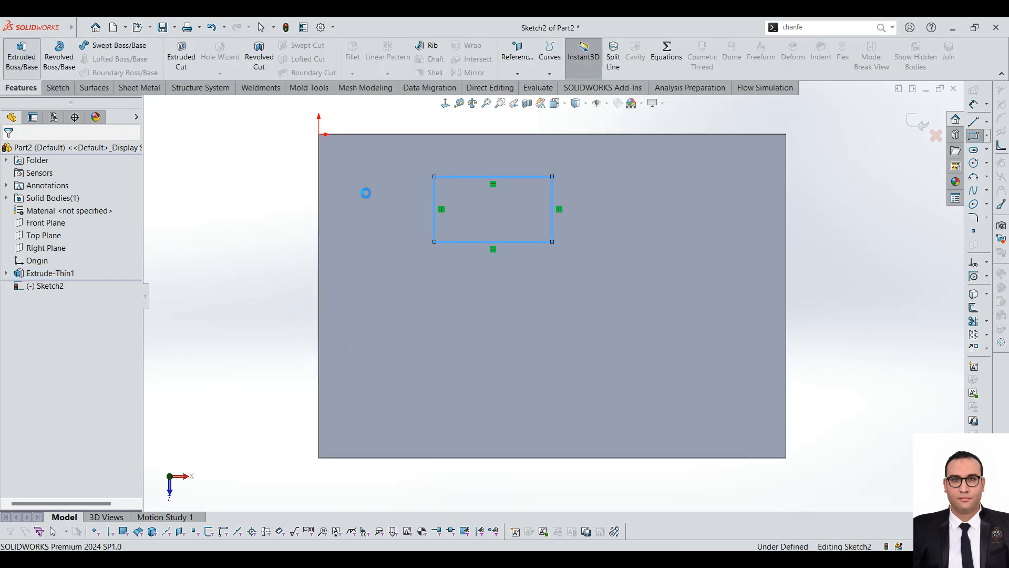
pyautogui.moveTo(508, 290); pyautogui.dragTo(531, 176)
pyautogui.click(10, 152)
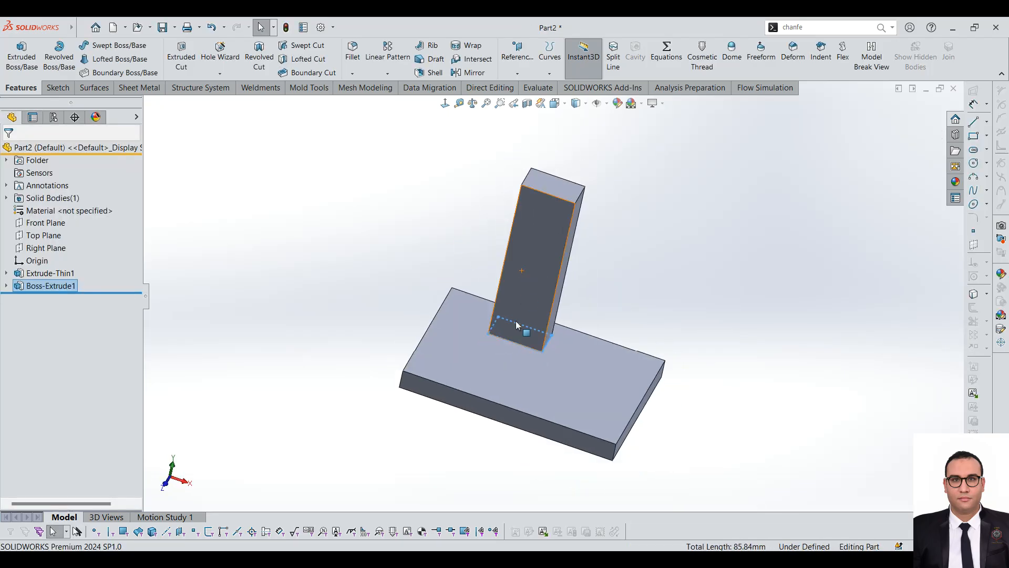
# Step: Start a sketch on the tall block's front face and convert the face outline into sketch lines
pyautogui.scroll(3, 516, 325)
pyautogui.click(6, 285)
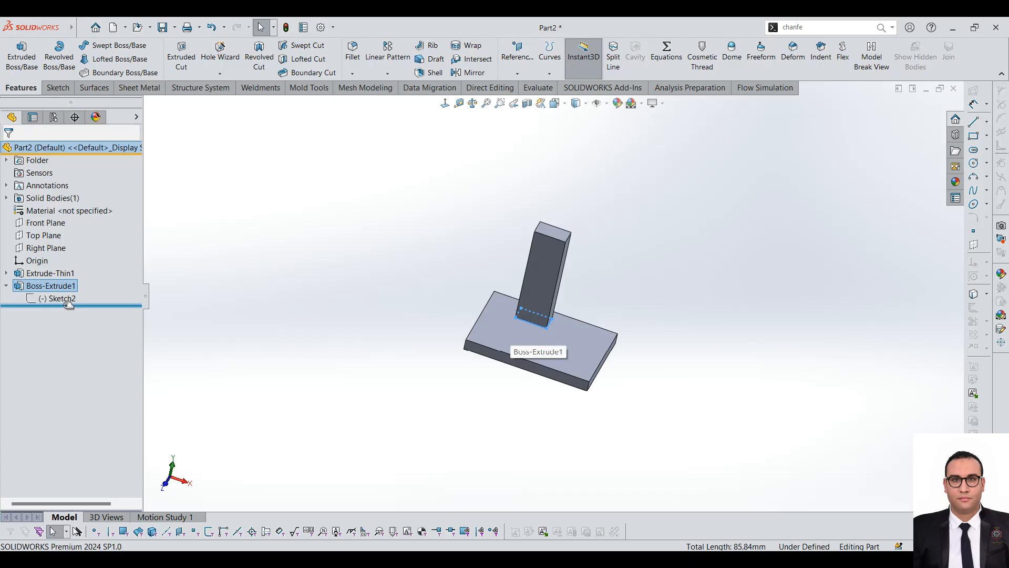
pyautogui.click(353, 342)
pyautogui.scroll(-5, 526, 278)
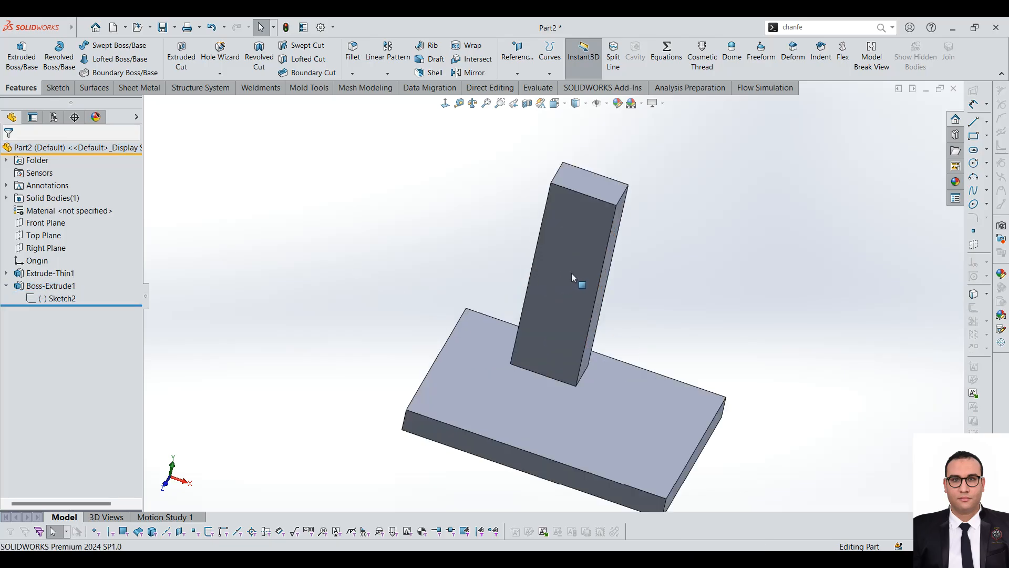
pyautogui.click(571, 276)
pyautogui.click(58, 88)
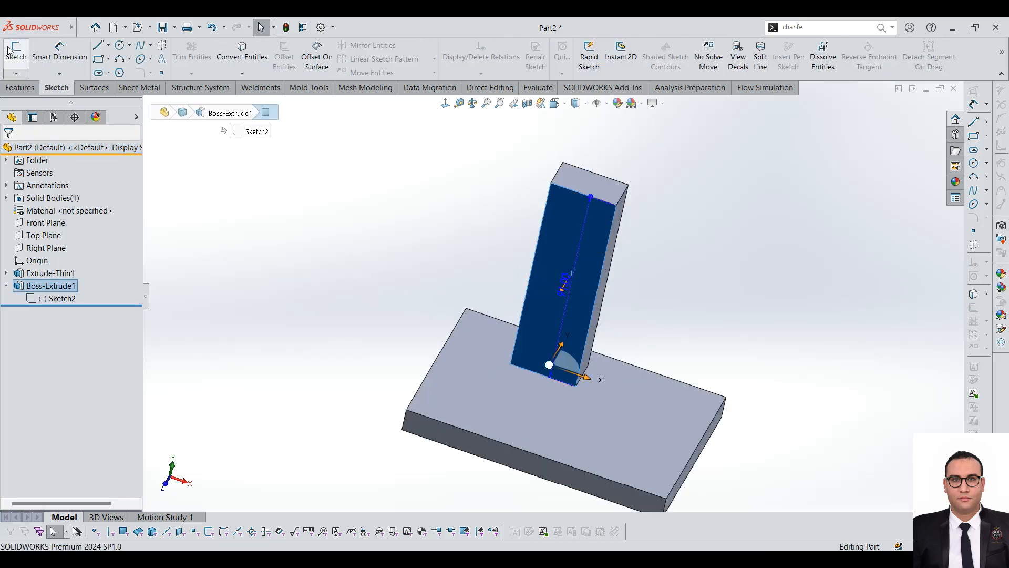
pyautogui.click(16, 54)
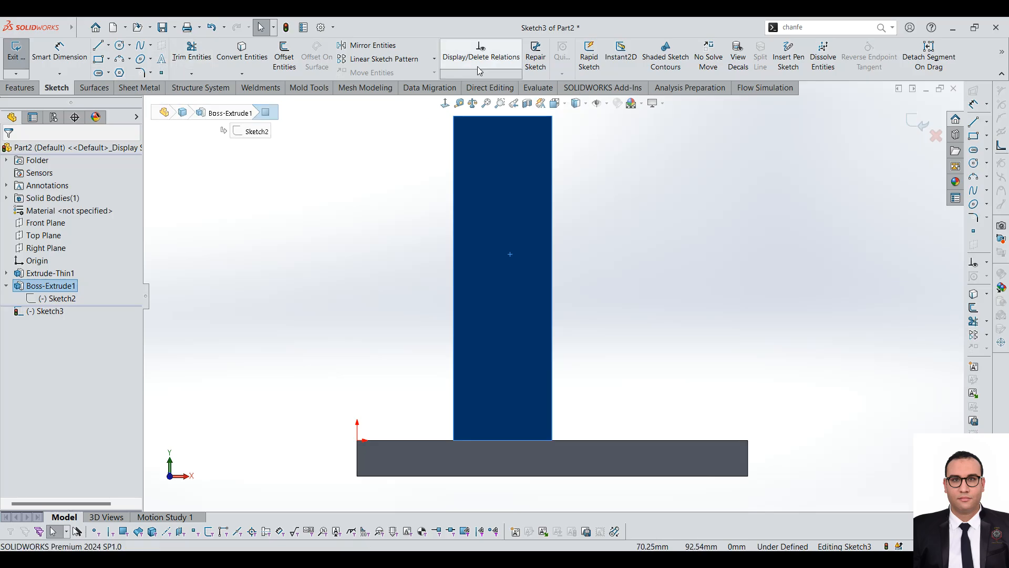
pyautogui.click(242, 55)
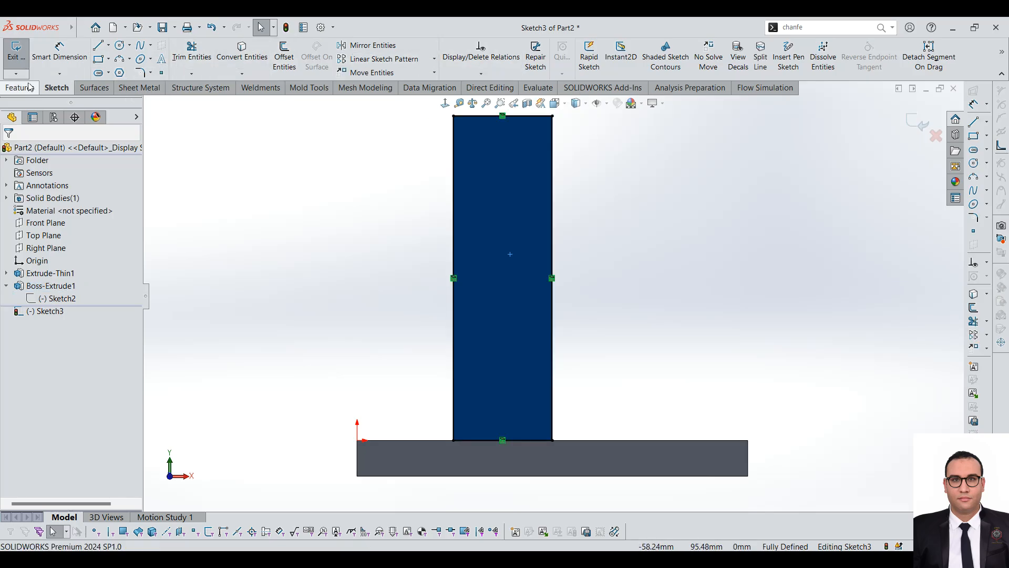
# Step: Revolve the converted rectangle 360° about its right-hand 91 mm vertical line as a boss merged with the part
pyautogui.click(4, 89)
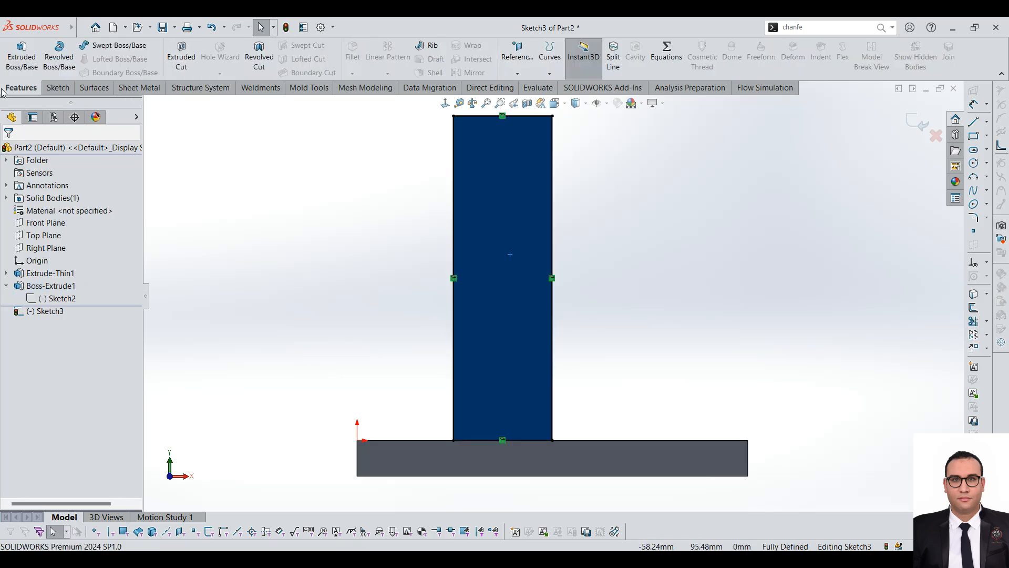
pyautogui.click(552, 154)
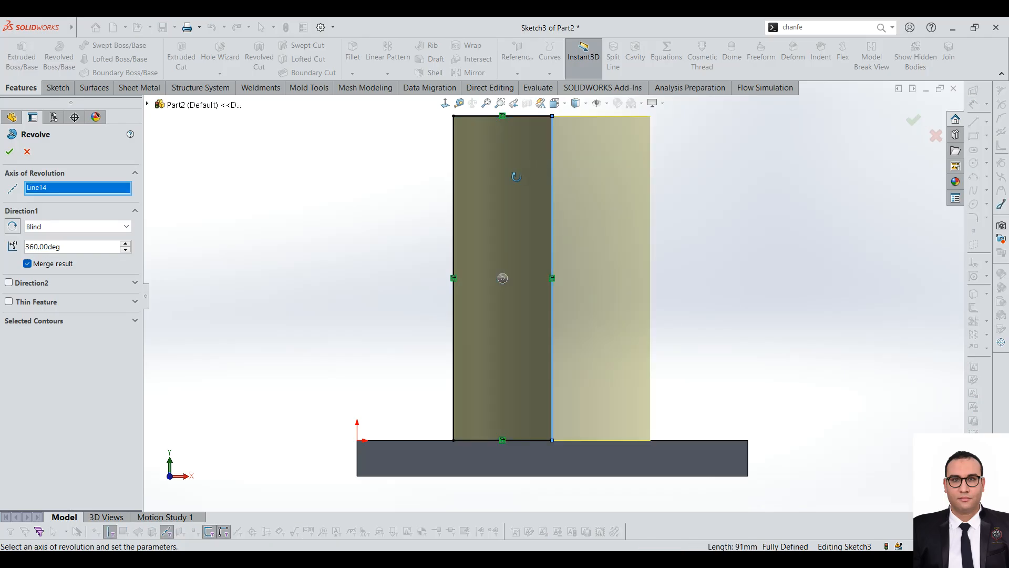
pyautogui.moveTo(523, 165); pyautogui.dragTo(531, 287, button='middle')
pyautogui.scroll(3, 531, 287)
pyautogui.click(10, 152)
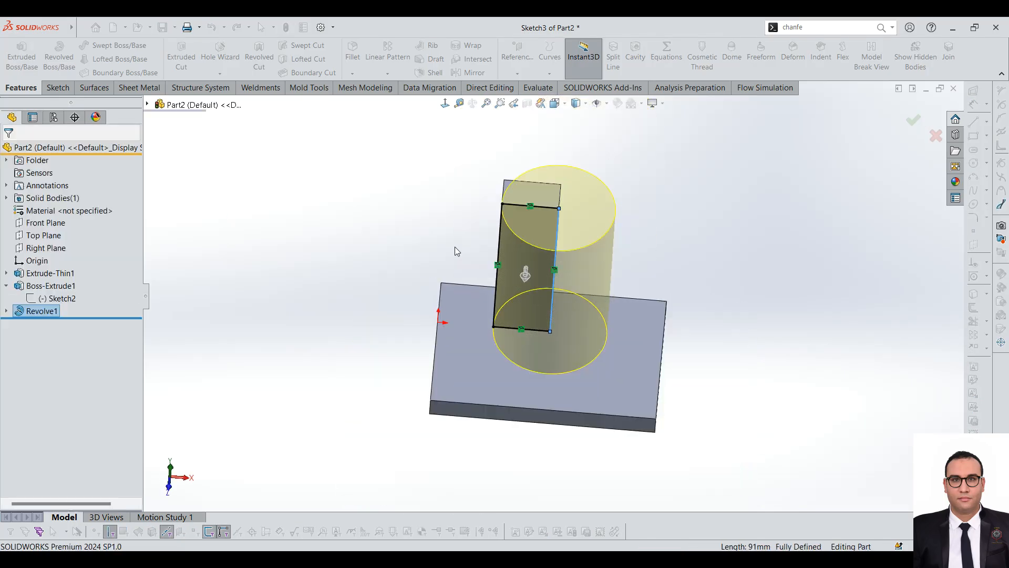
# Step: Increase the thin plate's extrusion depth so the plate becomes nearly twice as long as it is wide
pyautogui.doubleClick(483, 368)
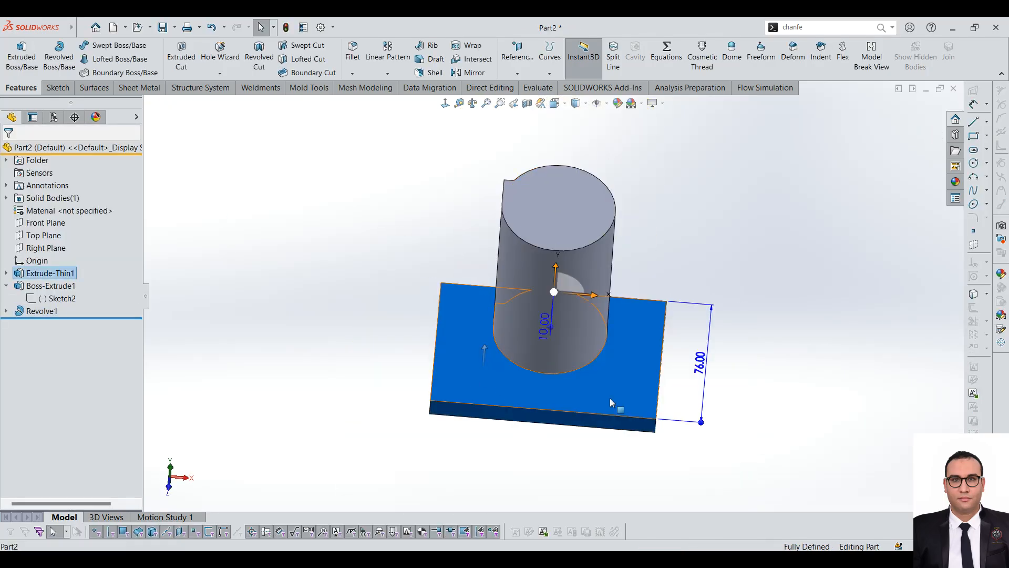
pyautogui.doubleClick(701, 355)
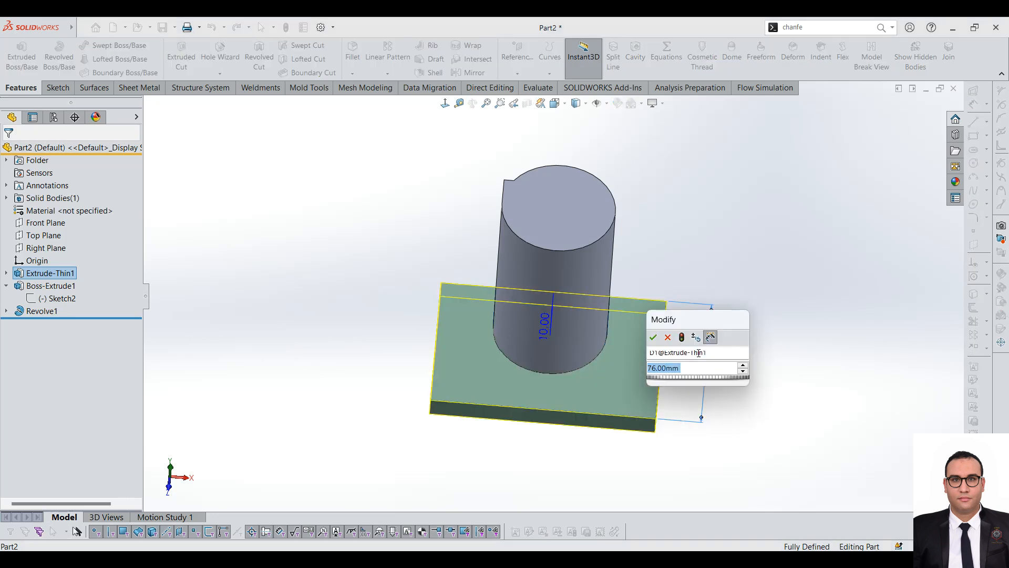
pyautogui.press('Return')
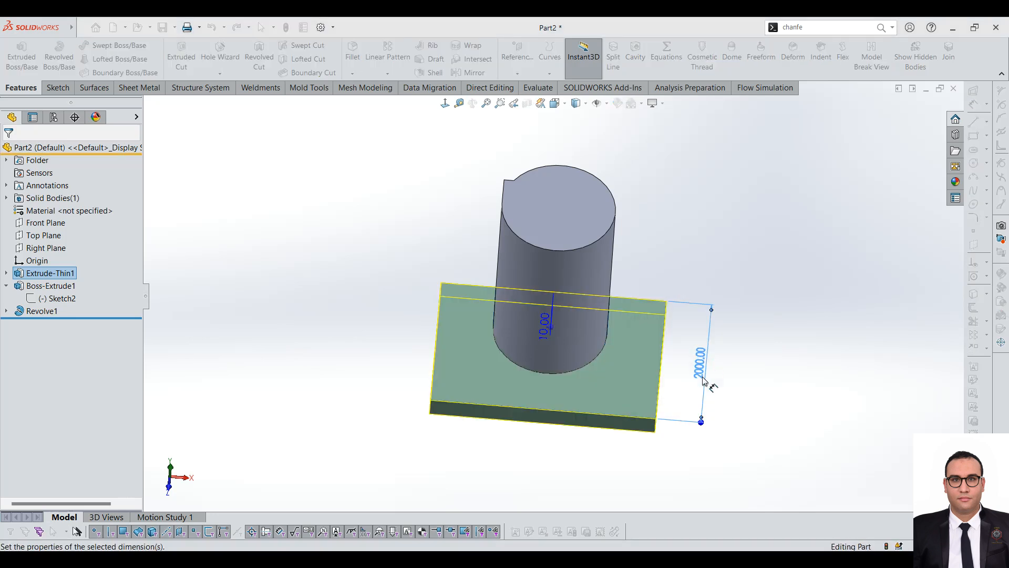
pyautogui.scroll(5, 703, 381)
pyautogui.click(609, 333)
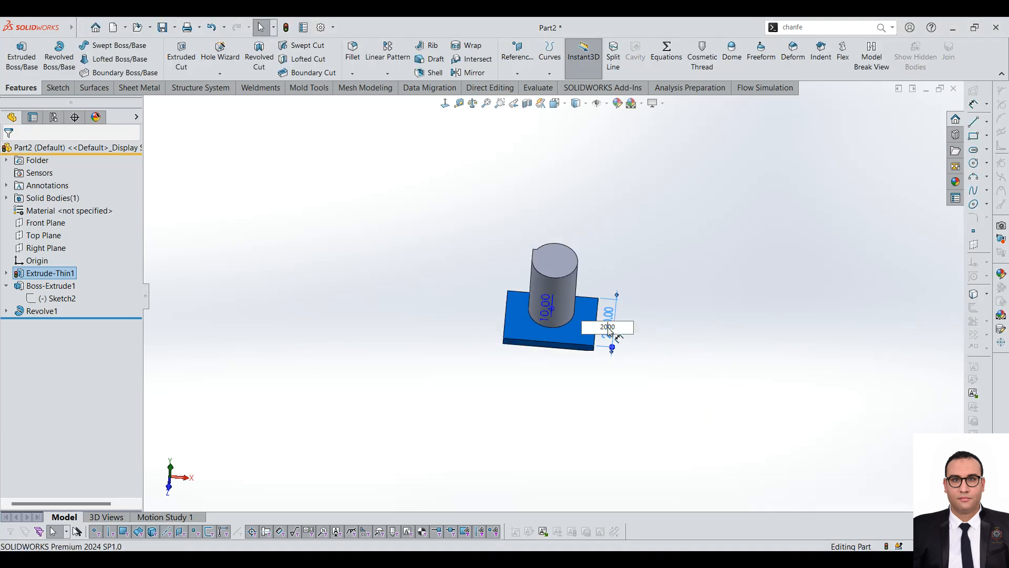
pyautogui.press('Return')
pyautogui.click(786, 413)
pyautogui.moveTo(786, 412); pyautogui.dragTo(462, 286, button='middle')
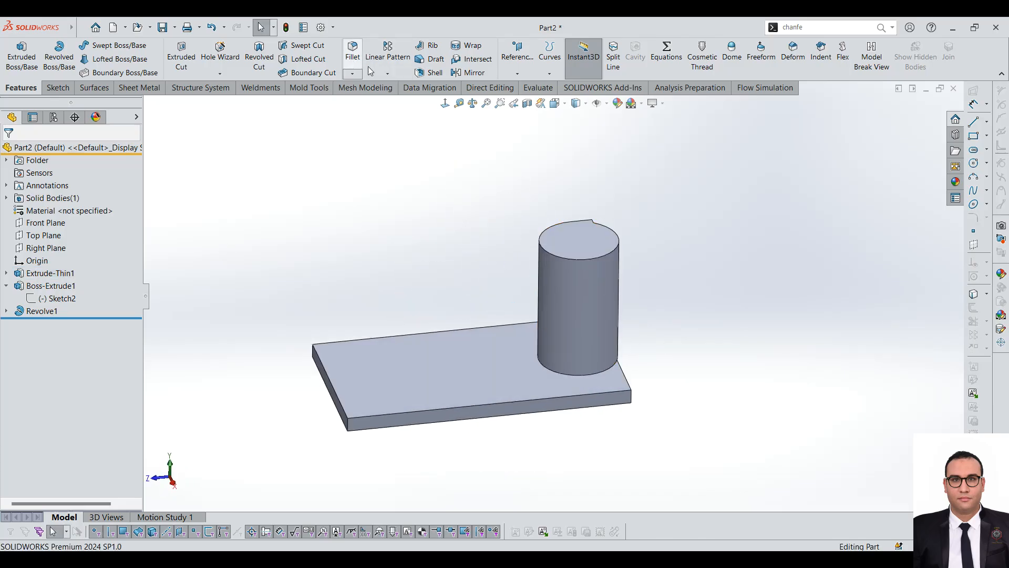
# Step: Edit the block's base sketch, narrow the rectangle by moving its front-left corner inward, and exit to rebuild the block and cylinder
pyautogui.moveTo(558, 356); pyautogui.dragTo(383, 304, button='middle')
pyautogui.click(541, 318)
pyautogui.scroll(3, 569, 333)
pyautogui.scroll(-4, 278, 290)
pyautogui.click(58, 298)
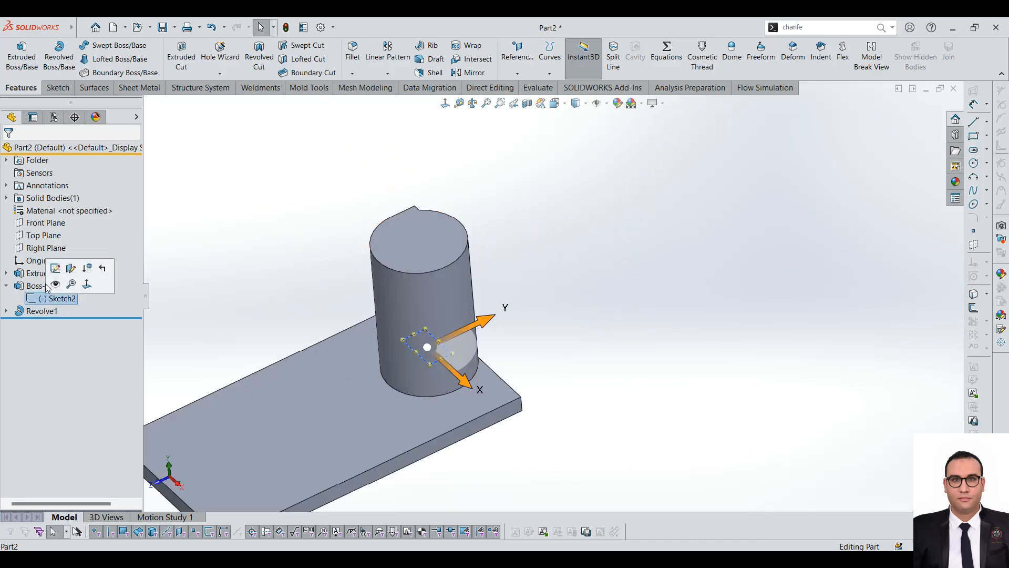
pyautogui.click(55, 268)
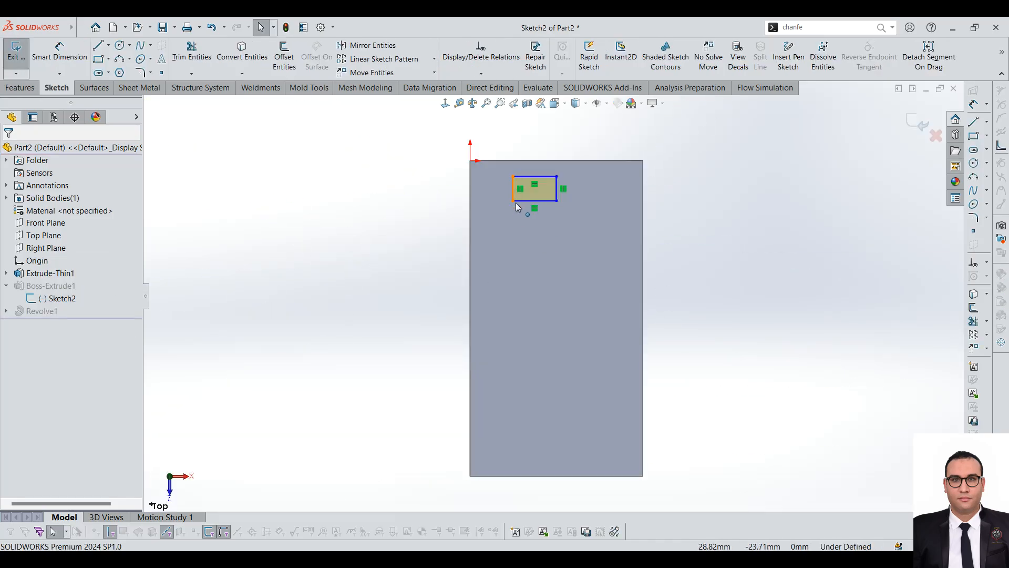
pyautogui.moveTo(526, 207); pyautogui.dragTo(545, 212)
pyautogui.click(6, 47)
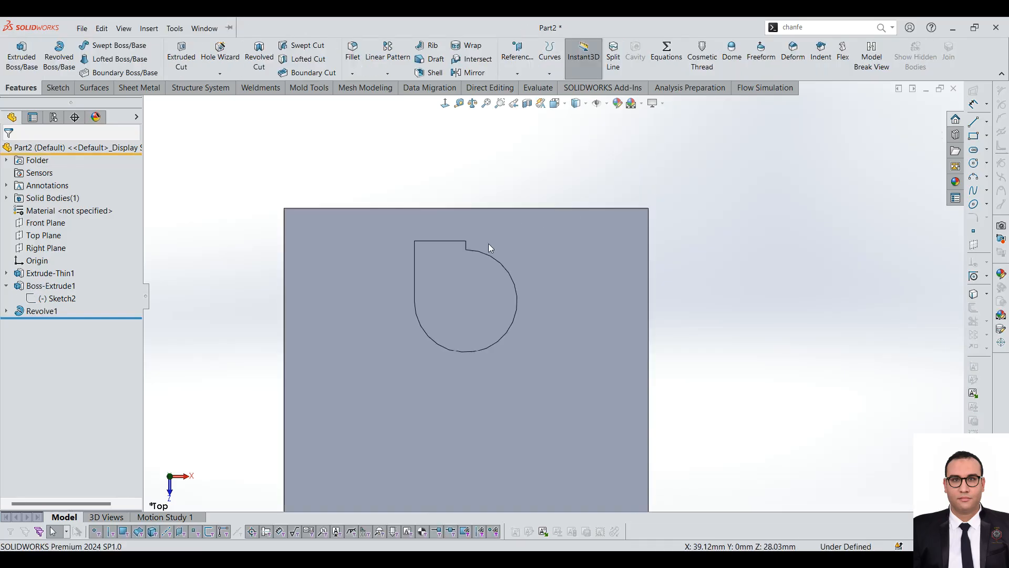
# Step: Start a Linear Pattern and set the plate's long top edge behind the post as Direction 1
pyautogui.moveTo(414, 214); pyautogui.dragTo(576, 304, button='middle')
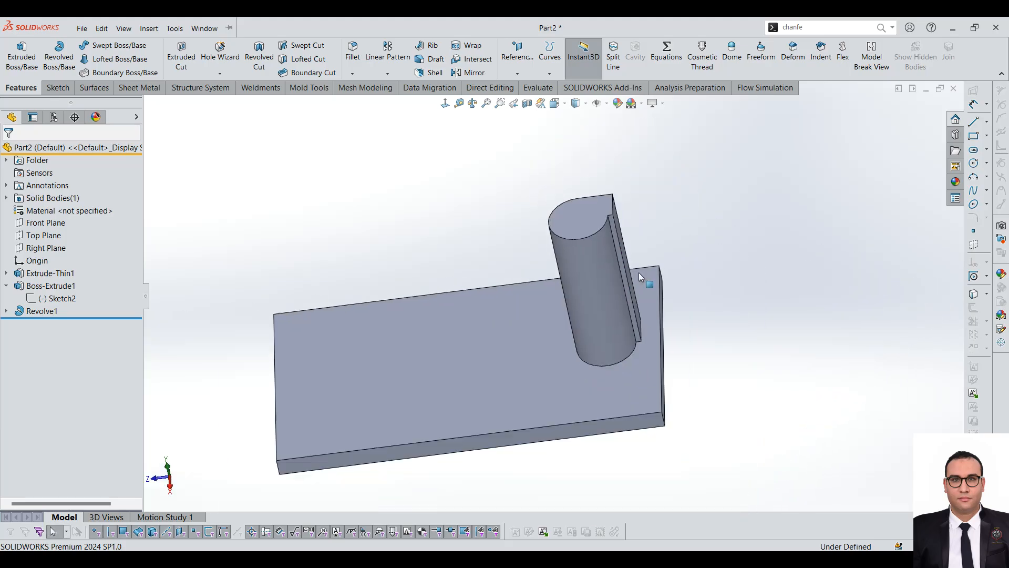
pyautogui.scroll(-3, 675, 290)
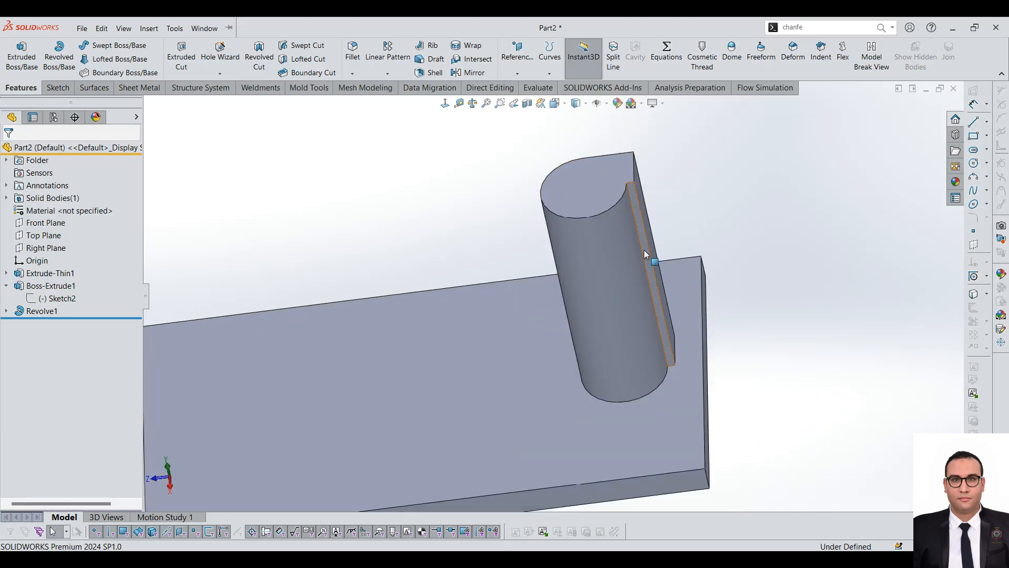
pyautogui.click(384, 75)
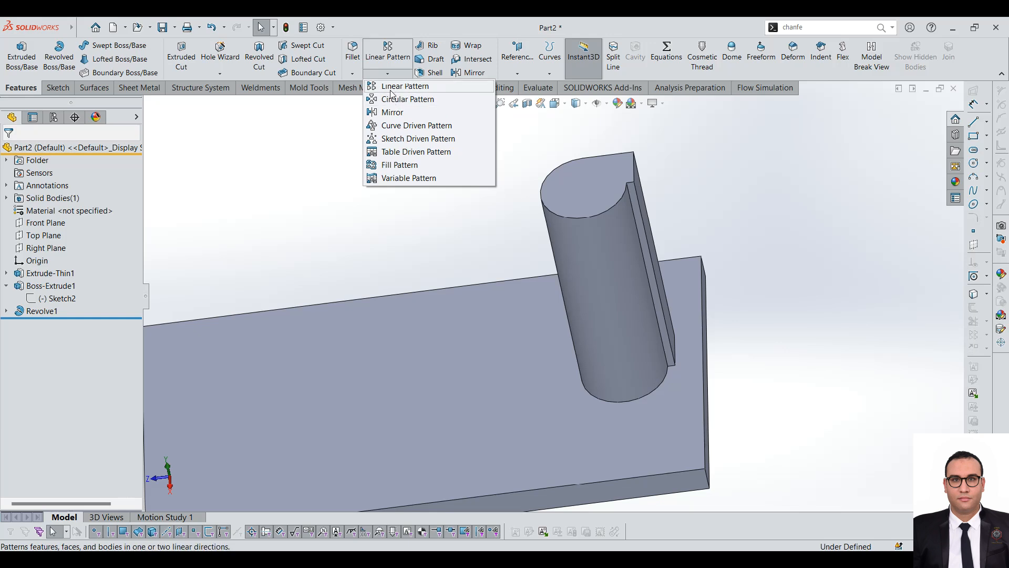
pyautogui.click(393, 87)
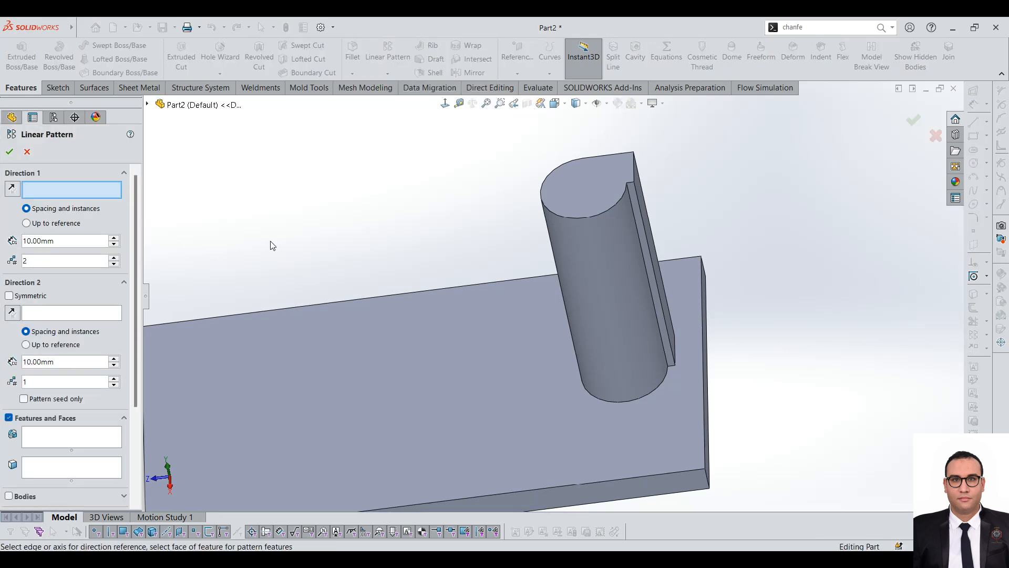
pyautogui.click(466, 289)
pyautogui.press('f')
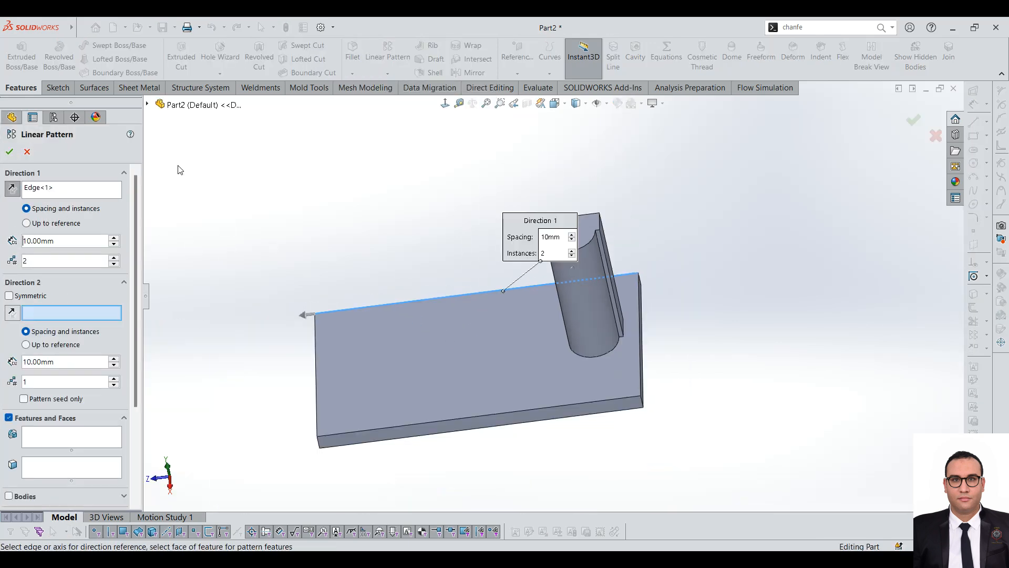
# Step: Choose the Boss-Extrude1 and Revolve1 features as the features to pattern, leaving out the Extrude-Thin1 plate
pyautogui.click(148, 105)
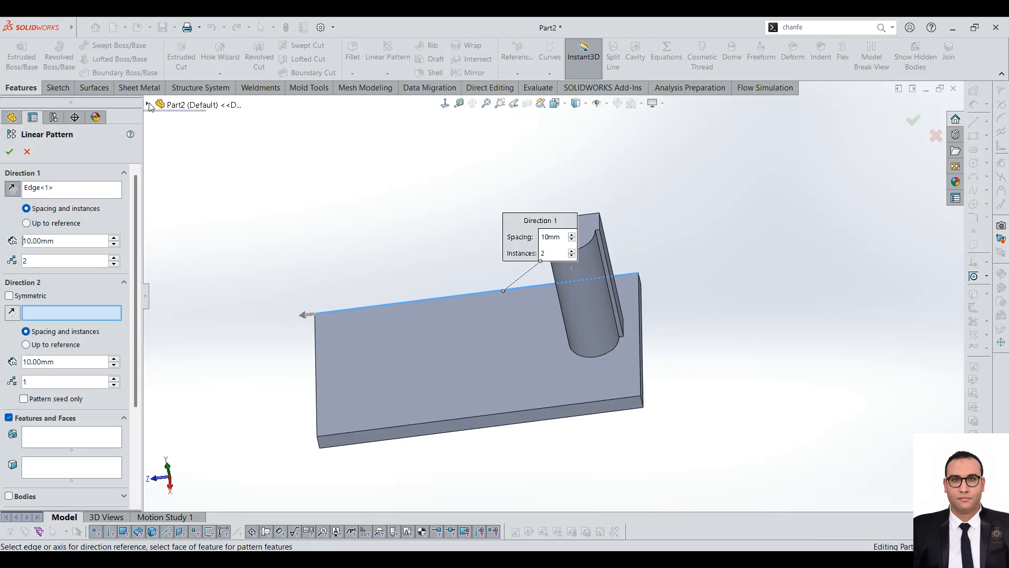
pyautogui.click(80, 436)
pyautogui.click(199, 234)
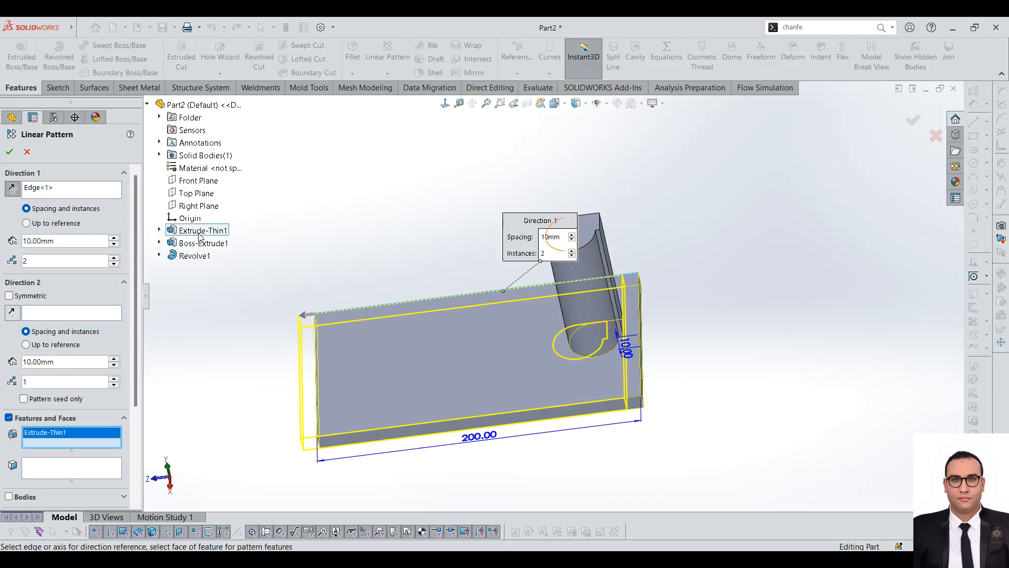
pyautogui.click(200, 235)
pyautogui.click(202, 244)
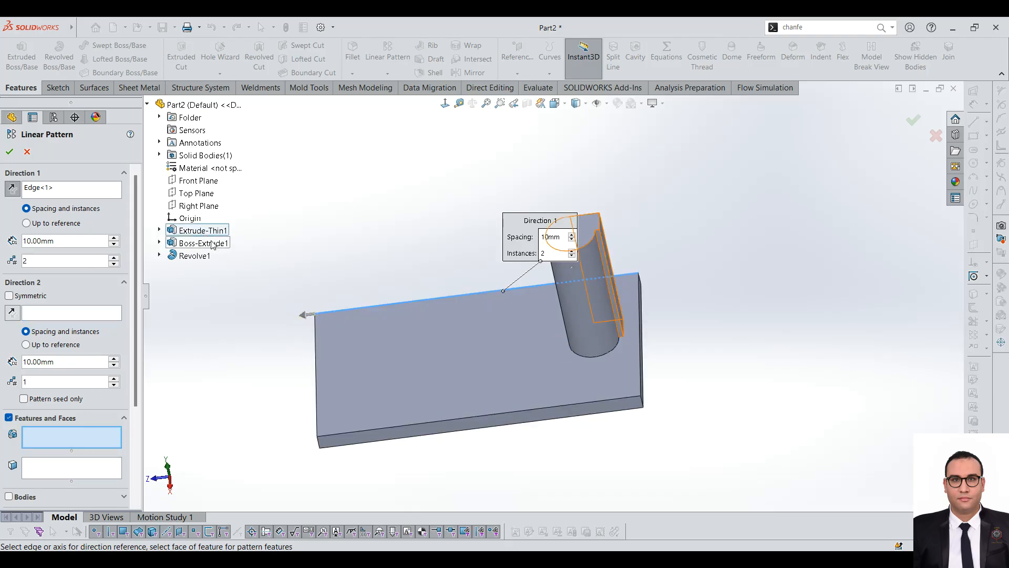
pyautogui.click(194, 256)
# Step: Set the Direction 1 spacing to 70 mm with 2 instances and complete the feature pattern
pyautogui.moveTo(137, 298); pyautogui.dragTo(145, 347)
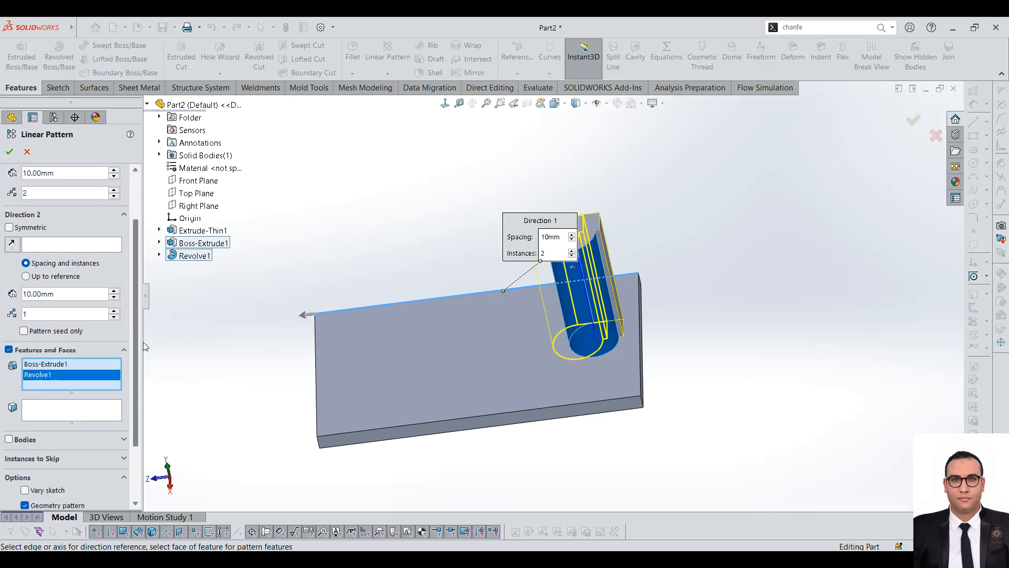
pyautogui.scroll(3, 138, 216)
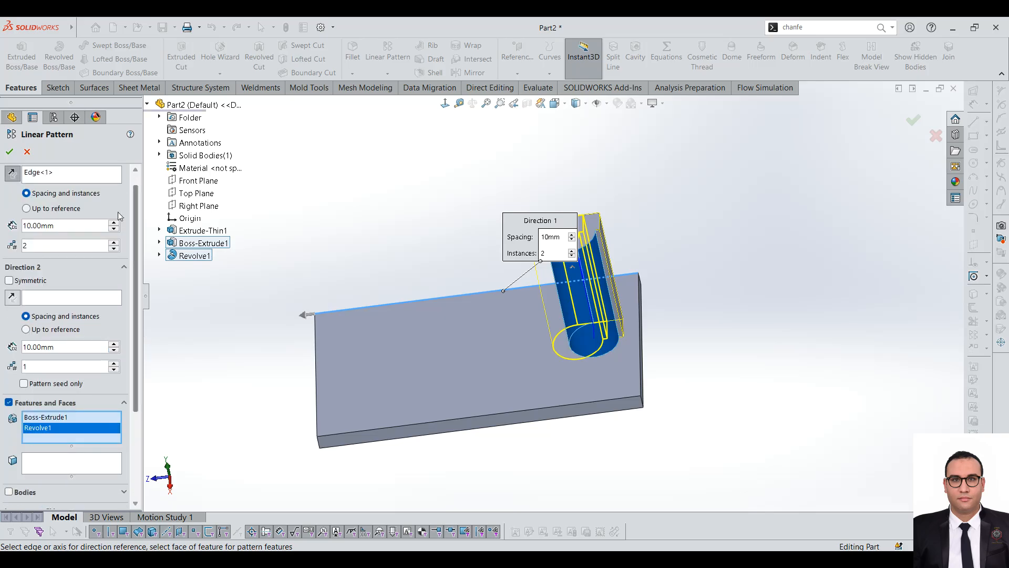
pyautogui.scroll(6, 113, 225)
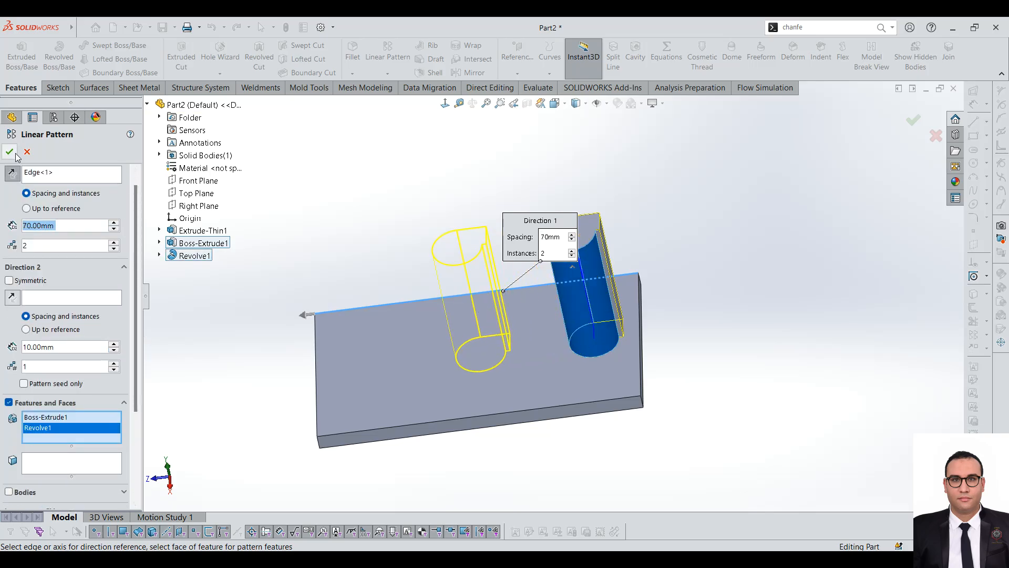
pyautogui.click(13, 153)
pyautogui.scroll(-3, 569, 308)
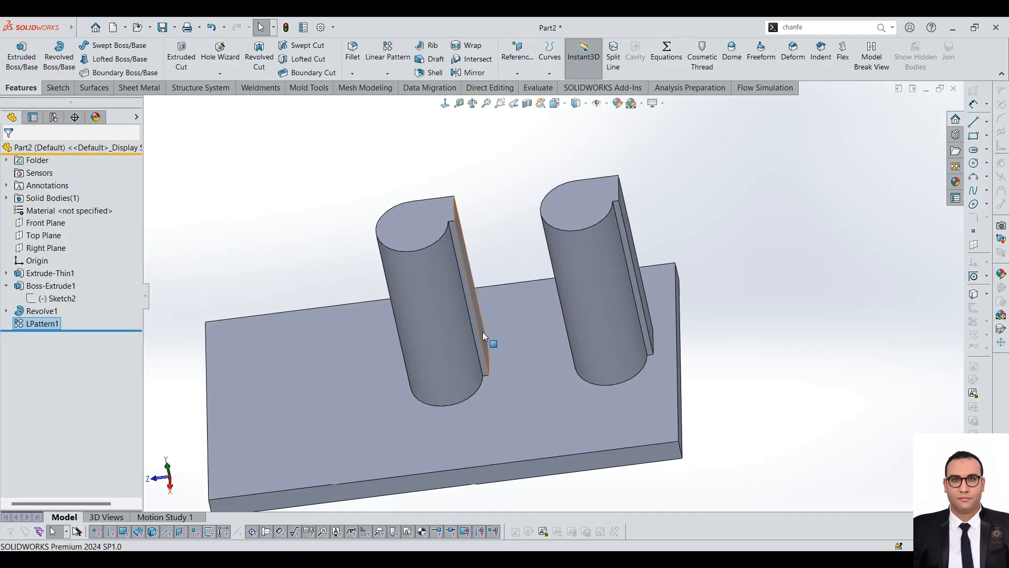
# Step: Start another Linear Pattern along the plate's front long edge and clear the preselected LPattern1 from the features to pattern
pyautogui.click(386, 57)
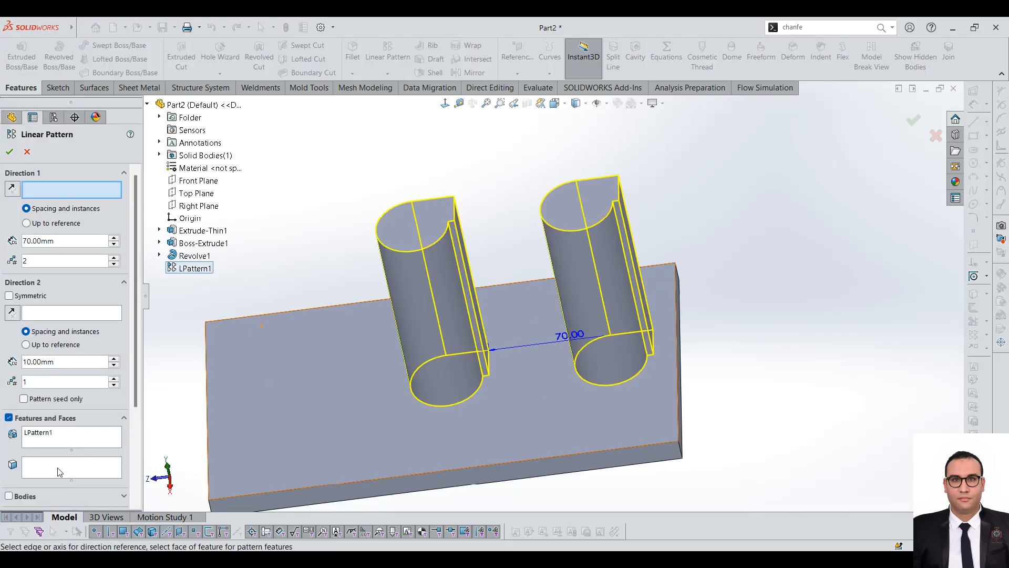
pyautogui.click(60, 471)
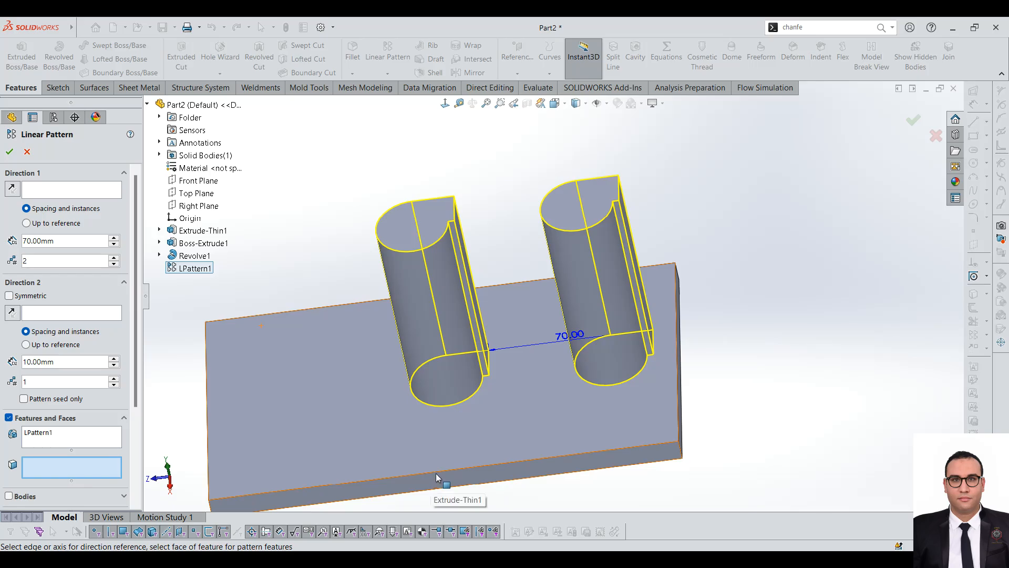
pyautogui.click(87, 190)
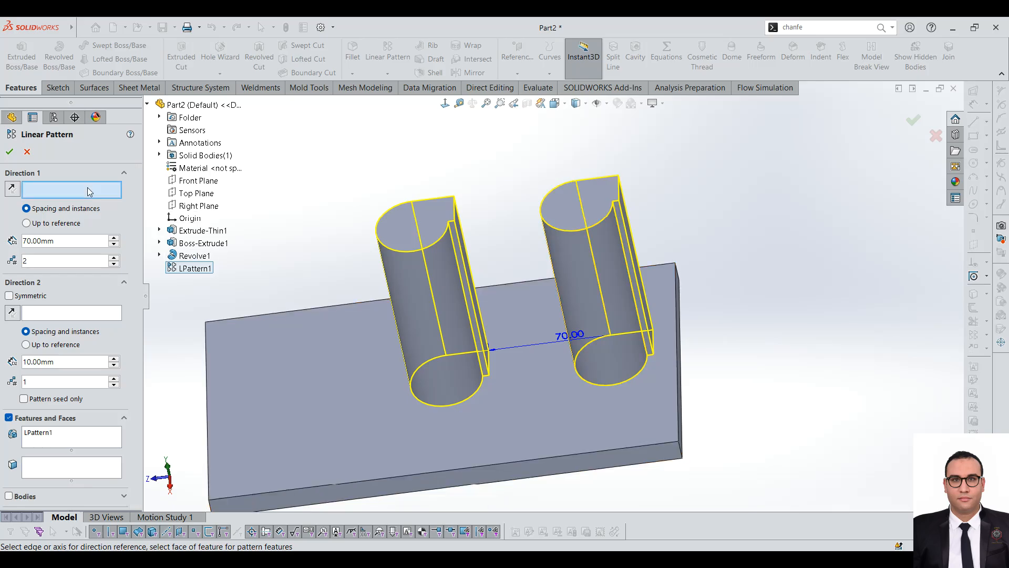
pyautogui.click(475, 466)
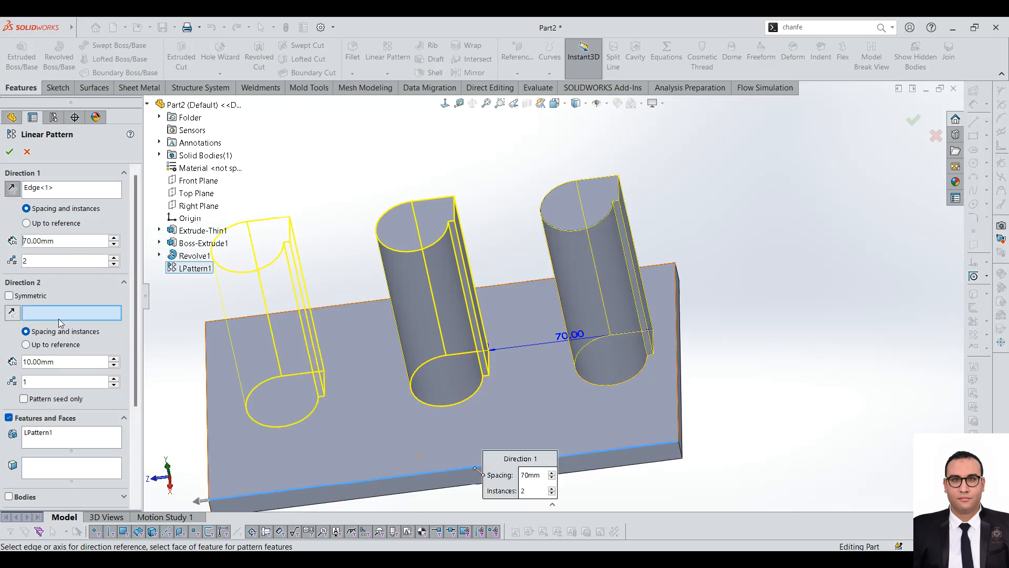
pyautogui.rightClick(62, 446)
pyautogui.click(78, 450)
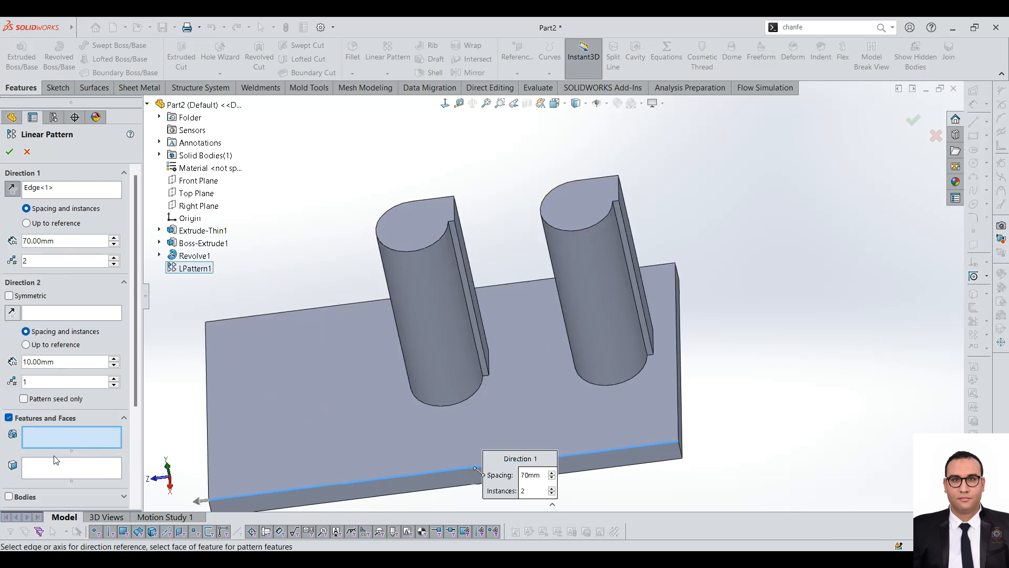
# Step: Select the original post's cylindrical face, top face and wide flat side face as faces to pattern
pyautogui.click(58, 467)
pyautogui.click(594, 268)
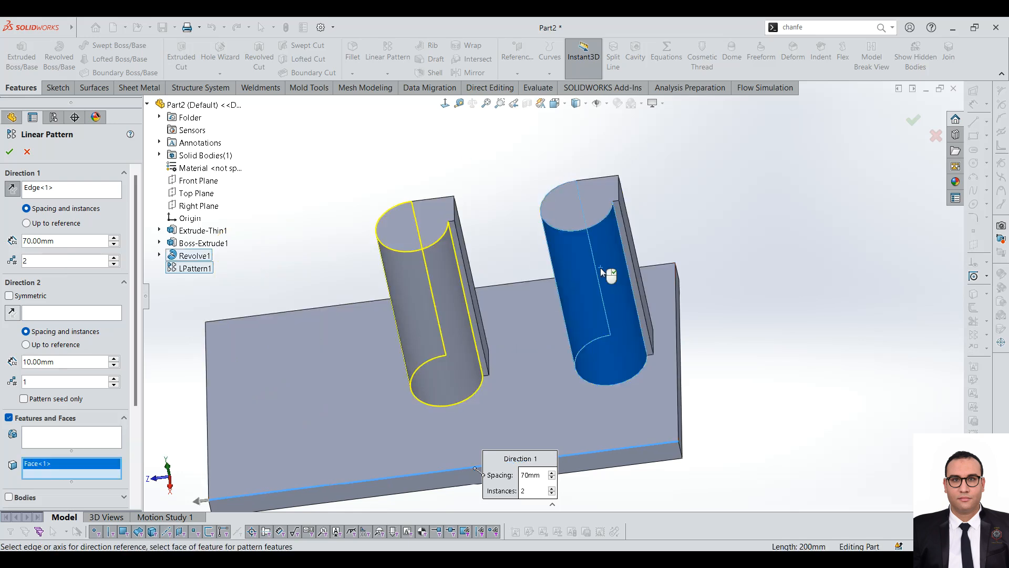
pyautogui.click(585, 209)
pyautogui.moveTo(585, 210); pyautogui.dragTo(542, 246, button='middle')
pyautogui.scroll(-3, 540, 256)
pyautogui.click(535, 282)
pyautogui.scroll(-3, 517, 272)
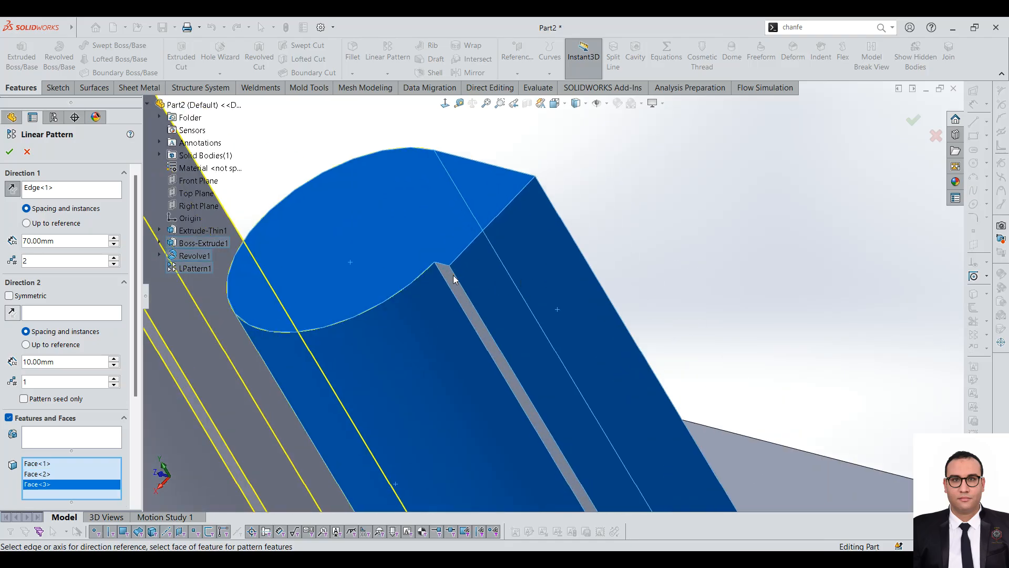
# Step: Add the original post's narrow step face and remaining flat side face to the faces to pattern
pyautogui.click(451, 281)
pyautogui.scroll(3, 496, 297)
pyautogui.scroll(-3, 434, 322)
pyautogui.scroll(2, 451, 341)
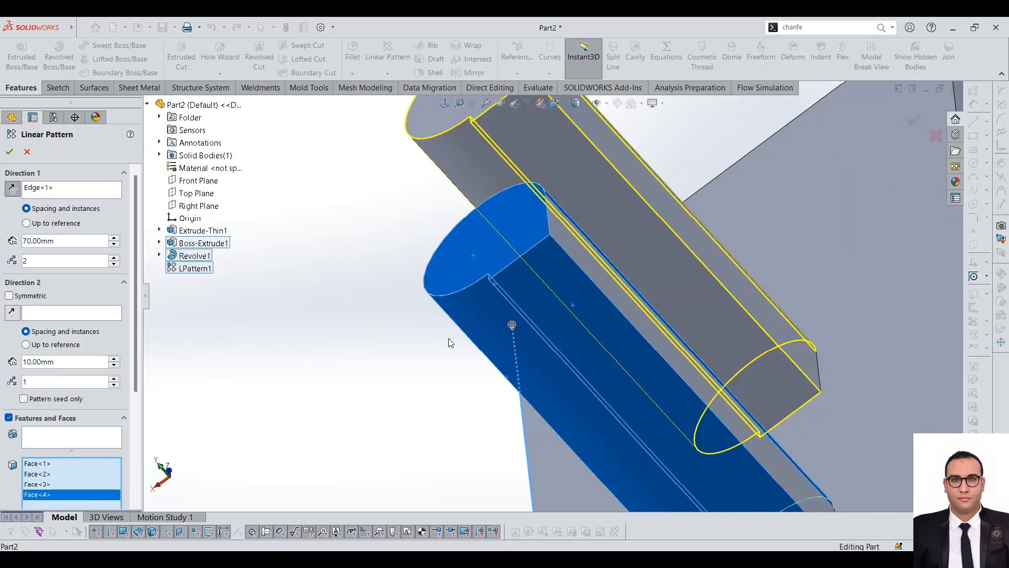
pyautogui.click(570, 243)
pyautogui.scroll(5, 598, 282)
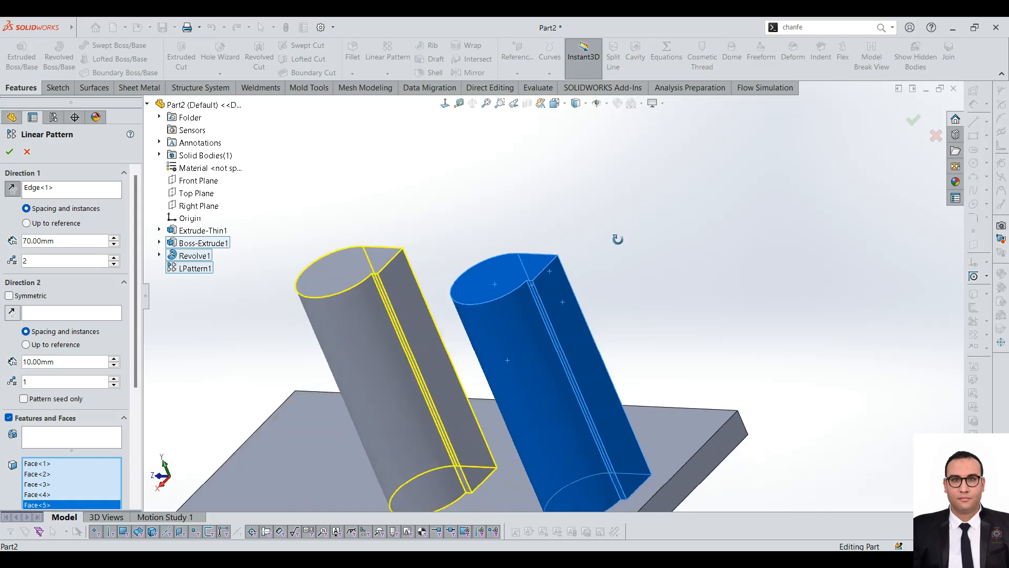
# Step: Try to pick a hidden face at the base of the original post with Select Other
pyautogui.scroll(-3, 554, 363)
pyautogui.scroll(-4, 510, 427)
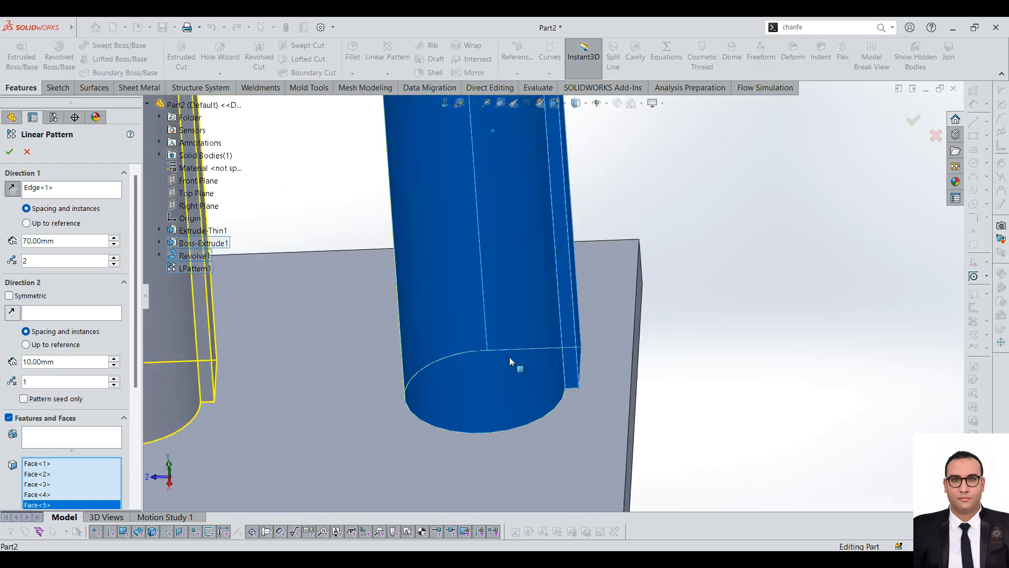
pyautogui.rightClick(501, 407)
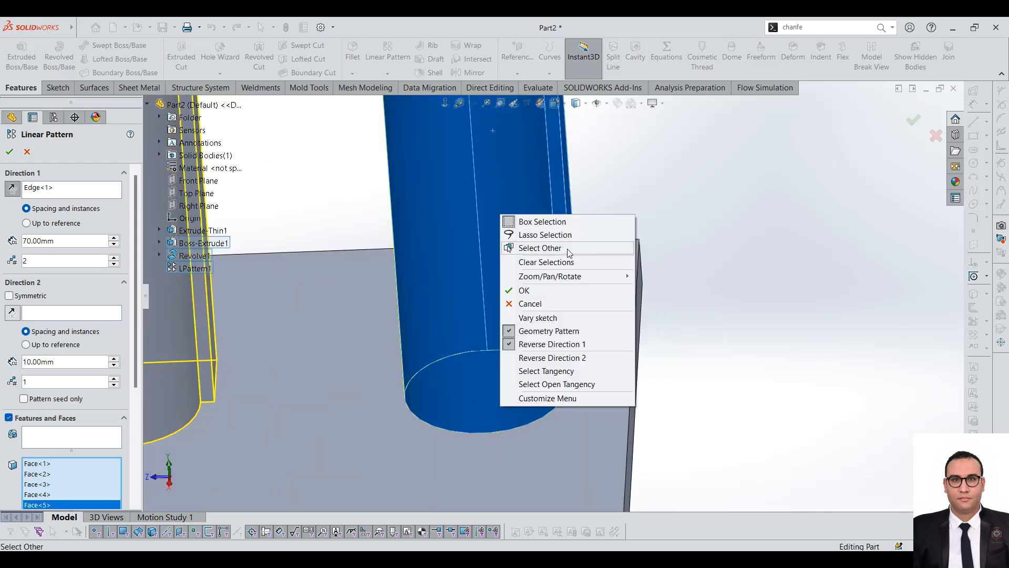
pyautogui.click(559, 248)
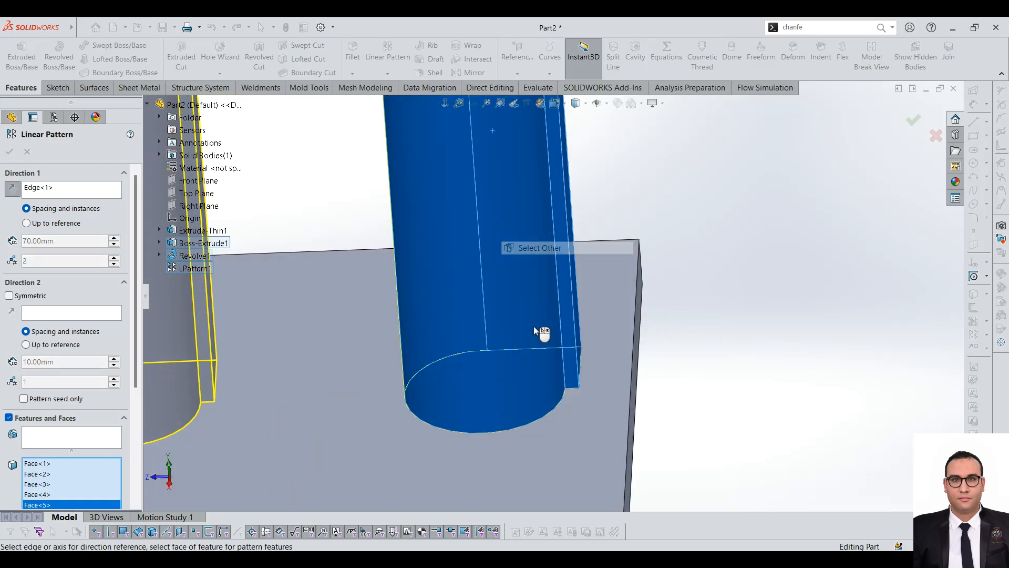
# Step: Set the face pattern's spacing to 140 mm with 2 instances and complete it
pyautogui.scroll(5, 496, 401)
pyautogui.scroll(5, 425, 271)
pyautogui.scroll(-4, 428, 272)
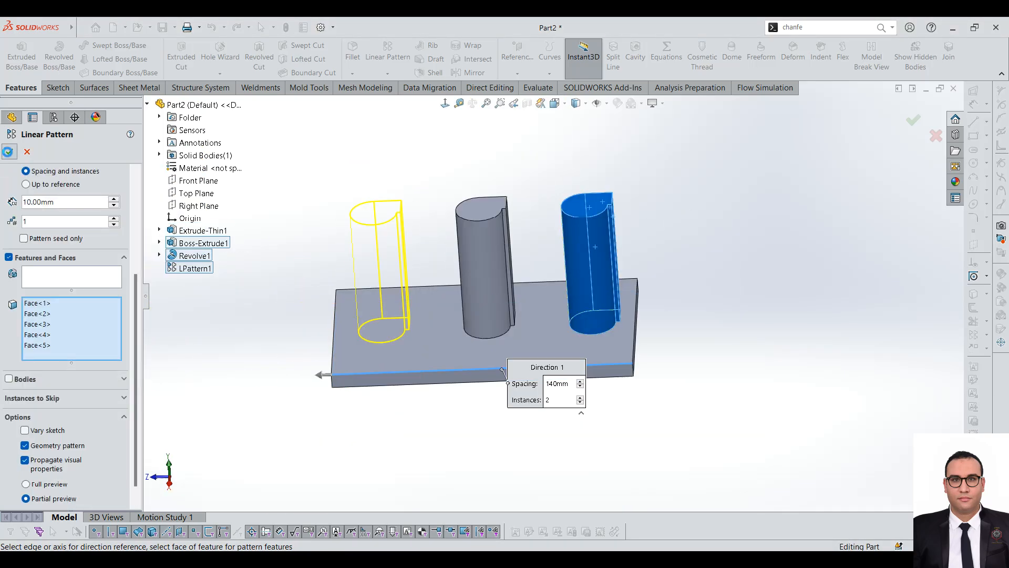
pyautogui.click(10, 152)
pyautogui.scroll(-2, 512, 220)
pyautogui.moveTo(512, 221); pyautogui.dragTo(541, 316, button='middle')
pyautogui.scroll(-3, 491, 269)
pyautogui.moveTo(491, 269); pyautogui.dragTo(511, 198, button='middle')
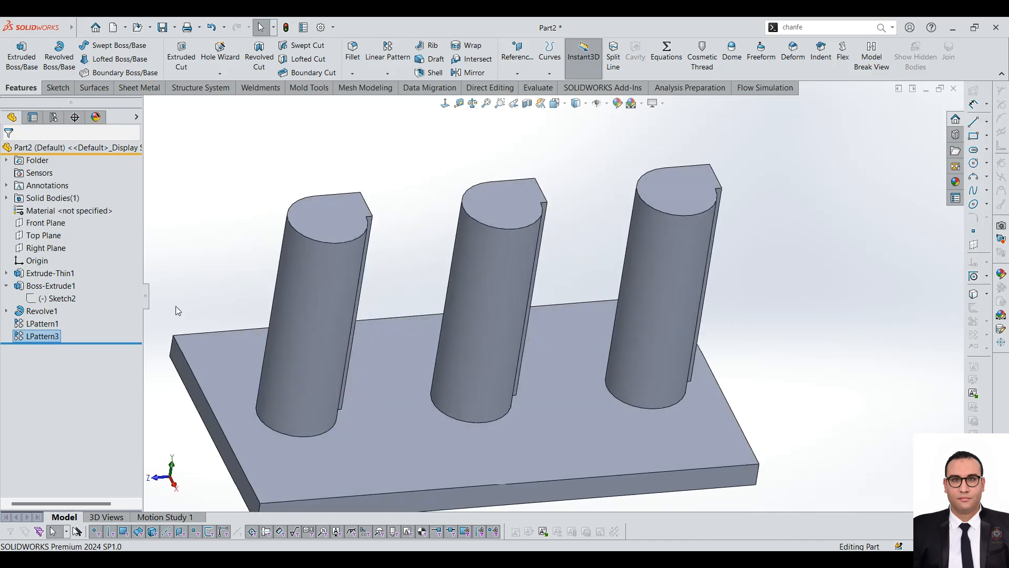
# Step: Highlight the 70 mm pattern, then open the face-based pattern for editing, review its selected faces and close it
pyautogui.click(42, 324)
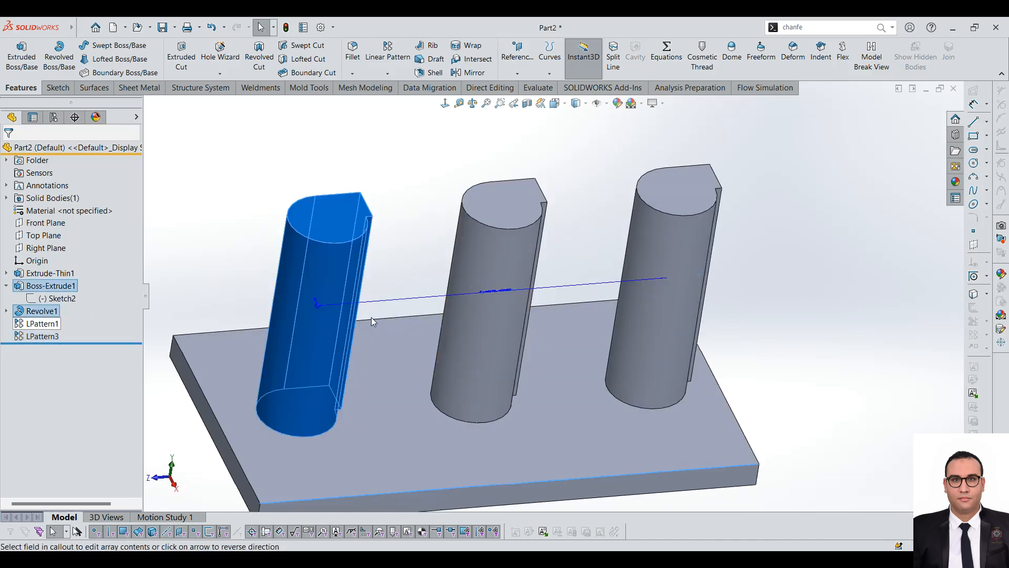
pyautogui.scroll(3, 371, 320)
pyautogui.click(57, 349)
pyautogui.click(56, 367)
pyautogui.click(55, 377)
pyautogui.click(54, 388)
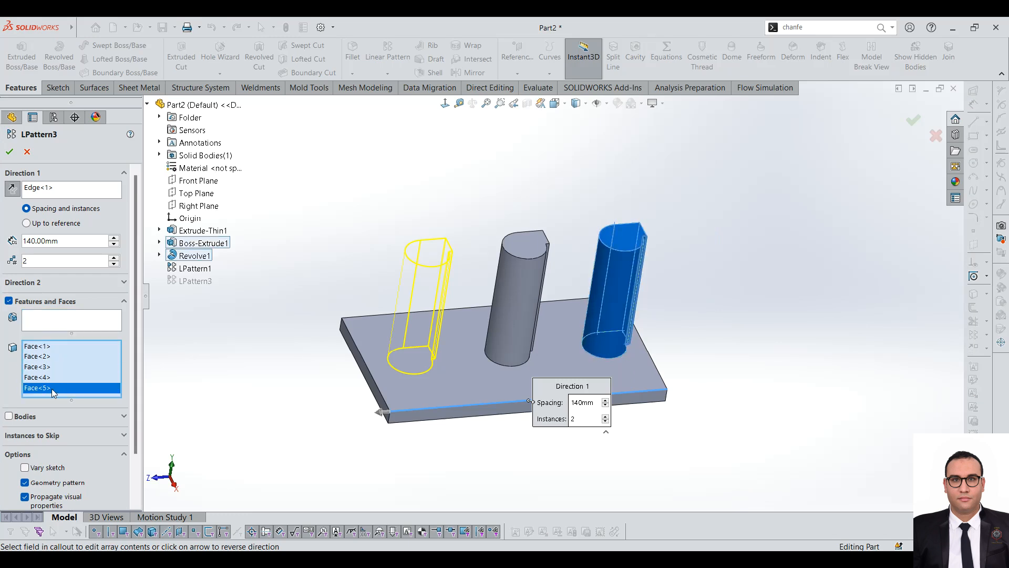
pyautogui.scroll(-3, 513, 299)
pyautogui.scroll(2, 588, 284)
pyautogui.moveTo(520, 295)
pyautogui.mouseDown(button='middle')
pyautogui.moveTo(462, 275)
pyautogui.moveTo(537, 304)
pyautogui.mouseUp(button='middle')
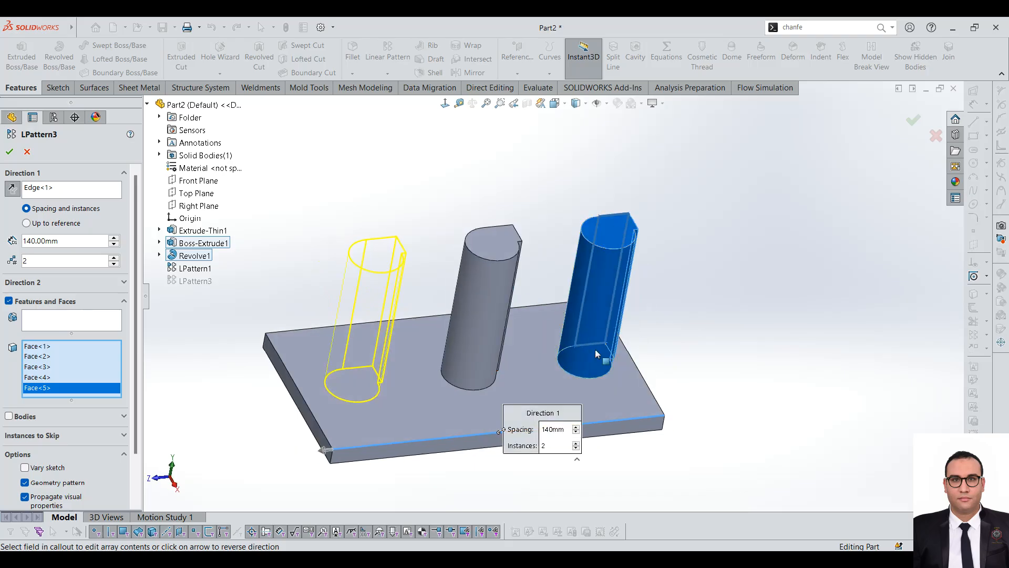
pyautogui.scroll(-1, 601, 295)
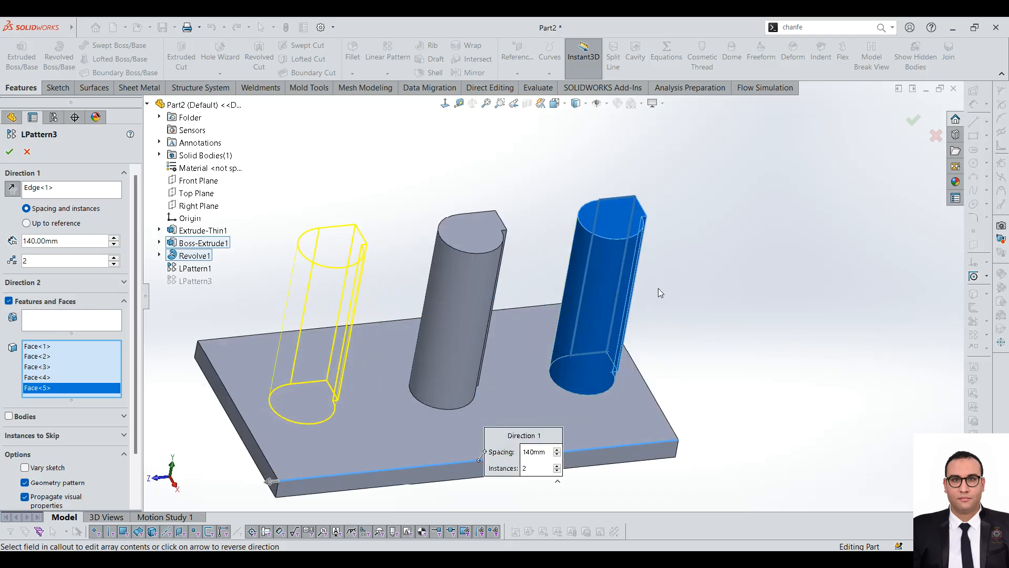
pyautogui.click(9, 152)
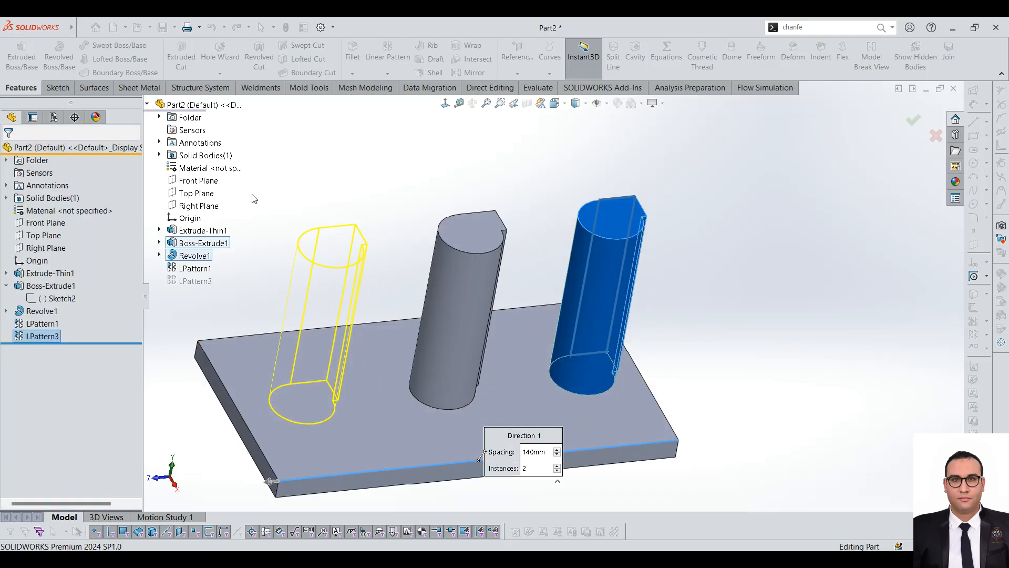
# Step: Expand the Solid Bodies folder, highlight the body in it, and compare which posts LPattern1 and LPattern3 create
pyautogui.click(7, 198)
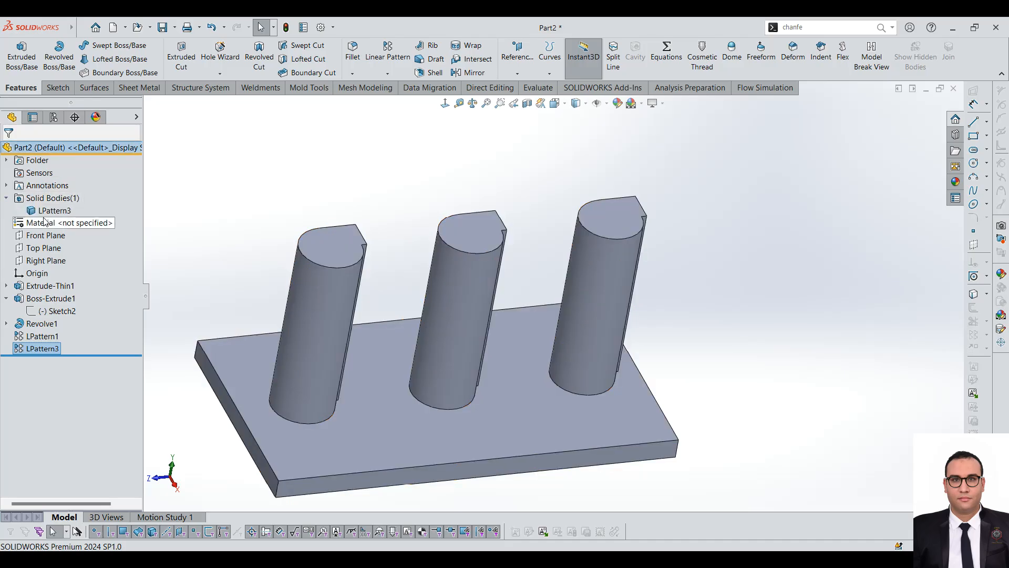
pyautogui.click(54, 210)
pyautogui.moveTo(554, 281); pyautogui.dragTo(445, 263, button='middle')
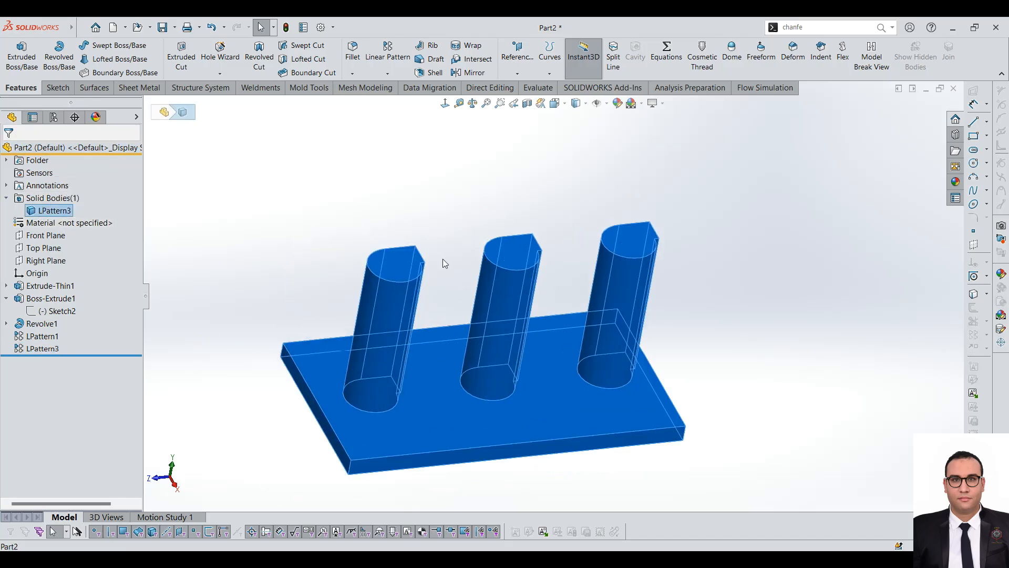
pyautogui.click(39, 337)
pyautogui.click(42, 349)
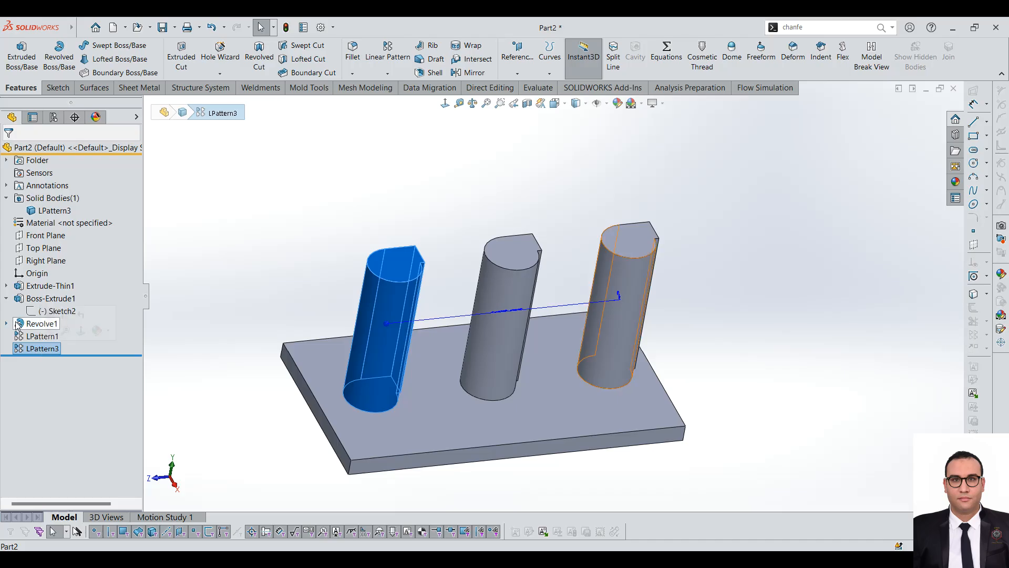
pyautogui.click(43, 337)
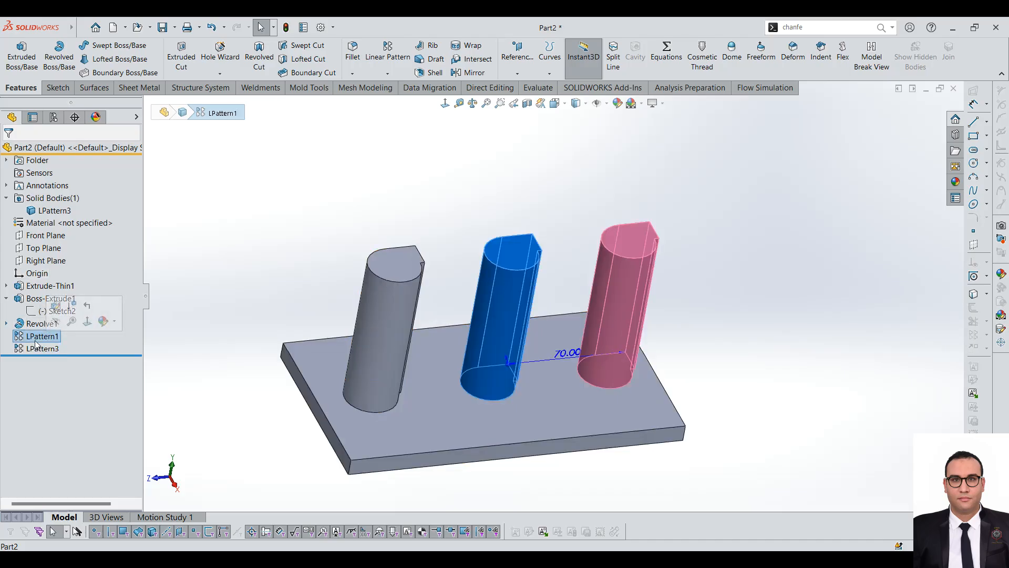
# Step: Switch to Part6, start a Circular Pattern and choose the second perforated plate as the body to pattern
pyautogui.click(313, 217)
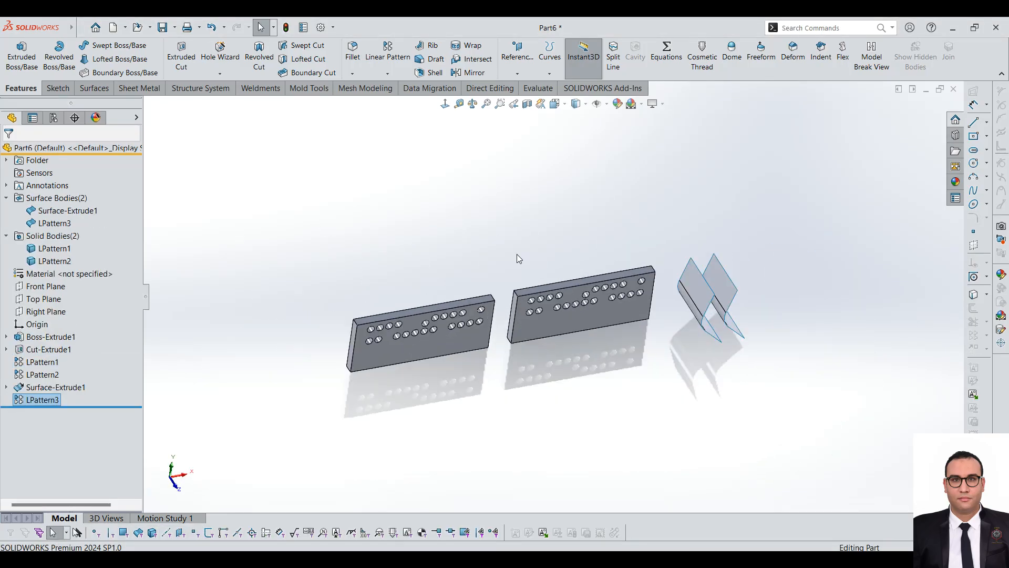
pyautogui.click(389, 74)
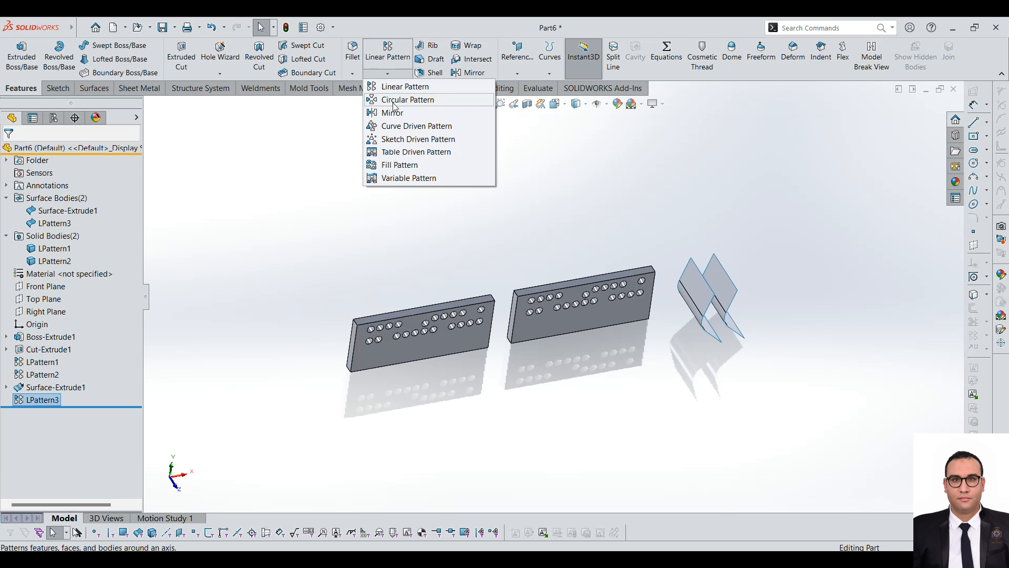
pyautogui.click(395, 101)
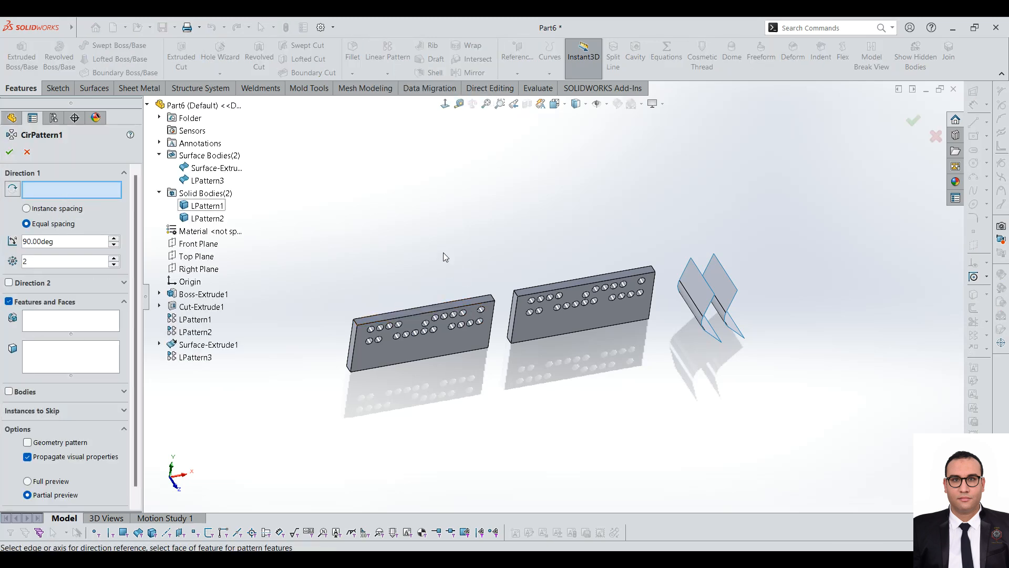
pyautogui.scroll(-1, 418, 263)
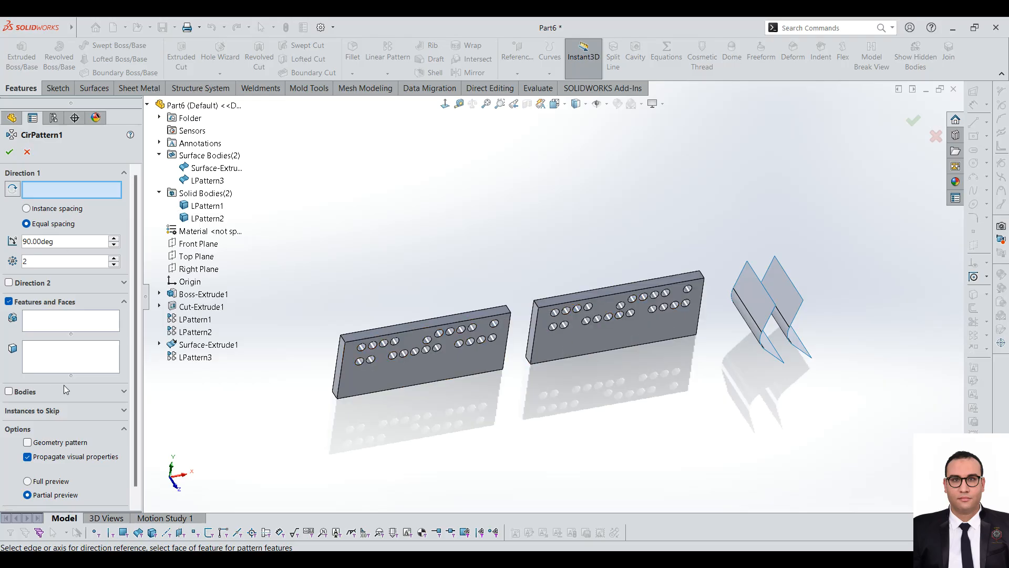
pyautogui.click(31, 393)
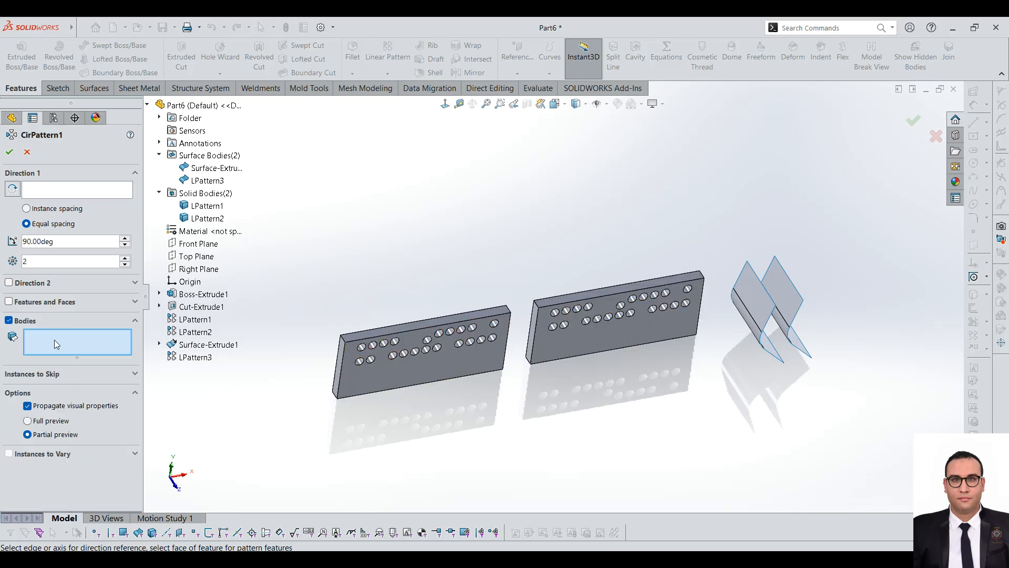
pyautogui.click(578, 347)
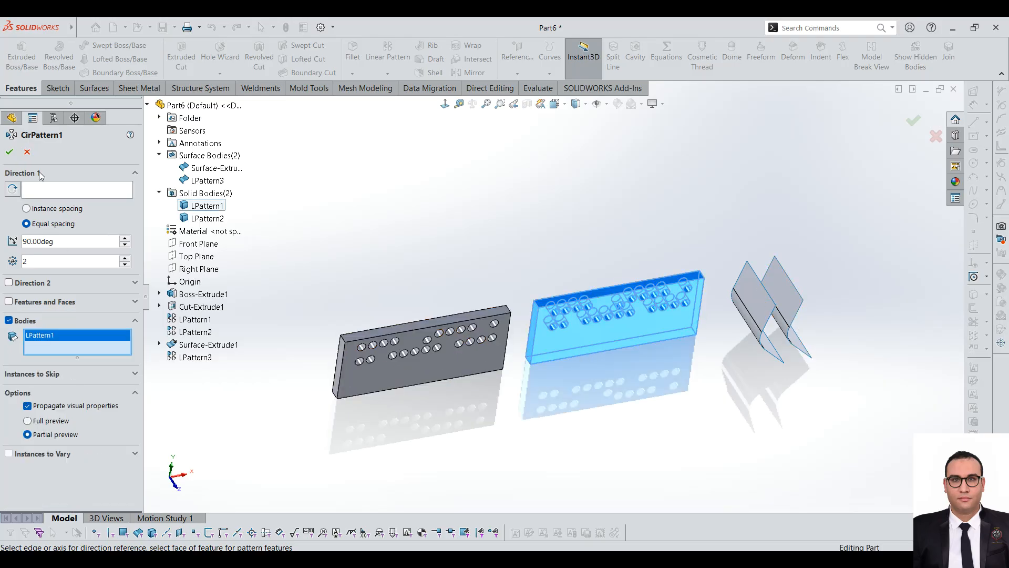
# Step: Use the short edge at the first plate's upper-left corner as the pattern axis and reverse the rotation direction
pyautogui.click(55, 192)
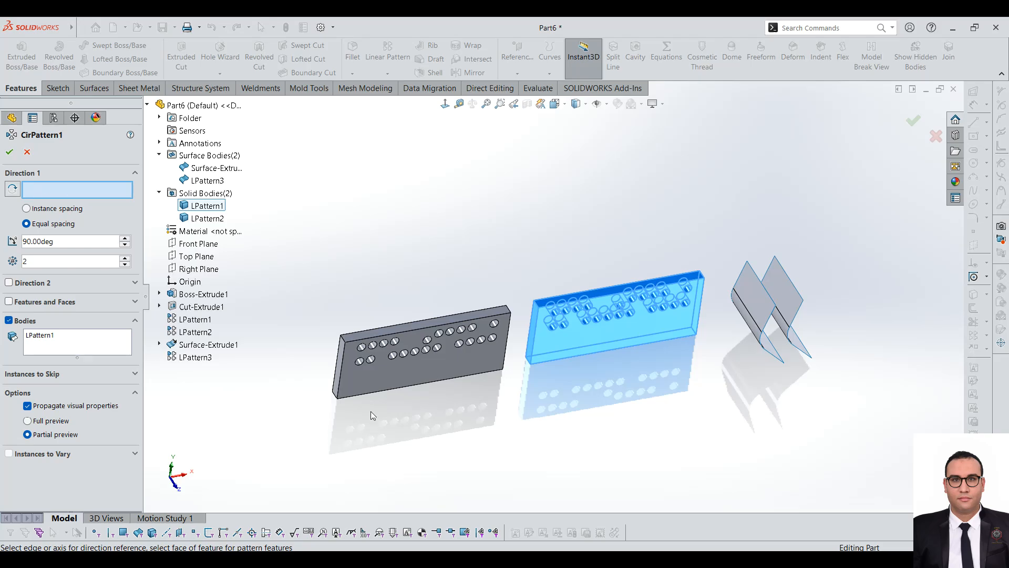
pyautogui.click(344, 341)
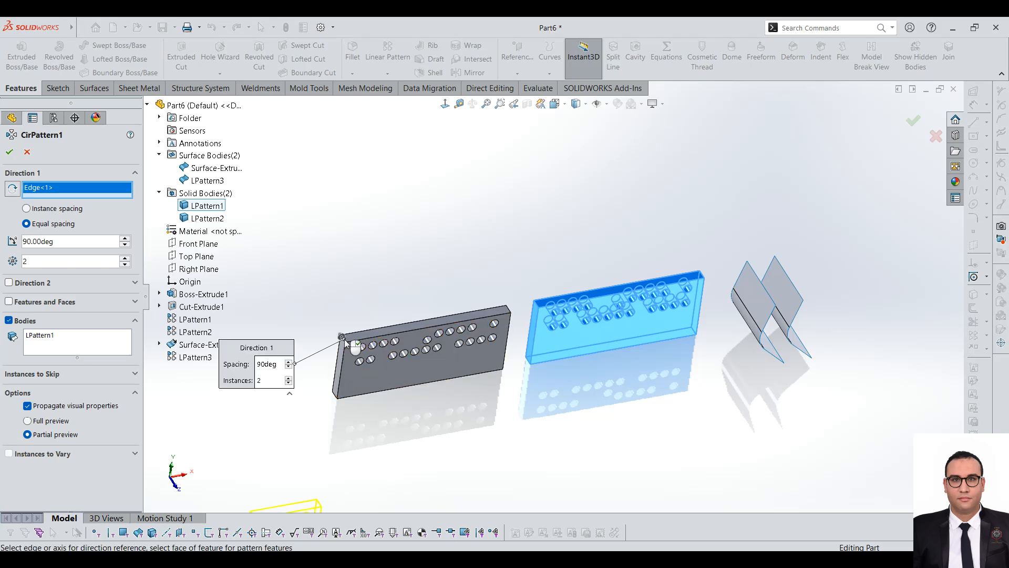
pyautogui.scroll(3, 386, 390)
pyautogui.click(13, 189)
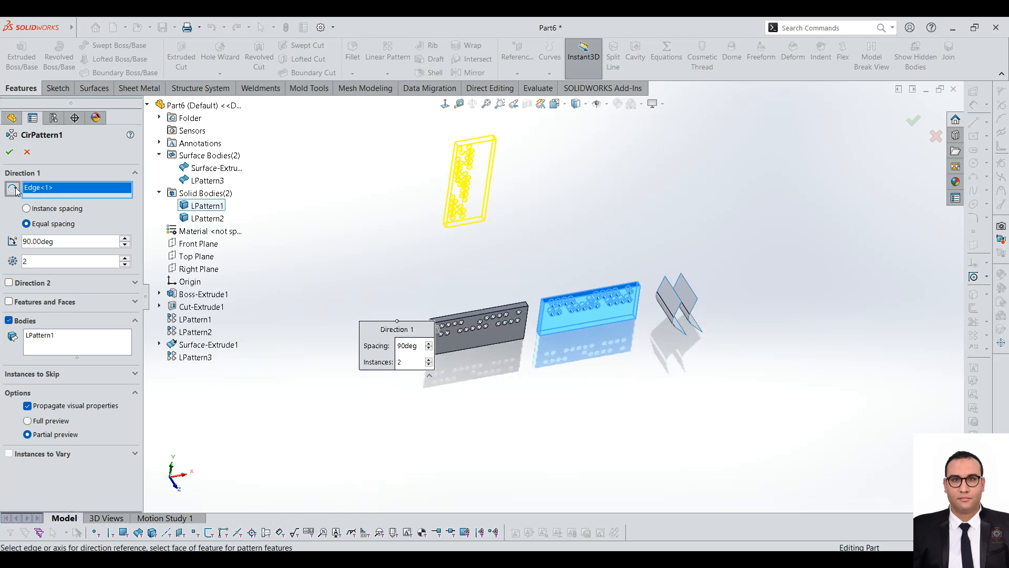
pyautogui.scroll(-2, 513, 164)
pyautogui.moveTo(570, 279); pyautogui.dragTo(557, 219, button='middle')
pyautogui.scroll(2, 555, 258)
pyautogui.scroll(-2, 555, 258)
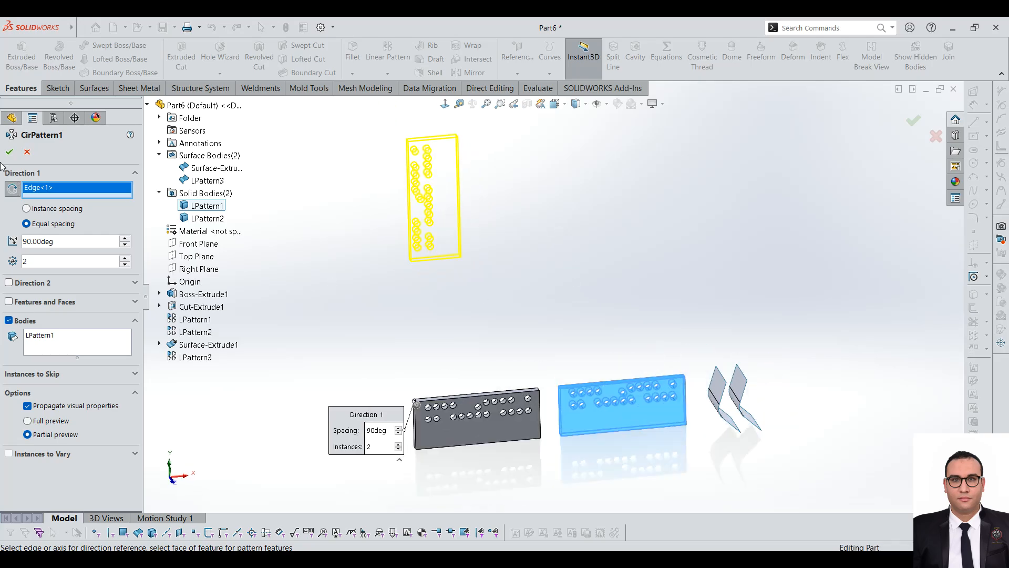
# Step: Raise the number of instances in Direction 1 to 4
pyautogui.click(125, 263)
pyautogui.scroll(2, 517, 322)
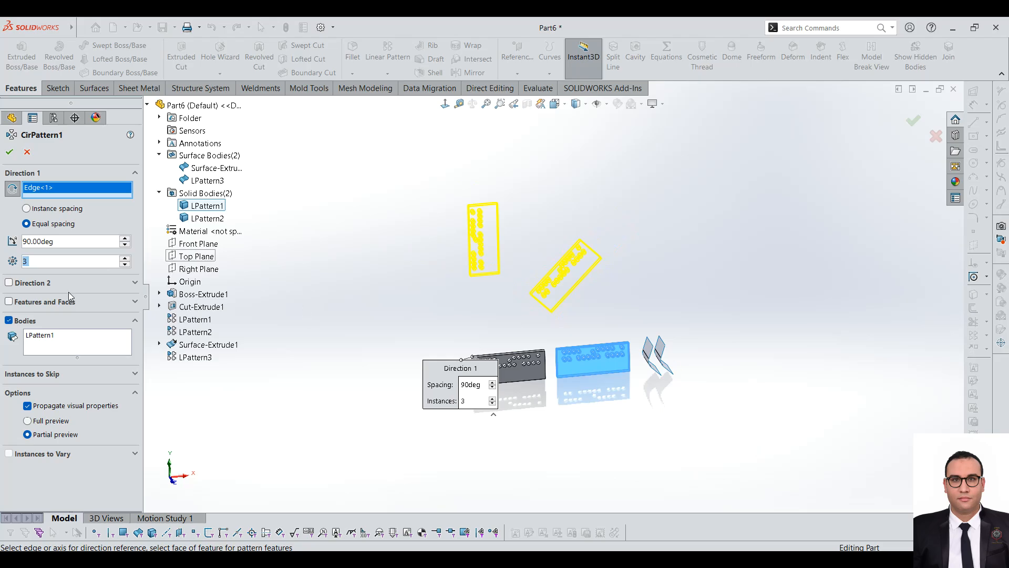
pyautogui.scroll(-1, 489, 246)
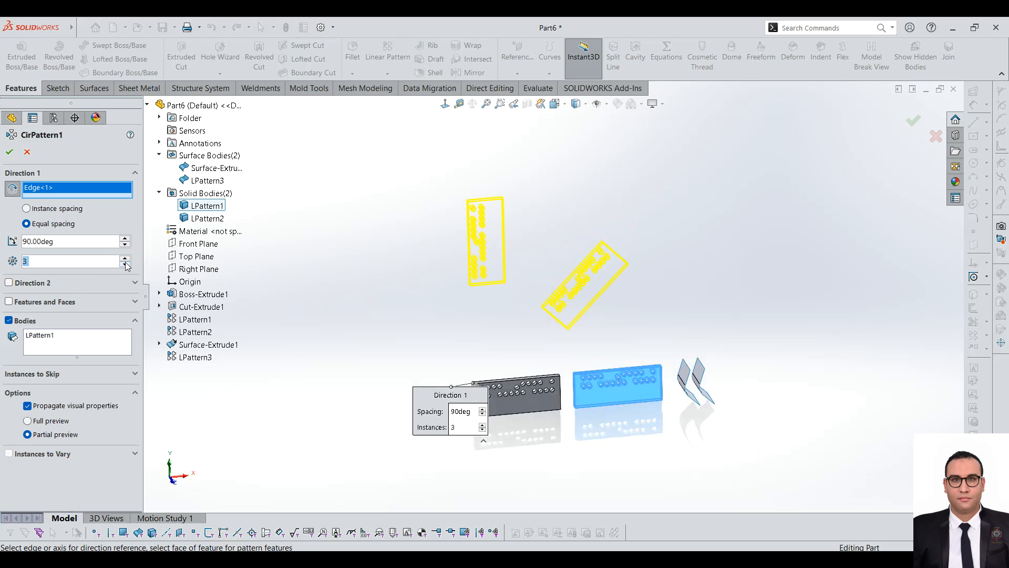
# Step: Try instance spacing for Direction 1, return to equal spacing and set the total angle to 360 degrees
pyautogui.click(61, 212)
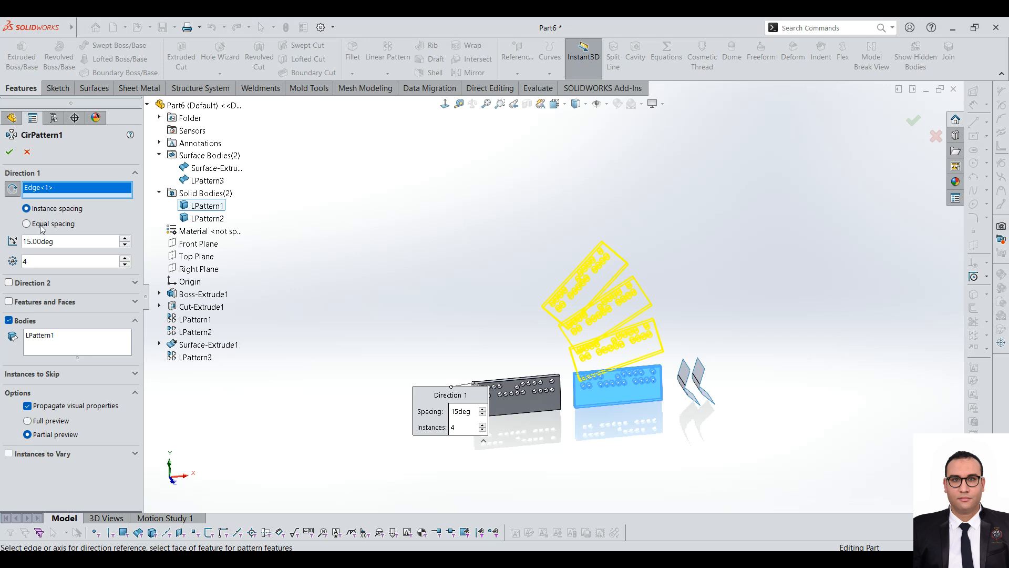
pyautogui.click(42, 225)
pyautogui.doubleClick(78, 241)
pyautogui.write('360')
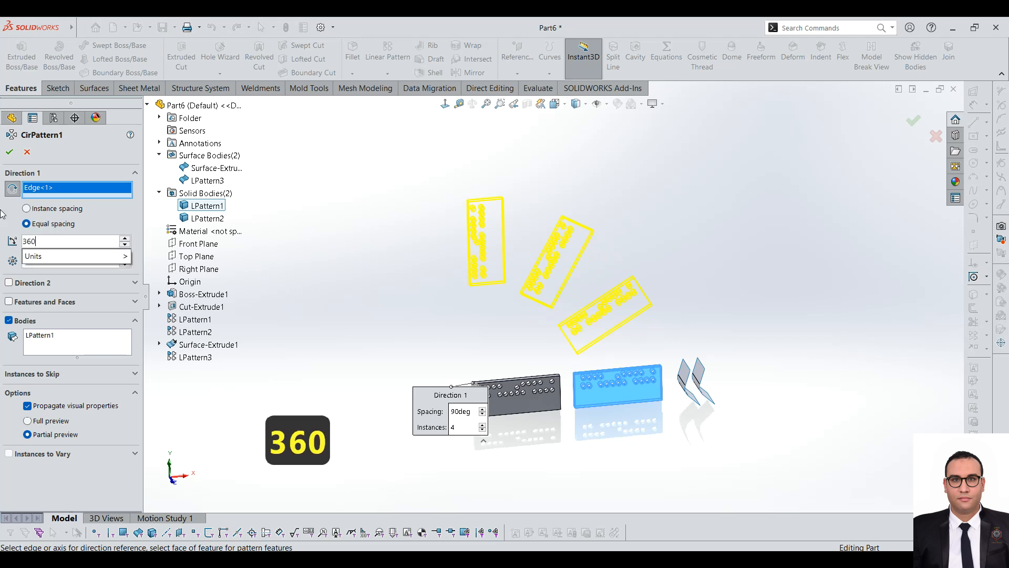
pyautogui.press('Return')
pyautogui.scroll(-3, 631, 309)
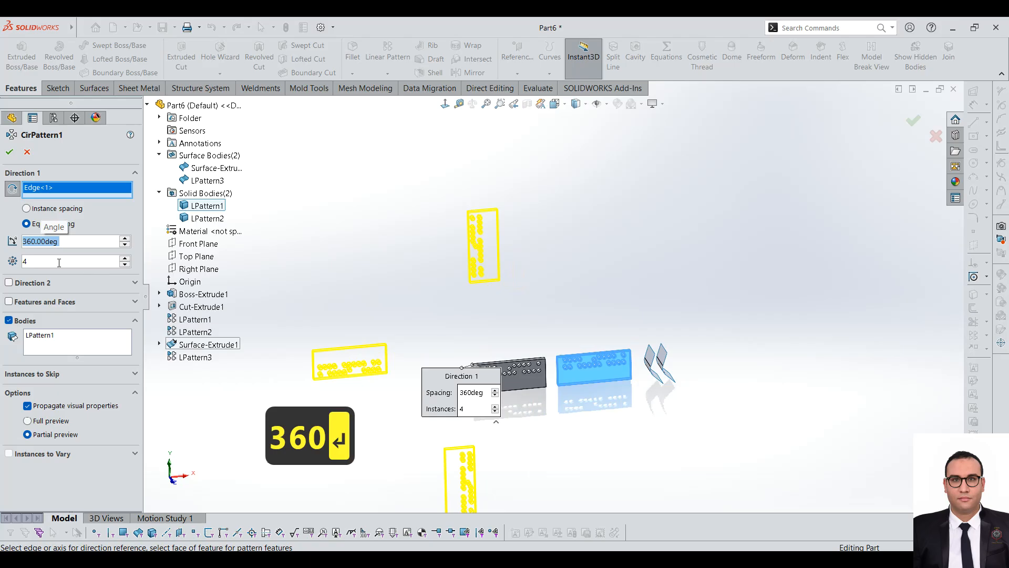
# Step: Set the total angle of Direction 1 to 180 degrees and inspect the previewed plates
pyautogui.write('180')
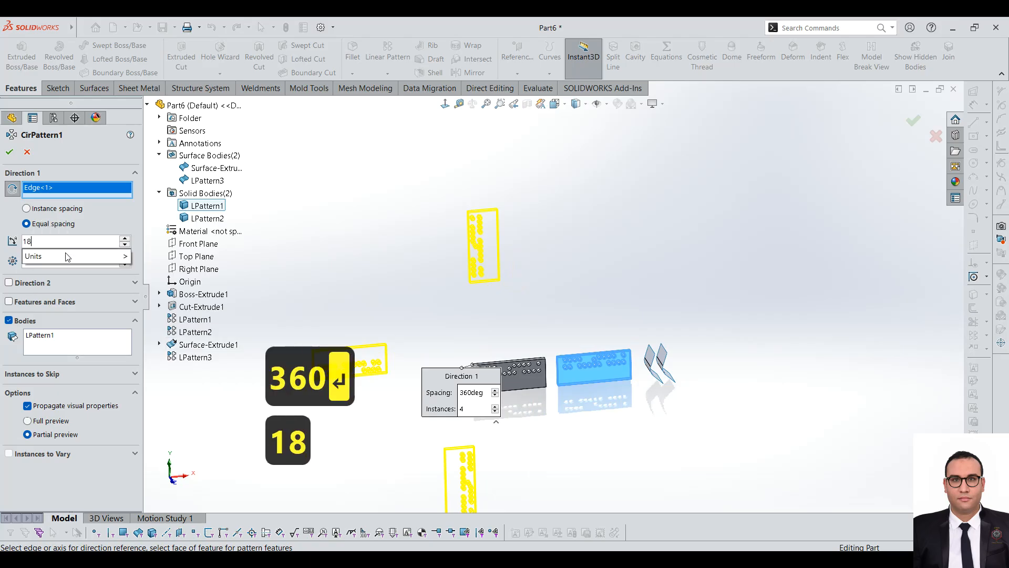
pyautogui.press('Return')
pyautogui.scroll(2, 552, 310)
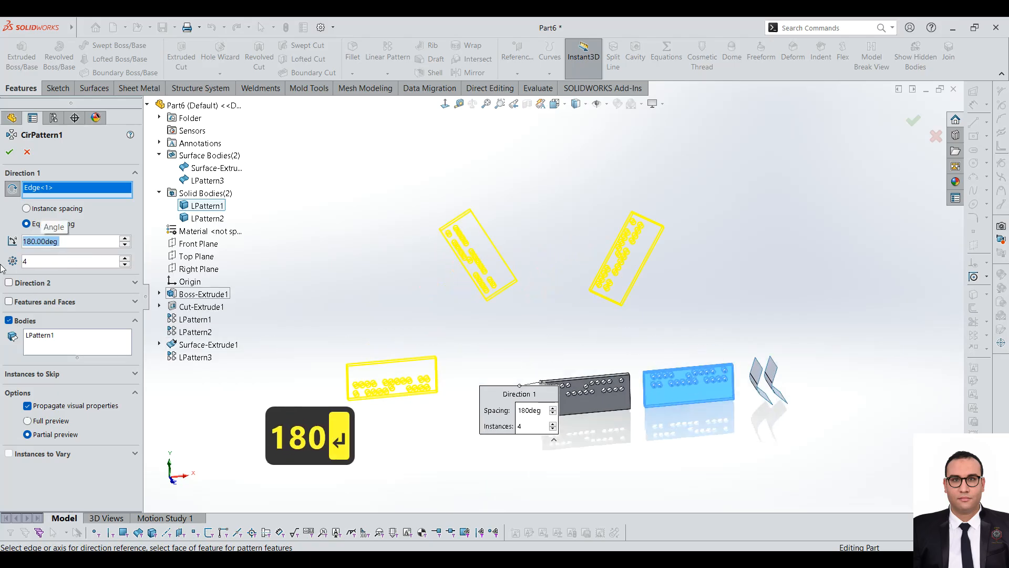
pyautogui.scroll(-3, 496, 370)
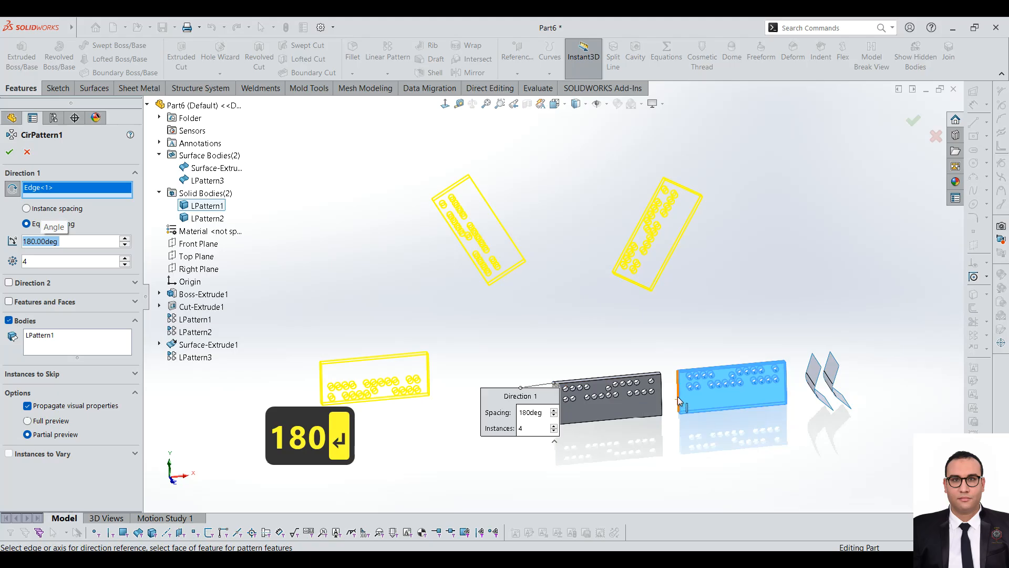
pyautogui.scroll(-2, 492, 392)
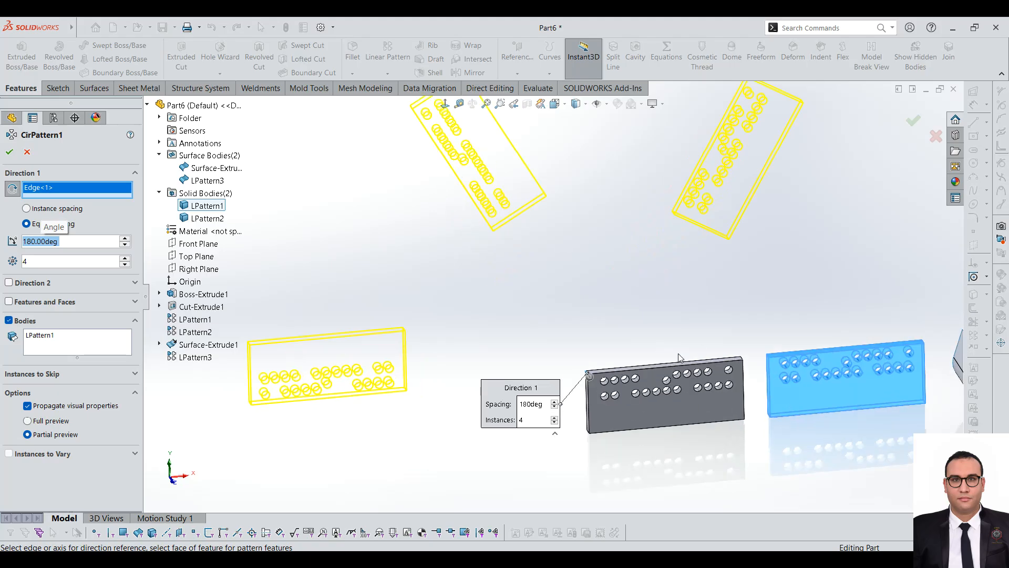
pyautogui.scroll(-2, 603, 371)
pyautogui.moveTo(610, 382); pyautogui.dragTo(645, 416, button='middle')
pyautogui.scroll(2, 611, 381)
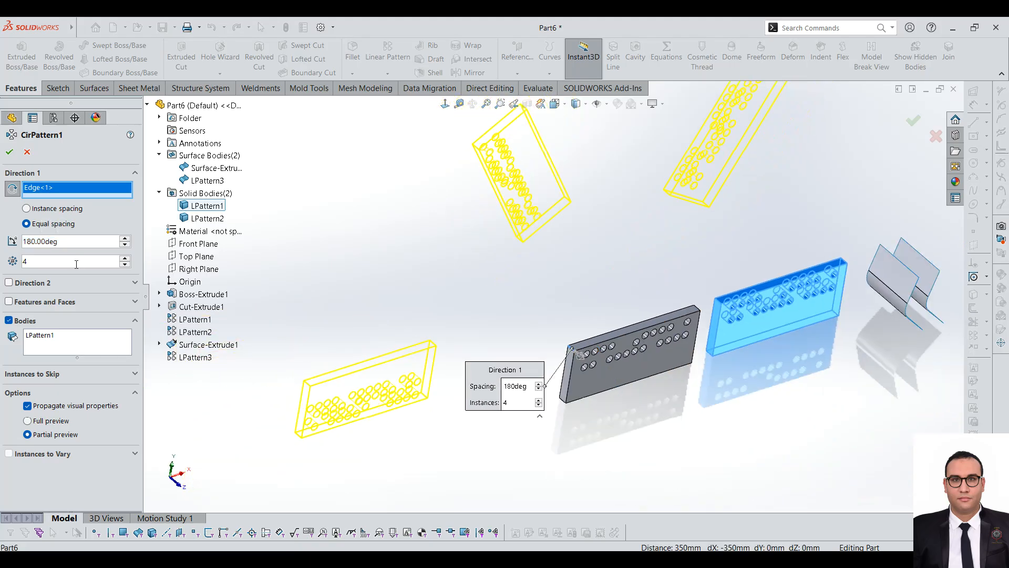
# Step: Enable Direction 2 for the circular pattern and set it to 2 instances
pyautogui.click(28, 283)
pyautogui.scroll(1, 615, 349)
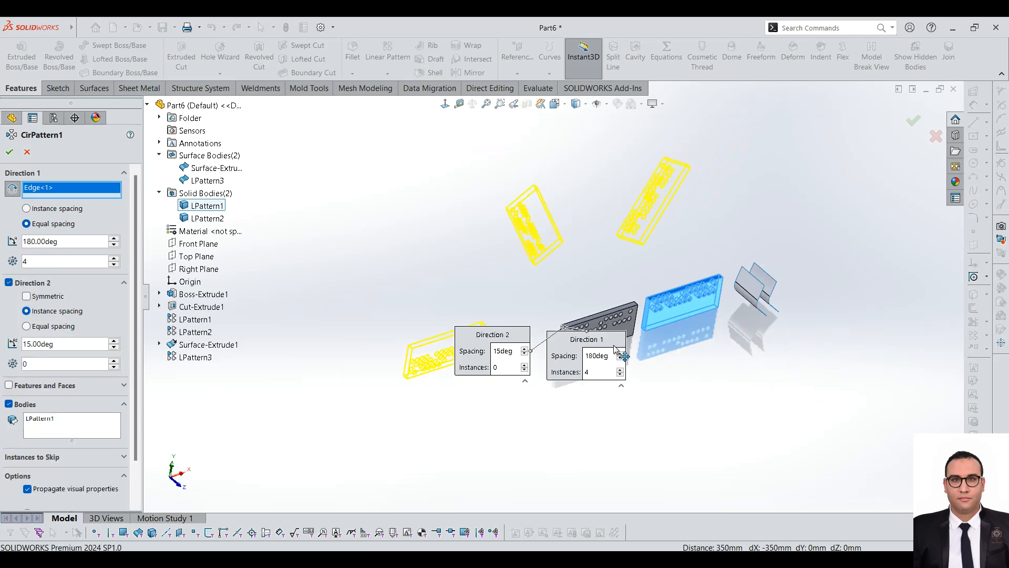
pyautogui.moveTo(613, 346); pyautogui.dragTo(596, 321, button='middle')
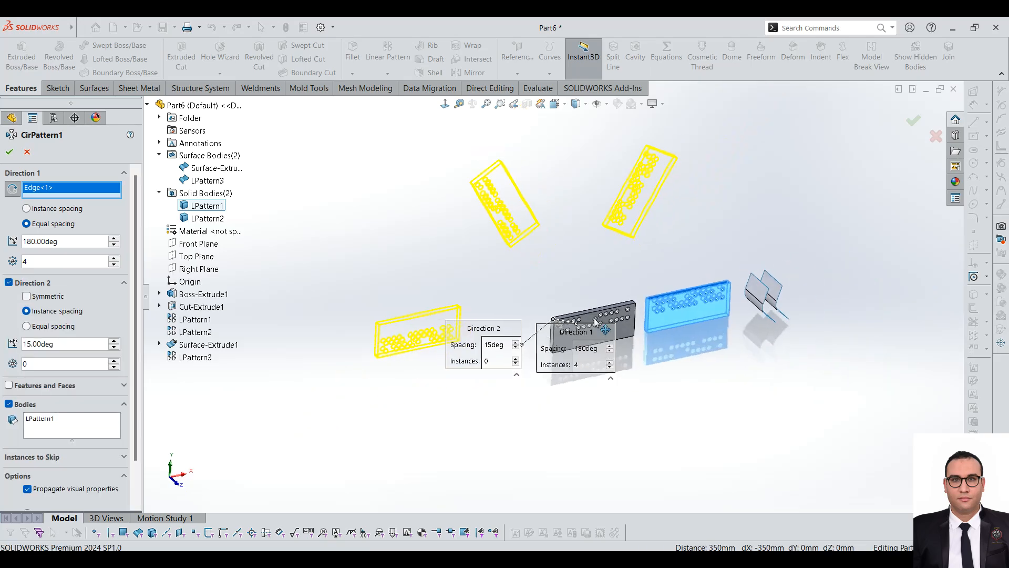
pyautogui.doubleClick(54, 365)
pyautogui.write('2')
pyautogui.press('Return')
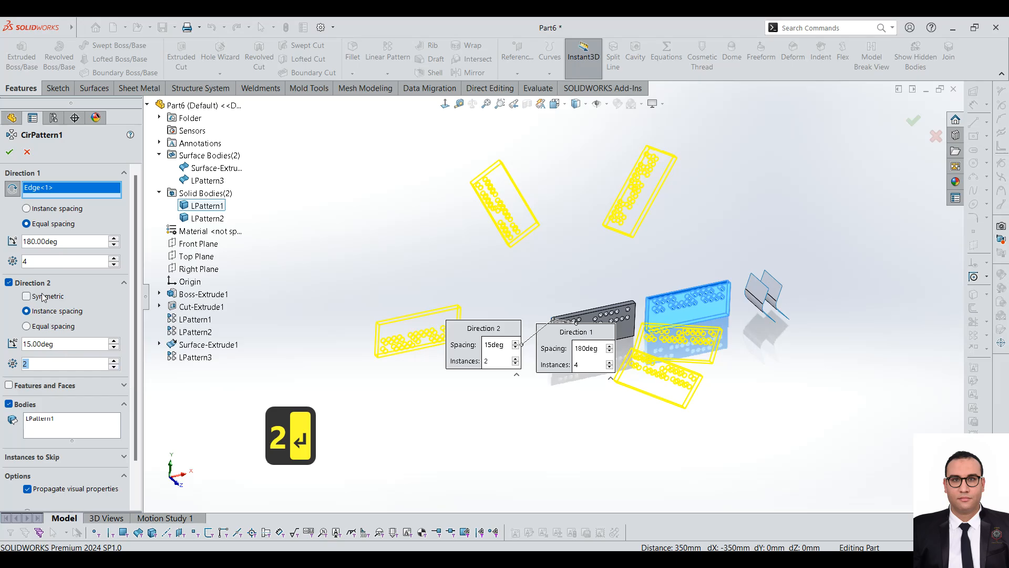
# Step: Turn the Symmetric option for Direction 2 on and back off to compare the pattern previews
pyautogui.click(26, 296)
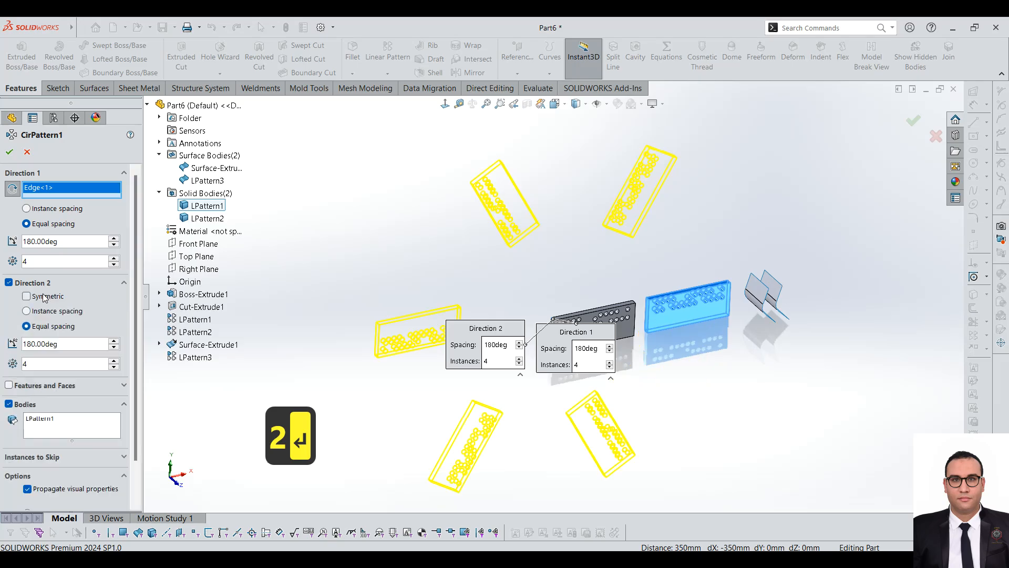
pyautogui.click(45, 297)
pyautogui.click(45, 297)
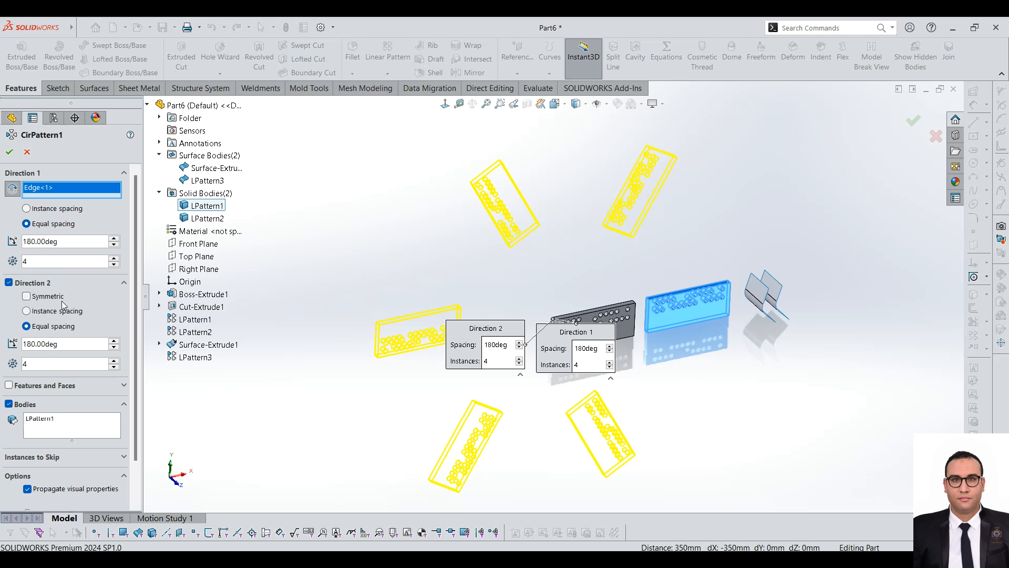
# Step: Turn off Direction 2 for the circular pattern and expand the Instances to Skip and Instances to Vary options
pyautogui.click(28, 284)
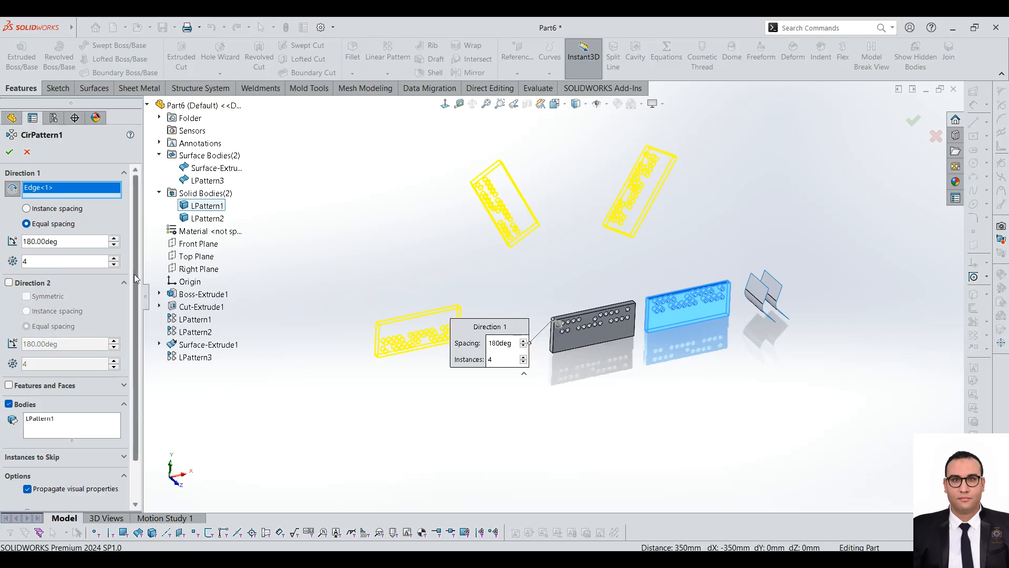
pyautogui.scroll(-2, 137, 327)
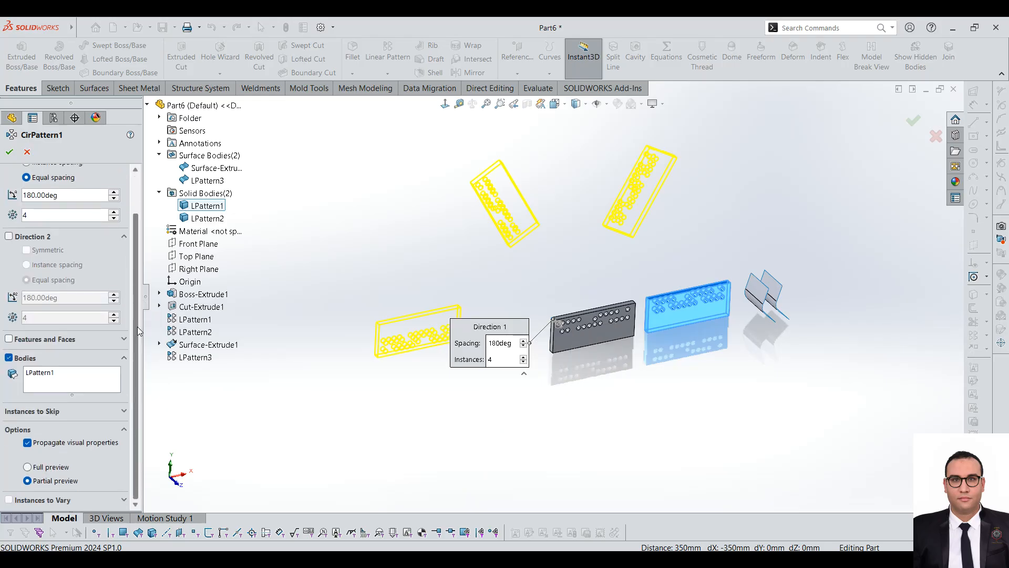
pyautogui.click(87, 419)
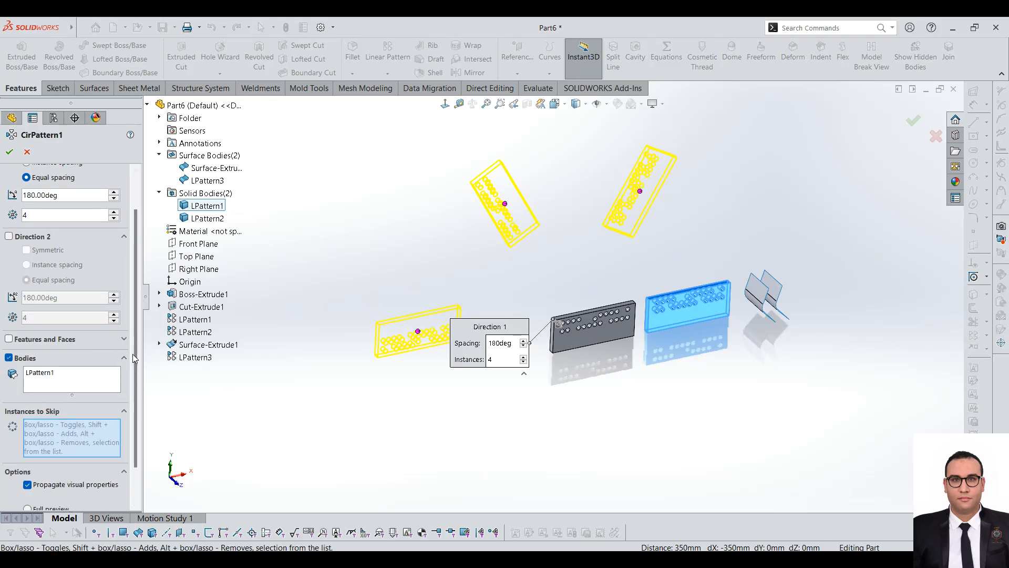
pyautogui.scroll(-2, 132, 430)
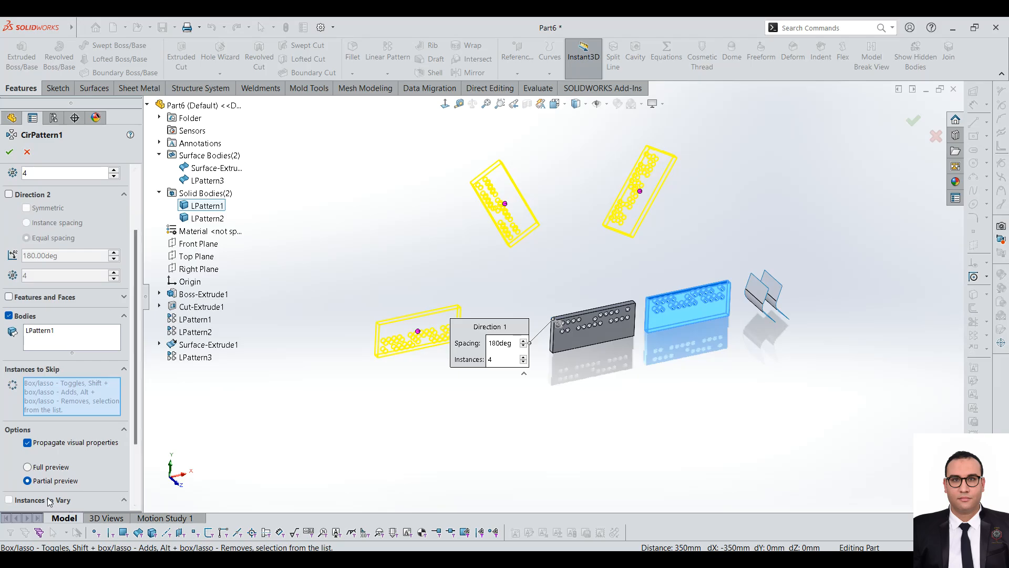
pyautogui.scroll(-3, 63, 421)
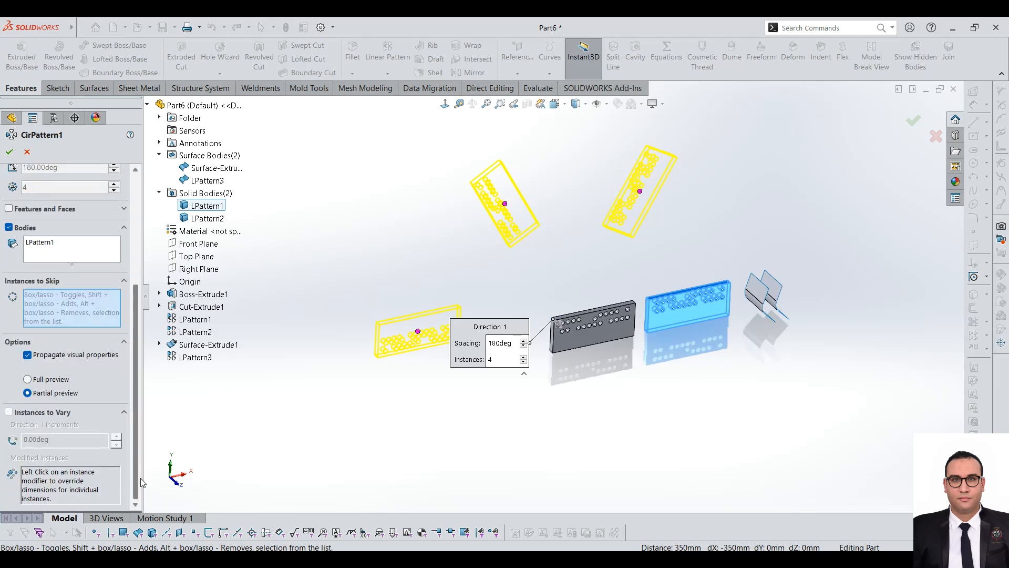
# Step: Try skipping the second instance of the plate pattern, then restore it
pyautogui.click(640, 191)
pyautogui.click(640, 191)
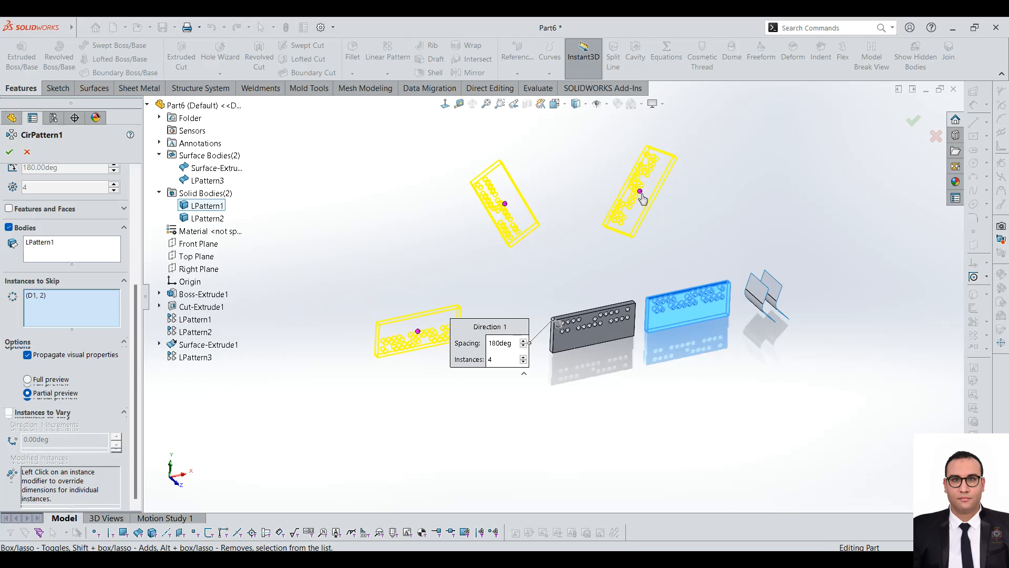
pyautogui.rightClick(640, 192)
pyautogui.press('Escape')
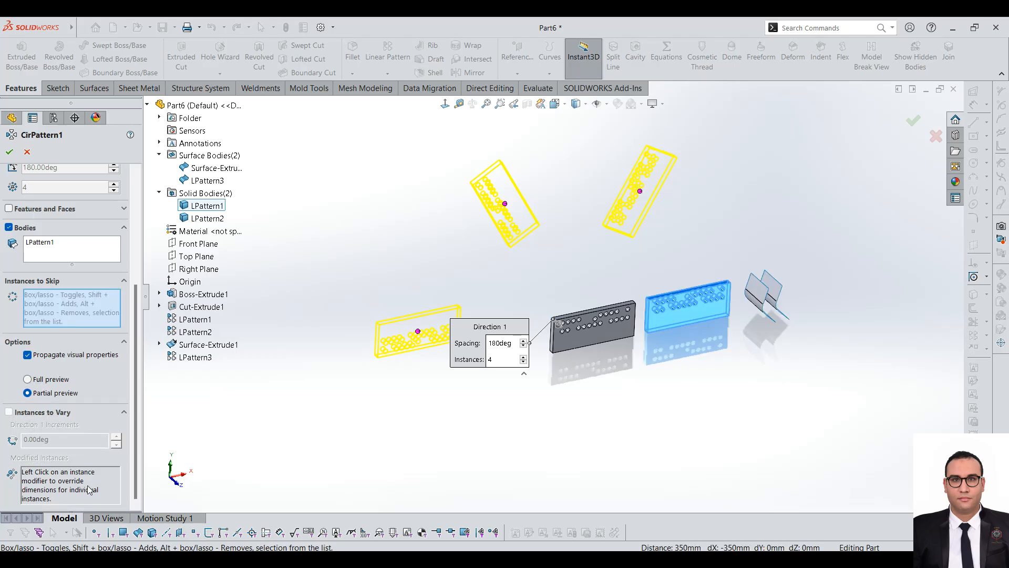
# Step: Collapse the Instances to Vary options and accept the circular pattern of the plate body with 4 instances over 180 degrees
pyautogui.click(41, 412)
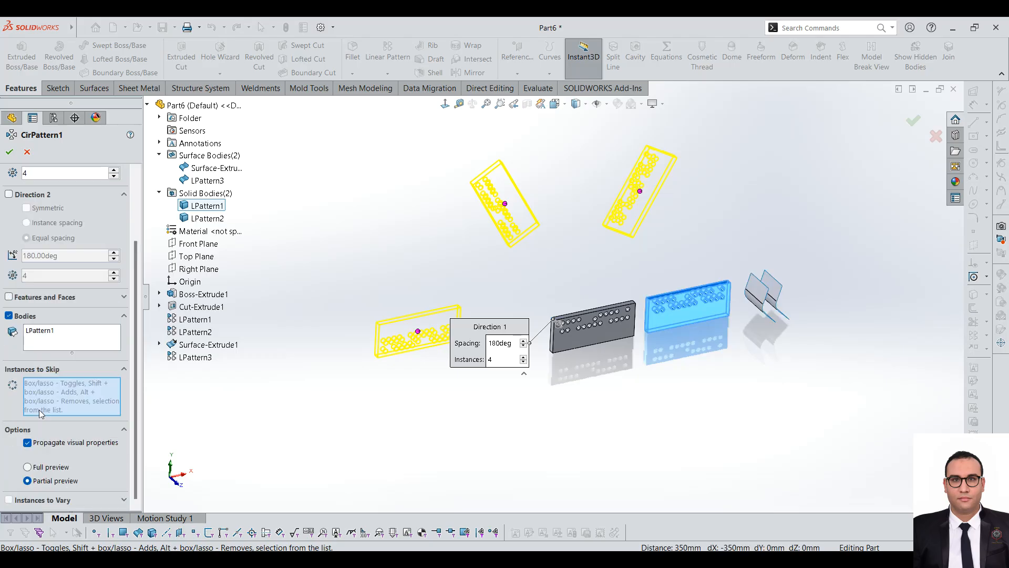
pyautogui.rightClick(640, 191)
pyautogui.click(655, 198)
pyautogui.press('f')
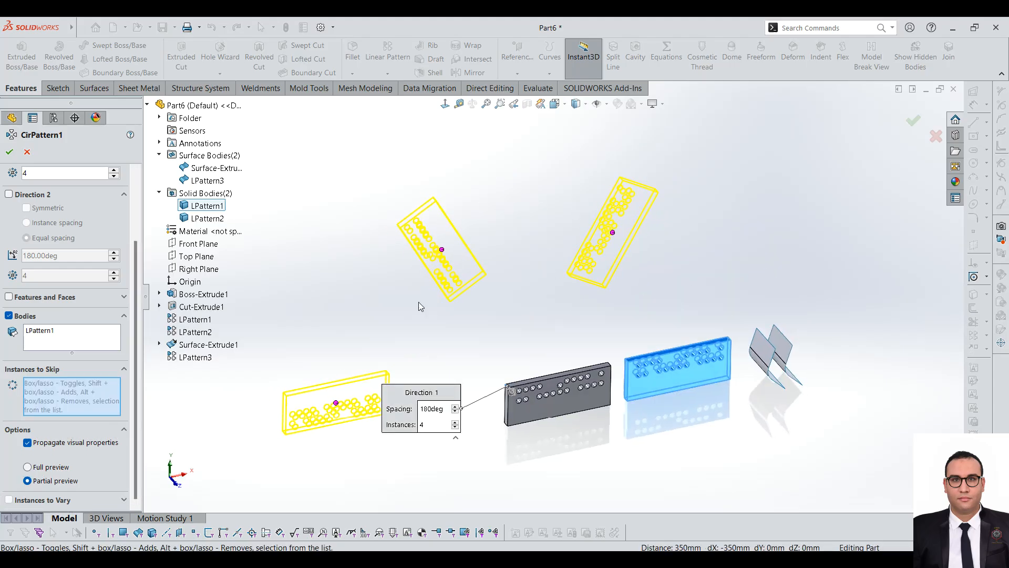
pyautogui.click(9, 152)
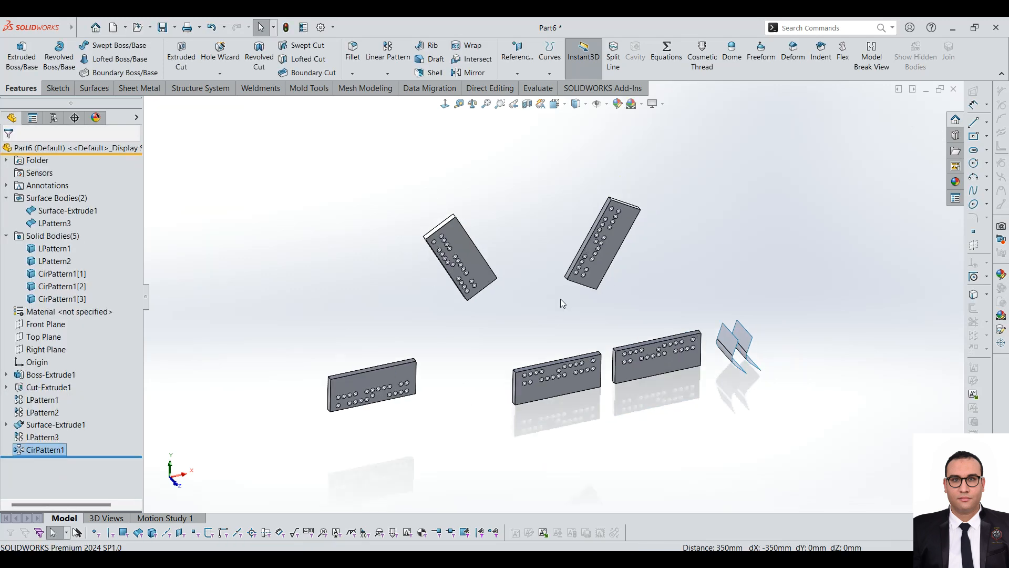
pyautogui.moveTo(561, 308); pyautogui.dragTo(559, 278, button='middle')
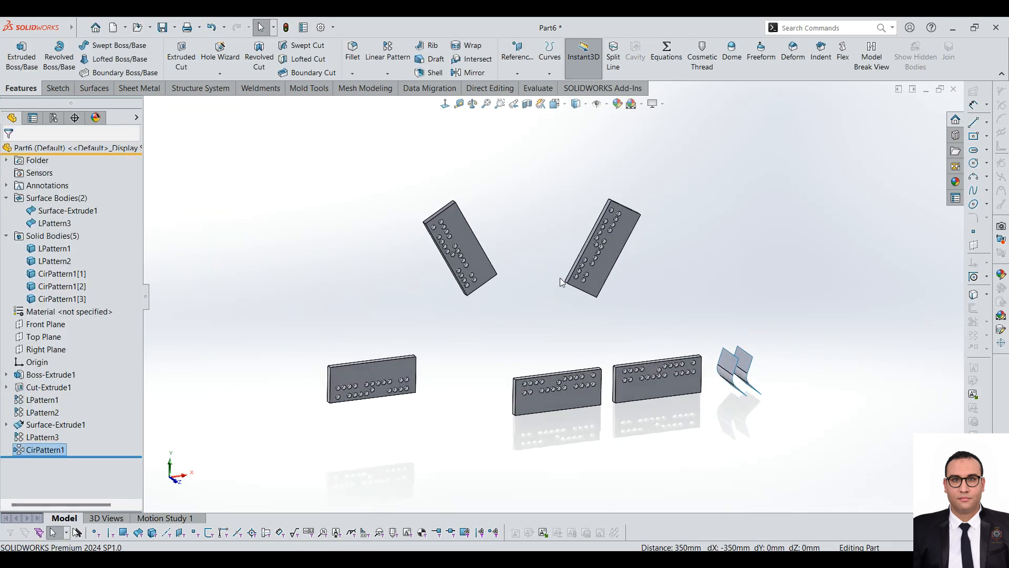
pyautogui.click(387, 73)
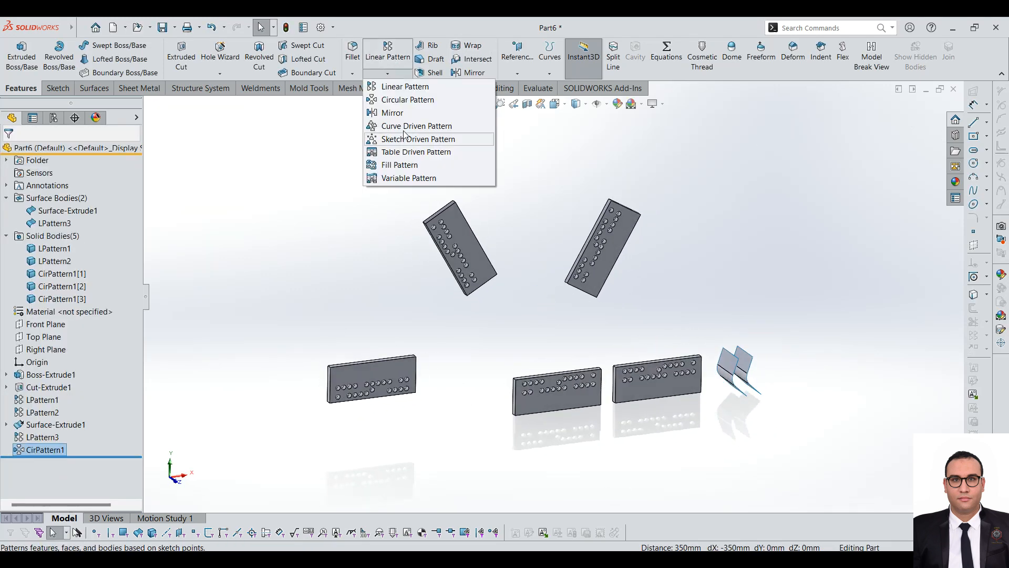
pyautogui.click(415, 100)
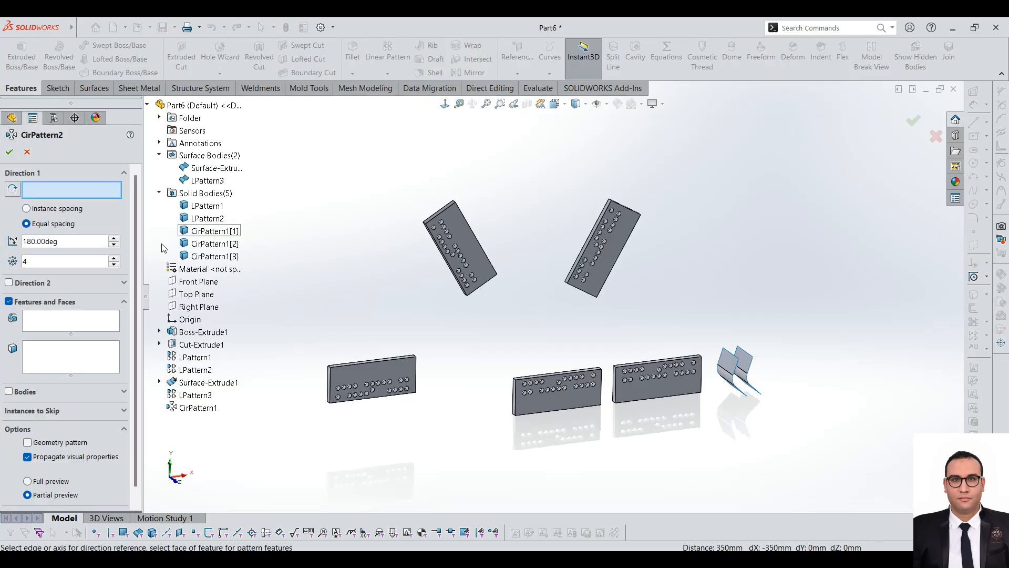
pyautogui.scroll(-1, 137, 278)
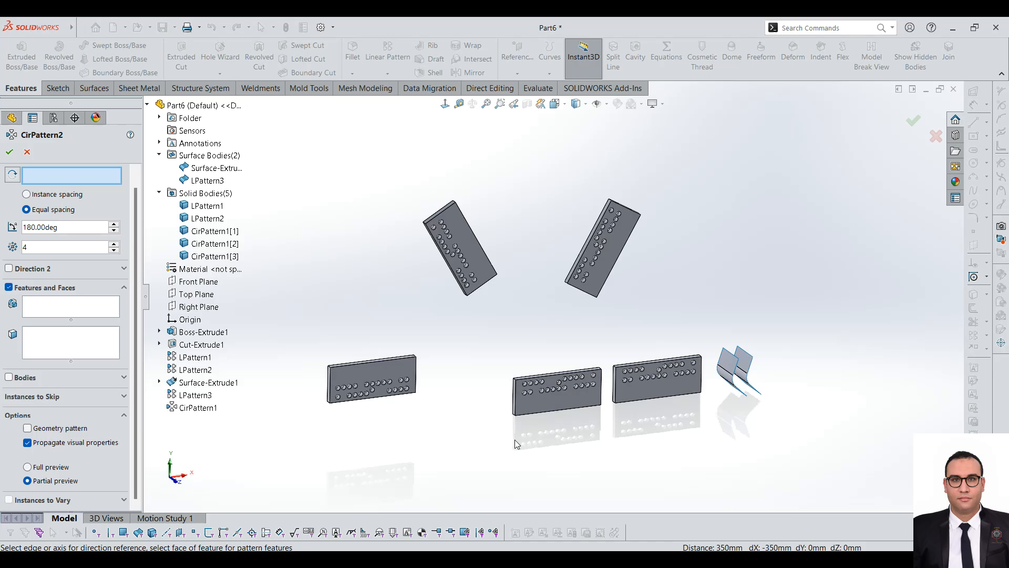
pyautogui.scroll(-2, 555, 420)
pyautogui.scroll(-2, 663, 308)
pyautogui.scroll(2, 707, 342)
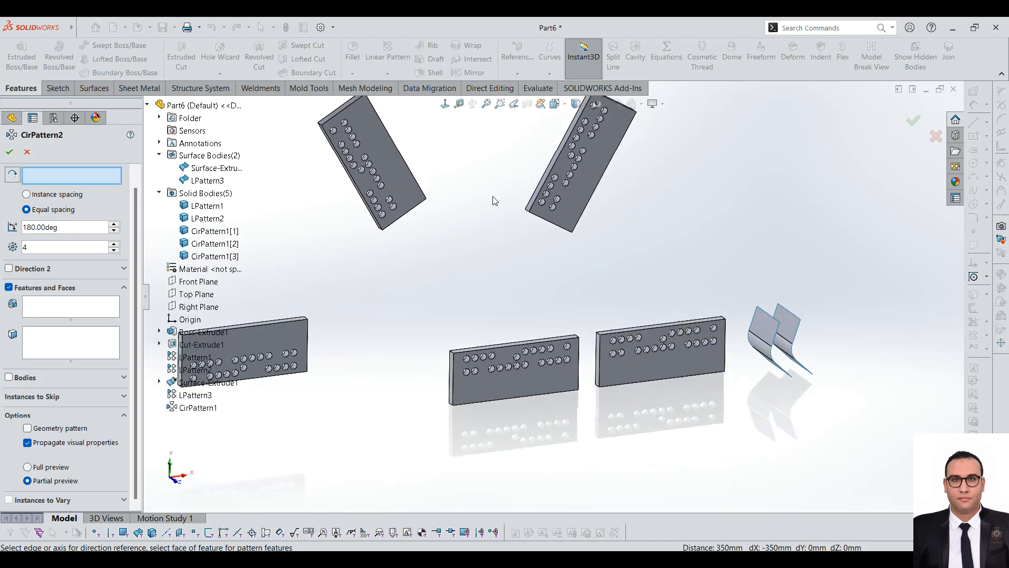
pyautogui.click(26, 151)
# Step: Sketch a six-sided polygon on the original plate's front face, below the rows of holes
pyautogui.click(635, 380)
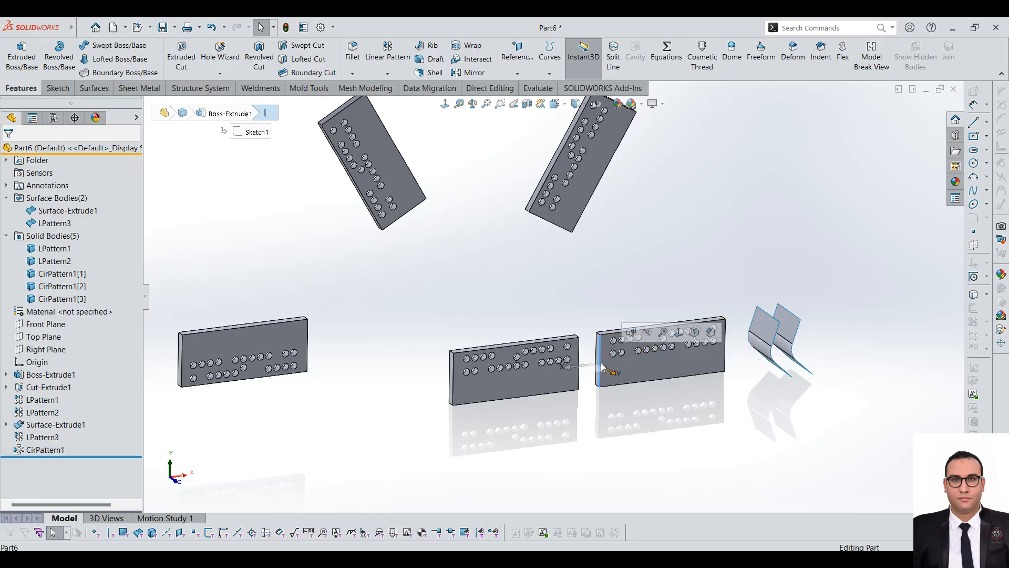
pyautogui.doubleClick(670, 375)
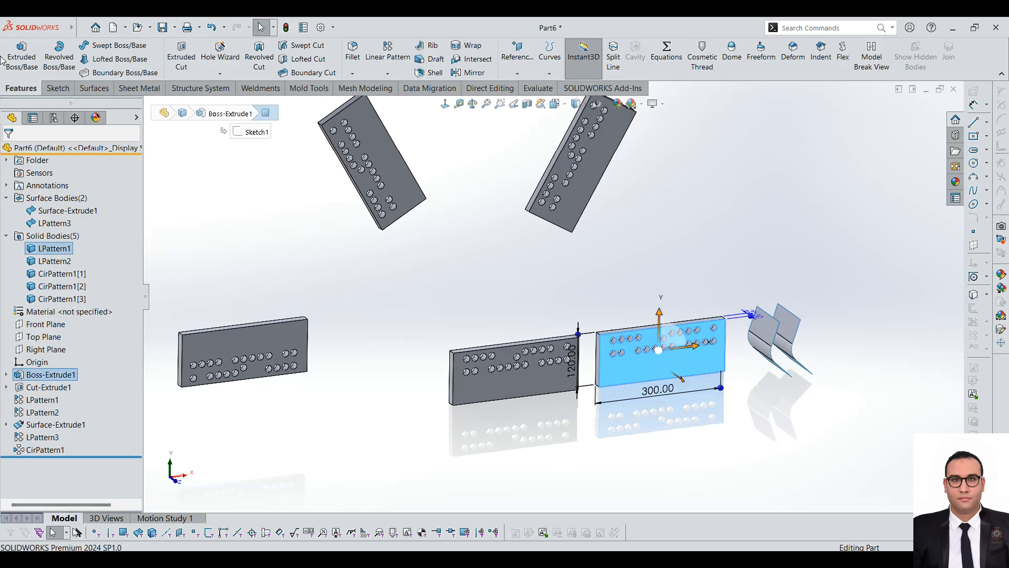
pyautogui.click(58, 88)
pyautogui.click(20, 57)
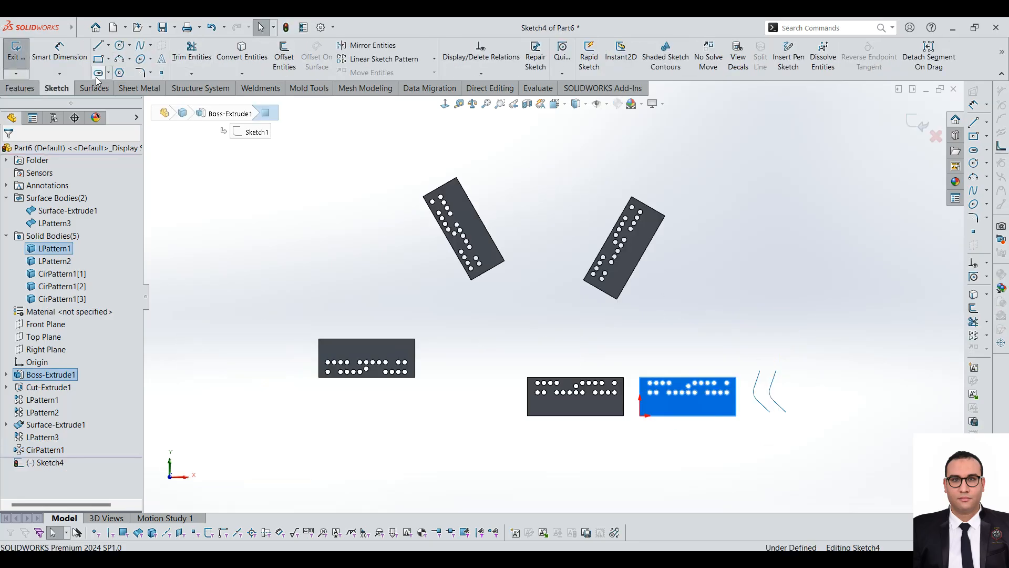
pyautogui.click(120, 73)
pyautogui.scroll(-5, 667, 397)
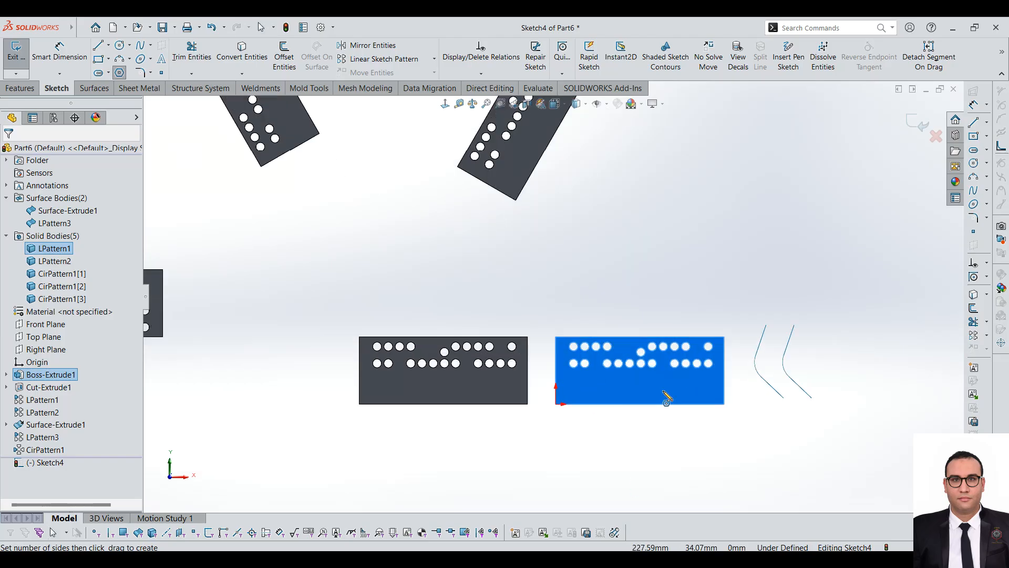
pyautogui.click(659, 406)
pyautogui.click(681, 417)
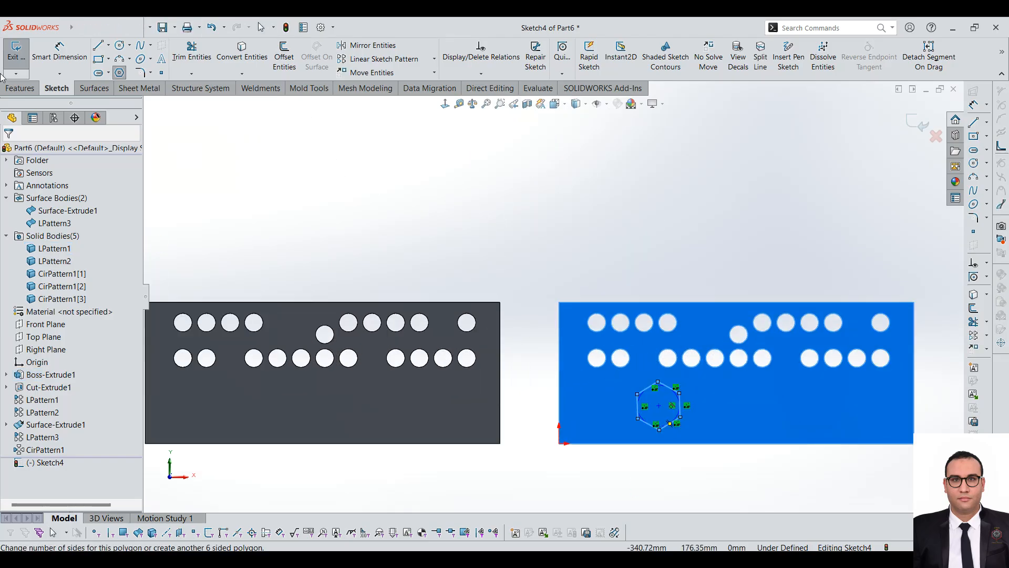
# Step: Extrude the hexagon 121 mm blind out of the plate's front face as a separate solid body
pyautogui.click(20, 88)
pyautogui.click(21, 55)
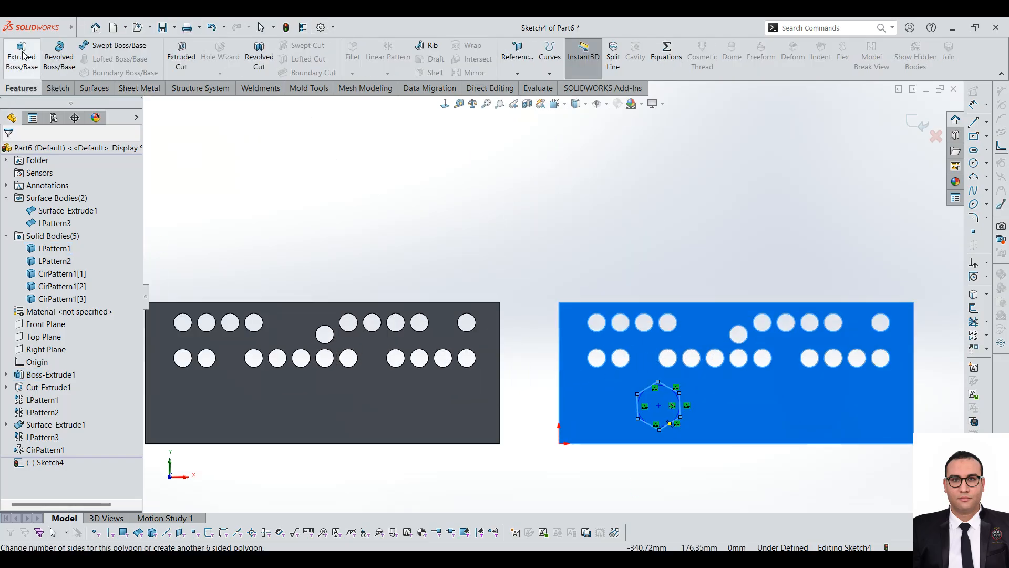
pyautogui.scroll(-5, 632, 321)
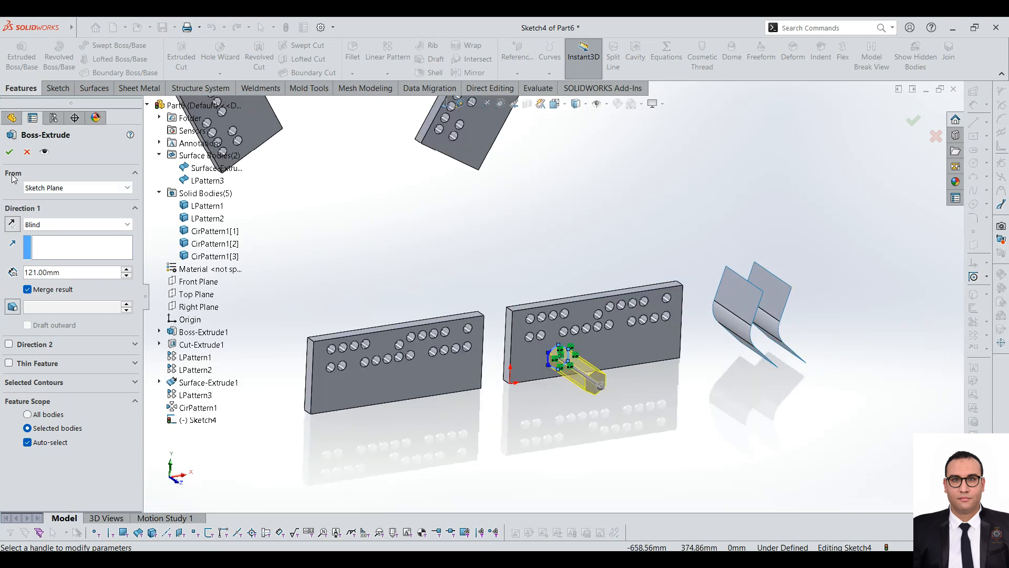
pyautogui.click(10, 152)
pyautogui.scroll(1, 418, 362)
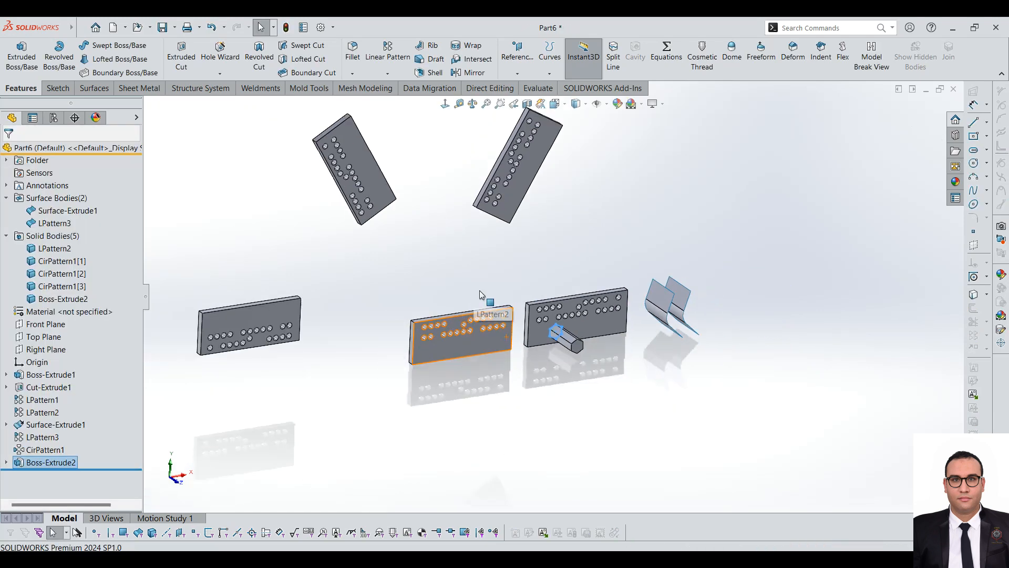
pyautogui.click(479, 289)
pyautogui.scroll(-3, 480, 288)
pyautogui.scroll(3, 480, 289)
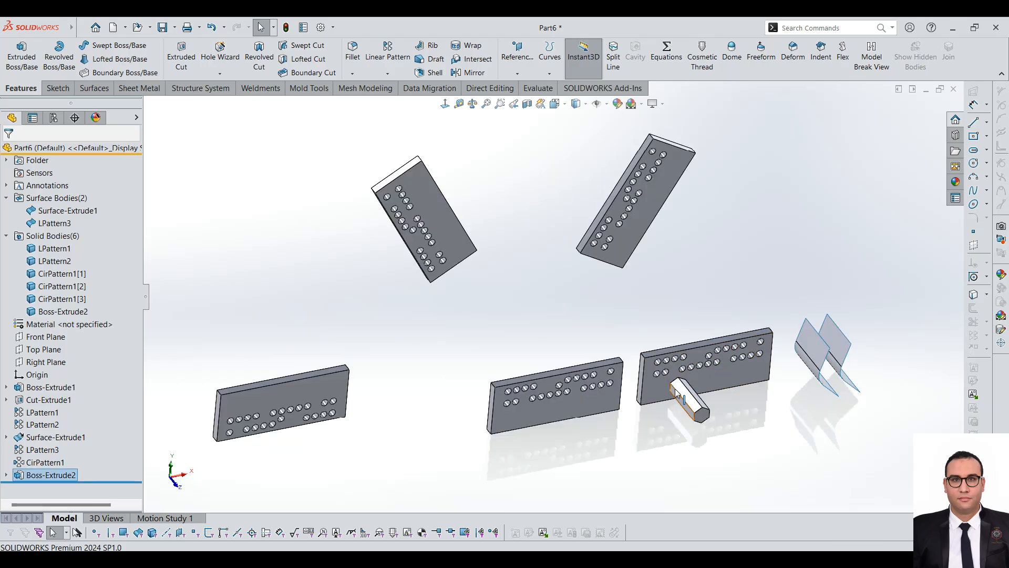
# Step: Sketch a circle on the original plate's front face, beside the hexagonal boss and below the holes
pyautogui.scroll(-3, 729, 414)
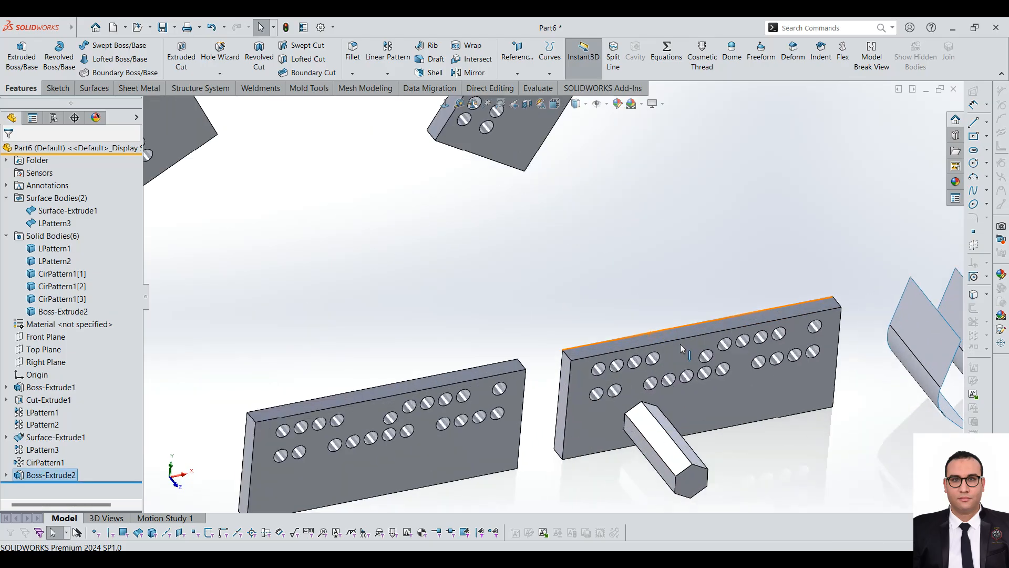
pyautogui.click(724, 414)
pyautogui.click(58, 88)
pyautogui.click(16, 52)
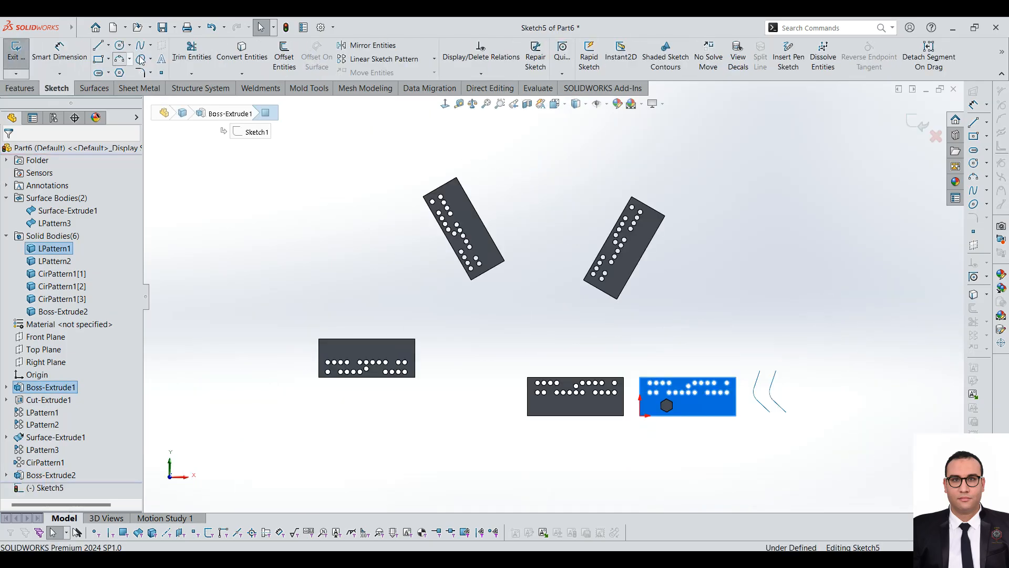
pyautogui.click(120, 46)
pyautogui.scroll(-5, 615, 420)
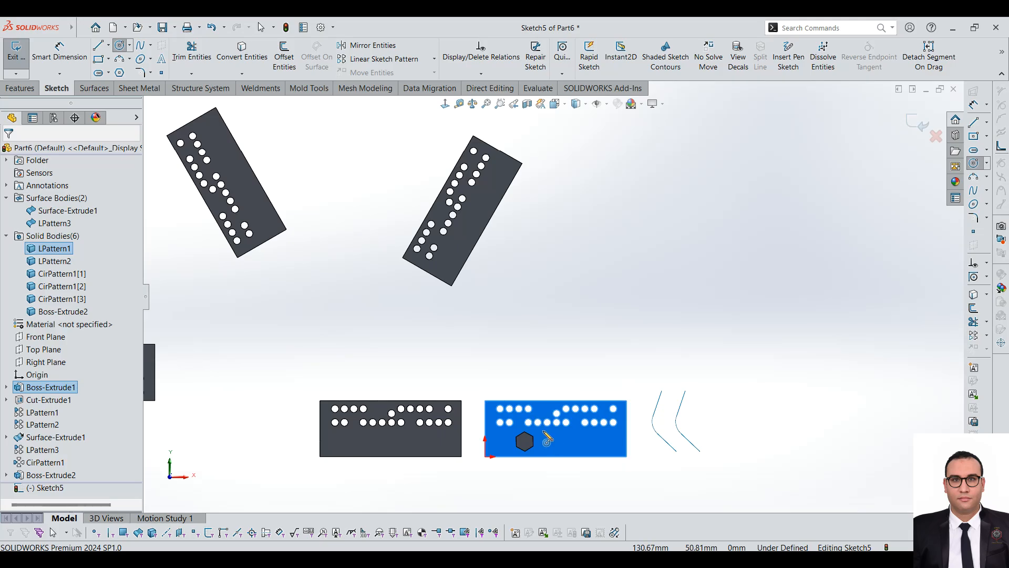
pyautogui.click(613, 417)
pyautogui.click(636, 432)
# Step: Cut the circle through the plate with a 121 mm blind Extruded Cut
pyautogui.click(21, 88)
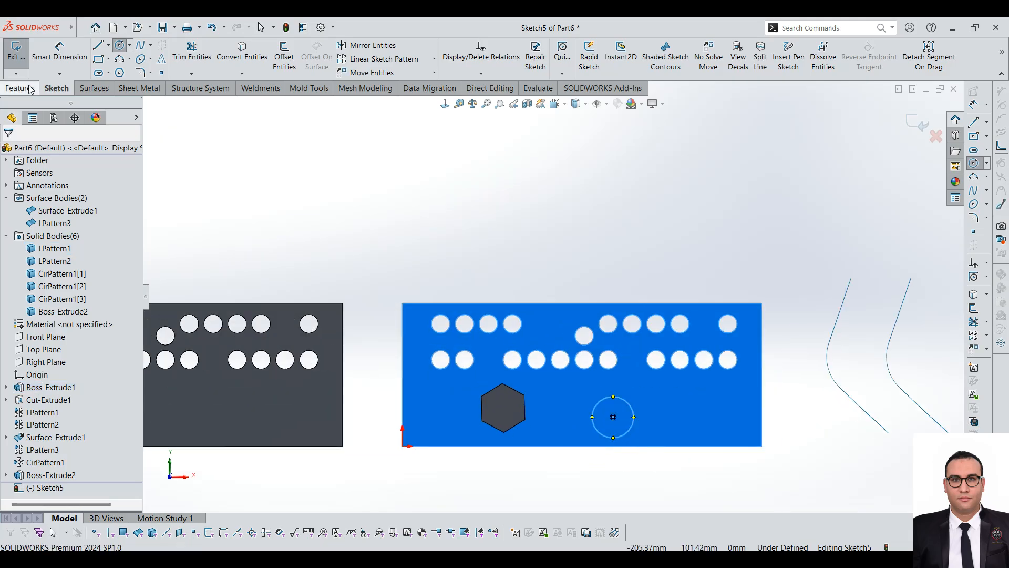
pyautogui.click(181, 52)
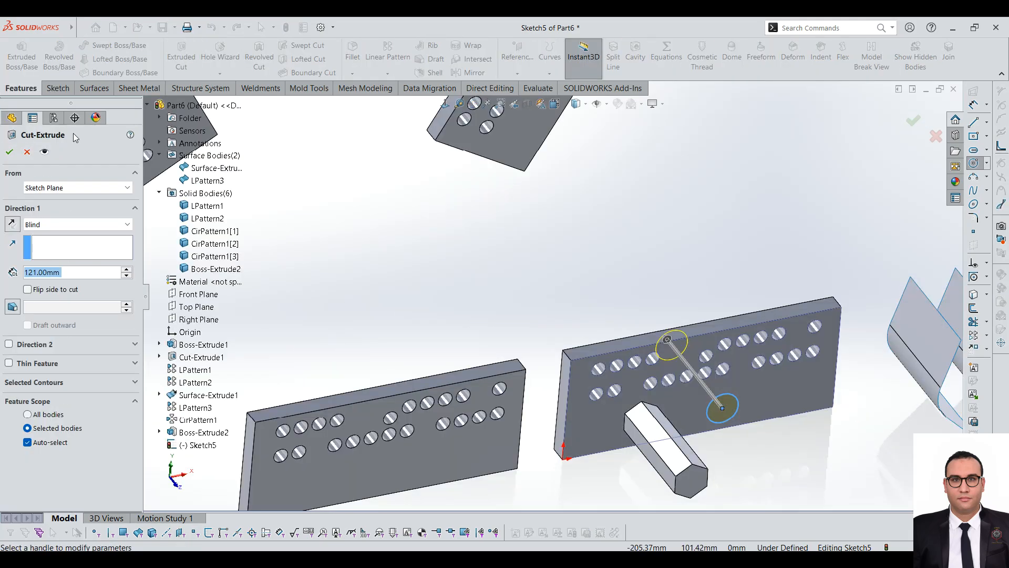
pyautogui.click(9, 152)
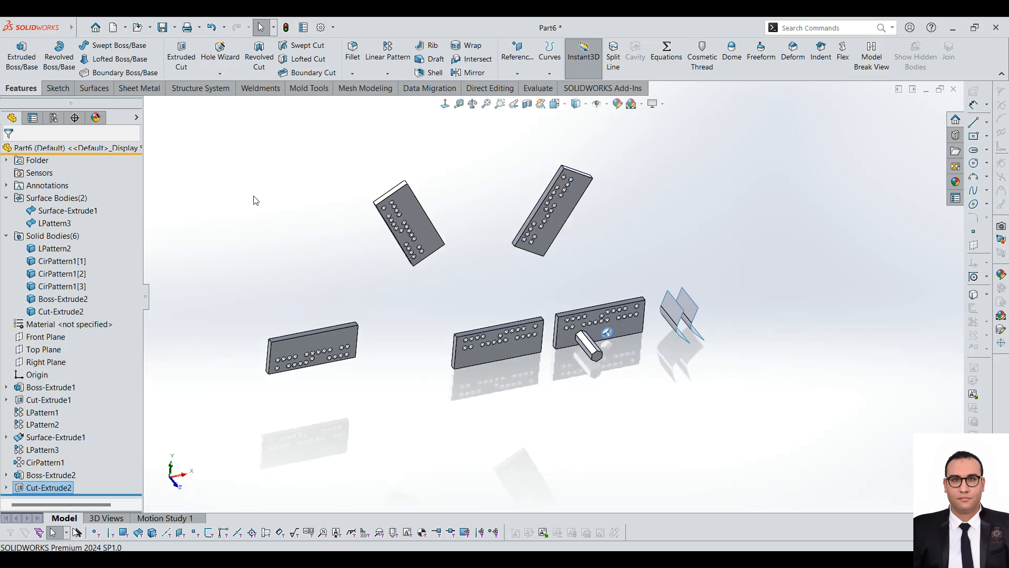
# Step: Circular-pattern the round cut about the middle plate's short corner edge, 4 instances equally spaced over 180 degrees, direction reversed, with Geometry pattern across all bodies
pyautogui.click(388, 73)
pyautogui.click(404, 99)
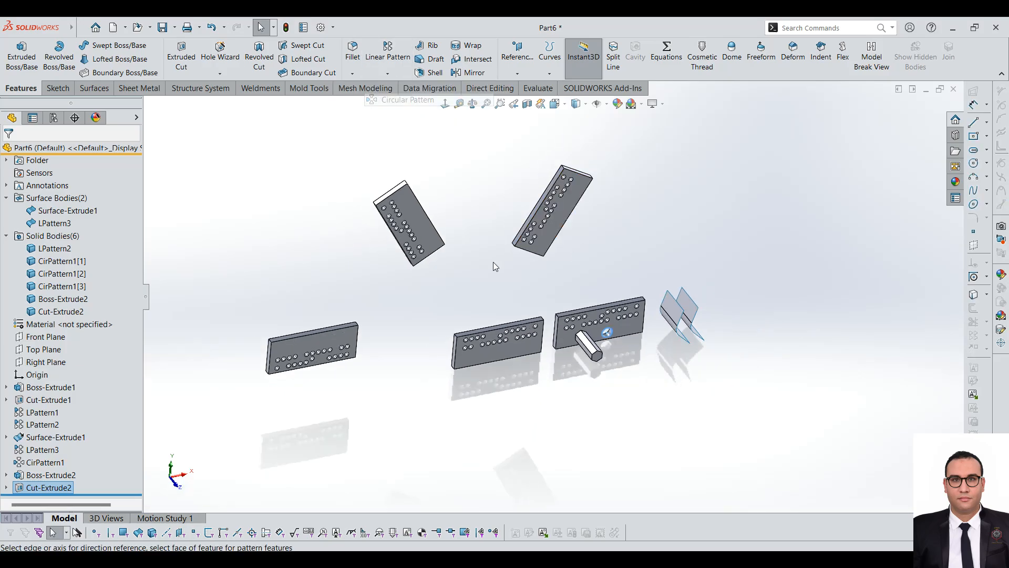
pyautogui.scroll(-5, 473, 329)
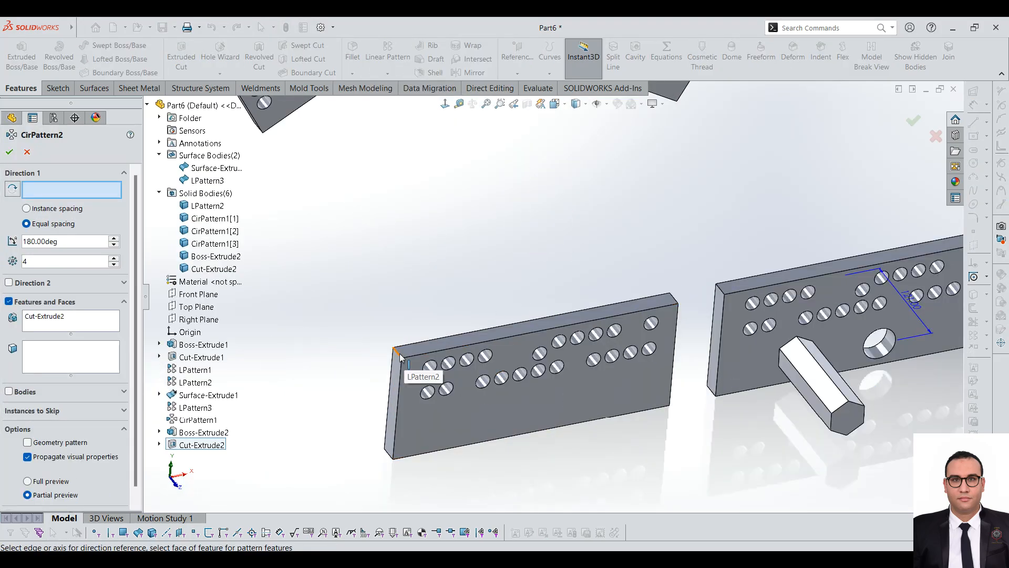
pyautogui.click(400, 357)
pyautogui.scroll(5, 565, 255)
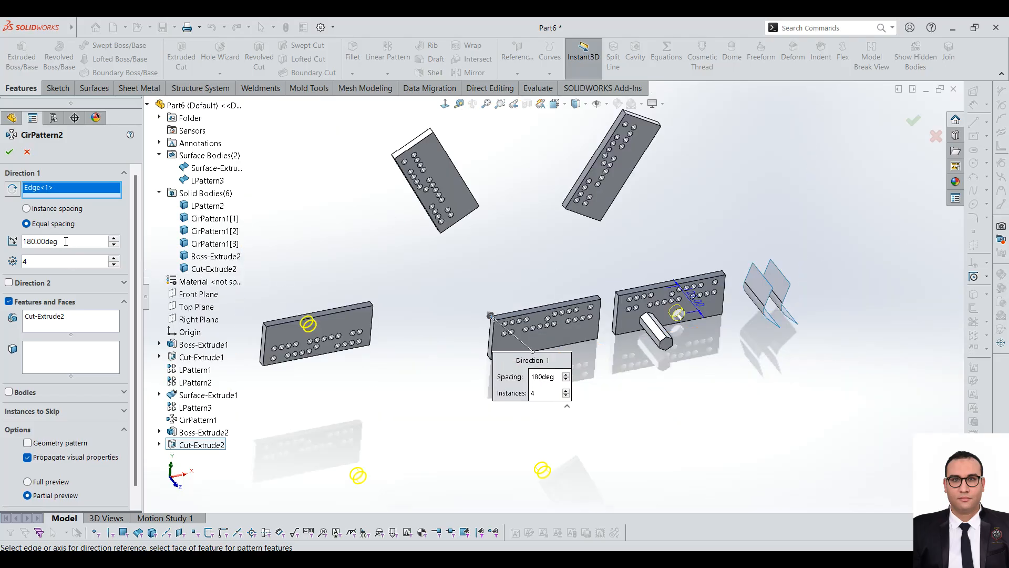
pyautogui.click(12, 189)
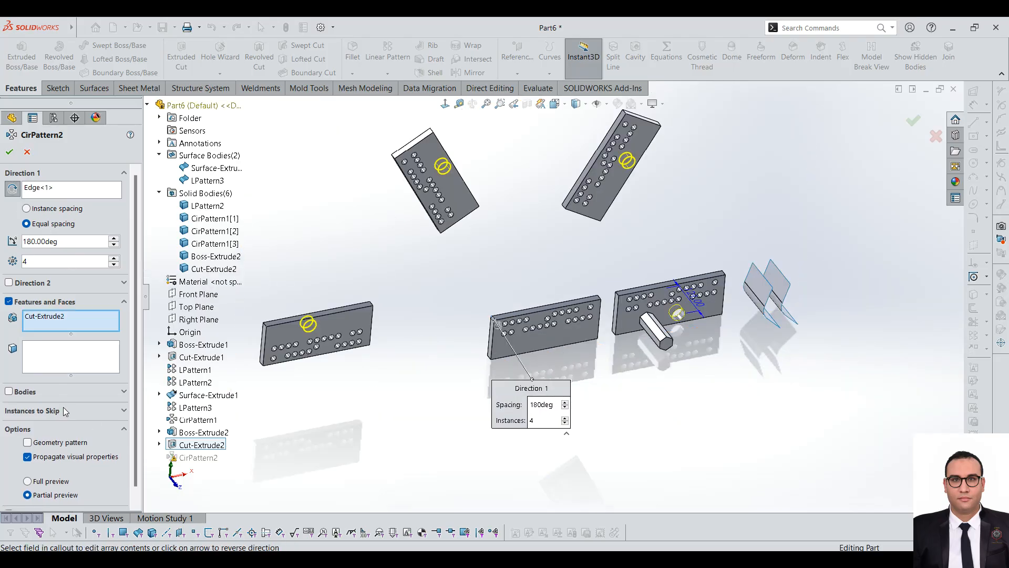
pyautogui.click(59, 444)
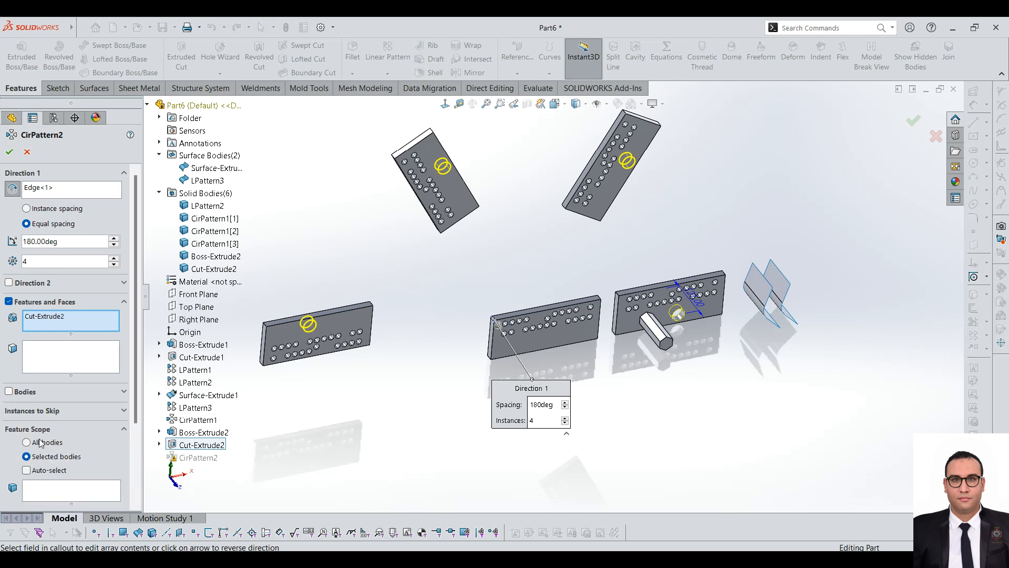
pyautogui.click(47, 444)
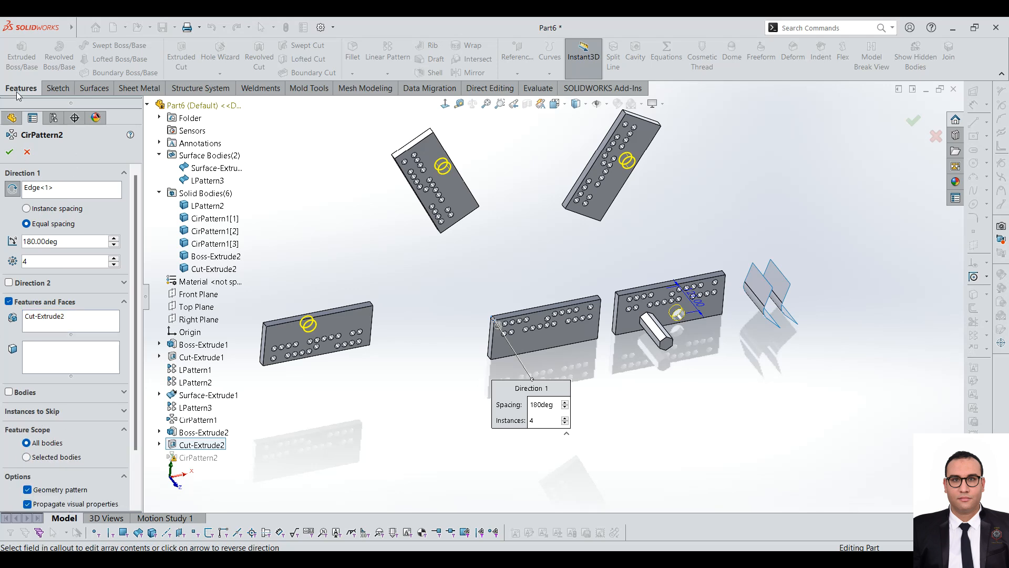
pyautogui.click(11, 153)
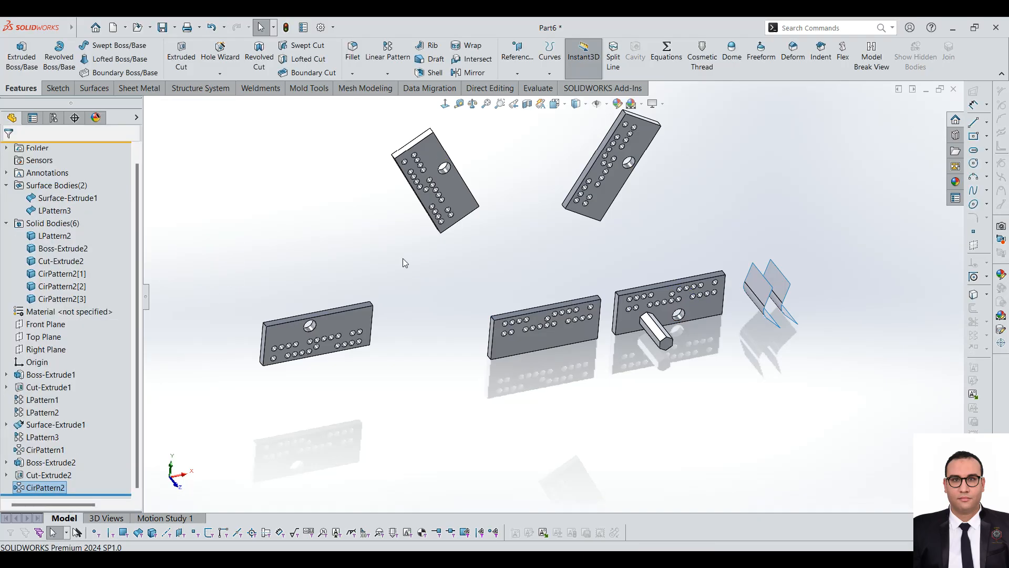
pyautogui.click(407, 73)
pyautogui.click(399, 100)
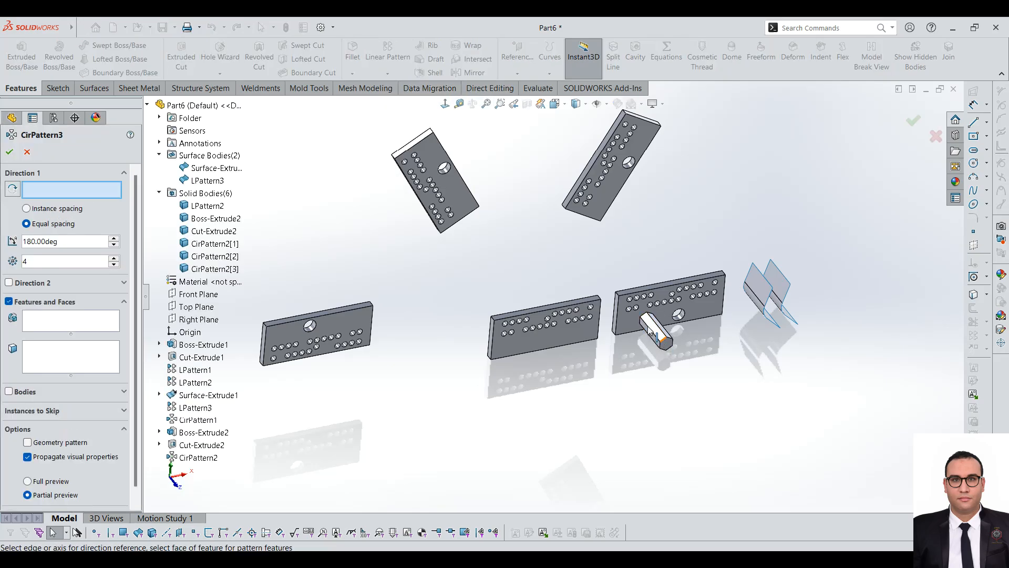
pyautogui.scroll(-2, 516, 294)
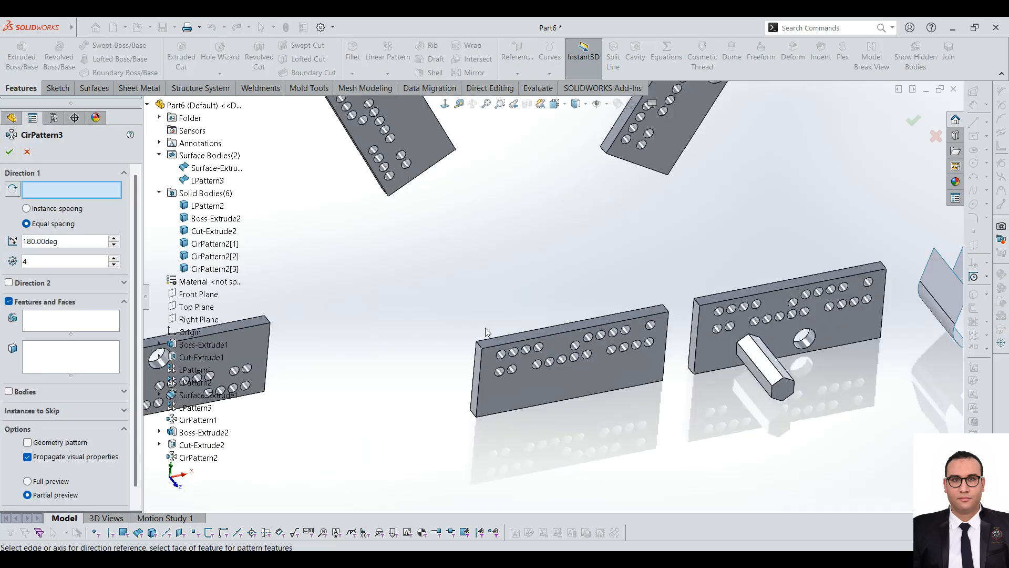
pyautogui.click(27, 152)
# Step: Edit the hexagonal boss extrusion to merge its result with the plate, using automatically selected bodies
pyautogui.click(46, 465)
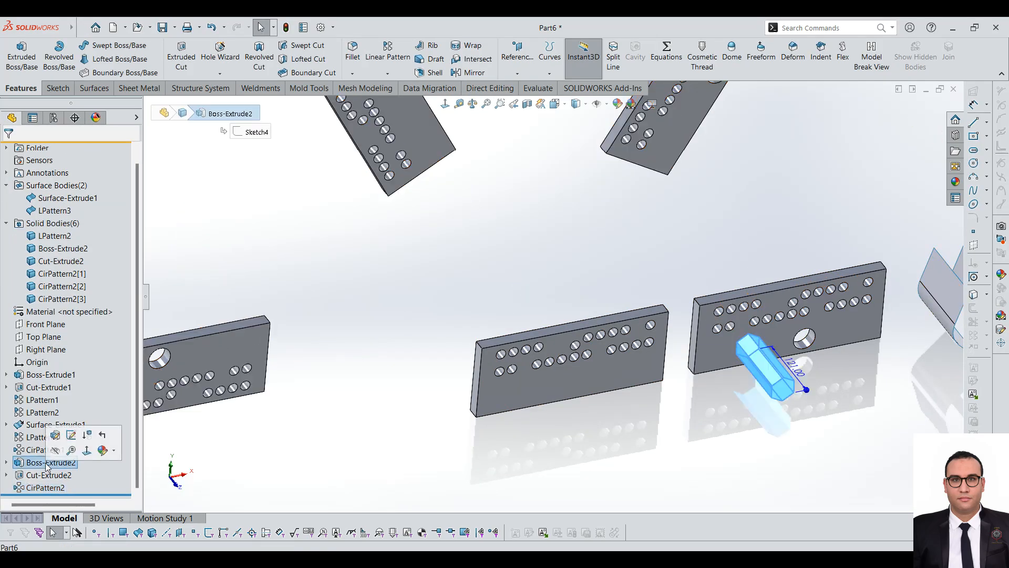
pyautogui.click(71, 435)
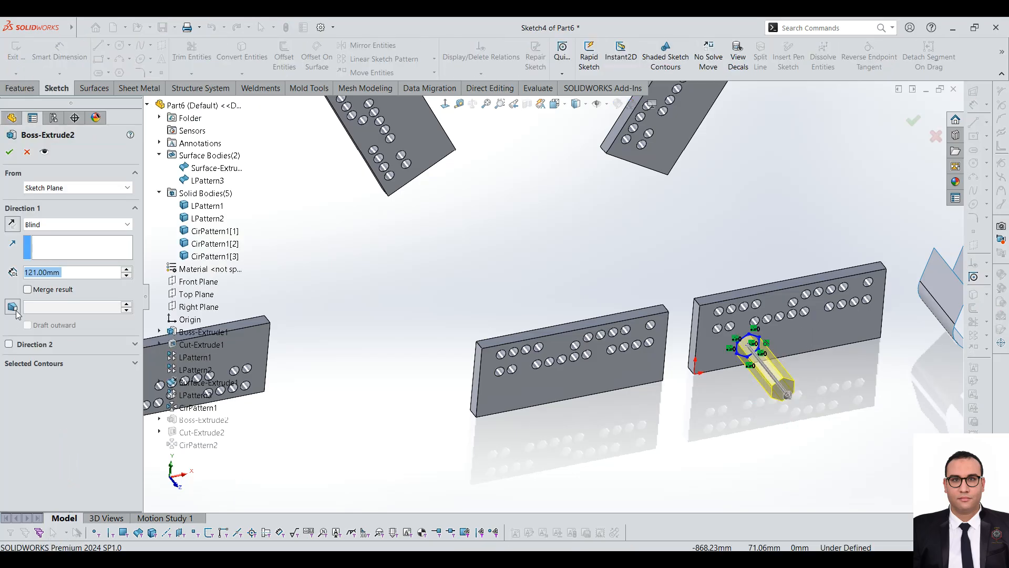
pyautogui.click(28, 289)
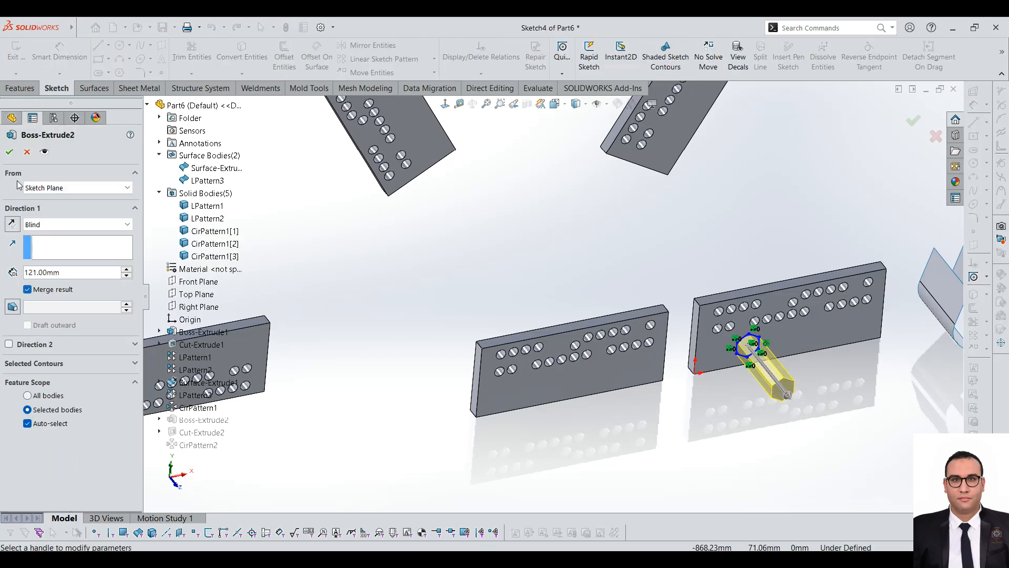
pyautogui.click(10, 152)
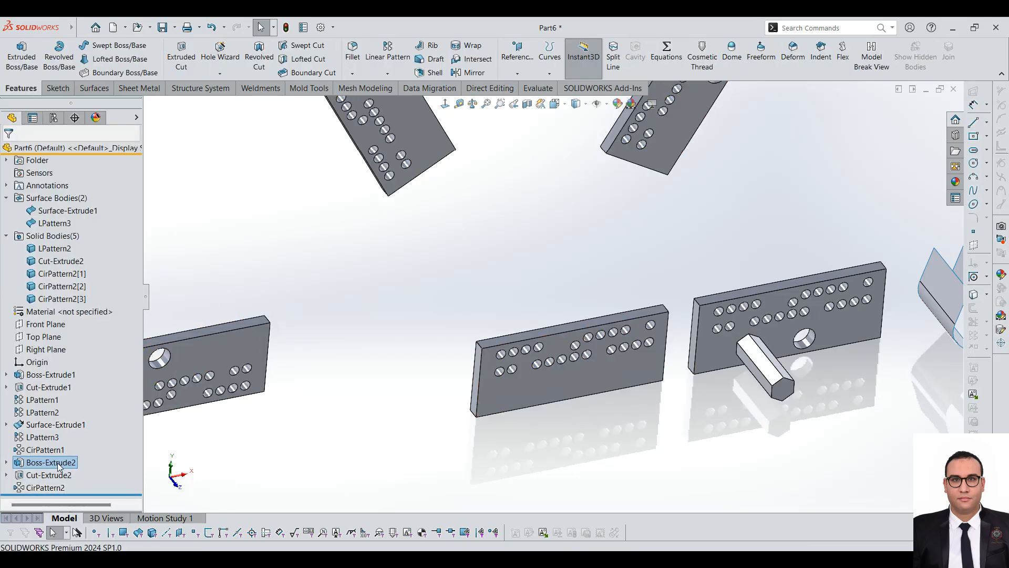
# Step: Circular-pattern the hexagonal boss about the middle plate's short corner edge, 4 instances over 180 degrees, direction reversed, with Geometry pattern across all bodies
pyautogui.click(387, 73)
pyautogui.click(387, 100)
pyautogui.scroll(-2, 560, 306)
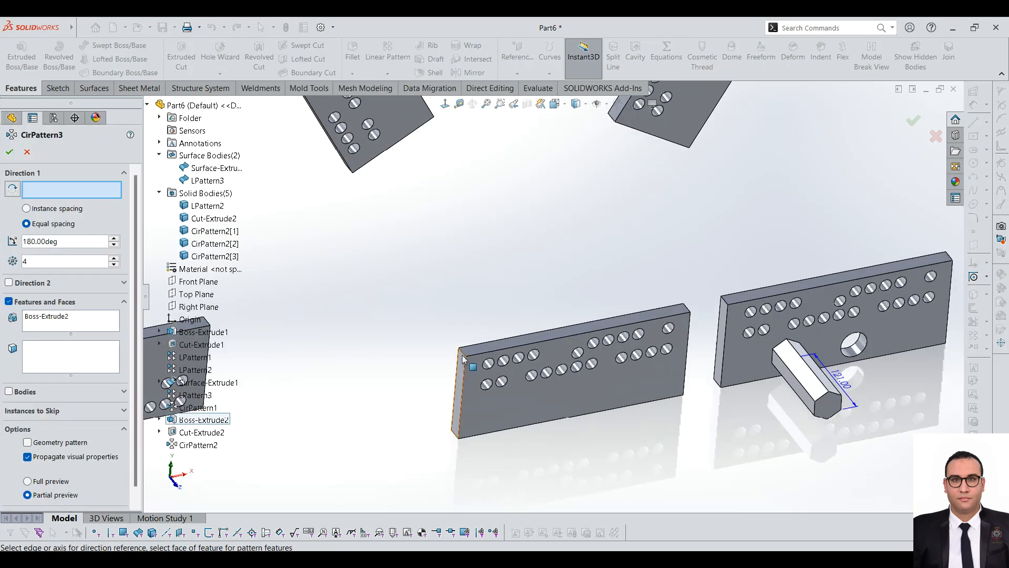
pyautogui.click(463, 354)
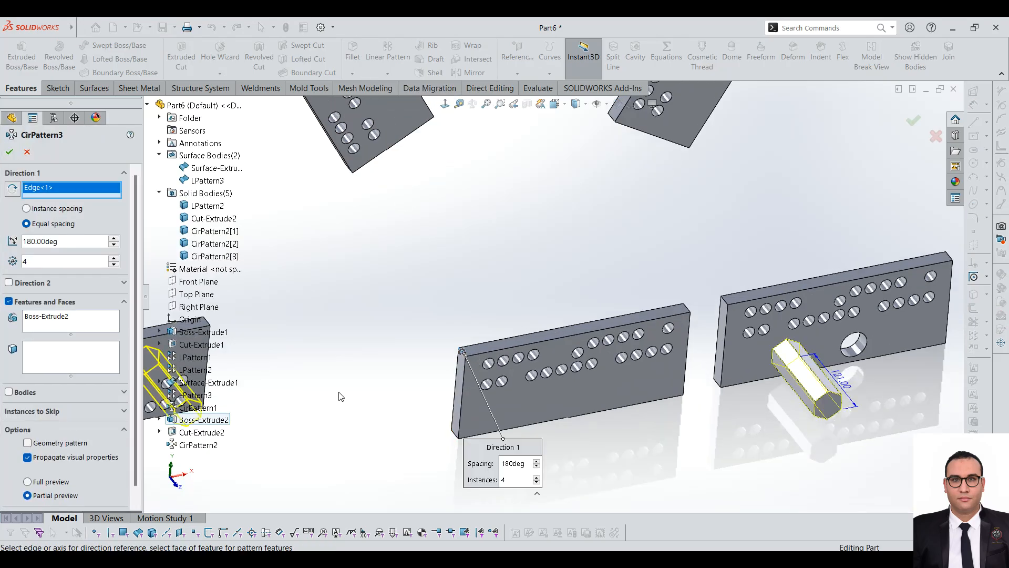
pyautogui.scroll(3, 341, 397)
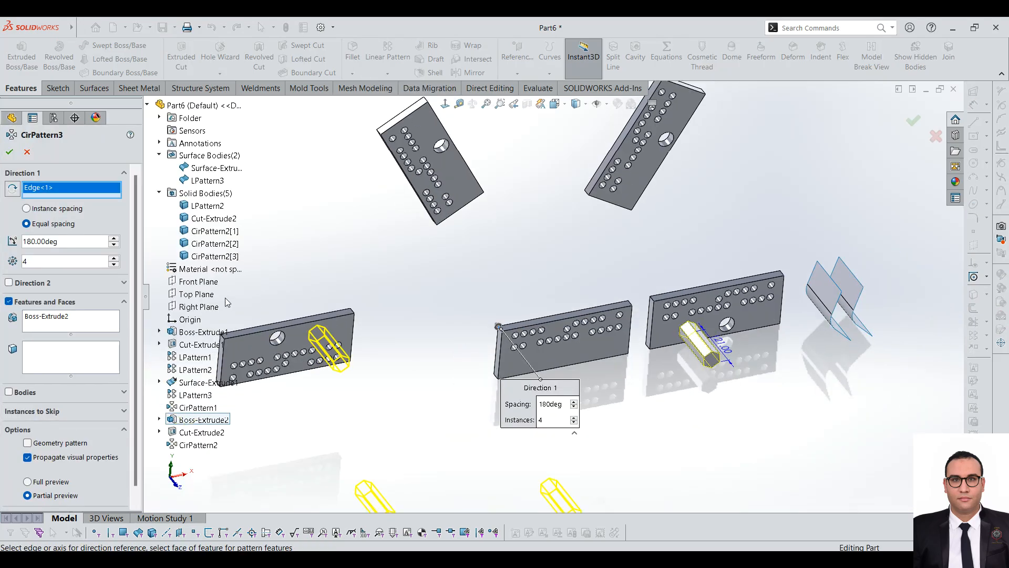
pyautogui.click(16, 191)
pyautogui.click(57, 445)
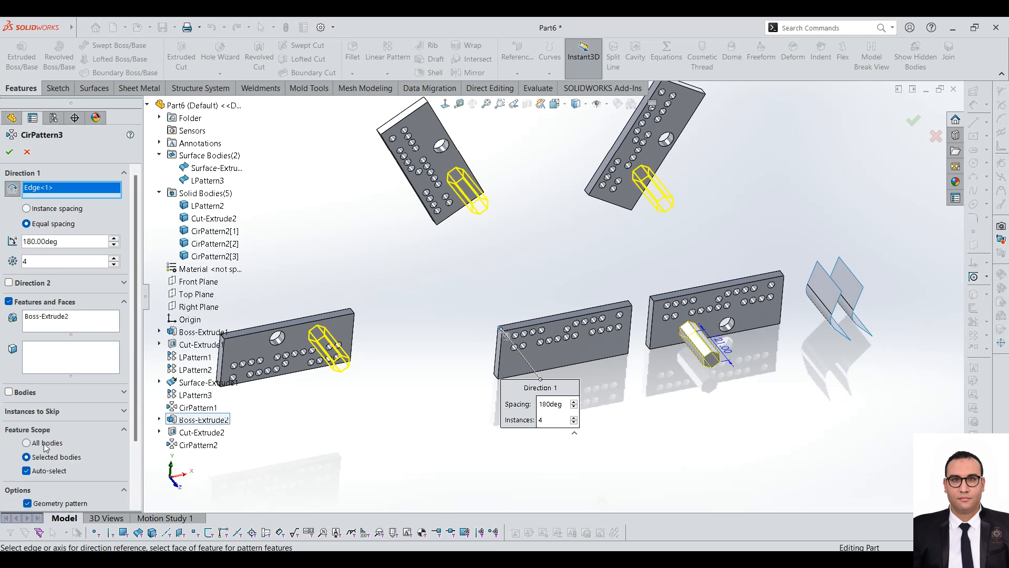
pyautogui.click(10, 152)
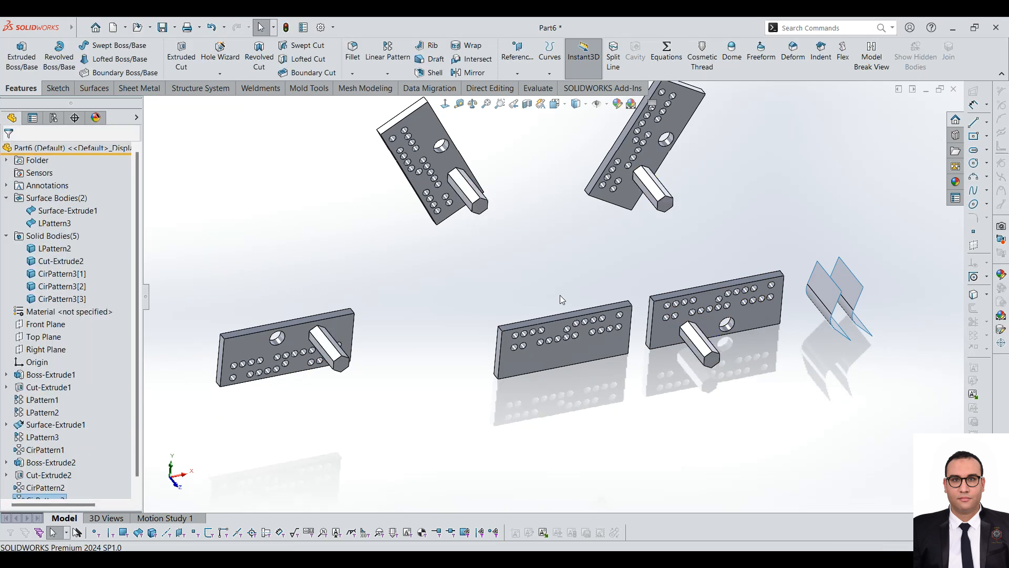
# Step: Edit the hexagonal boss's circular pattern to turn off Geometry pattern and rebuild it
pyautogui.scroll(2, 560, 297)
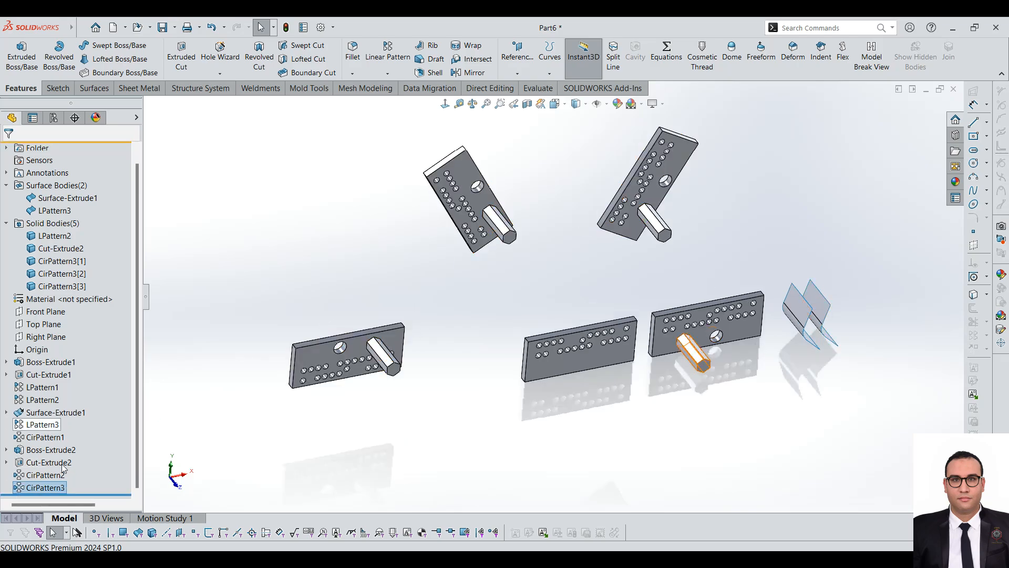
pyautogui.rightClick(52, 484)
pyautogui.click(58, 298)
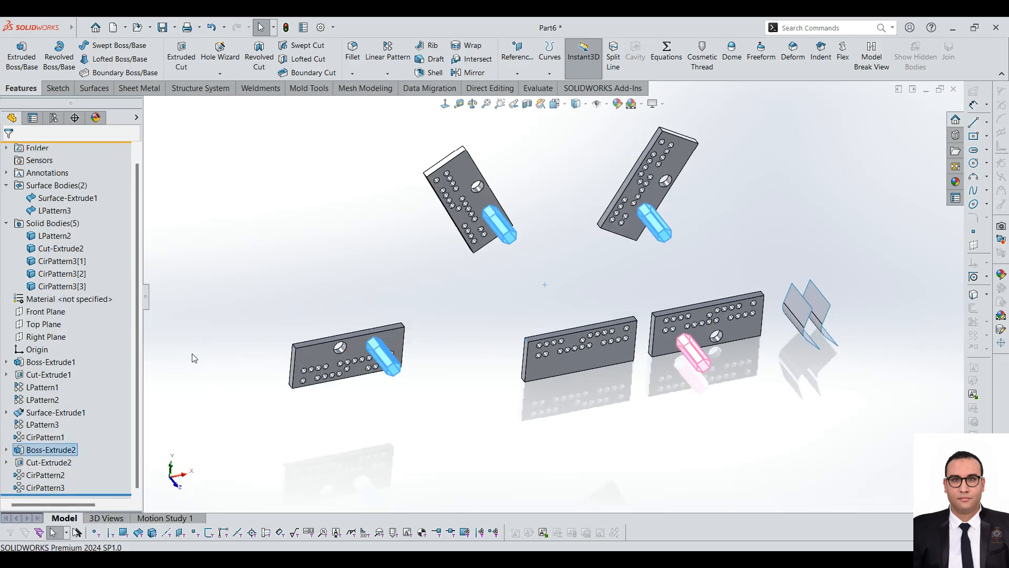
pyautogui.scroll(-2, 42, 439)
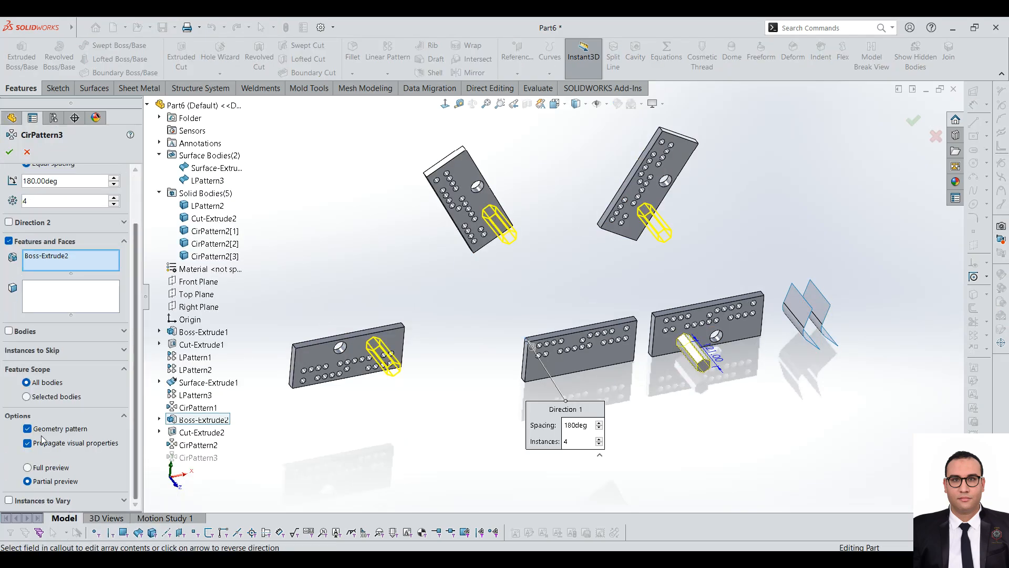
pyautogui.click(57, 430)
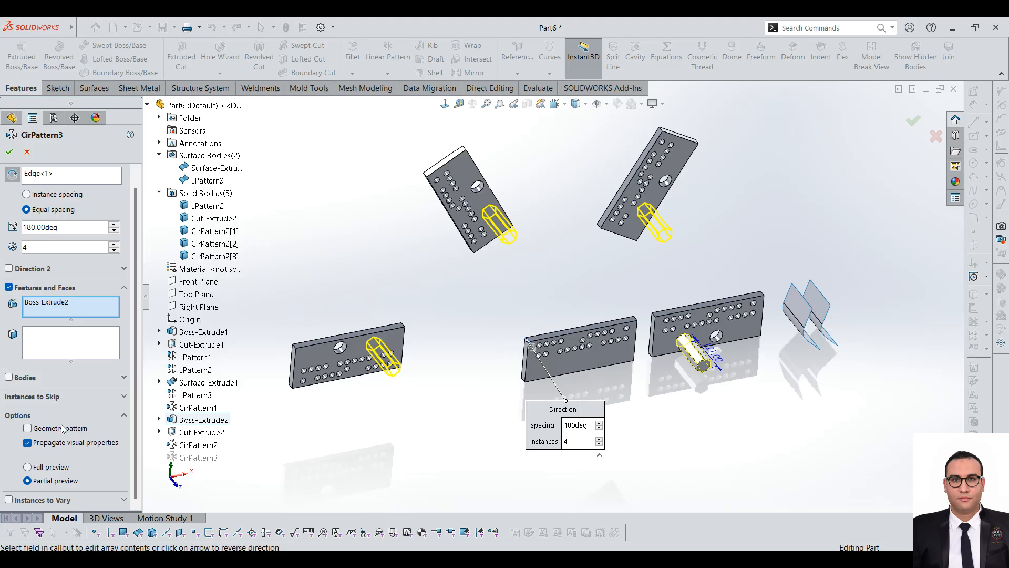
pyautogui.click(9, 152)
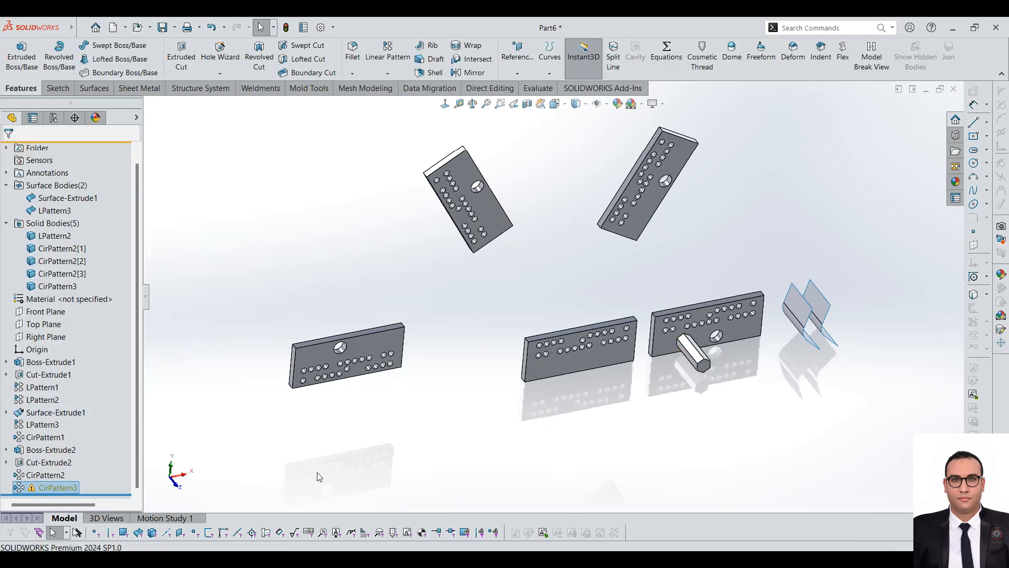
# Step: Re-enable Geometry pattern in the hexagonal boss's circular pattern and set its feature scope to all bodies
pyautogui.rightClick(59, 487)
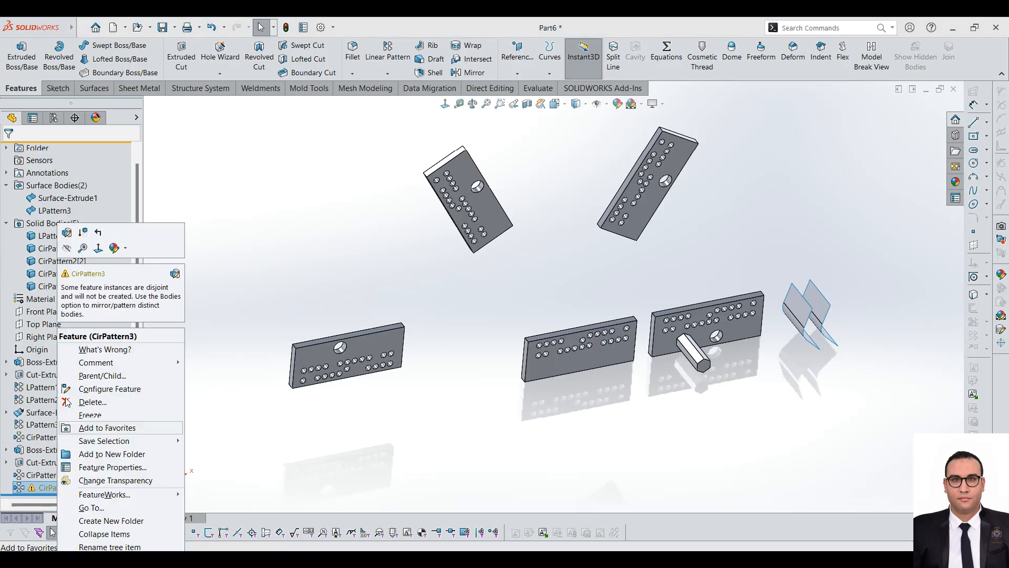
pyautogui.click(62, 234)
pyautogui.scroll(-1, 136, 234)
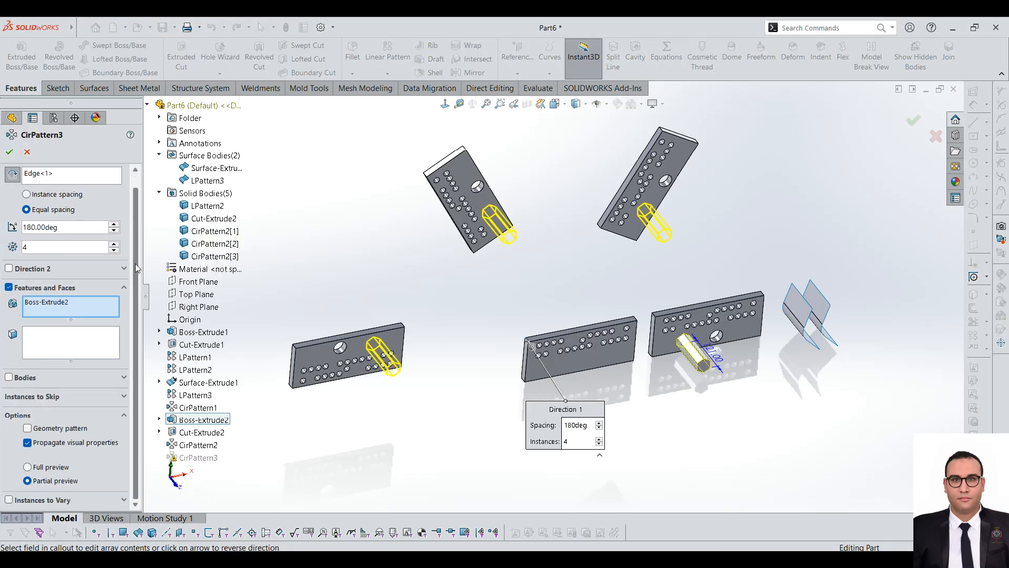
pyautogui.click(62, 427)
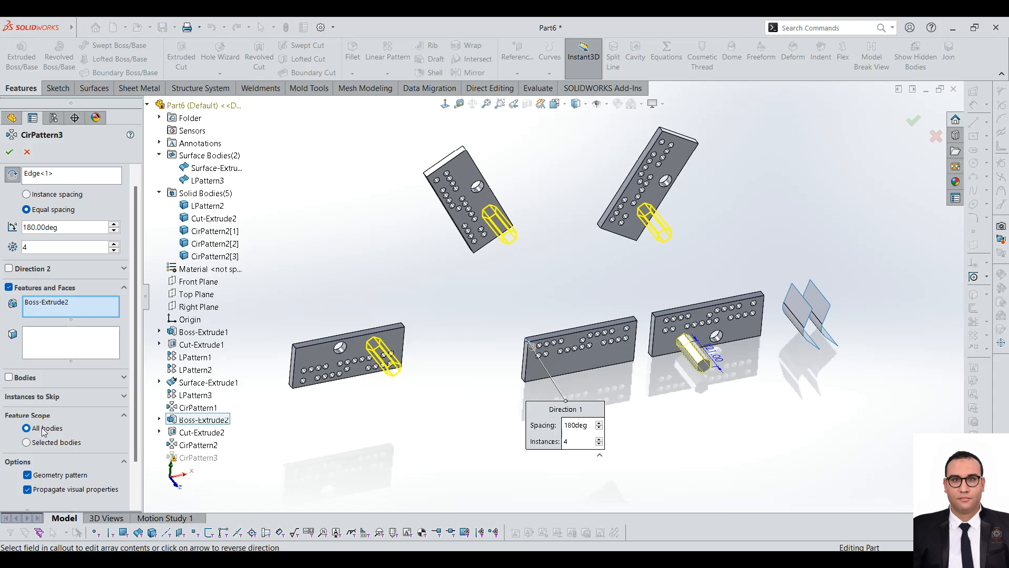
pyautogui.click(40, 444)
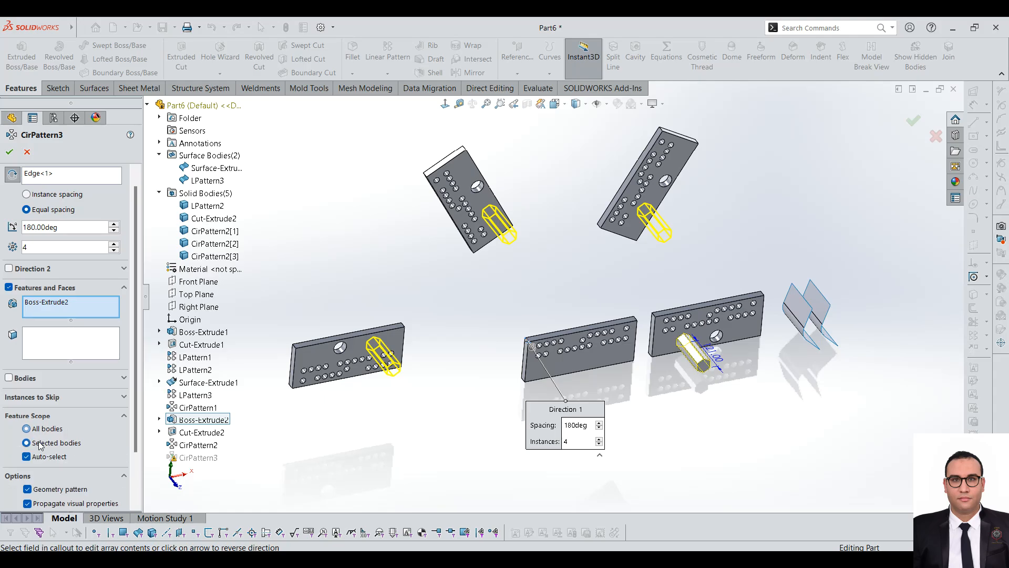
pyautogui.click(46, 430)
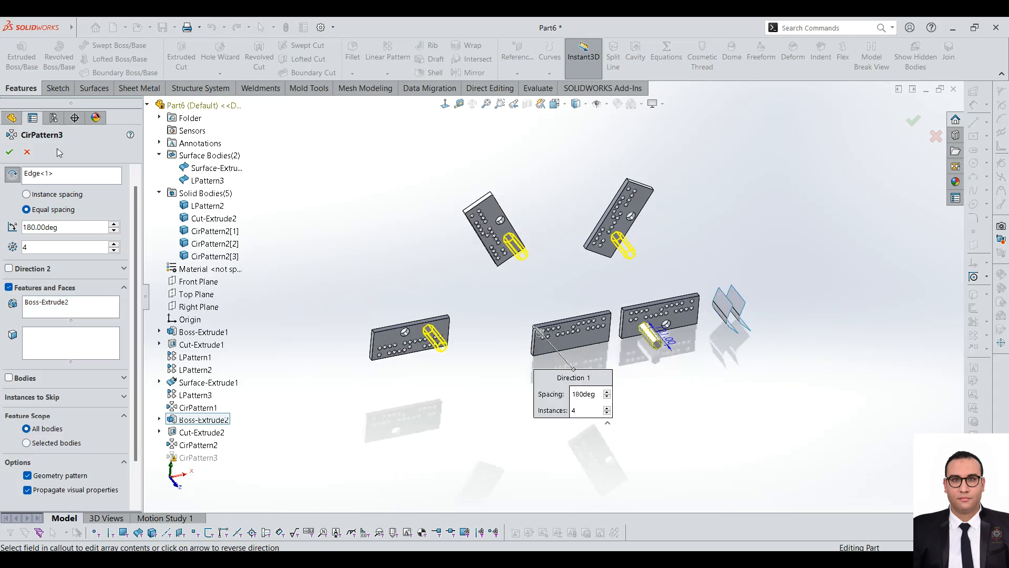
pyautogui.click(9, 152)
# Step: Examine which plate each entry of the solid bodies list refers to by highlighting all the bodies one after another
pyautogui.click(404, 241)
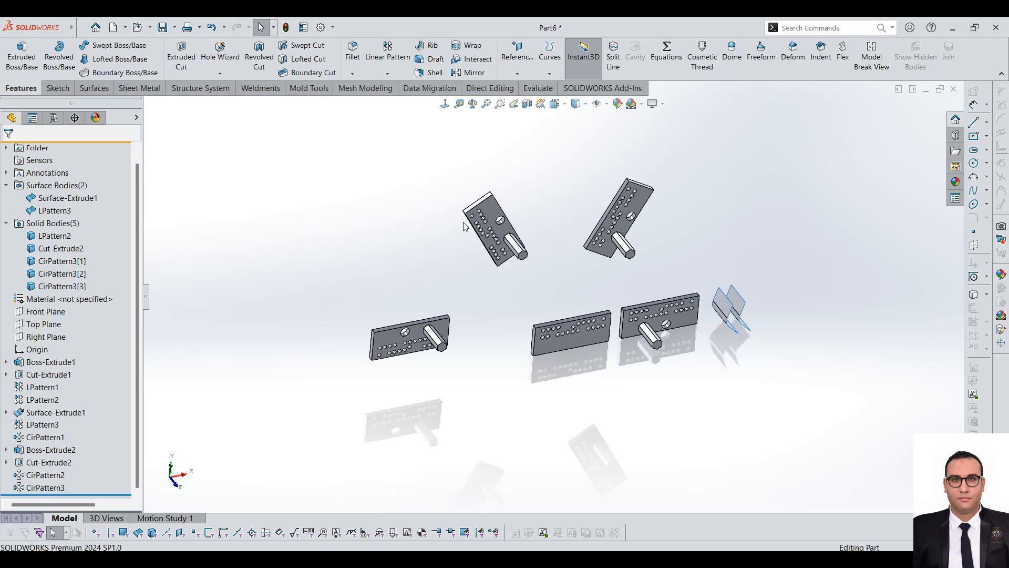
pyautogui.scroll(-3, 465, 225)
pyautogui.moveTo(616, 185); pyautogui.dragTo(595, 286, button='middle')
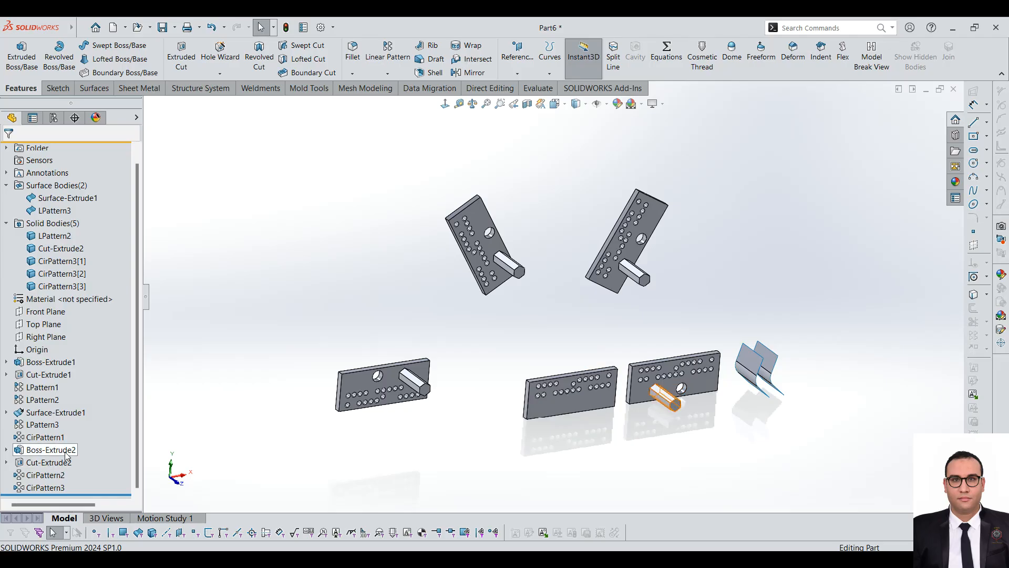
pyautogui.click(63, 286)
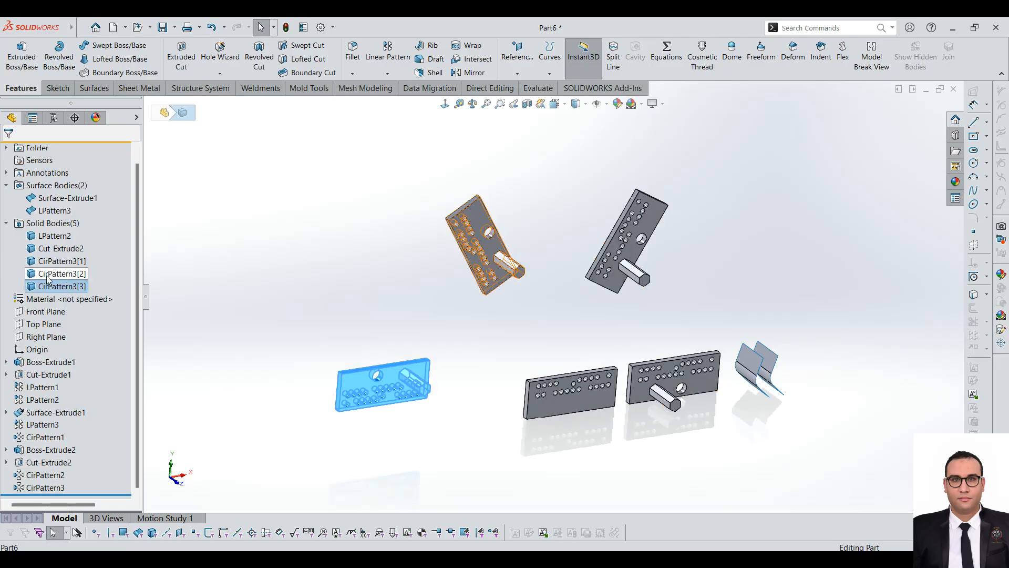
pyautogui.click(50, 279)
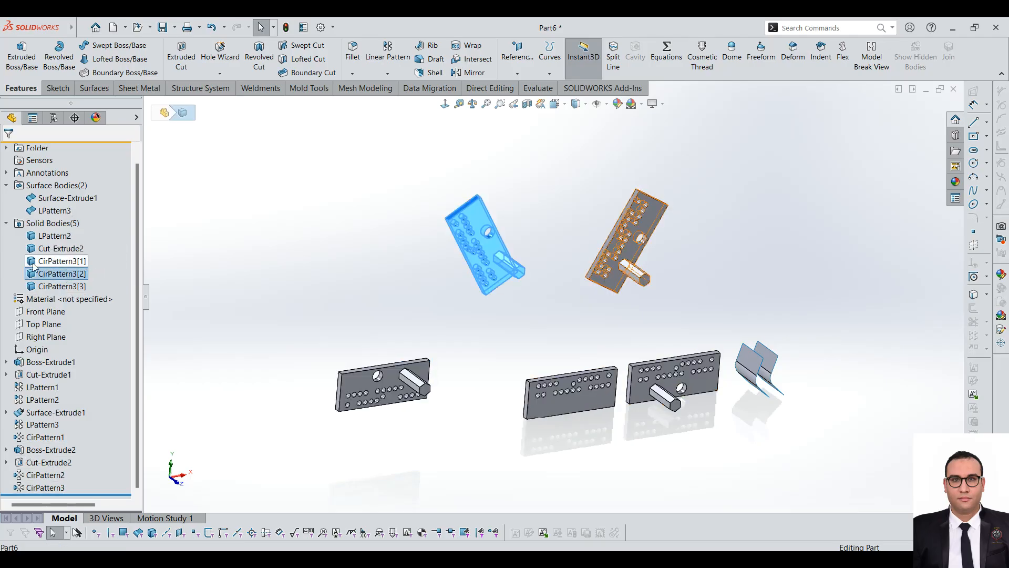
pyautogui.click(34, 263)
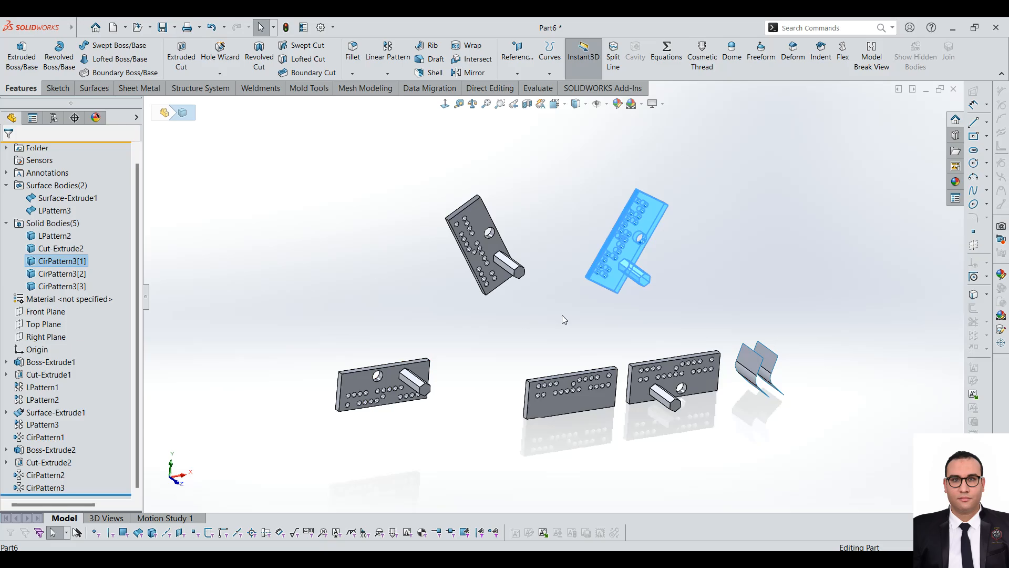
pyautogui.click(57, 252)
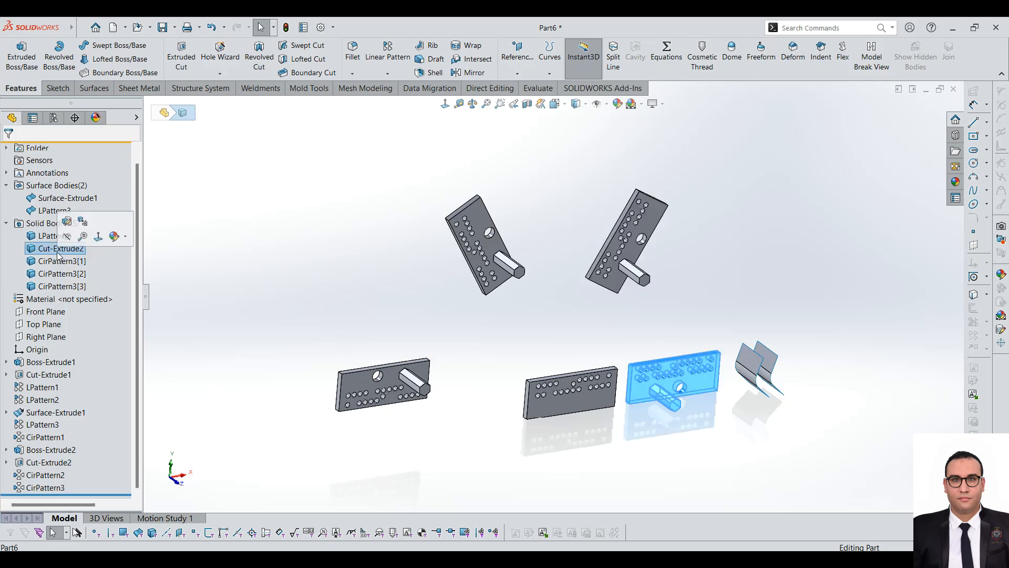
pyautogui.click(57, 238)
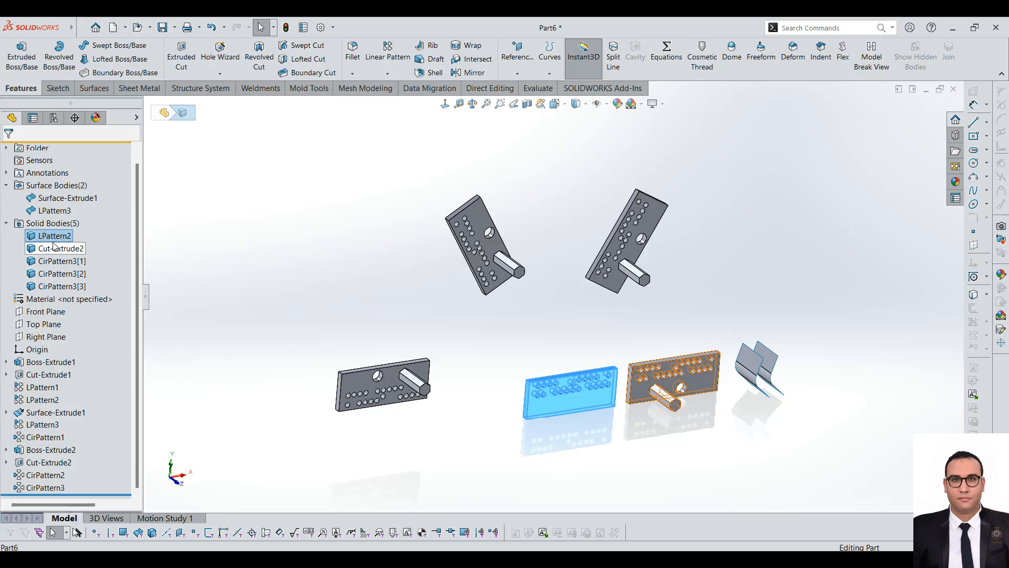
pyautogui.click(315, 309)
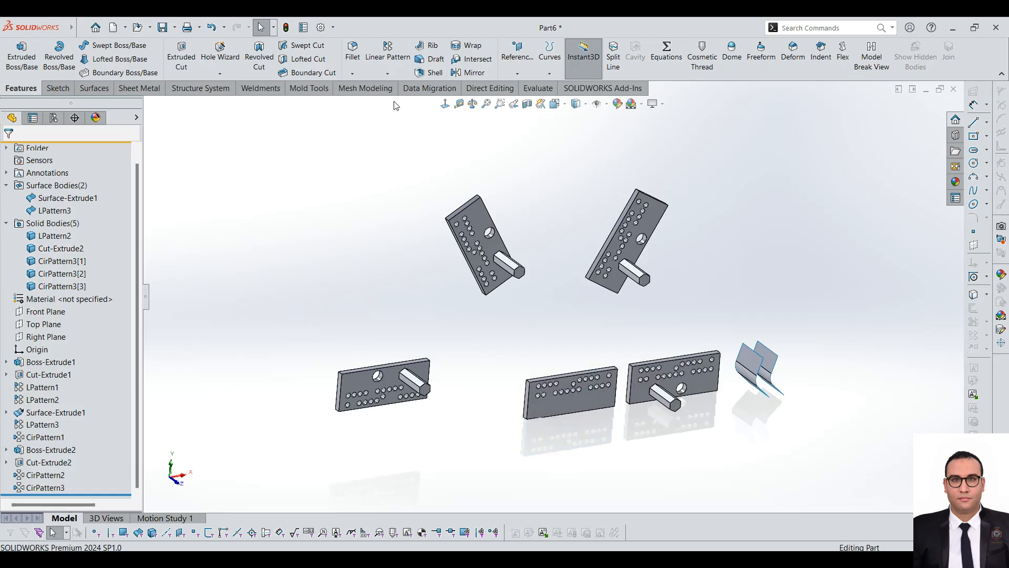
pyautogui.click(387, 73)
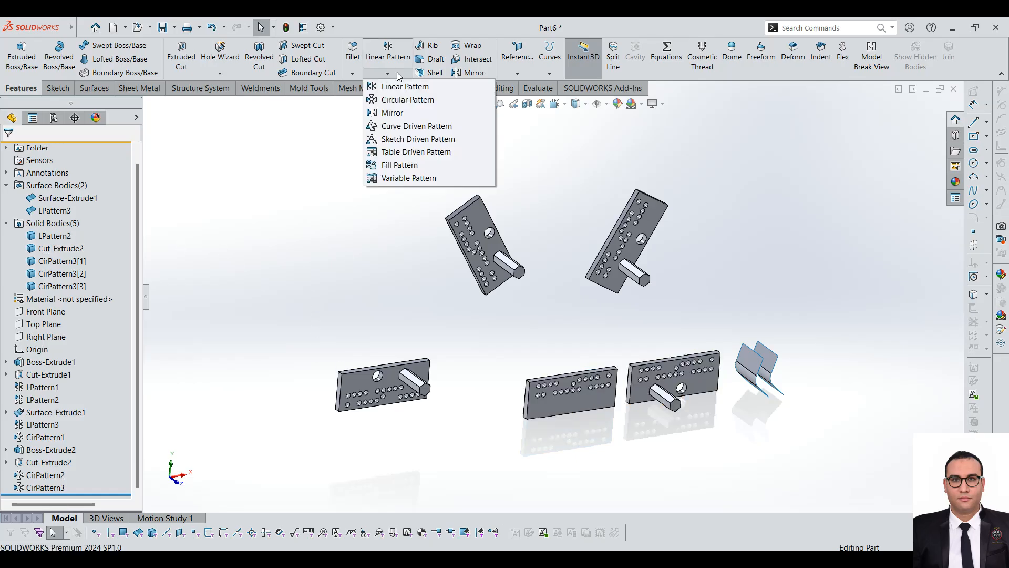
pyautogui.click(400, 114)
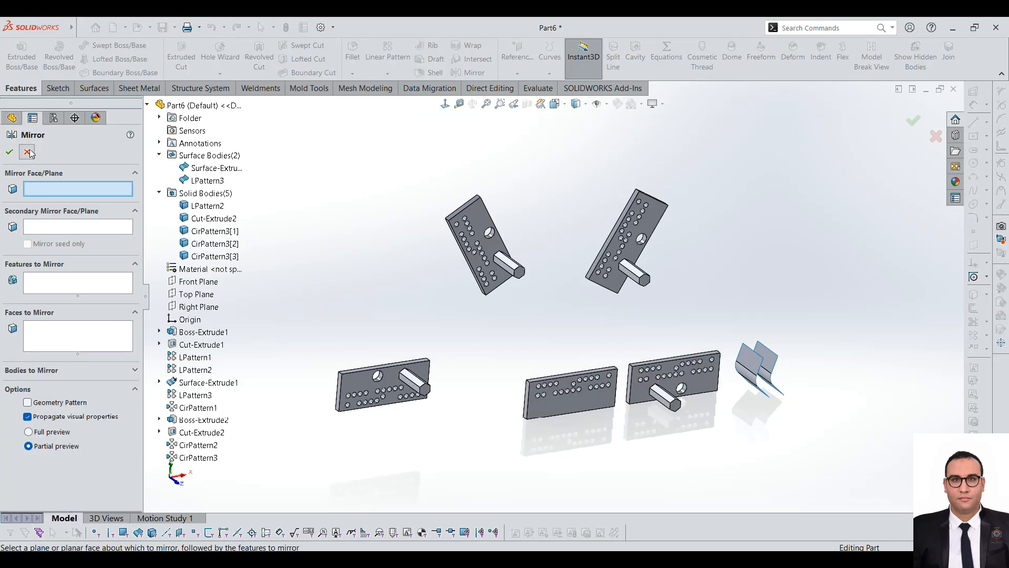
pyautogui.click(27, 150)
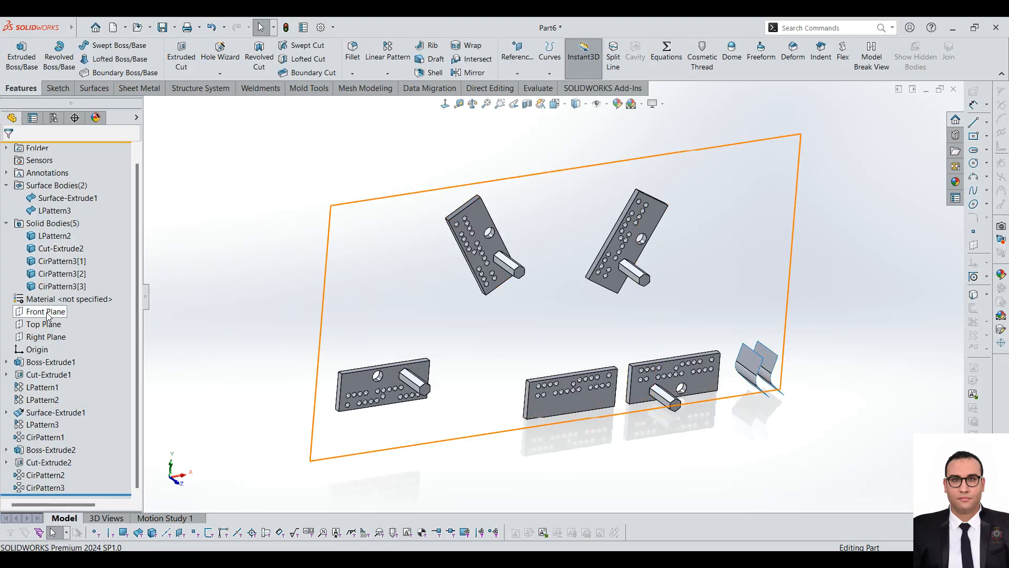
# Step: Create a reference plane parallel to the Front Plane at a flipped offset of about 180.74 mm, behind the plates
pyautogui.moveTo(574, 263); pyautogui.dragTo(657, 304, button='middle')
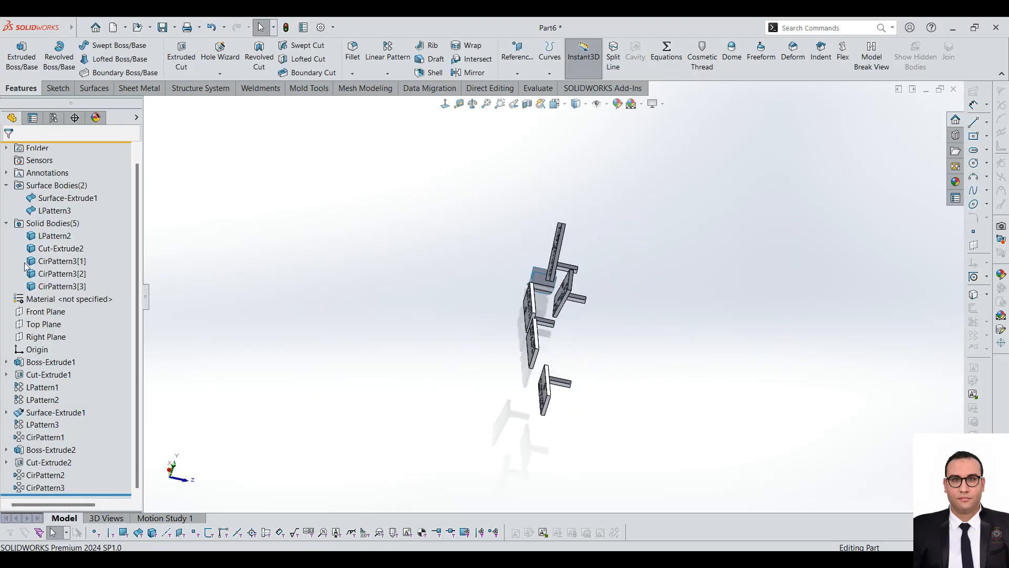
pyautogui.click(47, 312)
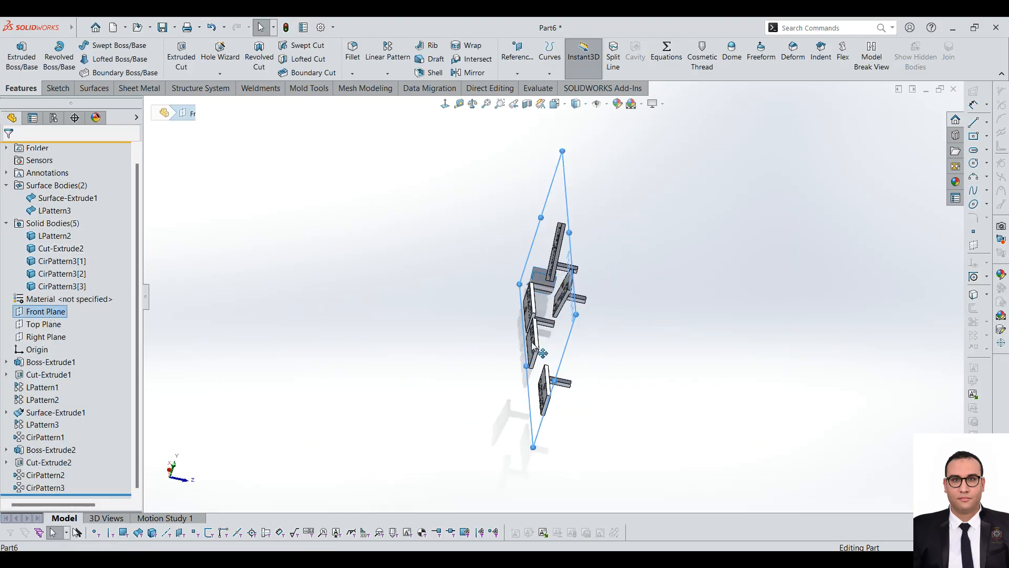
pyautogui.click(596, 323)
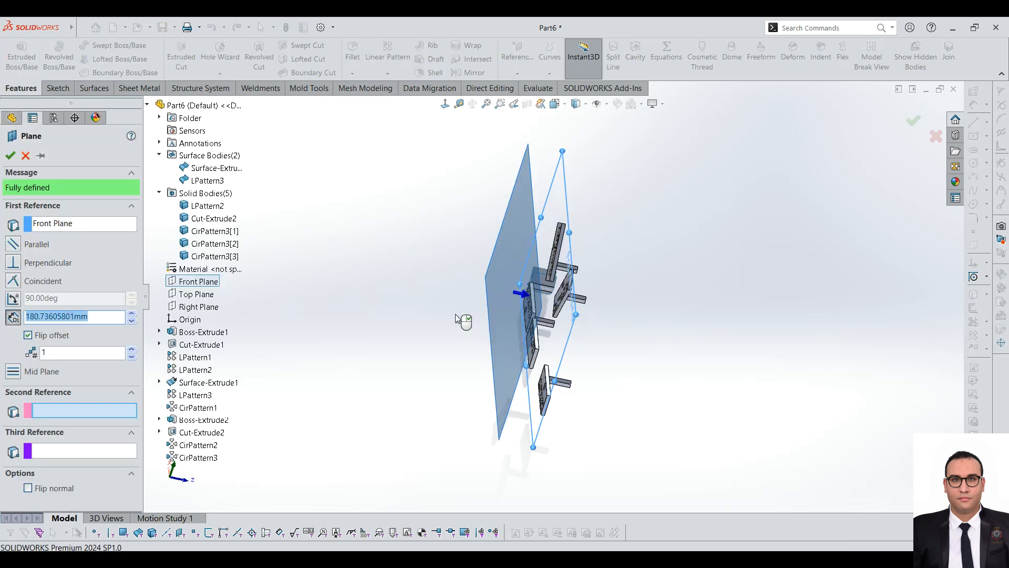
pyautogui.click(10, 155)
pyautogui.moveTo(450, 191); pyautogui.dragTo(565, 333, button='middle')
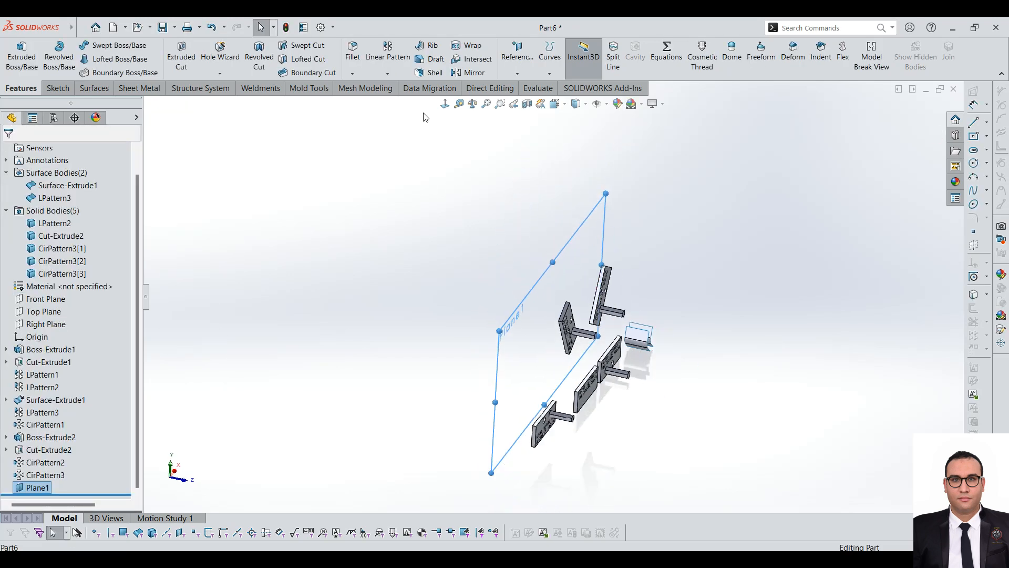
# Step: Start a Mirror feature with the new offset plane as the mirror plane and no secondary mirror plane
pyautogui.click(387, 73)
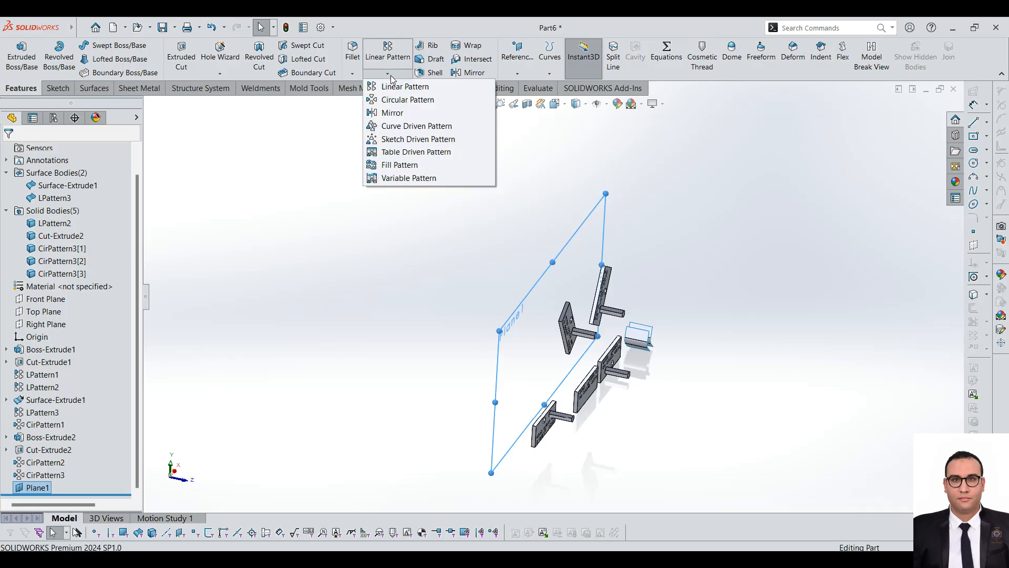
pyautogui.click(399, 115)
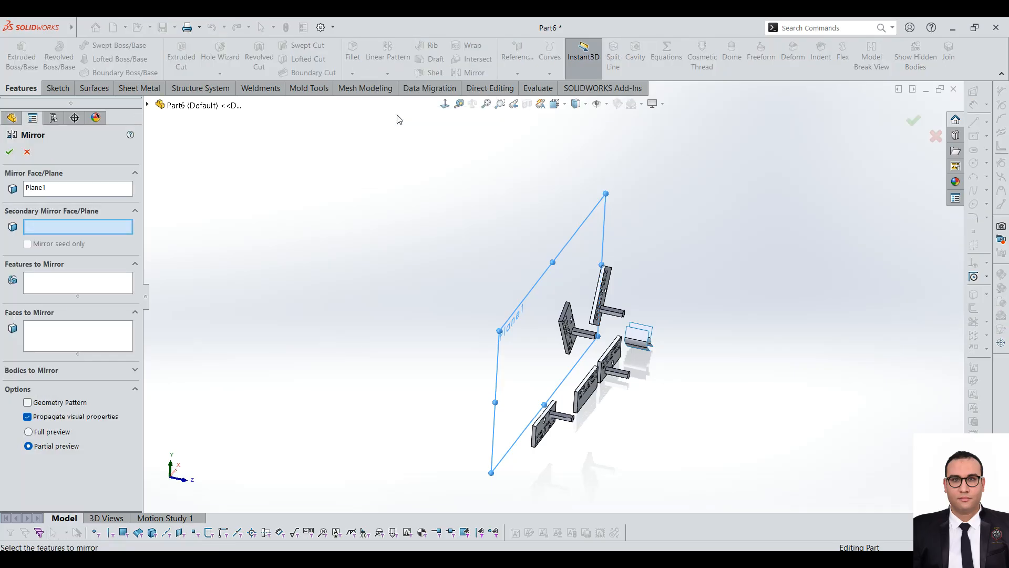
pyautogui.click(56, 191)
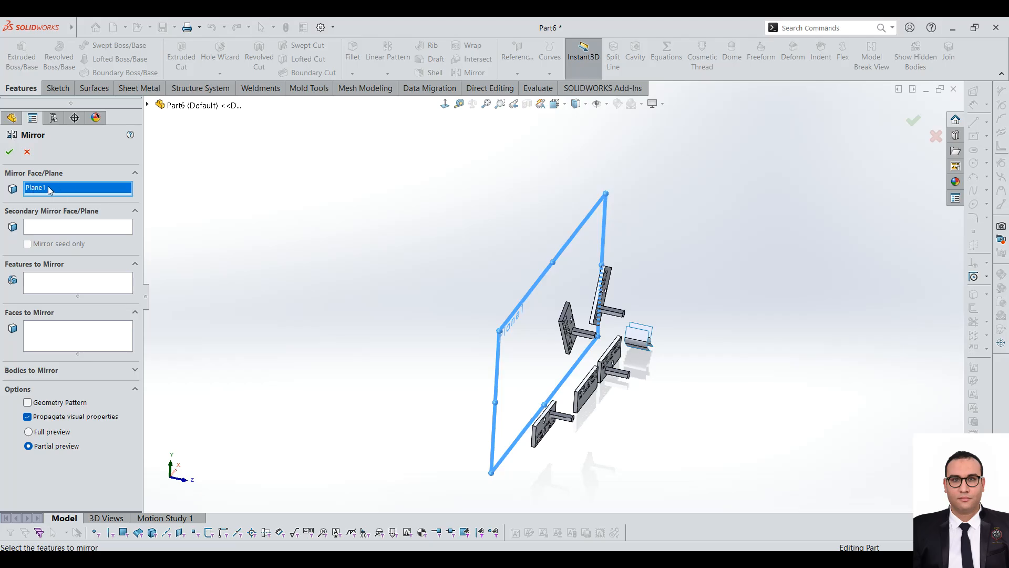
pyautogui.click(55, 227)
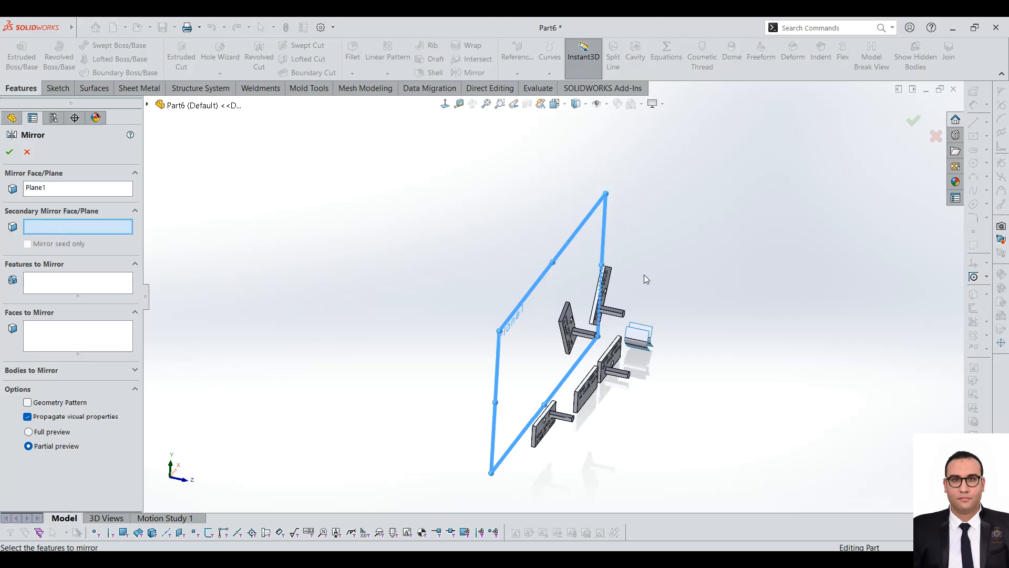
pyautogui.moveTo(657, 233); pyautogui.dragTo(533, 249, button='middle')
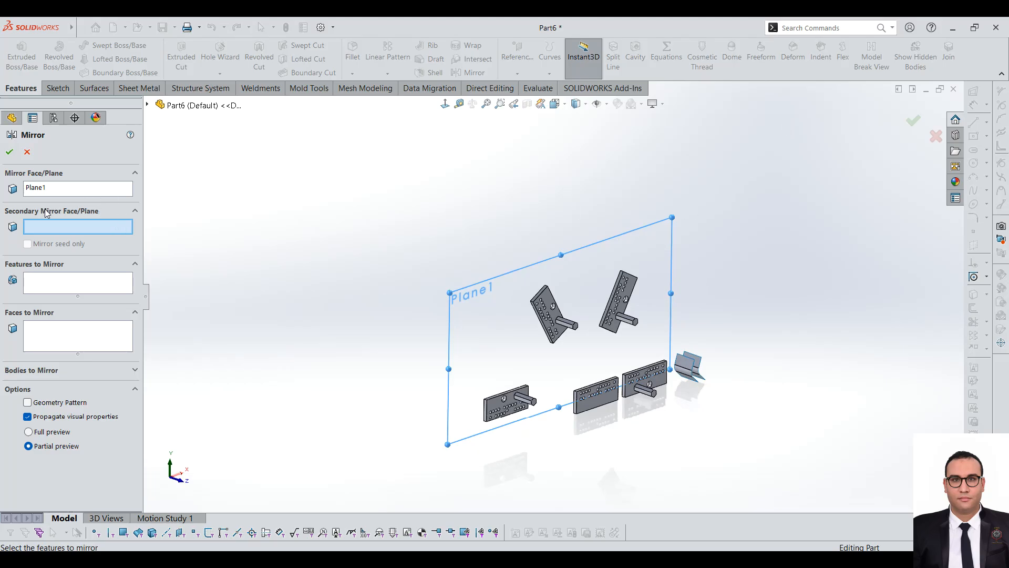
pyautogui.click(73, 281)
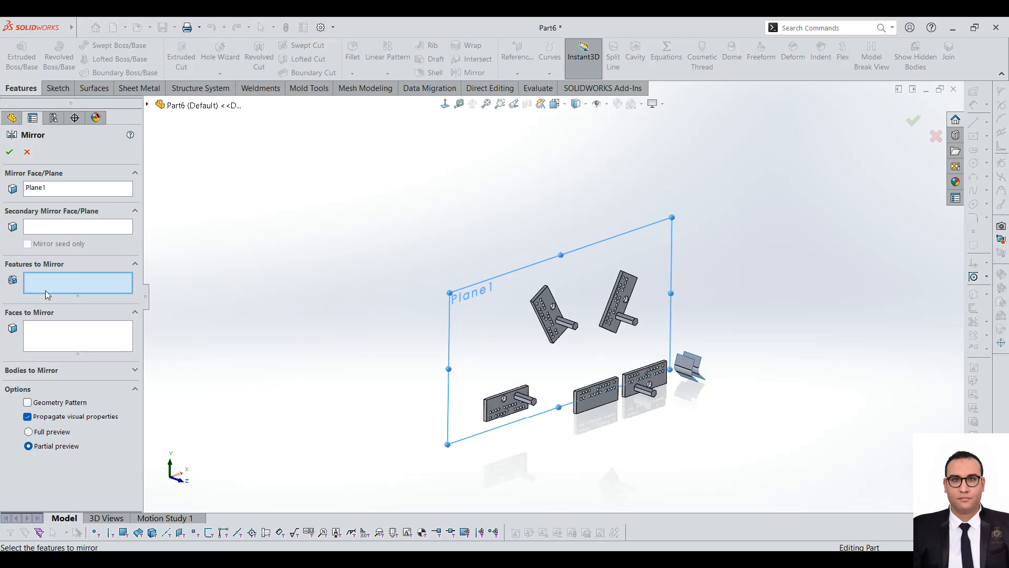
pyautogui.scroll(-2, 405, 344)
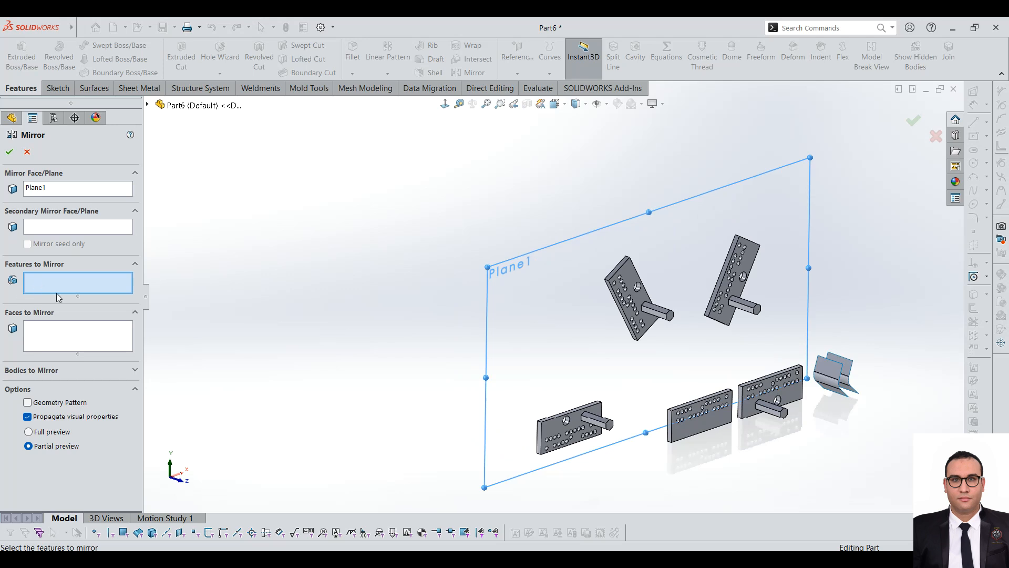
pyautogui.scroll(-3, 722, 342)
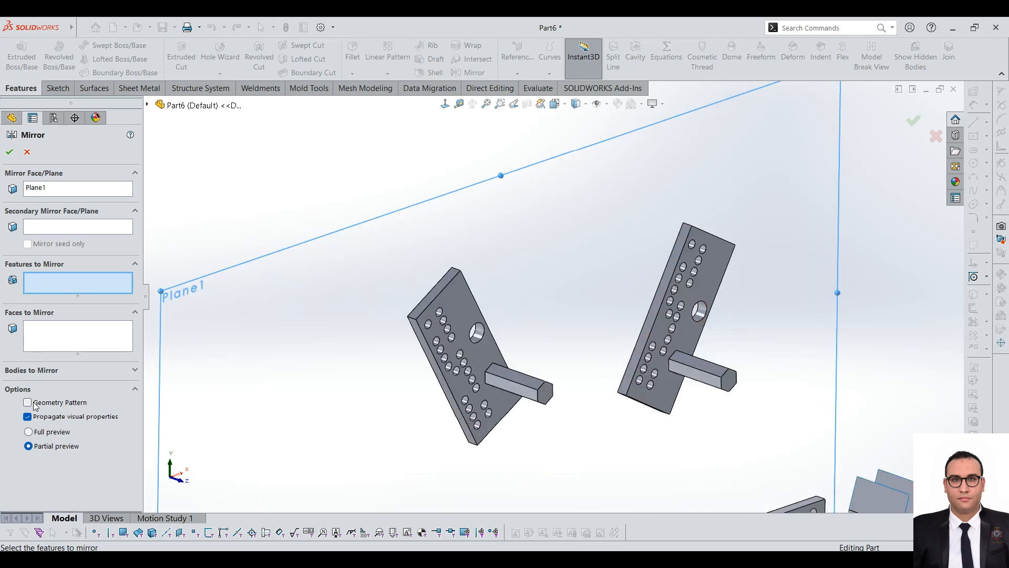
pyautogui.scroll(3, 611, 352)
pyautogui.scroll(3, 485, 347)
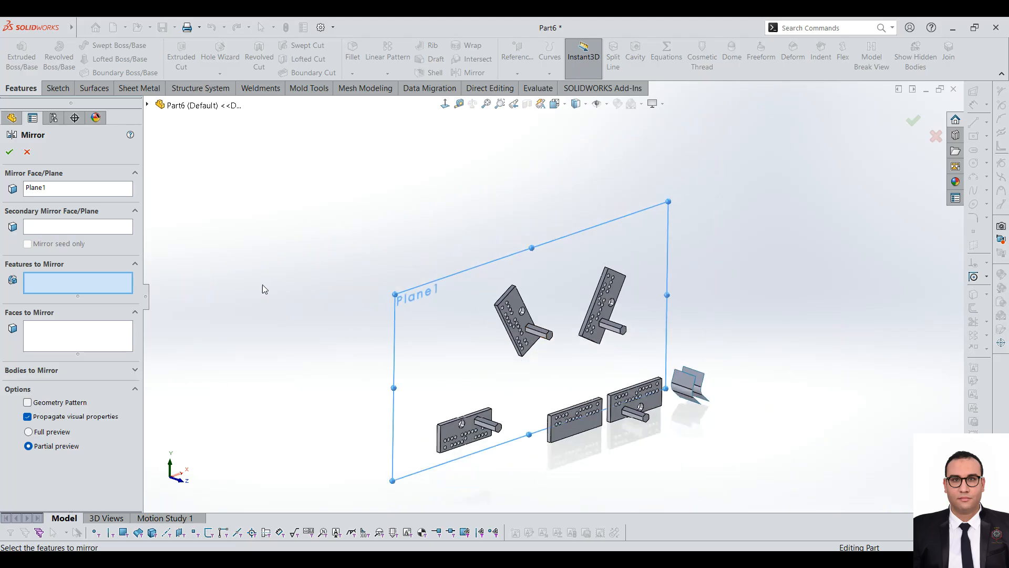
pyautogui.scroll(-2, 426, 289)
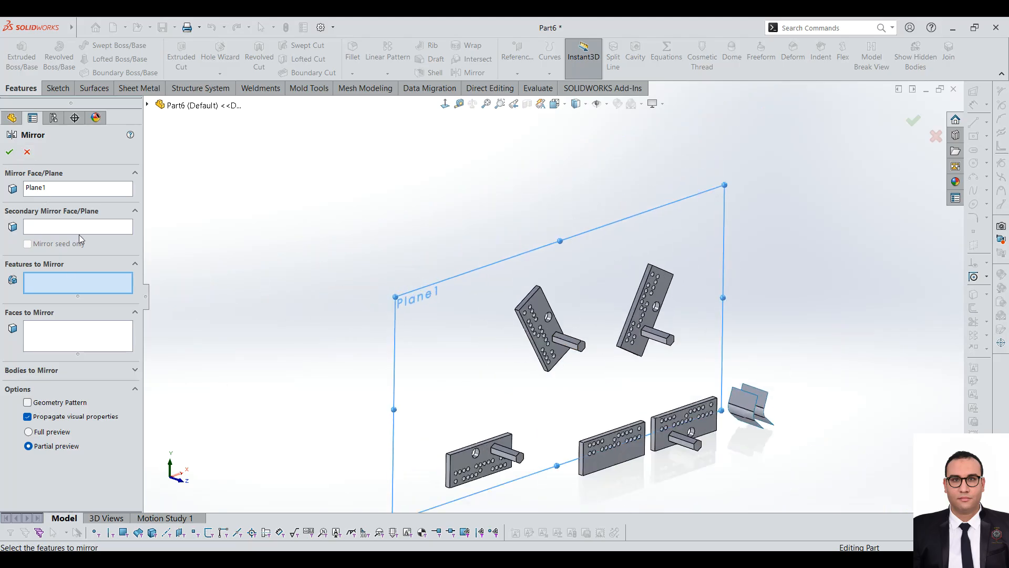
# Step: Mirror all the plate bodies and both surface bodies about the offset plane, leaving Merge solids and Knit surfaces off
pyautogui.click(55, 370)
pyautogui.click(91, 305)
pyautogui.scroll(1, 558, 315)
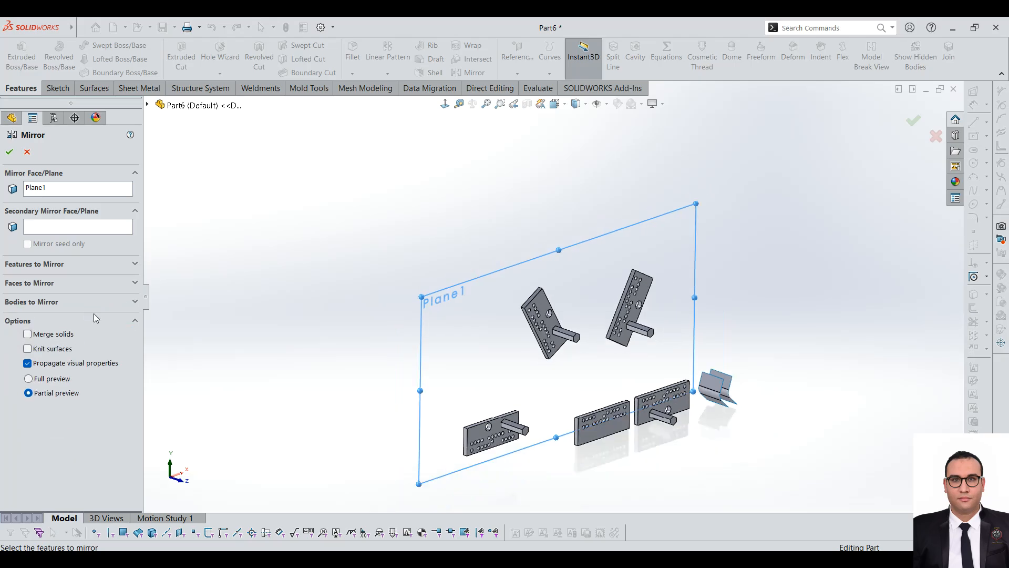
pyautogui.click(56, 304)
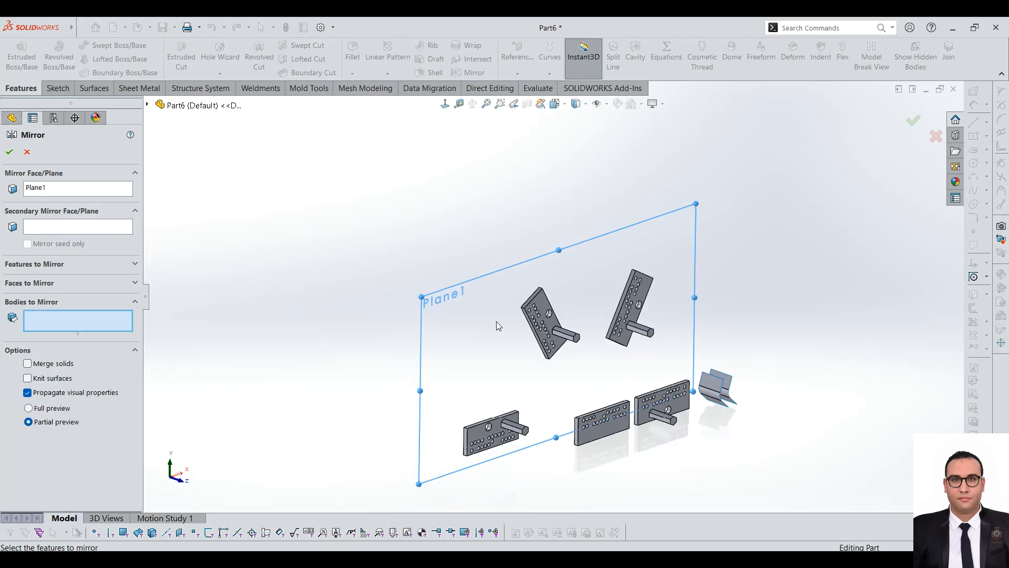
pyautogui.scroll(2, 487, 325)
pyautogui.moveTo(471, 199); pyautogui.dragTo(803, 473)
pyautogui.scroll(-2, 552, 288)
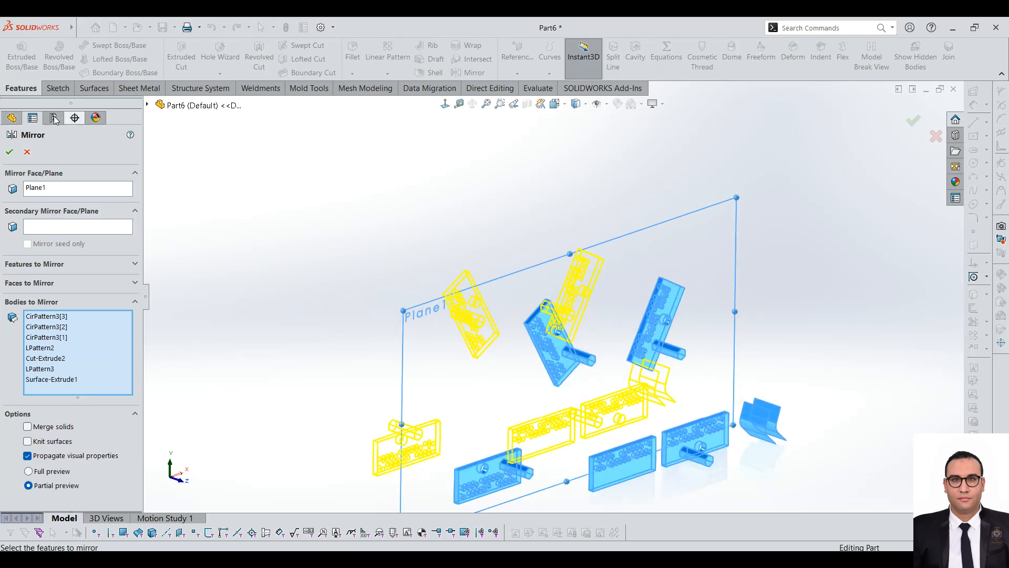
pyautogui.moveTo(630, 302); pyautogui.dragTo(575, 360, button='middle')
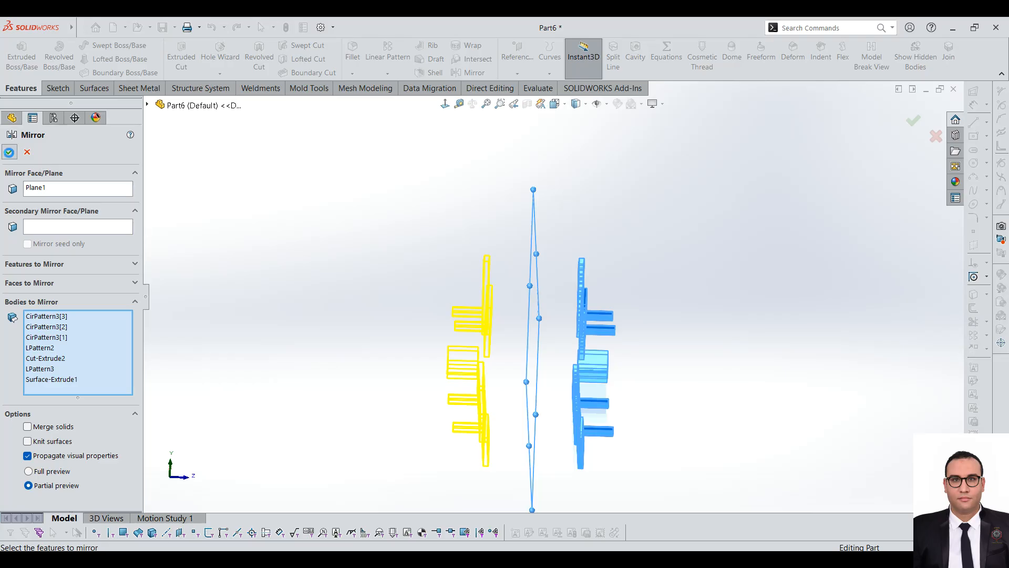
pyautogui.press('Return')
# Step: Sketch a circle on the front face of the original upper-left tilted plate, near its upper corner above the large hole
pyautogui.moveTo(434, 345); pyautogui.dragTo(358, 358, button='middle')
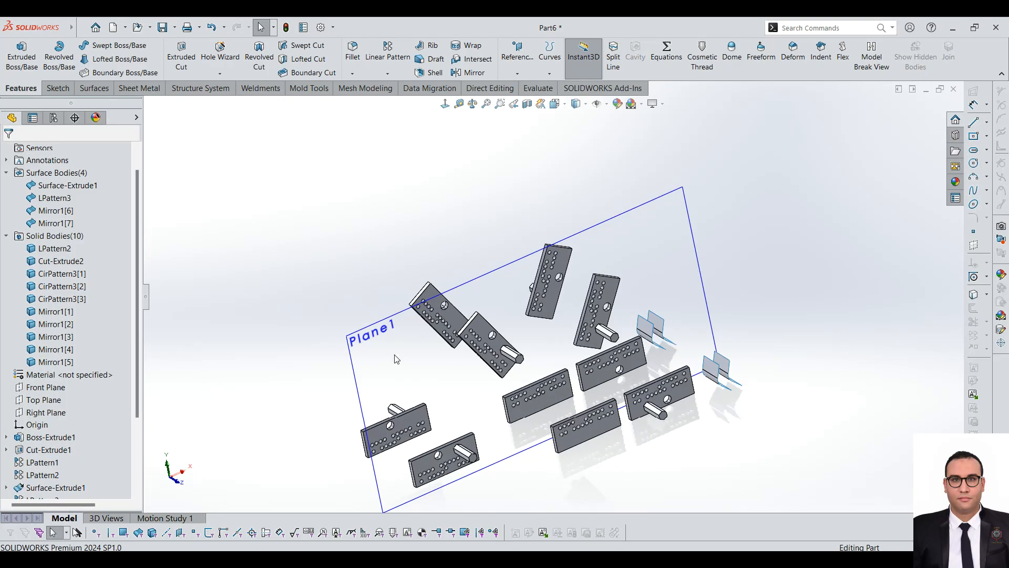
pyautogui.scroll(-3, 465, 316)
pyautogui.click(491, 333)
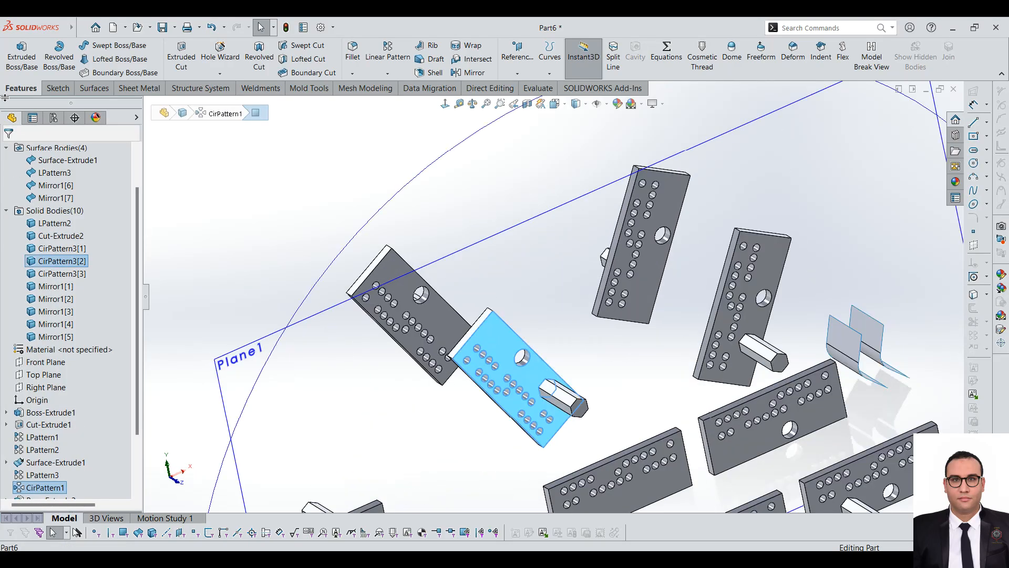
pyautogui.click(53, 88)
pyautogui.click(16, 52)
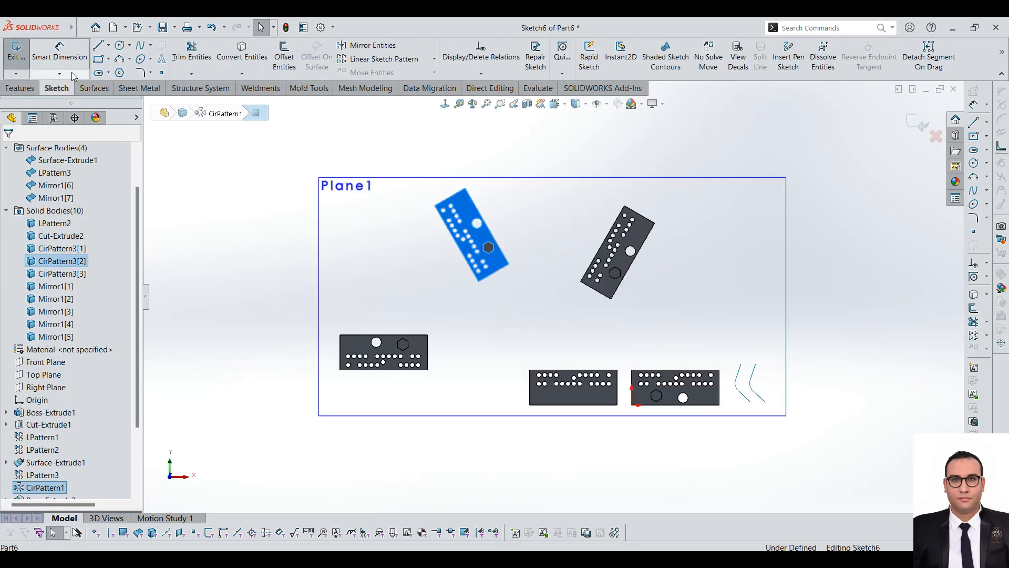
pyautogui.click(121, 46)
pyautogui.scroll(-4, 511, 181)
pyautogui.click(395, 256)
pyautogui.click(408, 277)
# Step: Cut-extrude the circle blind 121 mm through the plate with the feature scope on auto-selected bodies
pyautogui.click(20, 88)
pyautogui.click(175, 57)
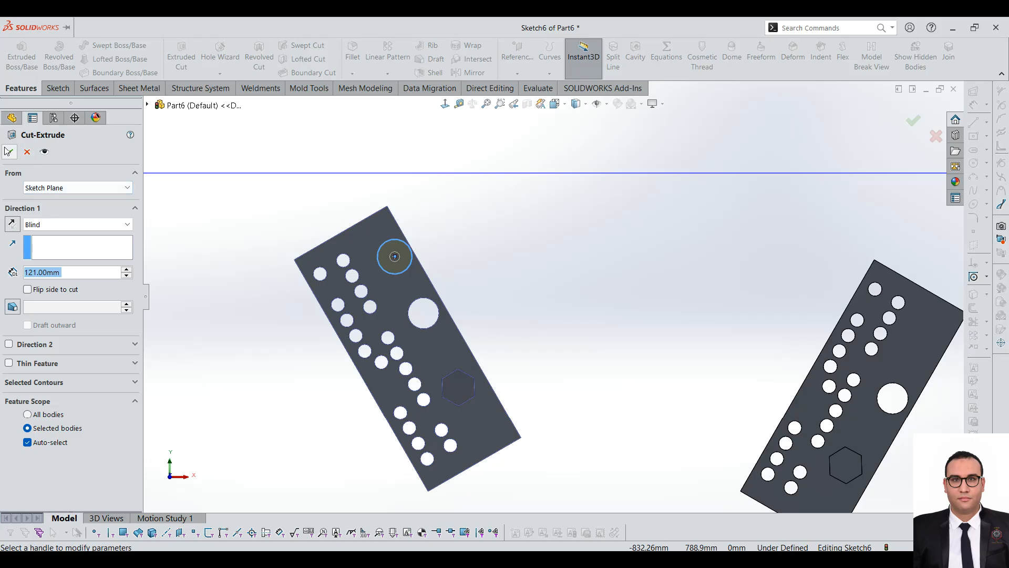
pyautogui.click(8, 152)
# Step: Mirror the new circular cut as a feature about the offset plane, with Geometry Pattern off
pyautogui.scroll(4, 473, 258)
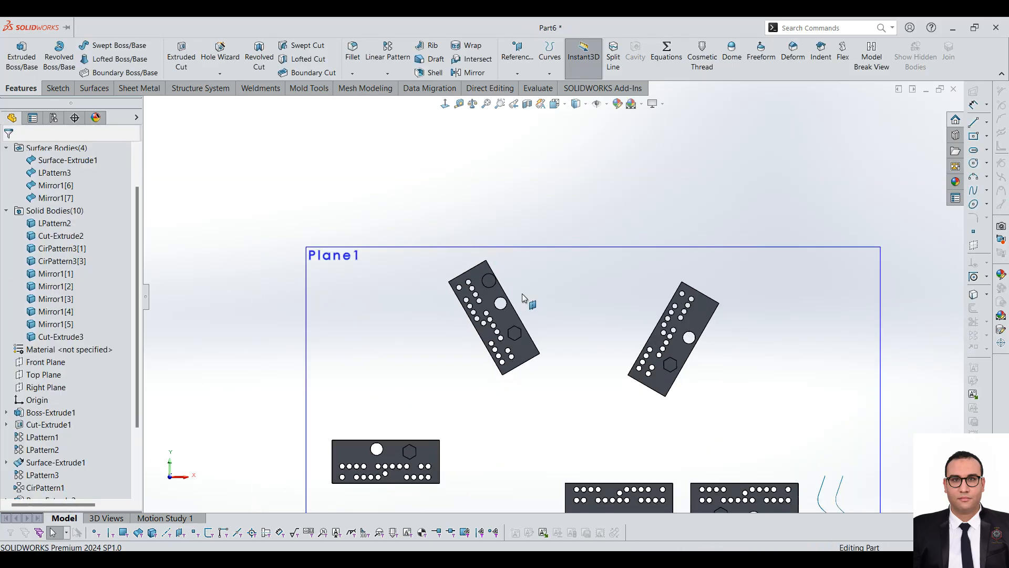
pyautogui.scroll(-1, 546, 333)
pyautogui.moveTo(547, 351); pyautogui.dragTo(592, 383, button='middle')
pyautogui.scroll(2, 589, 371)
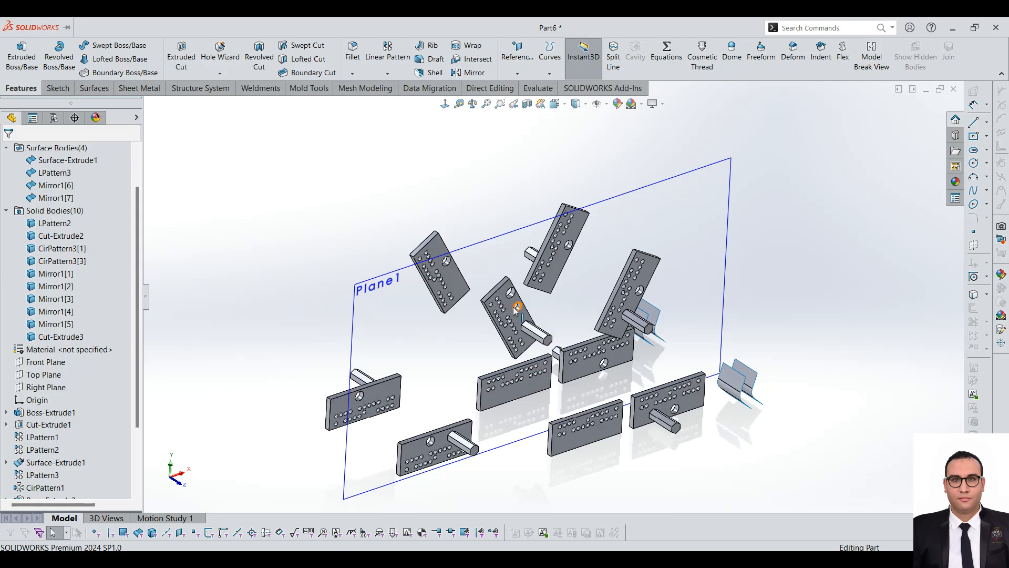
pyautogui.scroll(-3, 53, 420)
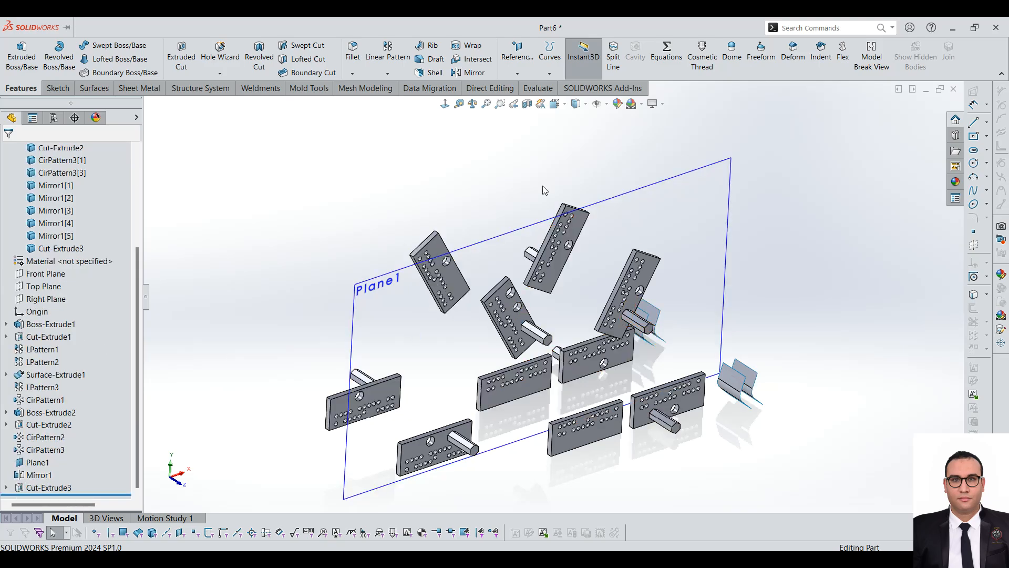
pyautogui.click(388, 74)
pyautogui.click(389, 115)
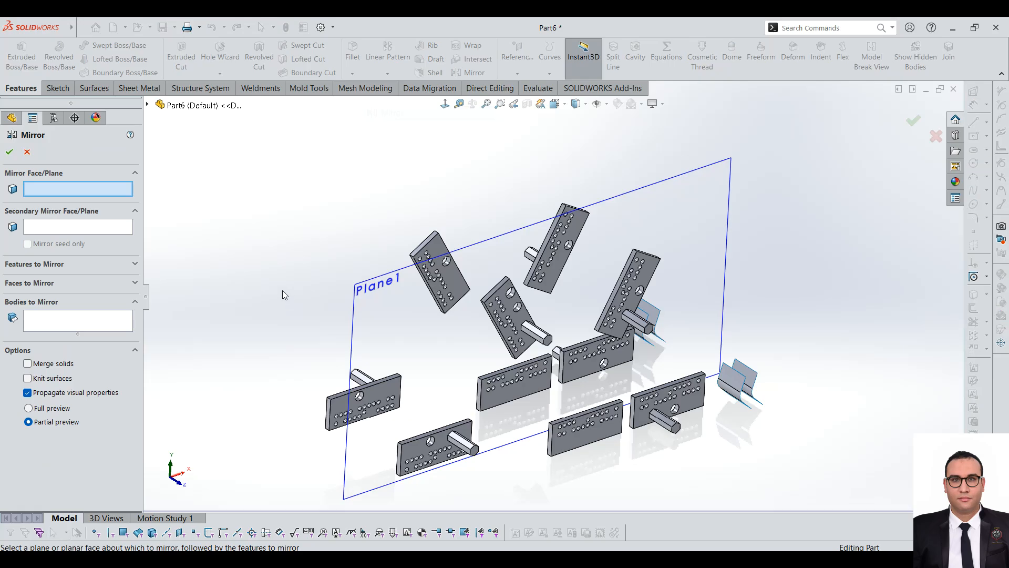
pyautogui.click(641, 199)
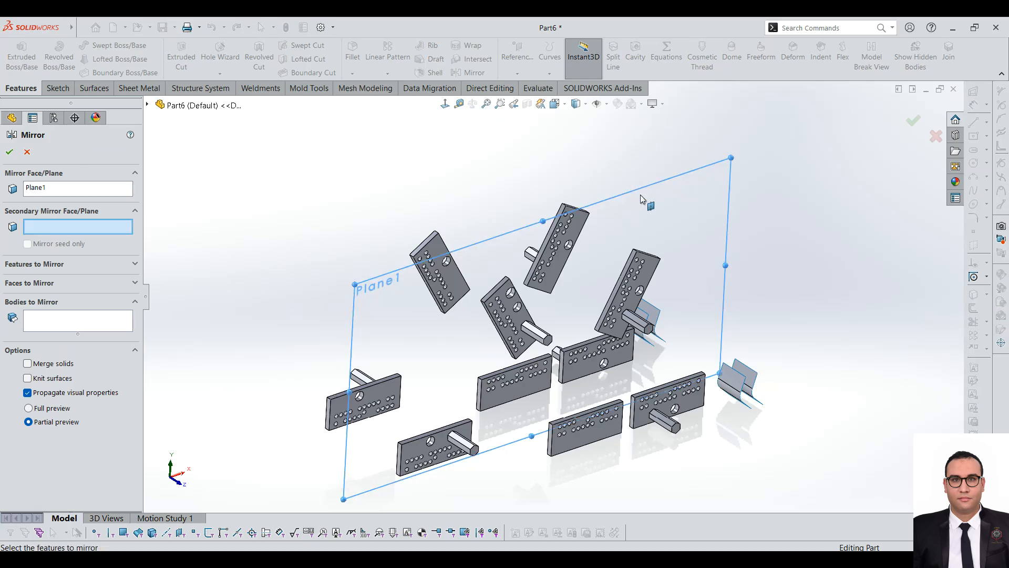
pyautogui.click(56, 266)
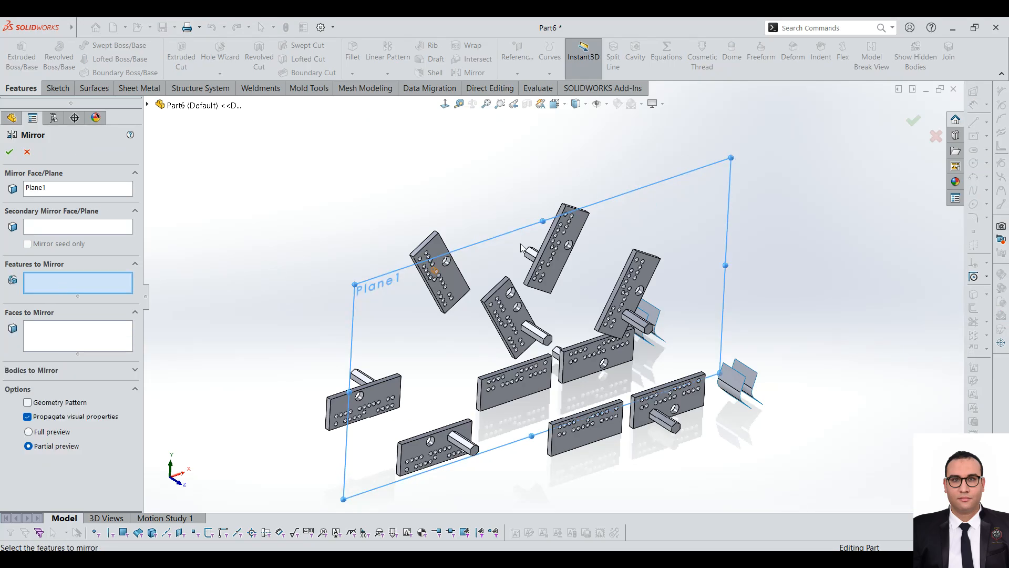
pyautogui.scroll(-5, 526, 268)
pyautogui.click(469, 365)
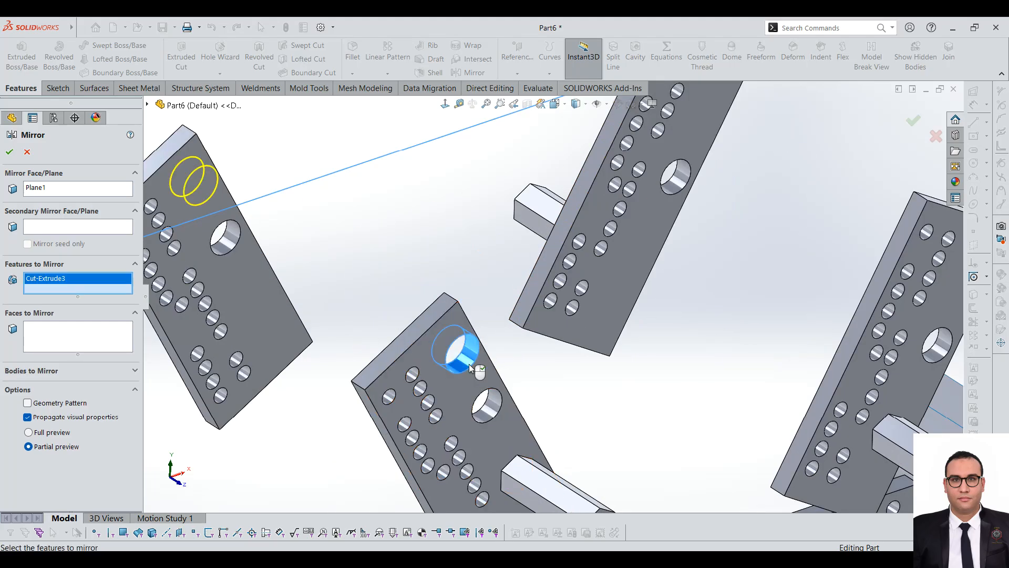
pyautogui.scroll(5, 389, 357)
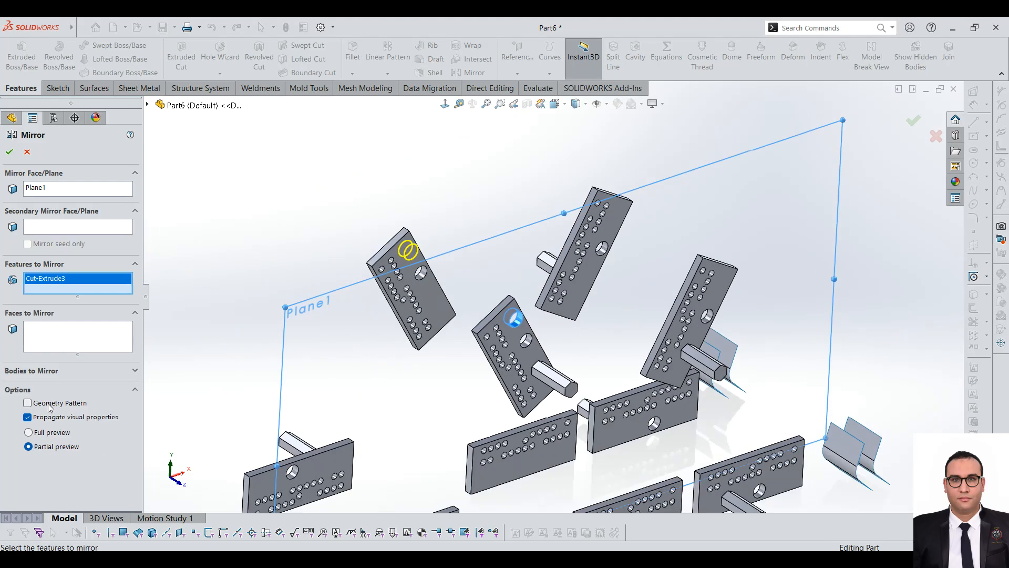
pyautogui.click(10, 153)
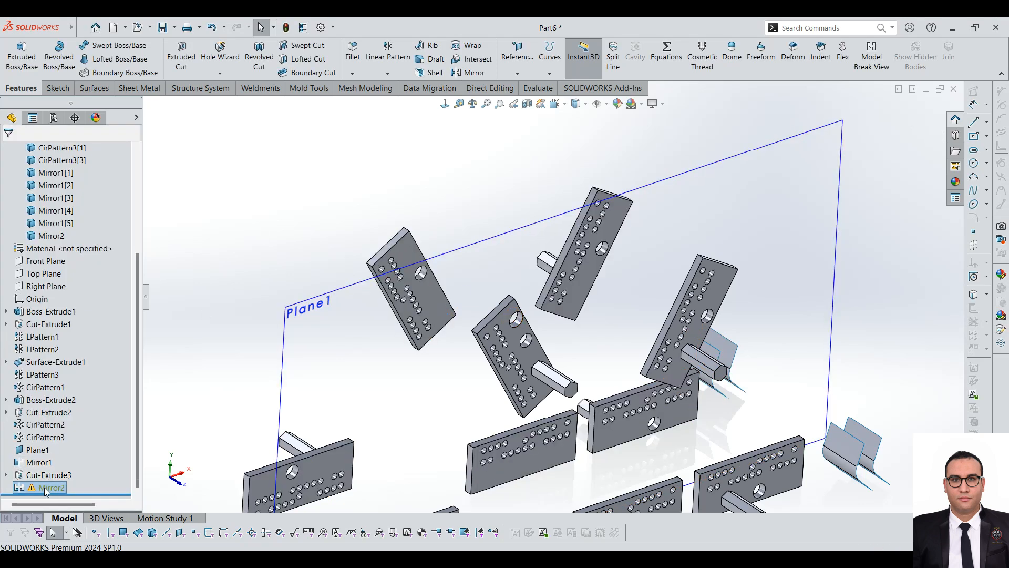
# Step: Edit the mirrored circular cut so that its feature scope covers all bodies
pyautogui.moveTo(46, 492)
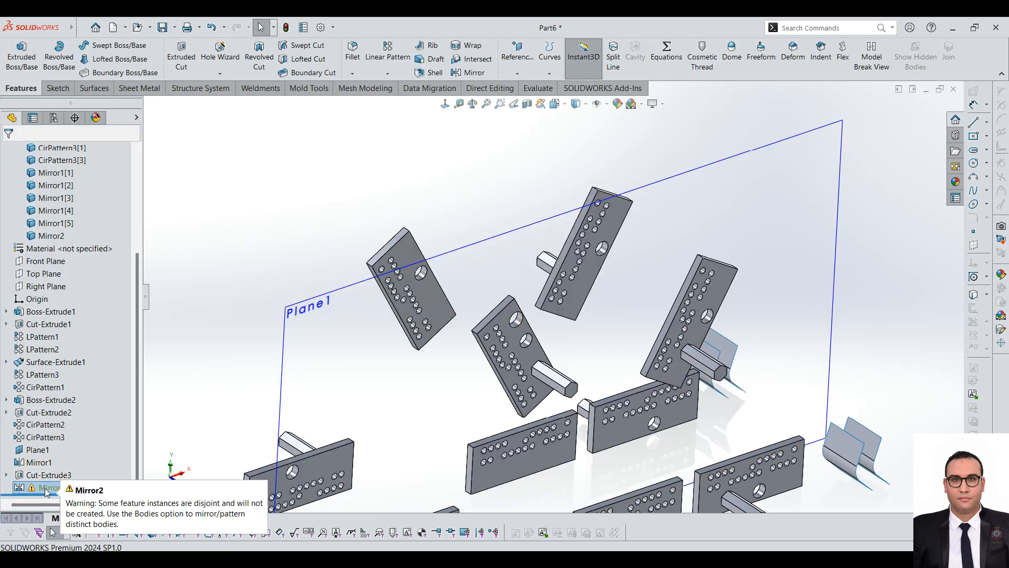
pyautogui.rightClick(46, 489)
pyautogui.click(54, 237)
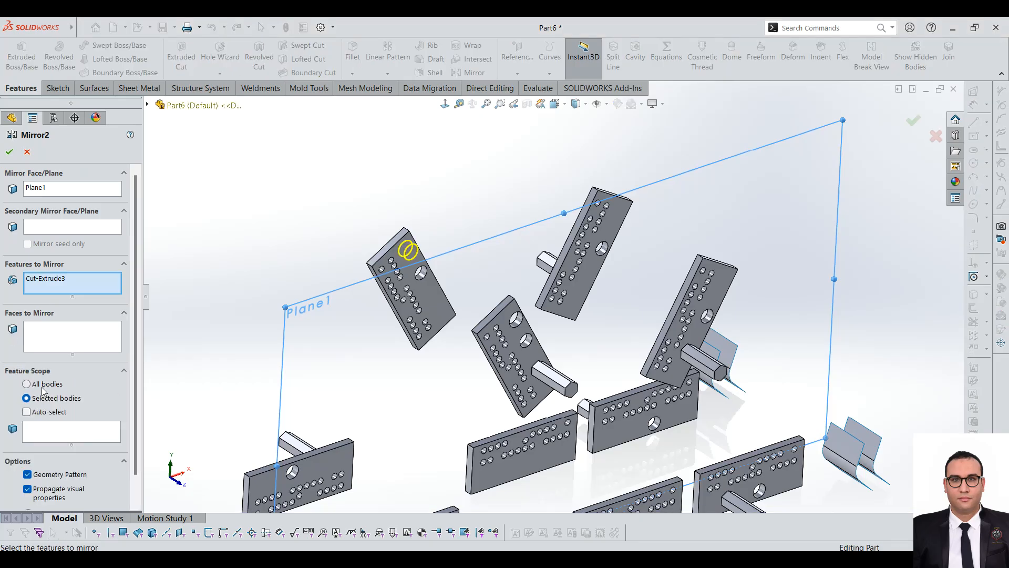
pyautogui.click(27, 384)
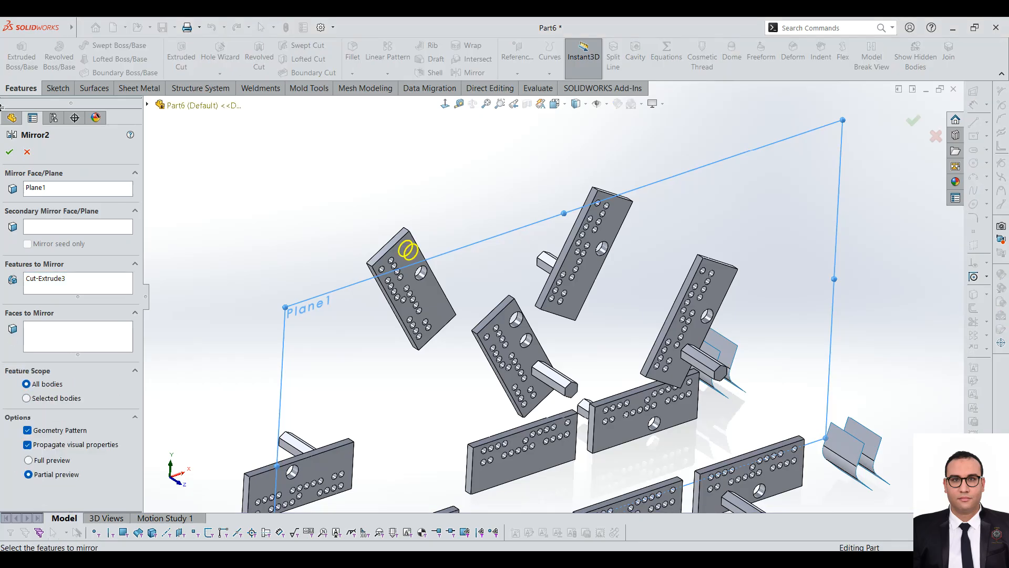
pyautogui.click(10, 153)
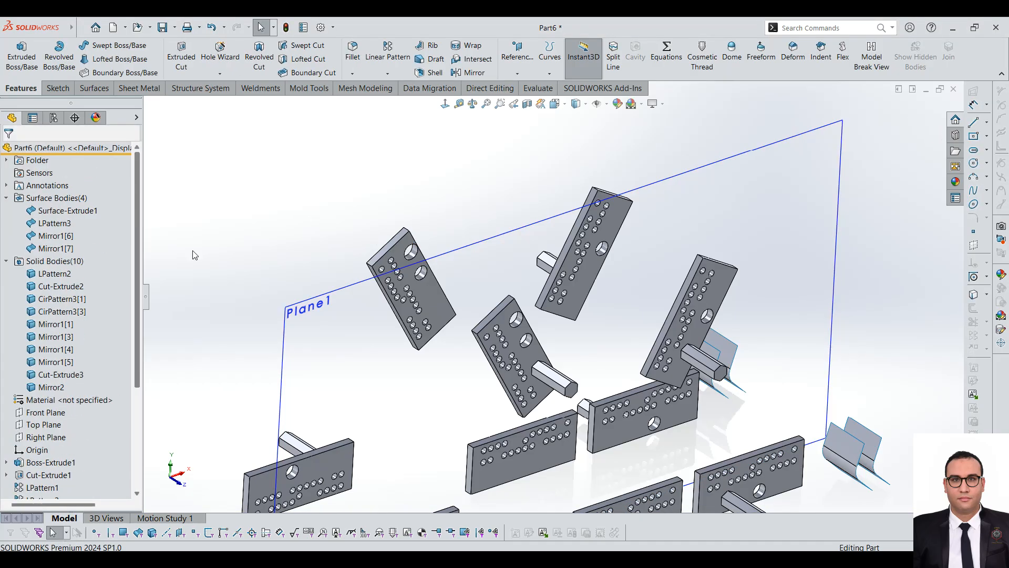
# Step: Examine the mirrored circular cut on the tilted plates on both sides of the offset plane
pyautogui.scroll(3, 507, 370)
pyautogui.scroll(-3, 511, 375)
pyautogui.moveTo(515, 374)
pyautogui.mouseDown(button='middle')
pyautogui.moveTo(570, 346)
pyautogui.moveTo(523, 370)
pyautogui.mouseUp(button='middle')
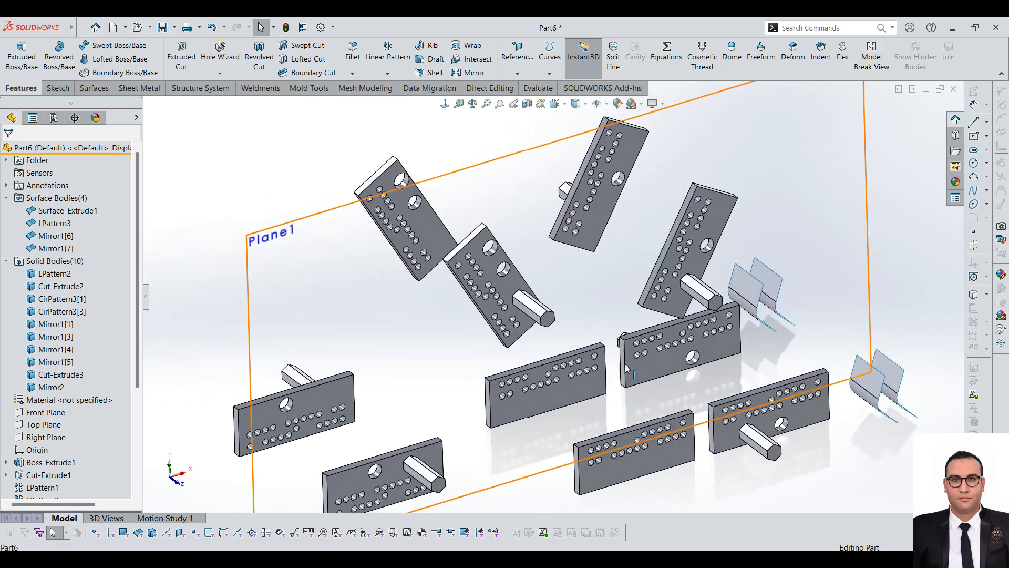
pyautogui.scroll(3, 252, 360)
pyautogui.scroll(-4, 39, 439)
pyautogui.scroll(3, 662, 255)
pyautogui.scroll(-3, 656, 246)
pyautogui.moveTo(569, 301); pyautogui.dragTo(555, 317, button='middle')
pyautogui.scroll(-1, 590, 249)
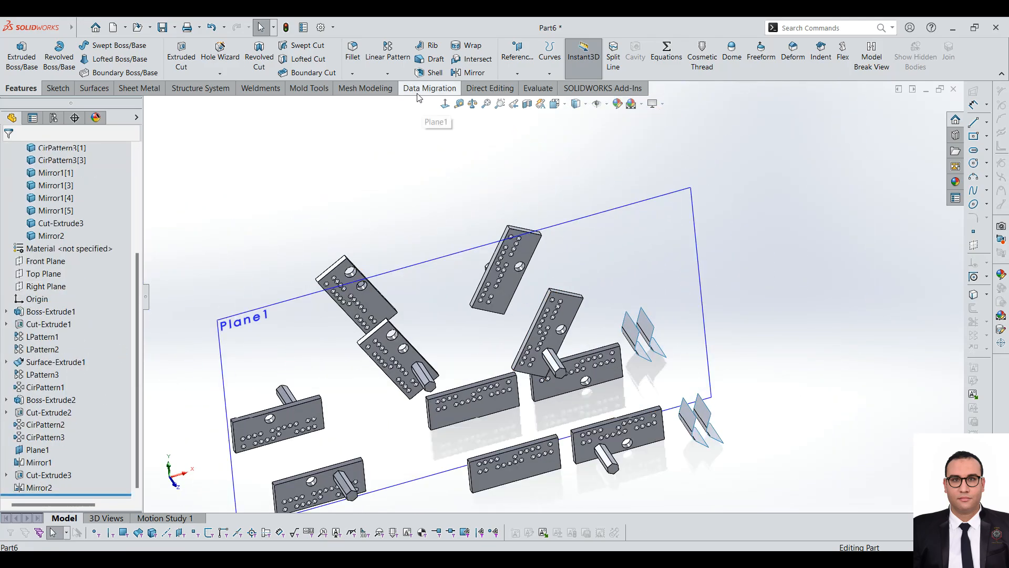
pyautogui.scroll(2, 549, 211)
pyautogui.click(401, 75)
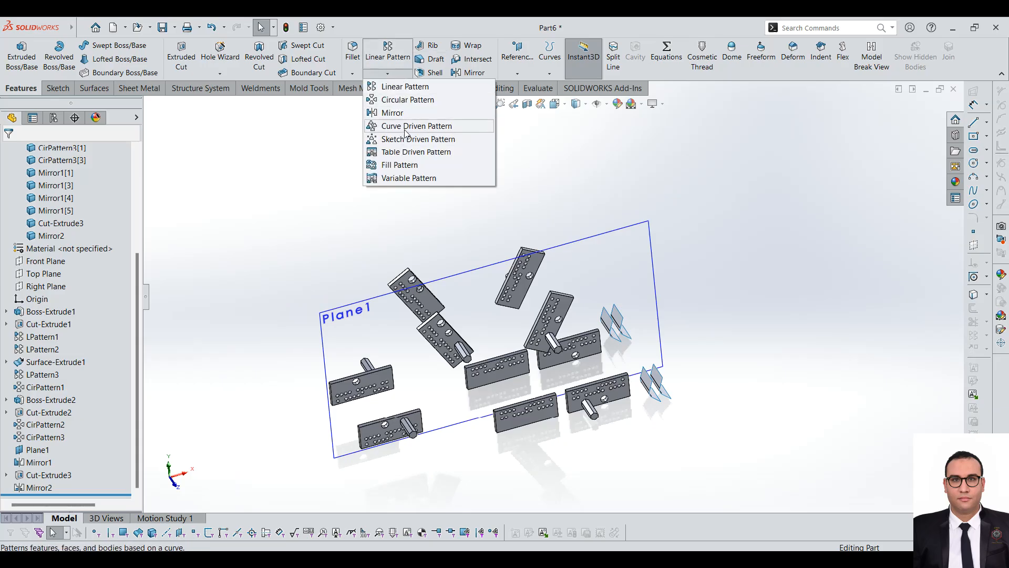
pyautogui.click(662, 191)
# Step: Sketch an open S-shaped spline through four points on the offset plane, starting at the outer upper corner of the upper-right tilted plate
pyautogui.moveTo(521, 190); pyautogui.dragTo(491, 145, button='middle')
pyautogui.click(619, 274)
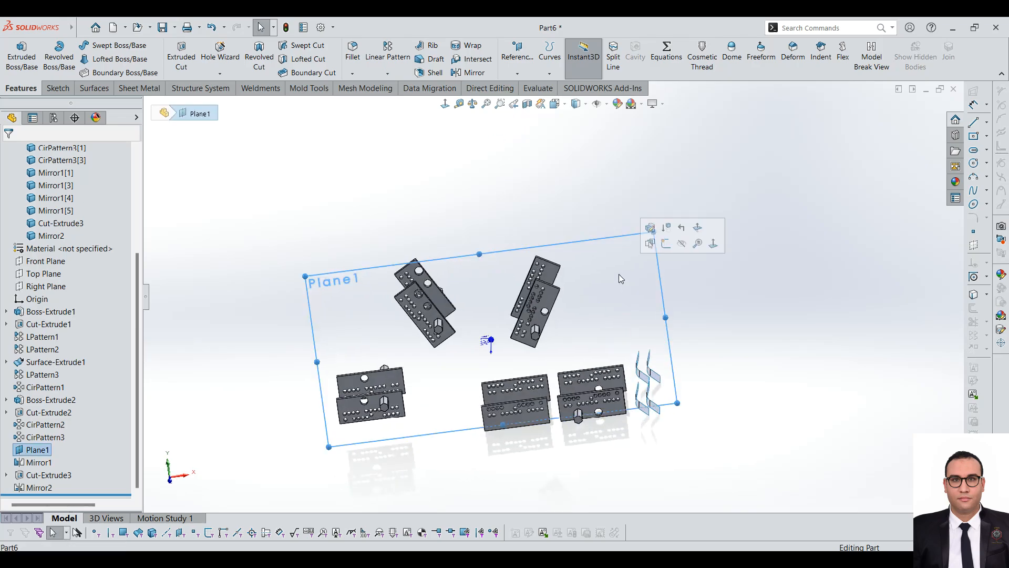
pyautogui.click(58, 88)
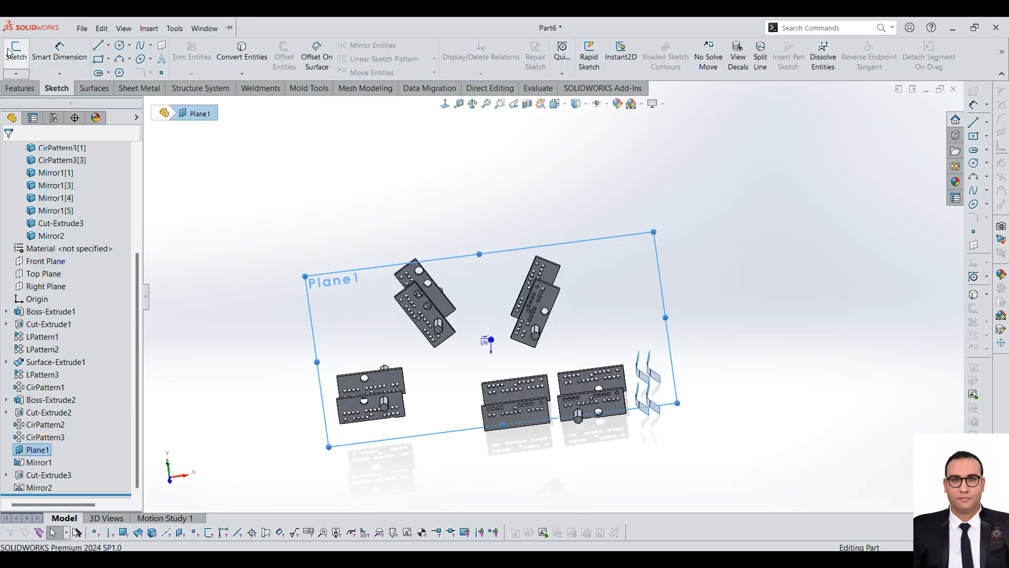
pyautogui.click(16, 52)
pyautogui.click(148, 29)
pyautogui.click(525, 152)
pyautogui.click(140, 46)
pyautogui.scroll(-2, 620, 294)
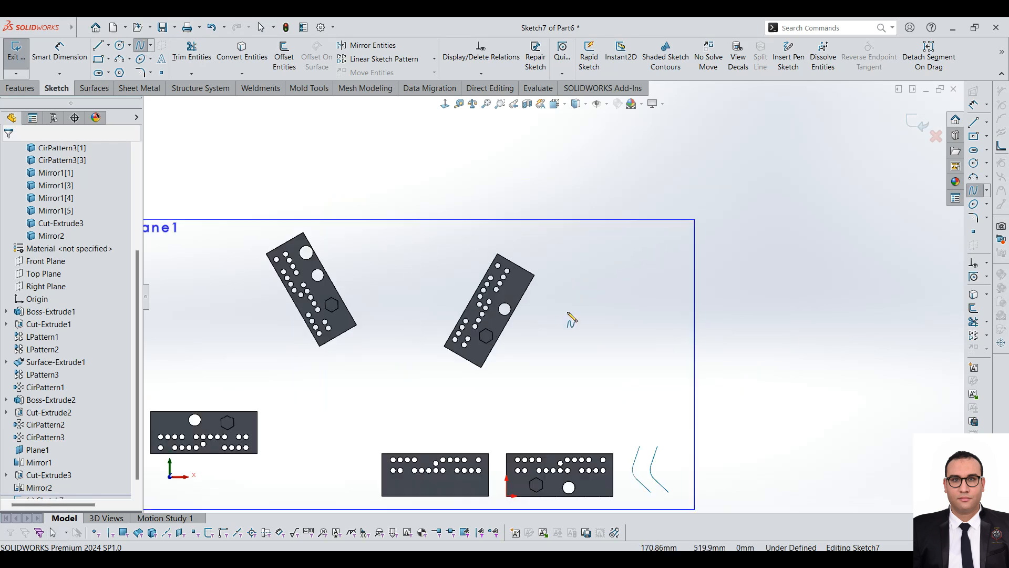
pyautogui.click(534, 275)
pyautogui.click(590, 191)
pyautogui.click(757, 215)
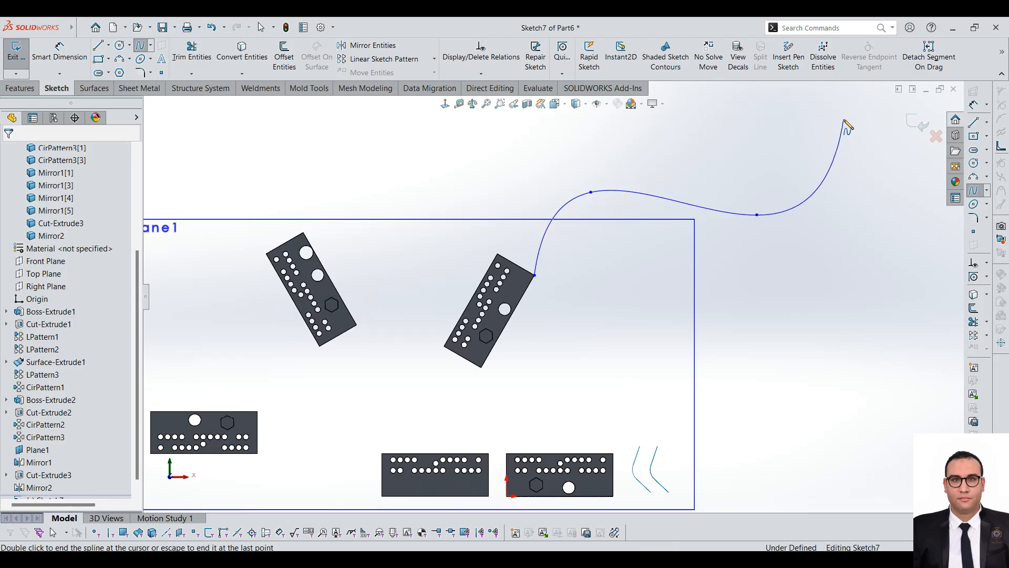
pyautogui.press('Escape')
pyautogui.scroll(3, 594, 266)
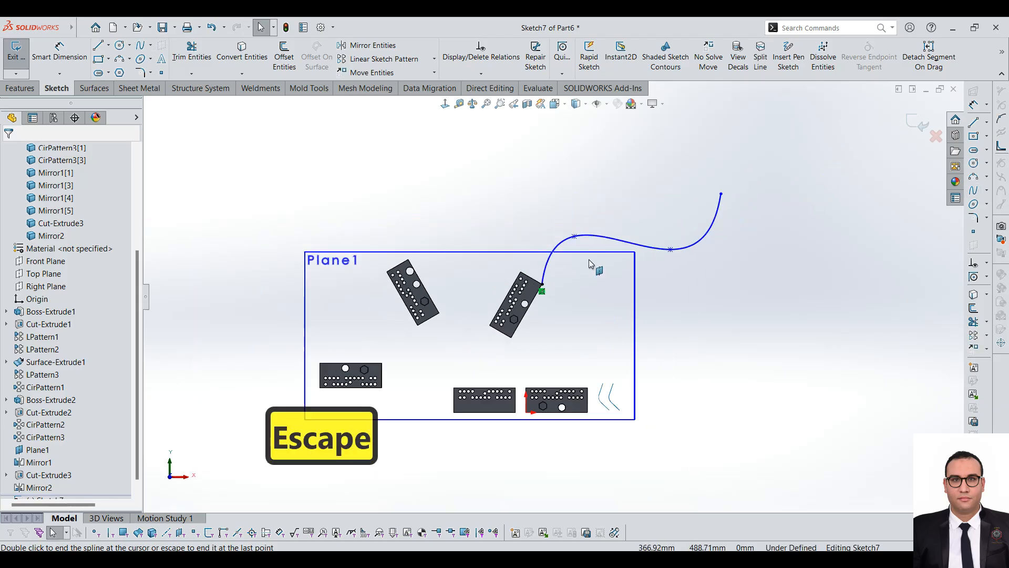
pyautogui.scroll(-2, 676, 331)
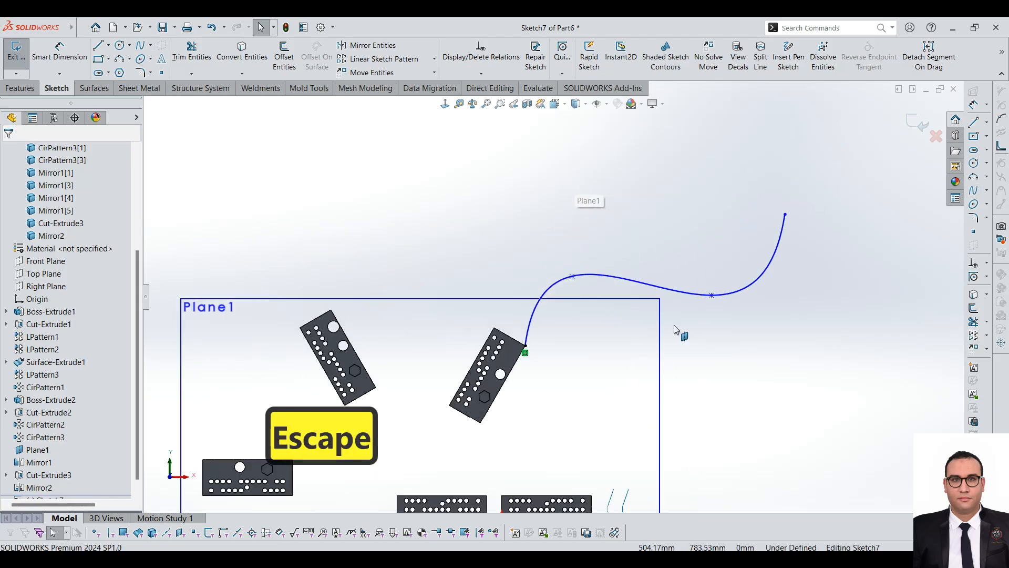
pyautogui.click(16, 52)
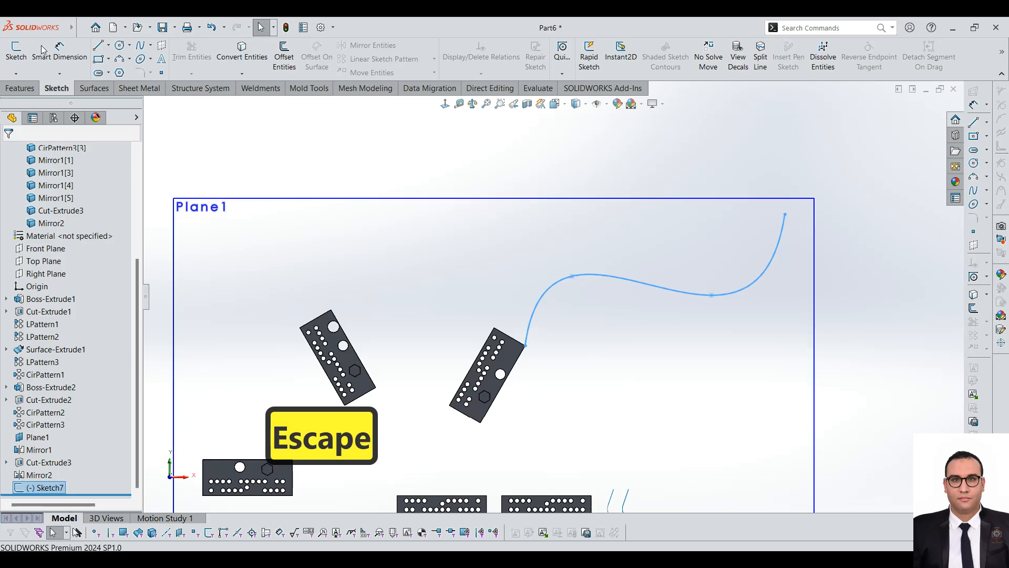
# Step: Set up a Curve Driven Pattern along the spline sketch in bodies mode, choosing the upper-right tilted plate body with the hexagonal boss
pyautogui.click(20, 87)
pyautogui.click(389, 74)
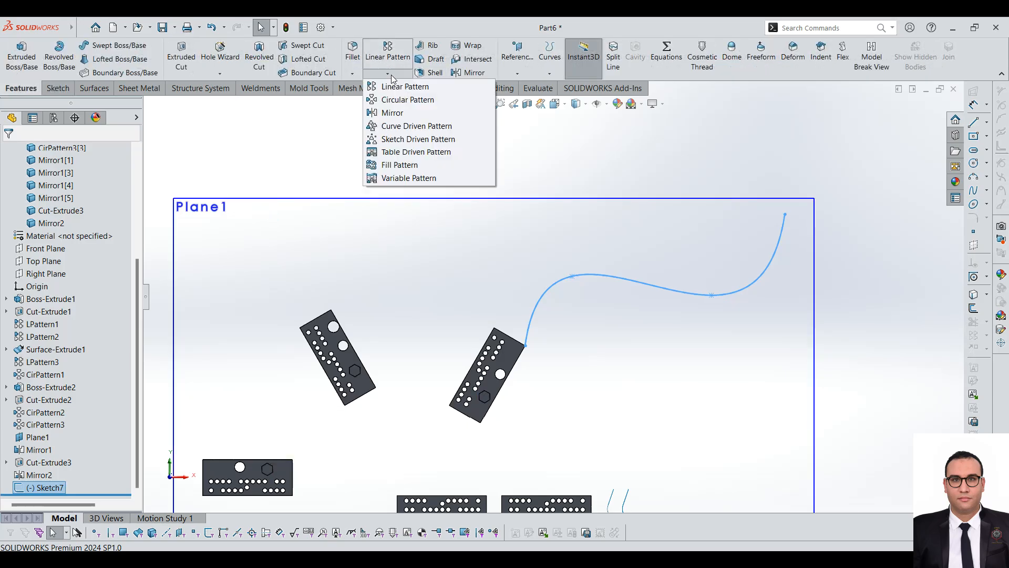
pyautogui.click(410, 125)
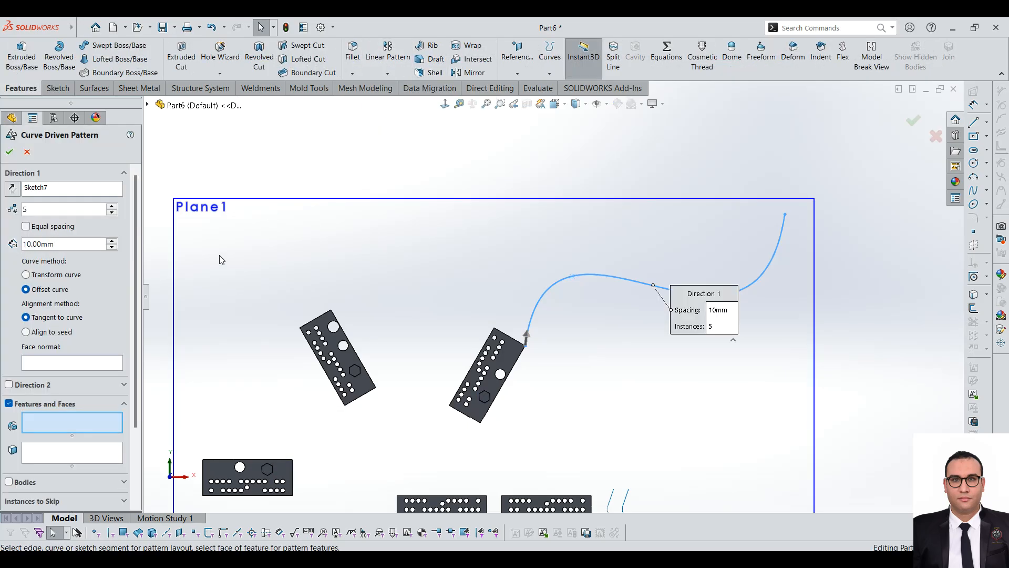
pyautogui.click(50, 187)
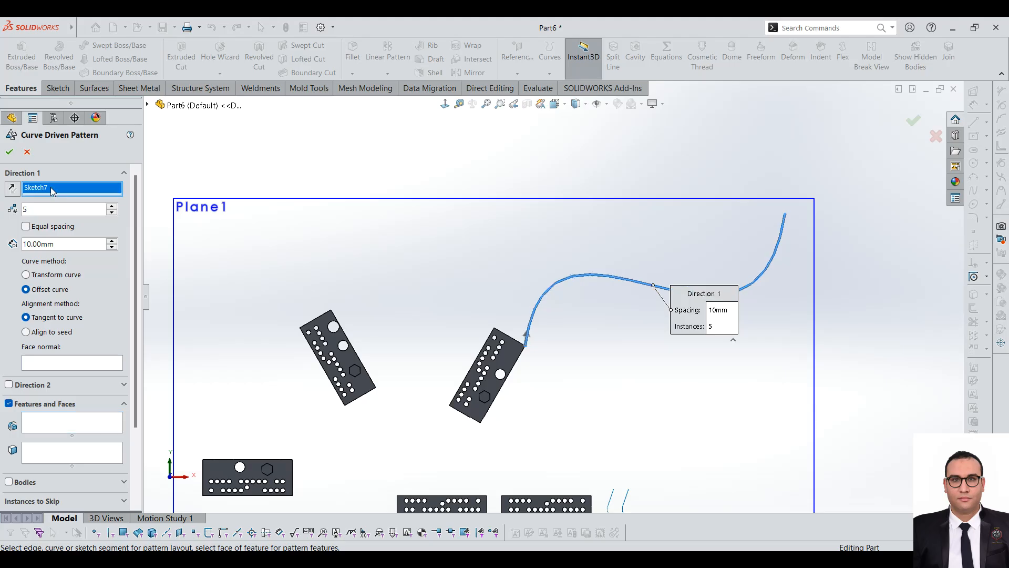
pyautogui.click(46, 424)
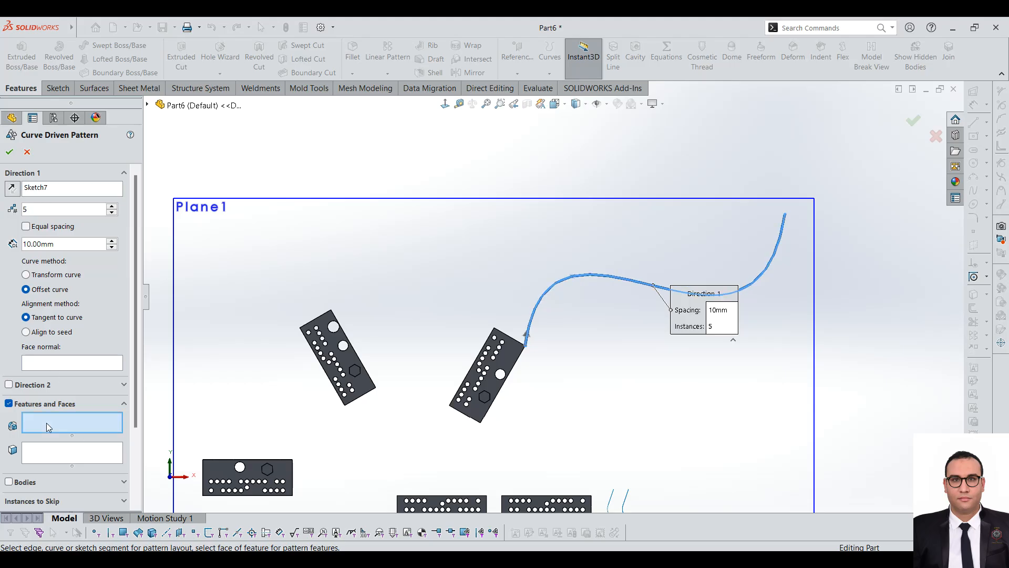
pyautogui.click(9, 482)
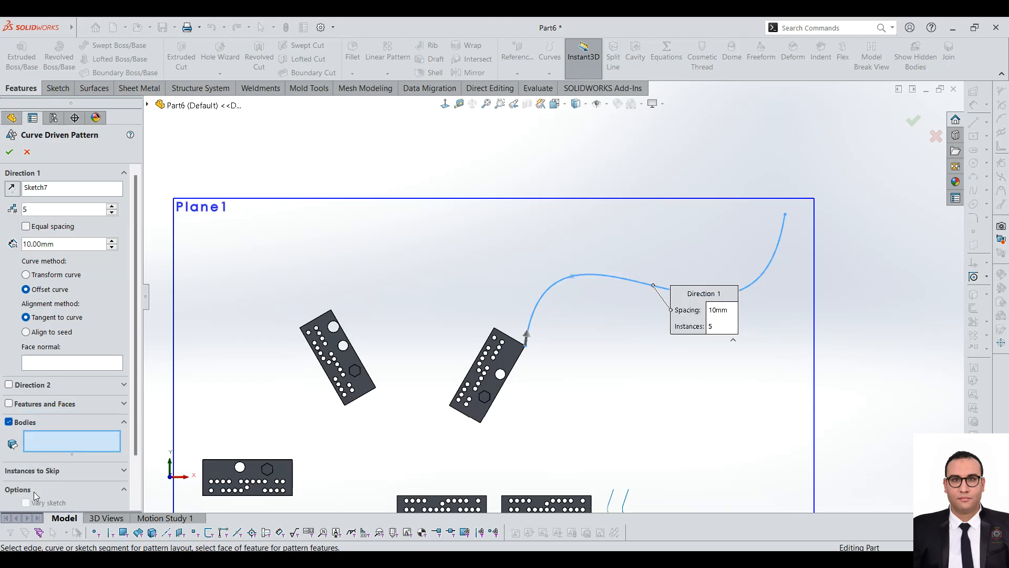
pyautogui.click(494, 366)
pyautogui.scroll(-3, 567, 349)
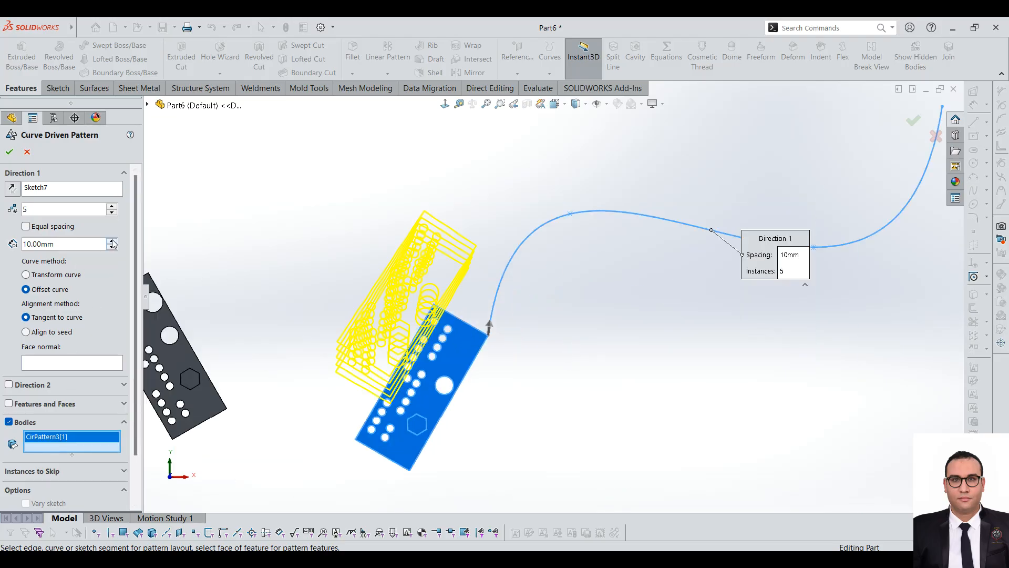
# Step: Finish the curve pattern with 5 instances, 130 mm spacing, Offset curve and Align to seed, using the mirrored upper-right plate as the body instead
pyautogui.moveTo(112, 241); pyautogui.dragTo(111, 241)
pyautogui.scroll(3, 212, 268)
pyautogui.scroll(-1, 497, 239)
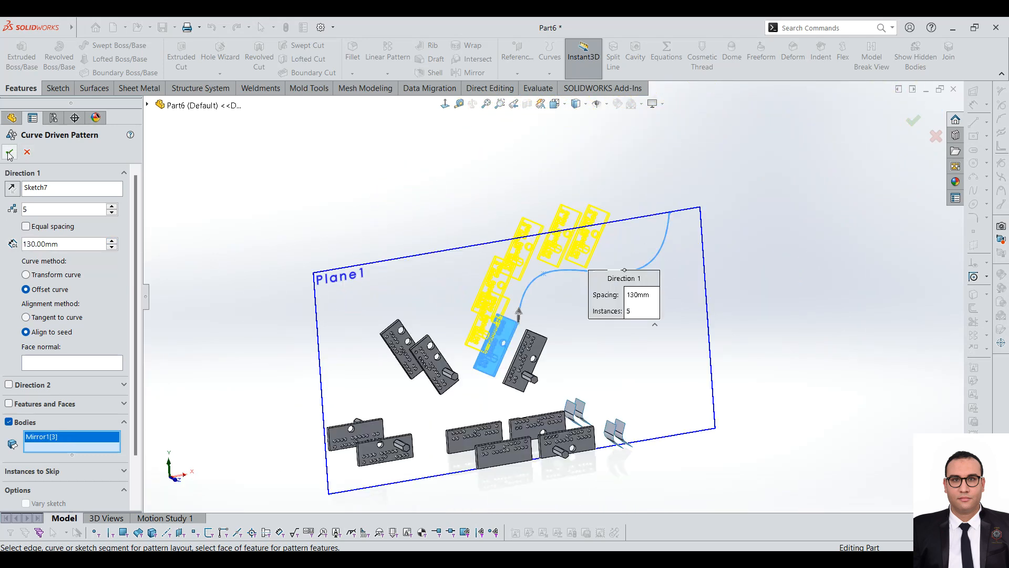
pyautogui.click(9, 153)
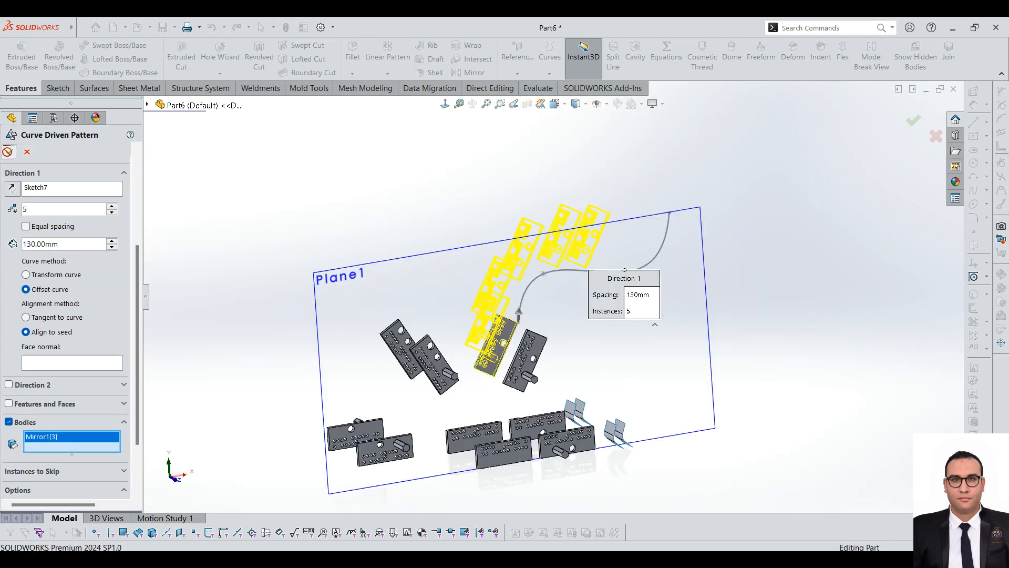
pyautogui.scroll(-2, 663, 205)
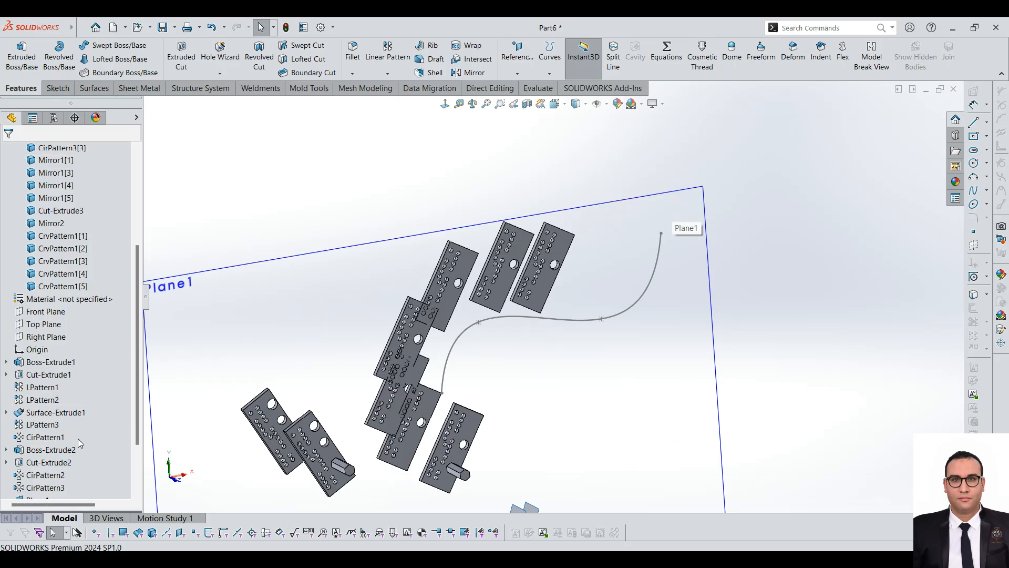
pyautogui.click(387, 74)
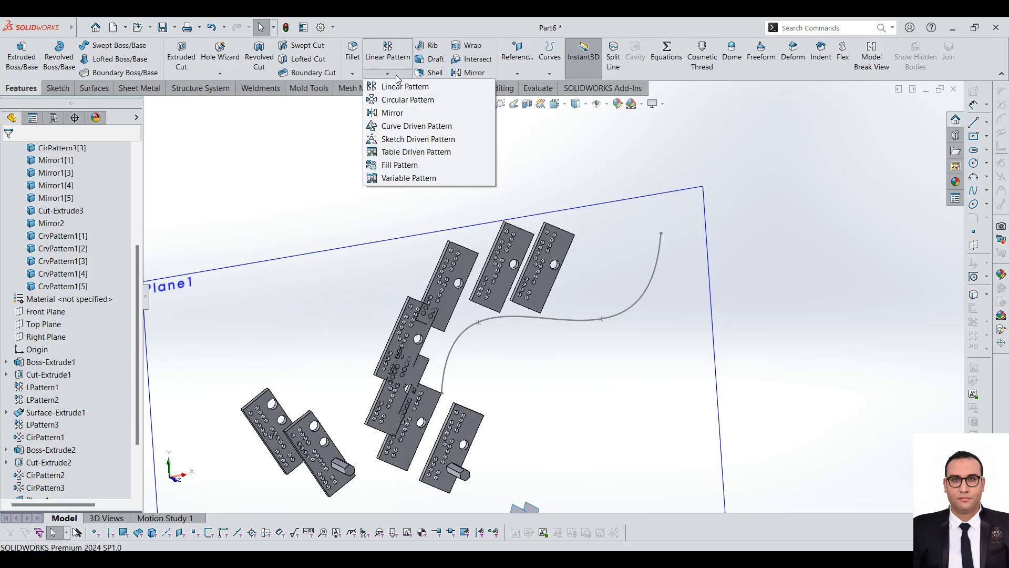
pyautogui.click(398, 141)
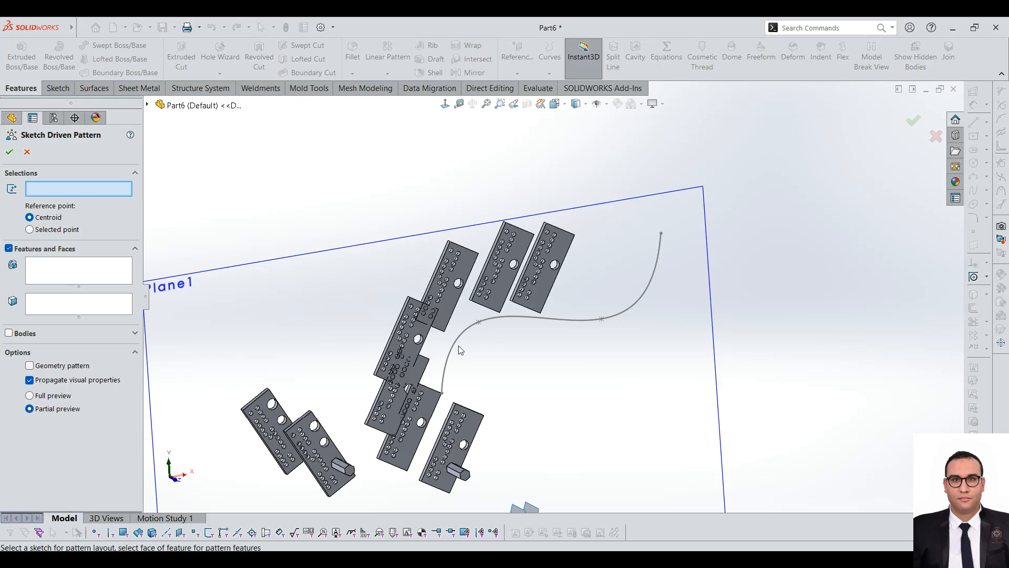
pyautogui.click(581, 320)
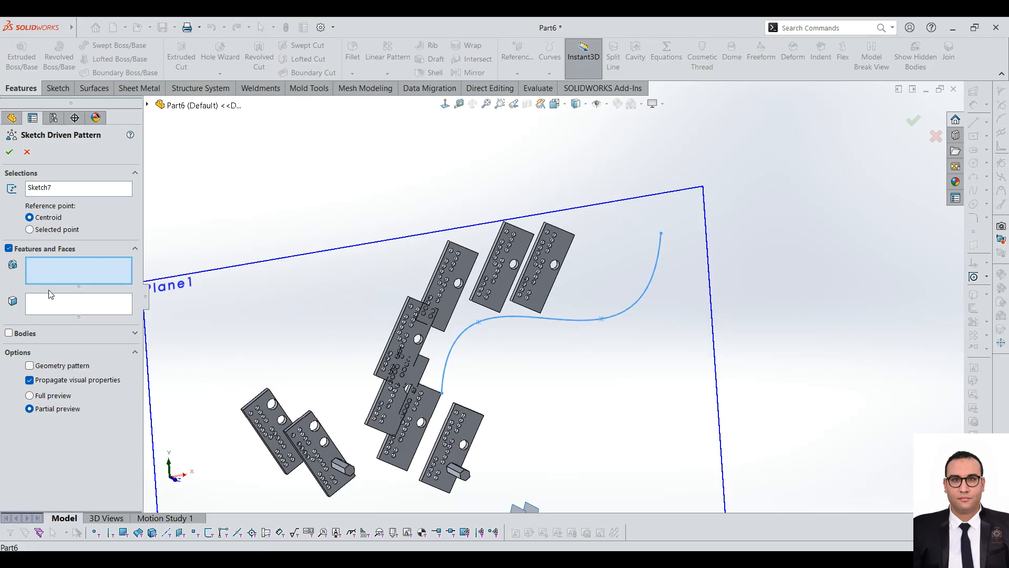
pyautogui.click(12, 334)
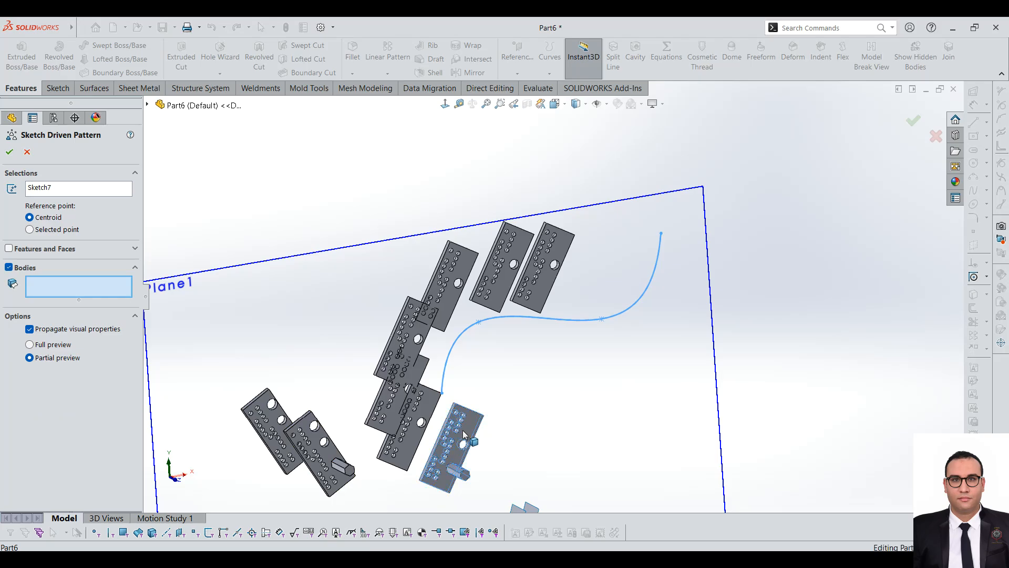
pyautogui.click(474, 447)
pyautogui.moveTo(615, 416); pyautogui.dragTo(558, 388, button='middle')
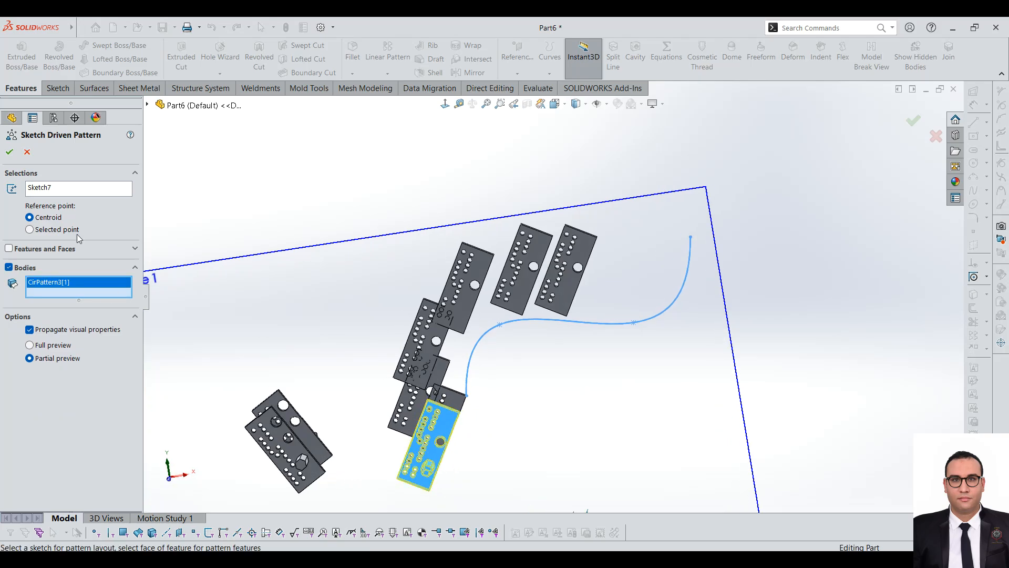
pyautogui.scroll(-3, 507, 344)
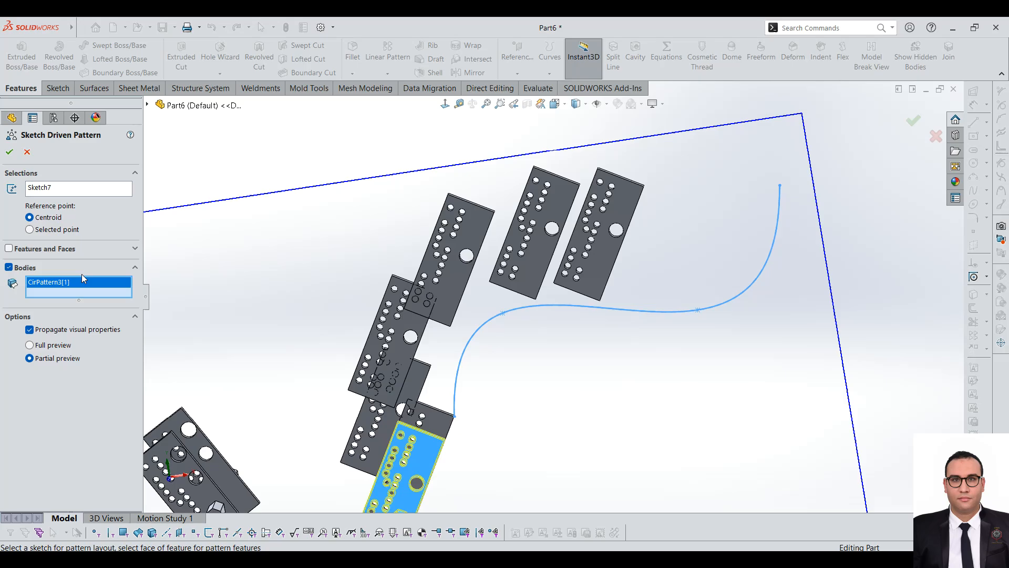
pyautogui.click(45, 189)
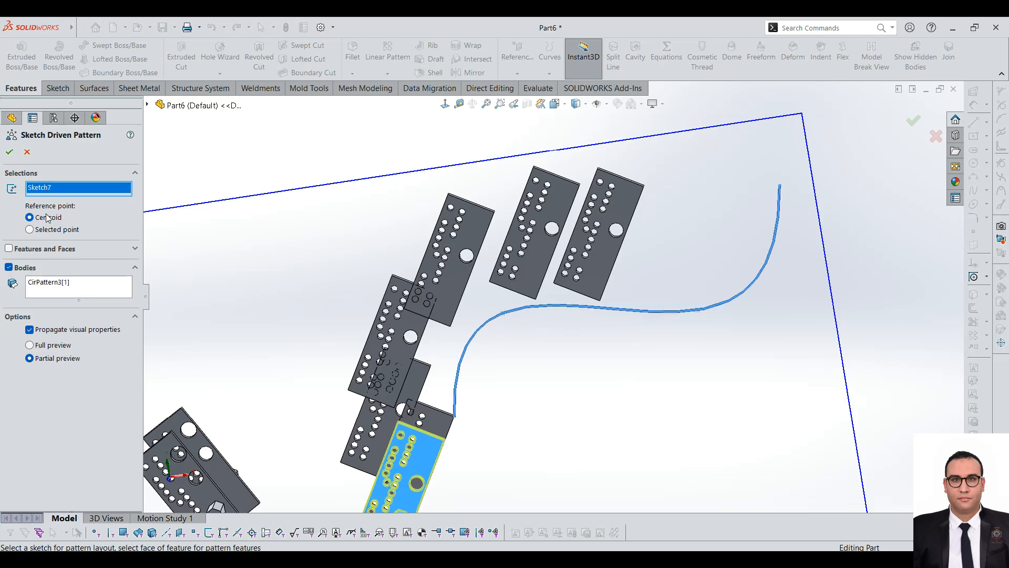
pyautogui.click(30, 230)
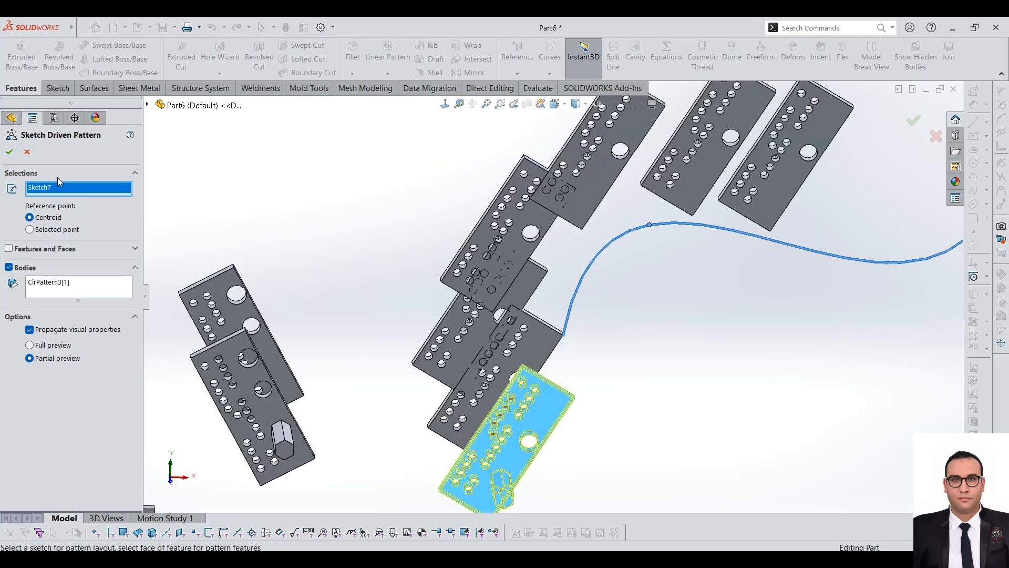
pyautogui.scroll(3, 534, 323)
pyautogui.click(27, 153)
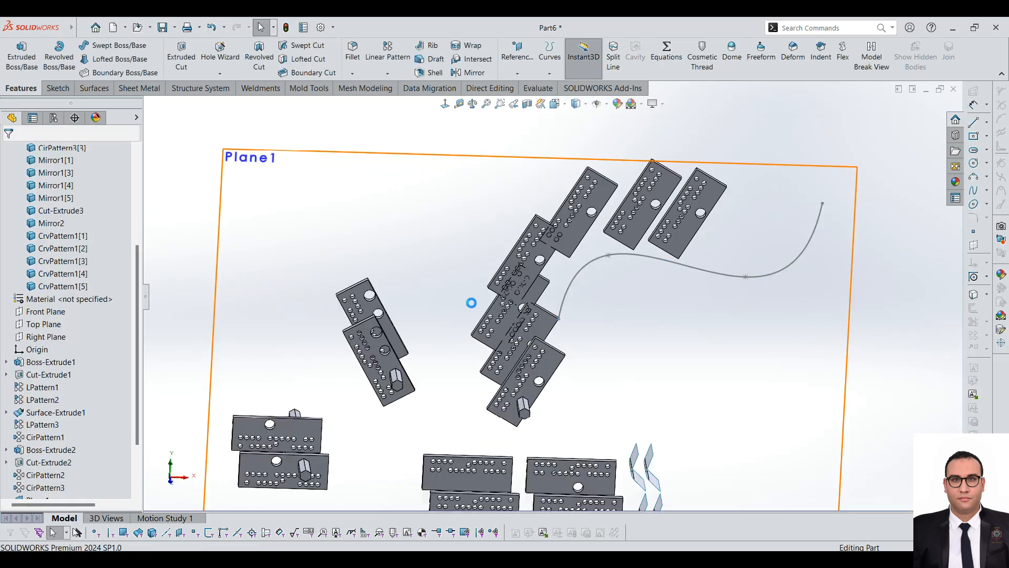
# Step: Sketch three separate points on the offset plane: at the upper left, near the upper middle, and below the spline at the right
pyautogui.scroll(3, 547, 315)
pyautogui.scroll(-2, 606, 320)
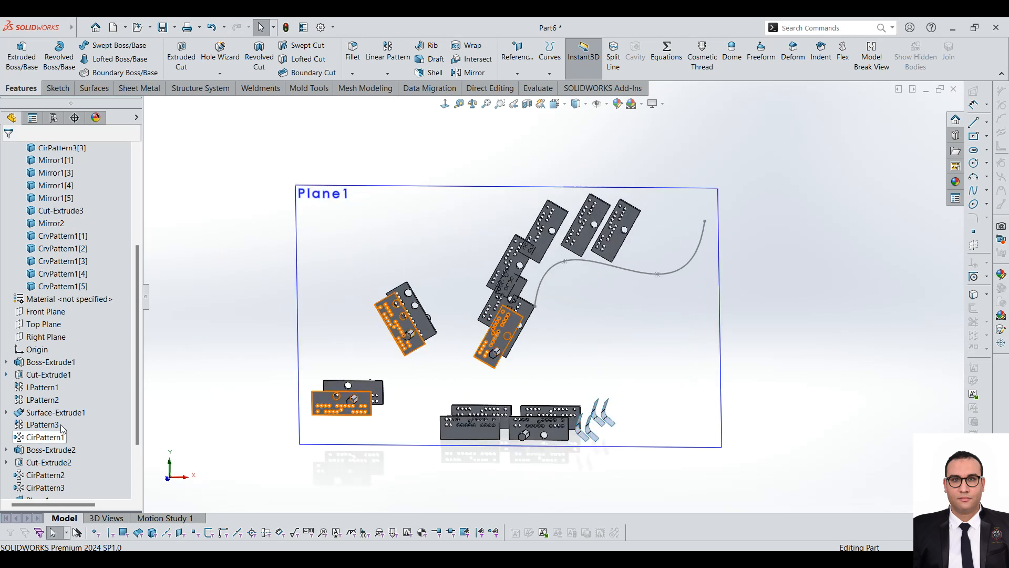
pyautogui.click(700, 307)
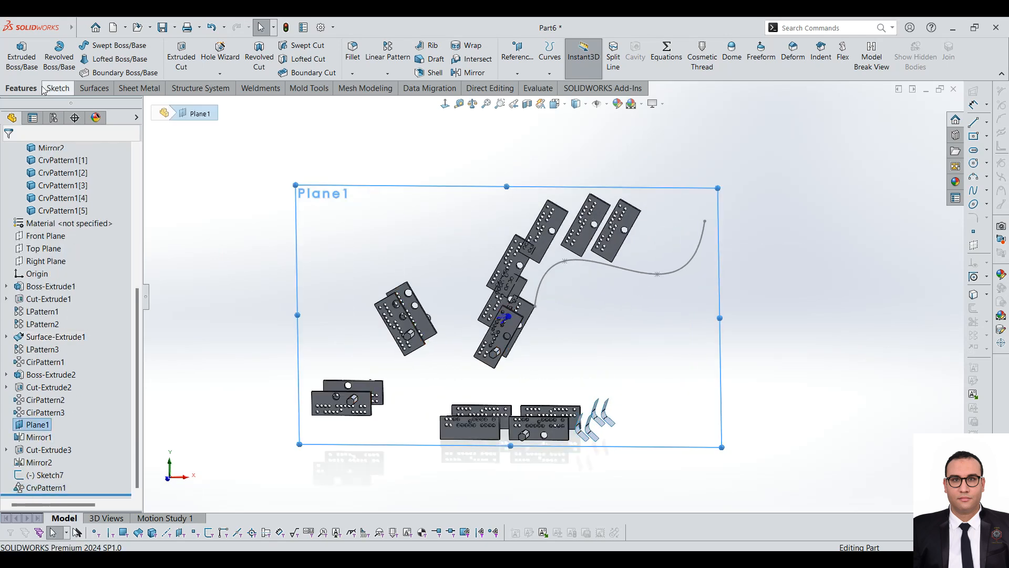
pyautogui.click(58, 88)
pyautogui.click(15, 53)
pyautogui.click(162, 72)
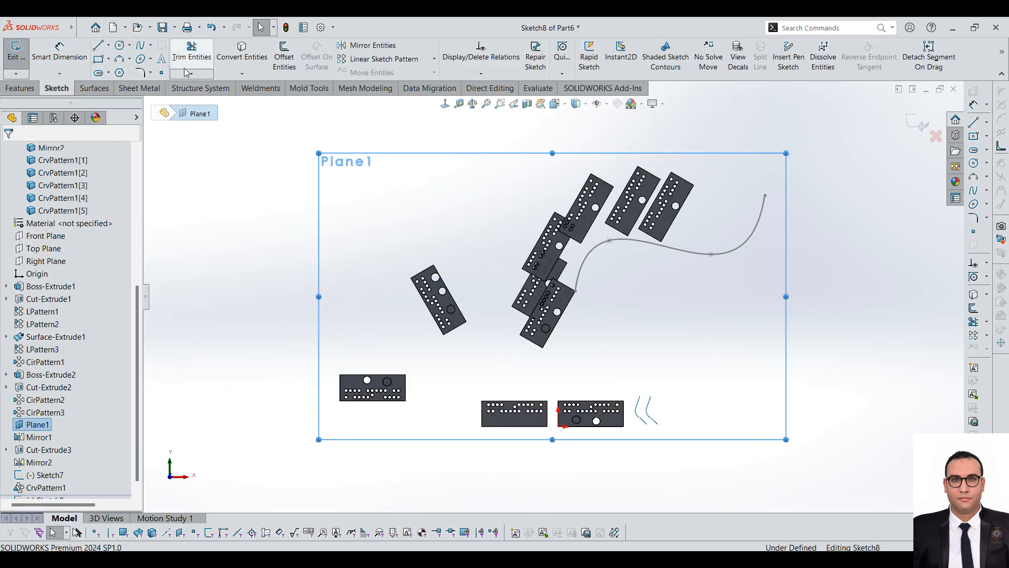
pyautogui.click(409, 207)
pyautogui.click(709, 313)
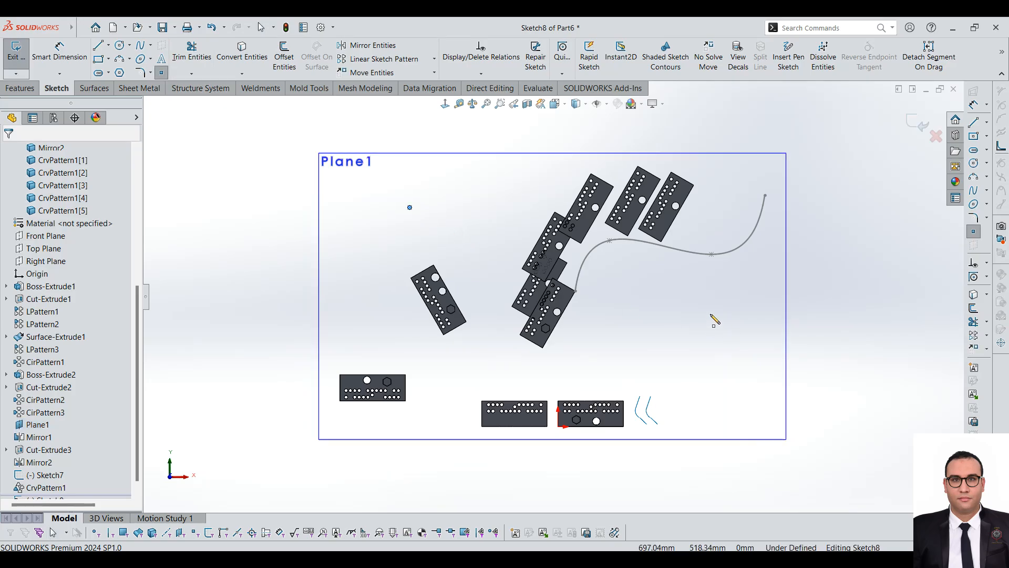
pyautogui.click(542, 175)
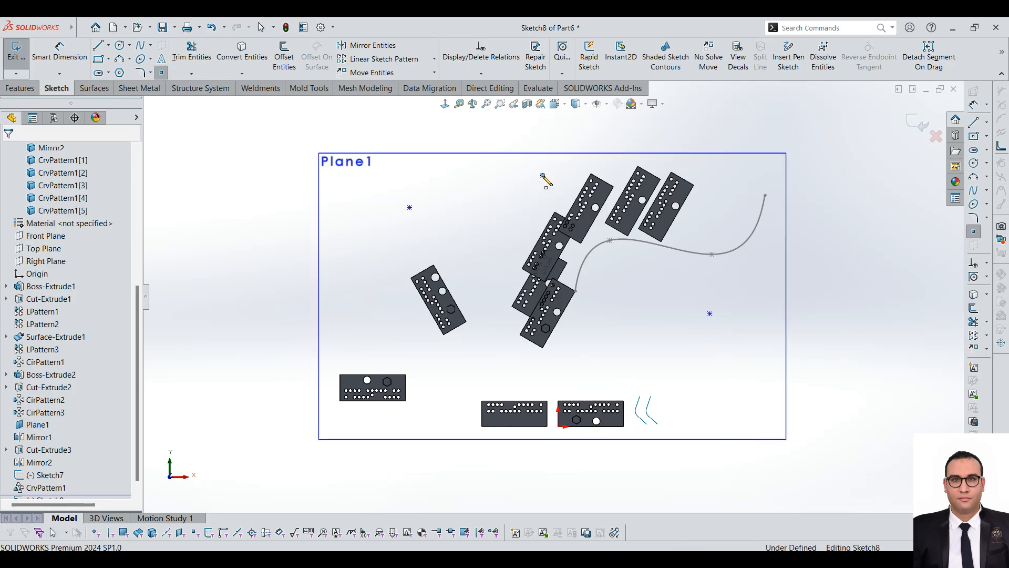
pyautogui.click(22, 57)
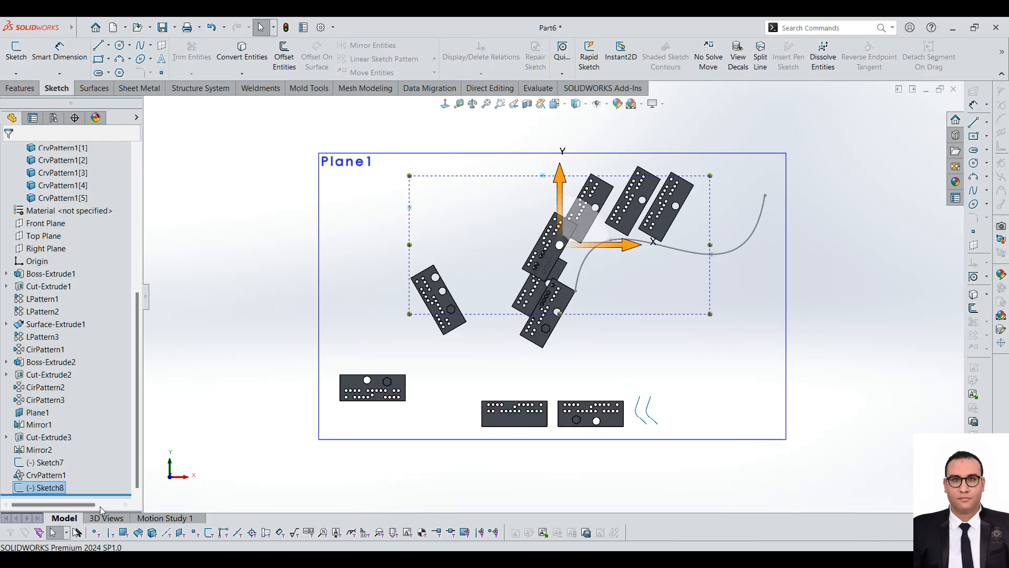
# Step: Set up a Sketch Driven Pattern from the three-point sketch in bodies mode, choosing the tilted plate with the hexagonal boss near the spline start
pyautogui.click(42, 487)
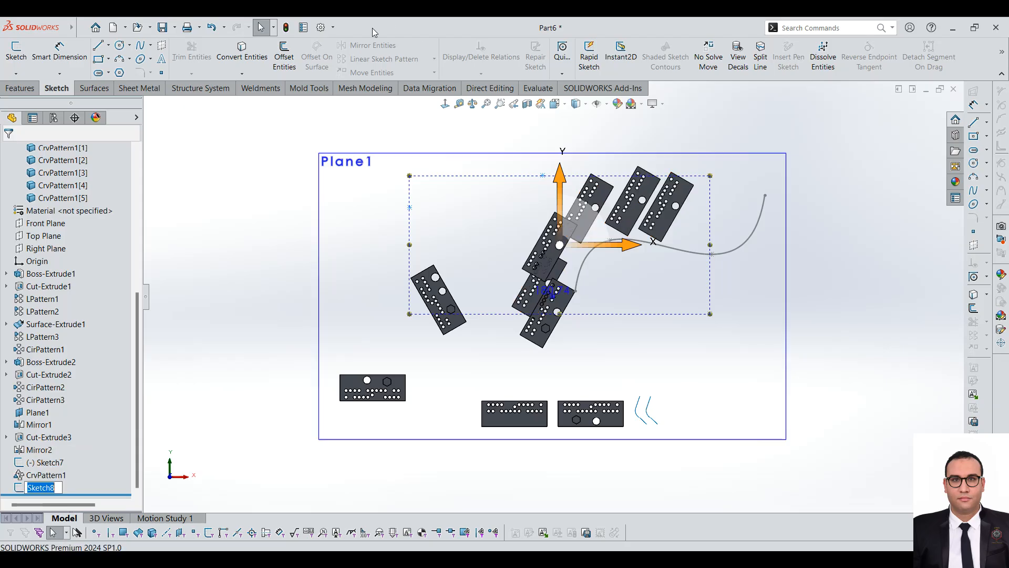
pyautogui.click(20, 88)
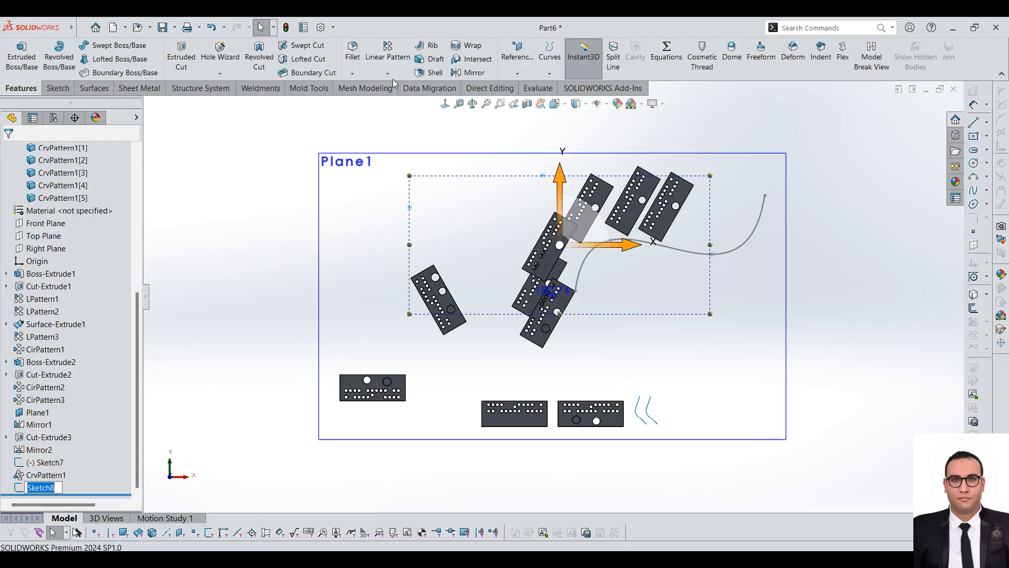
pyautogui.click(388, 73)
pyautogui.click(415, 138)
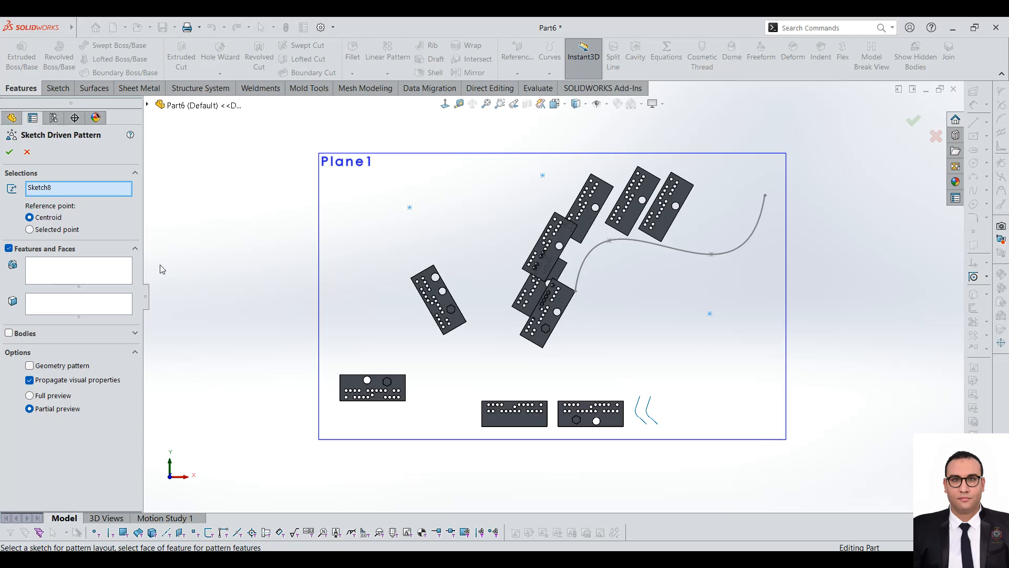
pyautogui.click(33, 334)
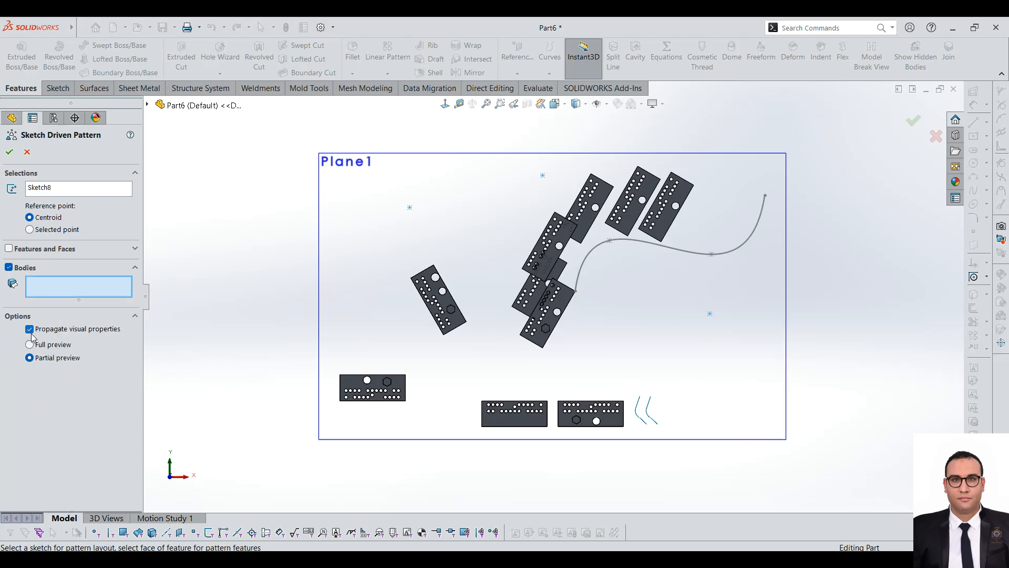
pyautogui.click(545, 303)
pyautogui.scroll(1, 618, 206)
pyautogui.scroll(-3, 619, 208)
pyautogui.scroll(2, 478, 301)
pyautogui.scroll(-2, 471, 343)
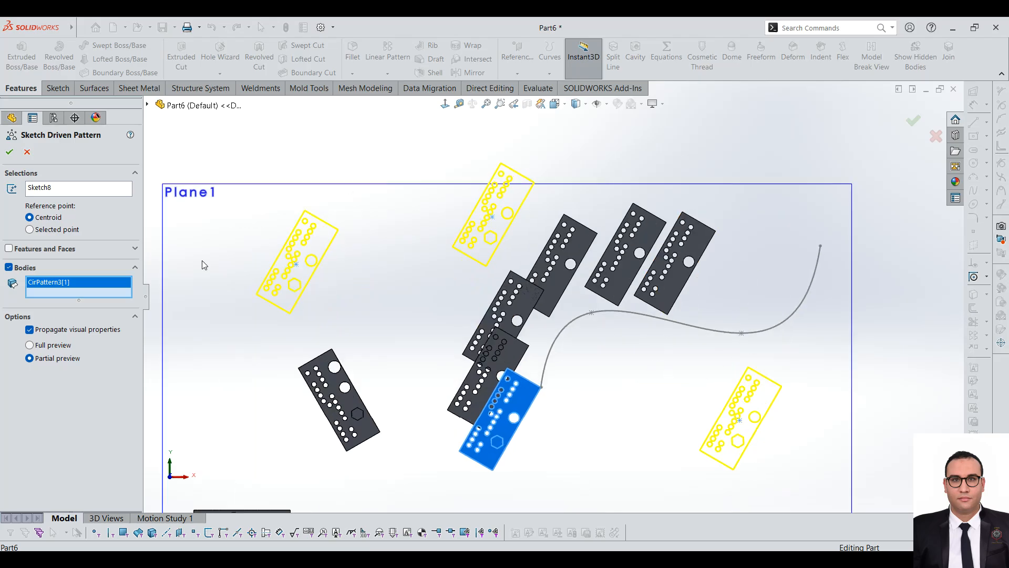
# Step: Try the Selected point reference option for the sketch pattern, using the upper-middle sketch point
pyautogui.click(30, 229)
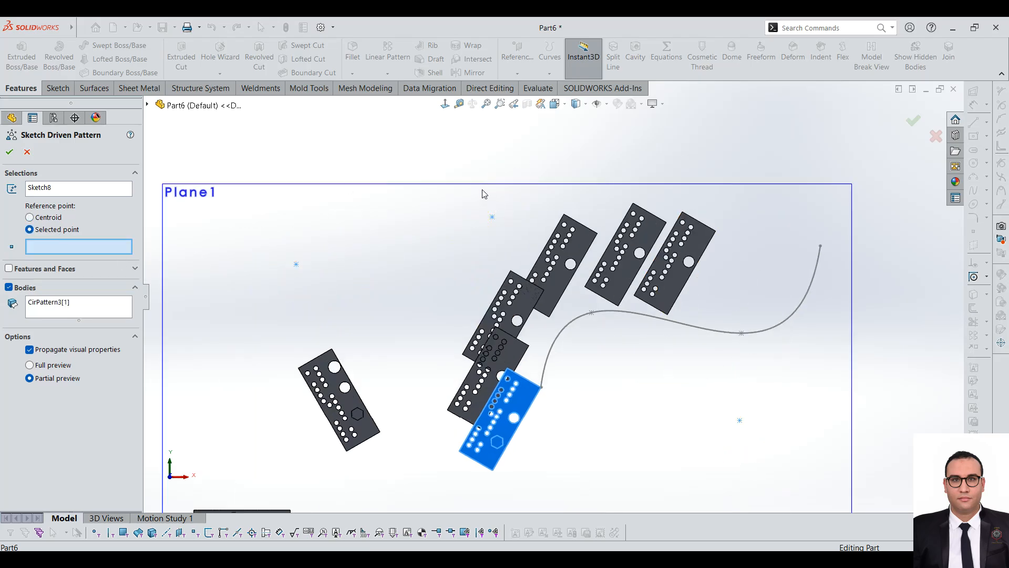
pyautogui.click(492, 217)
pyautogui.click(493, 217)
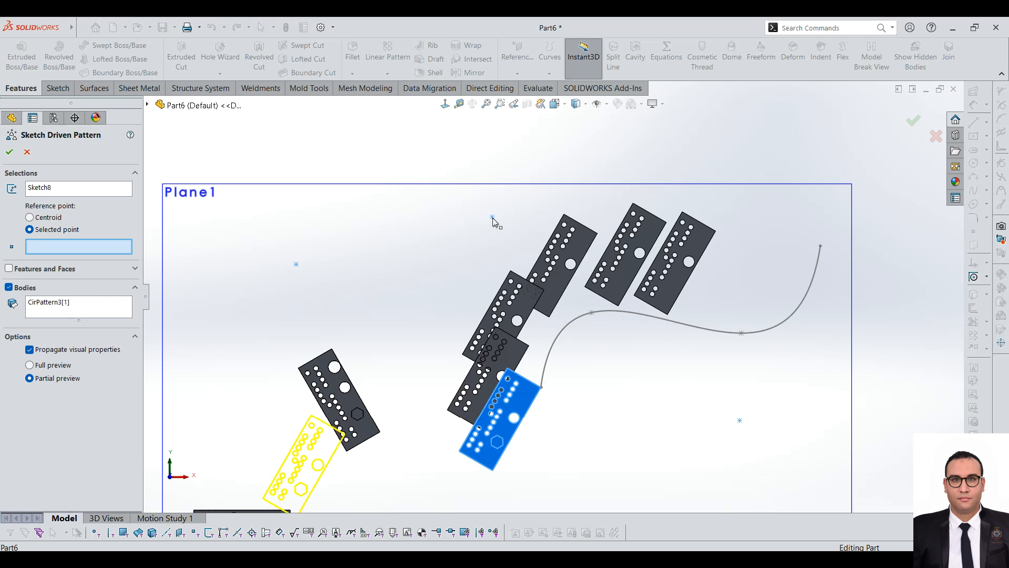
pyautogui.scroll(3, 338, 254)
pyautogui.scroll(-1, 415, 359)
pyautogui.scroll(3, 522, 369)
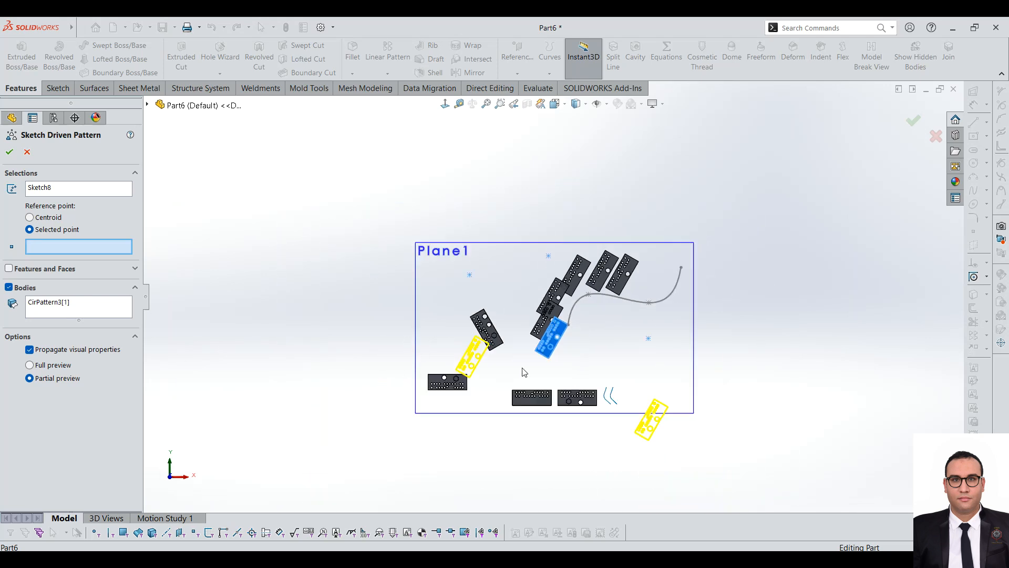
pyautogui.scroll(-1, 521, 369)
# Step: Return the pattern's reference point to Centroid and cancel the sketch driven pattern
pyautogui.click(30, 217)
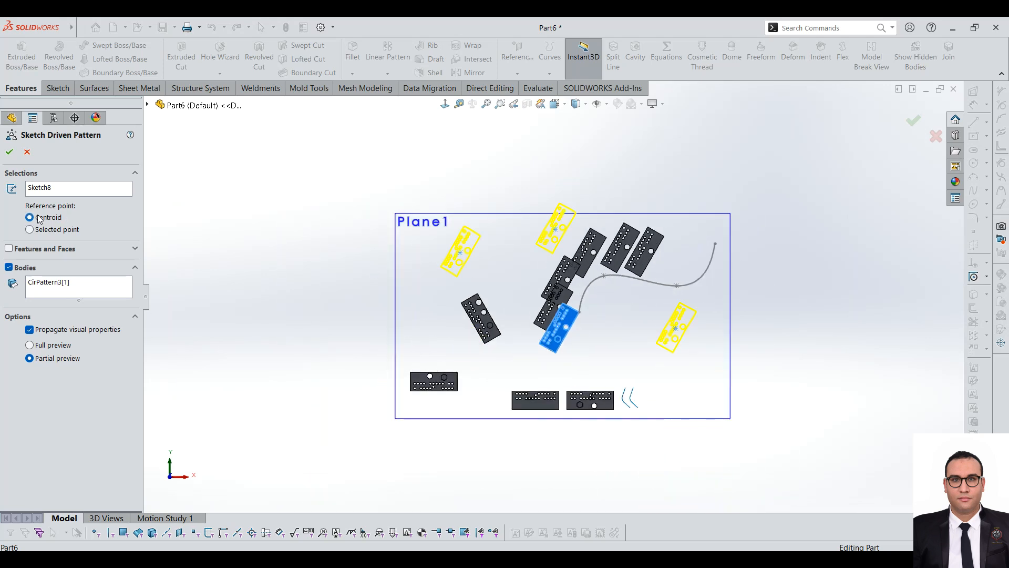
pyautogui.scroll(-2, 573, 293)
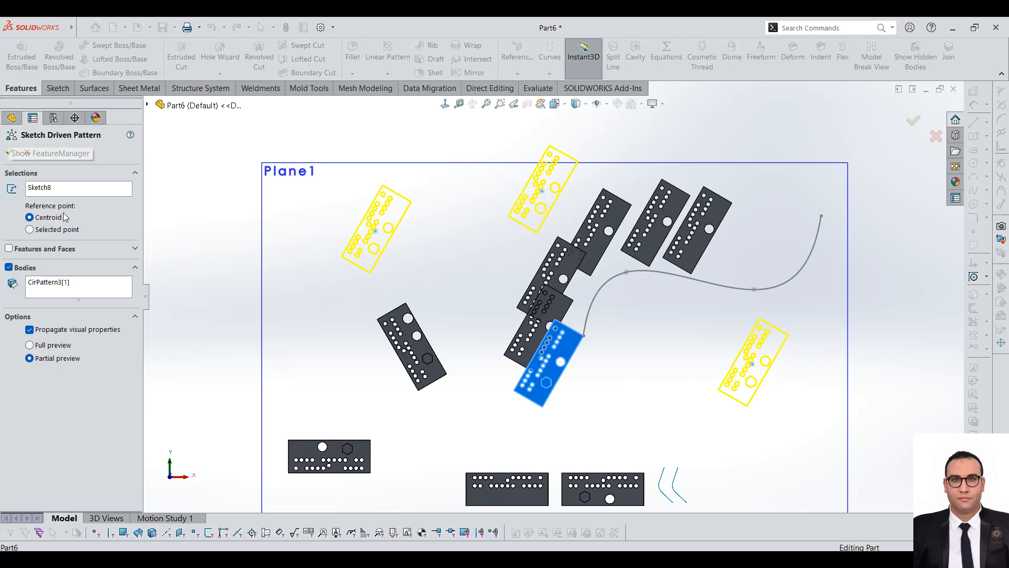
pyautogui.scroll(2, 636, 237)
pyautogui.scroll(-1, 657, 236)
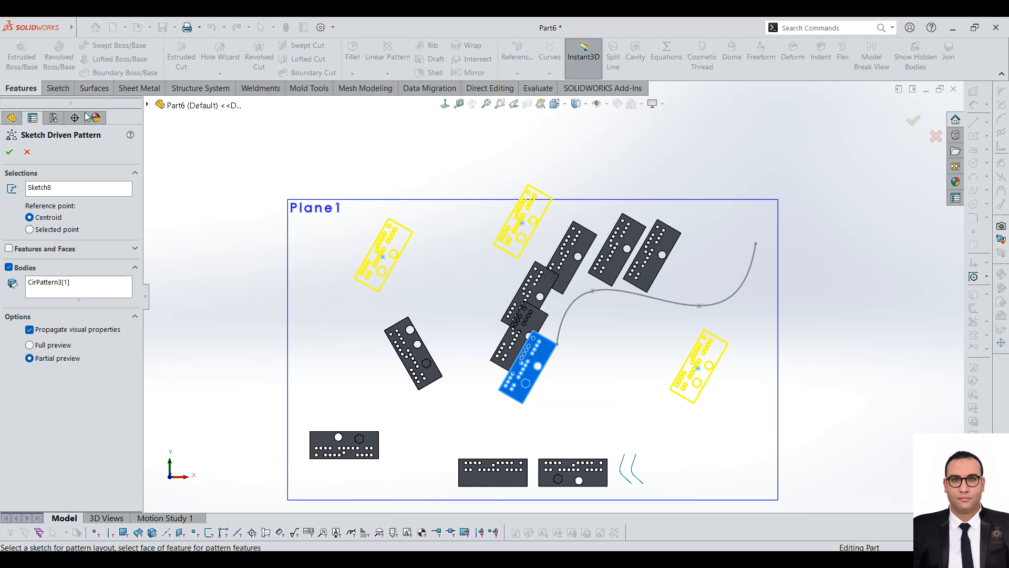
pyautogui.click(55, 284)
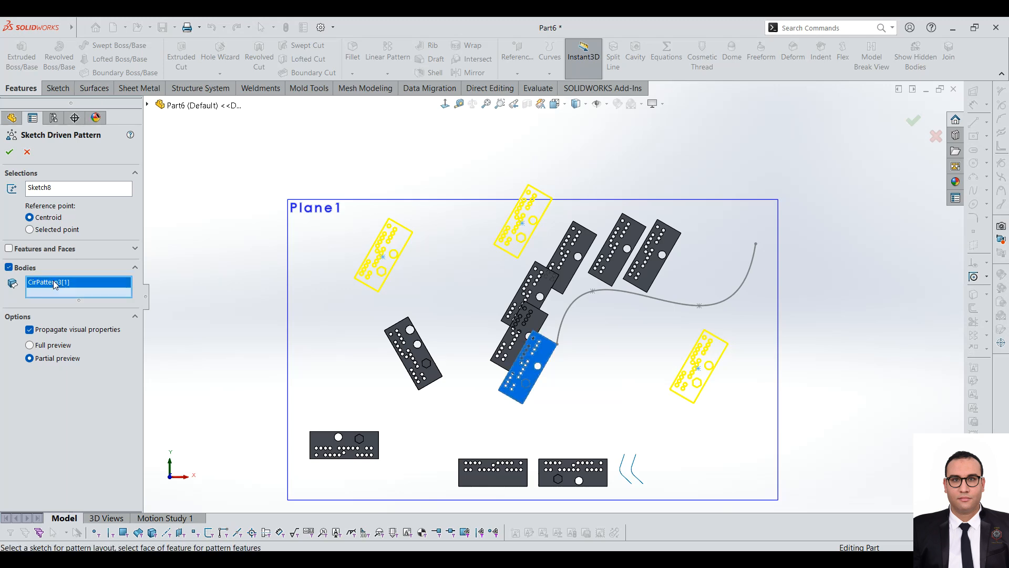
pyautogui.click(27, 152)
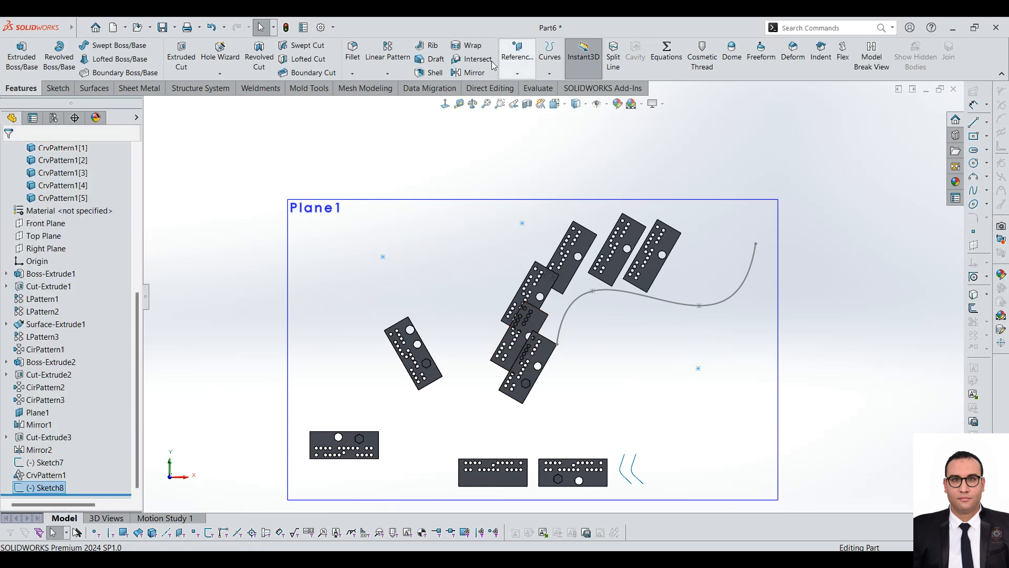
# Step: Set up a Table Driven Pattern of the curve pattern's last plate body with points at X 500, Y 100 mm and X 200, Y 100 mm
pyautogui.click(391, 74)
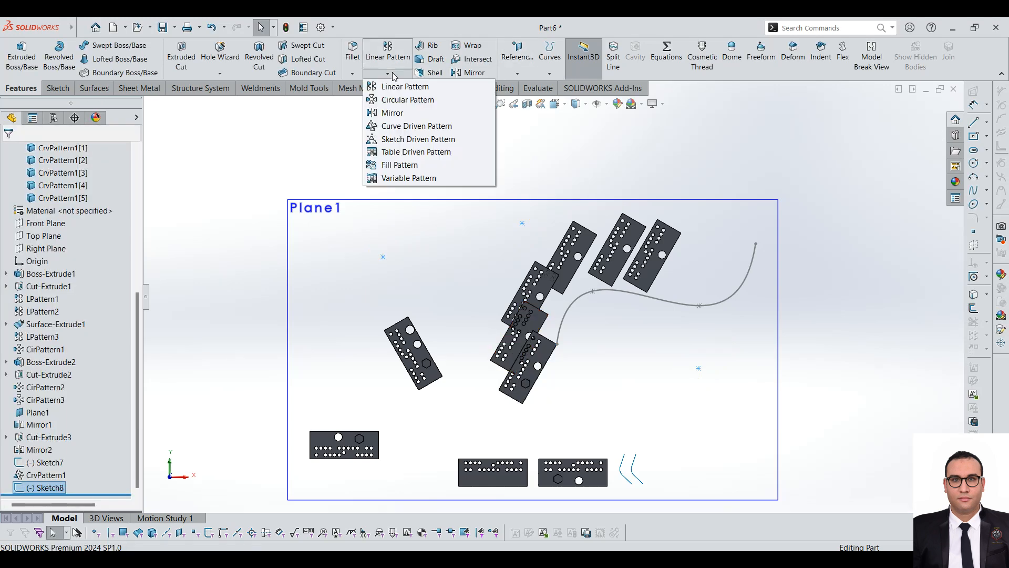
pyautogui.click(410, 153)
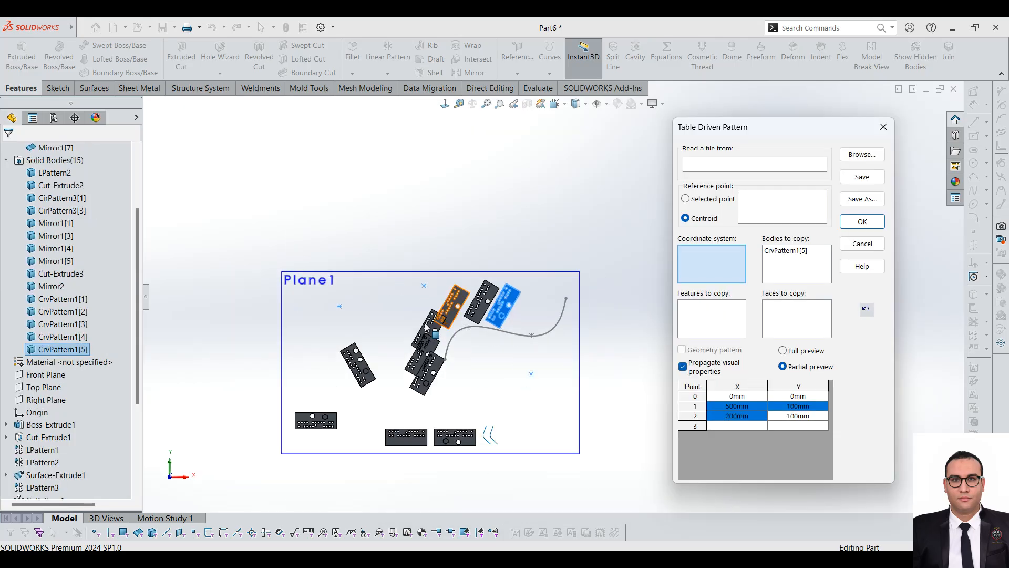
pyautogui.scroll(4, 103, 292)
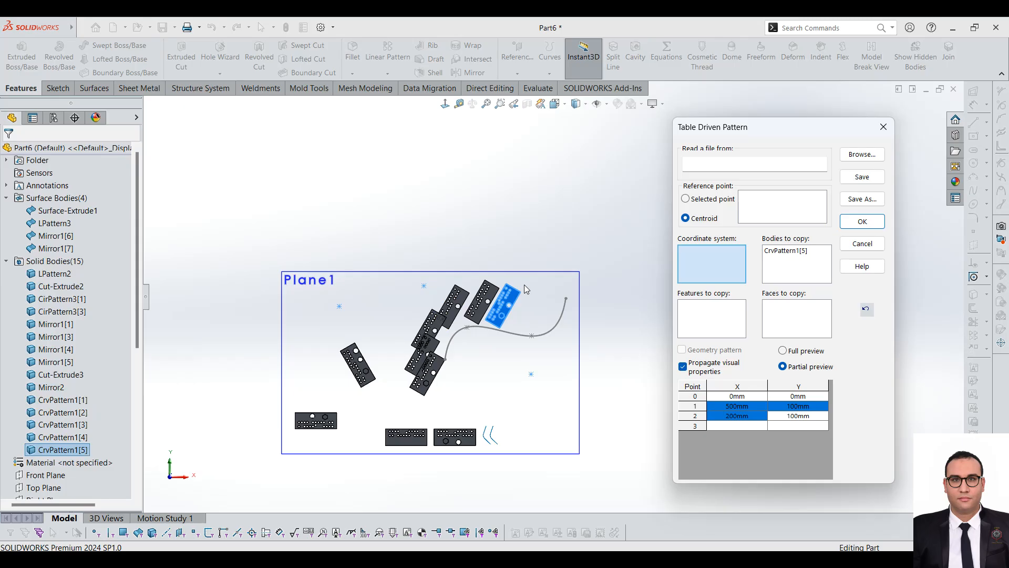
pyautogui.scroll(2, 554, 294)
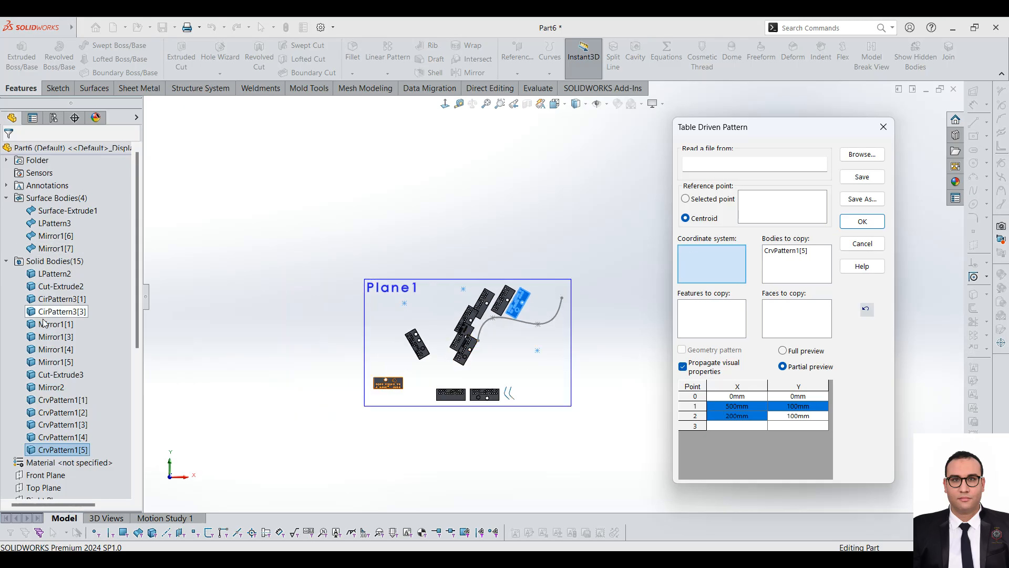
pyautogui.scroll(-2, 79, 252)
pyautogui.scroll(2, 47, 247)
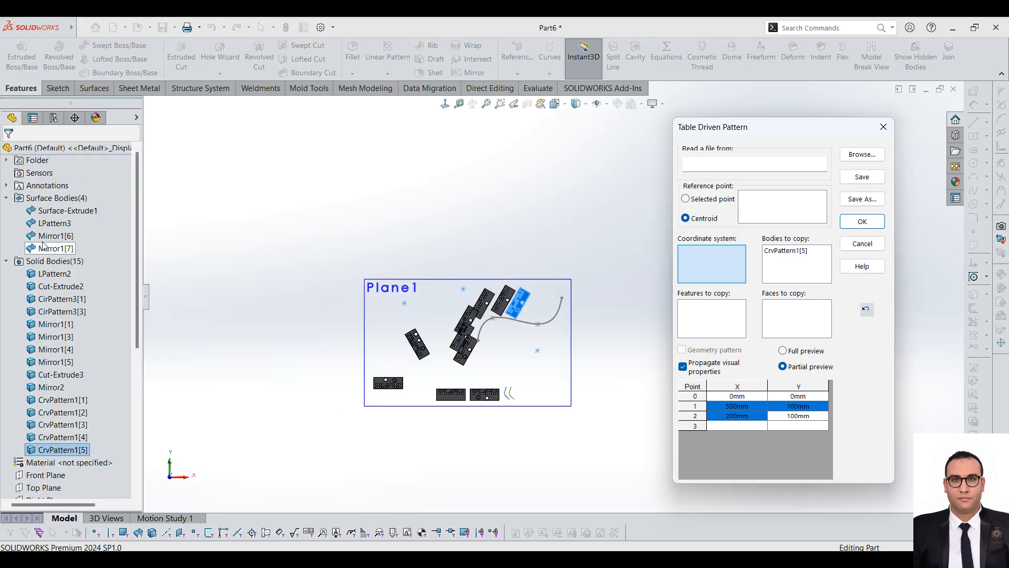
# Step: Collapse the surface and solid body folders and try to apply the table pattern without a coordinate system, closing its dialog
pyautogui.click(6, 198)
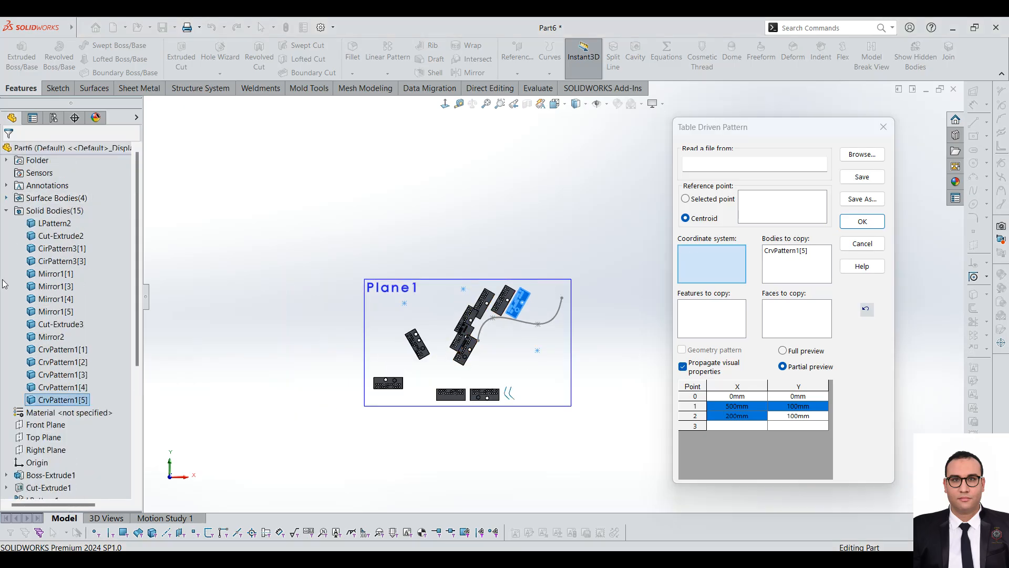
pyautogui.click(6, 210)
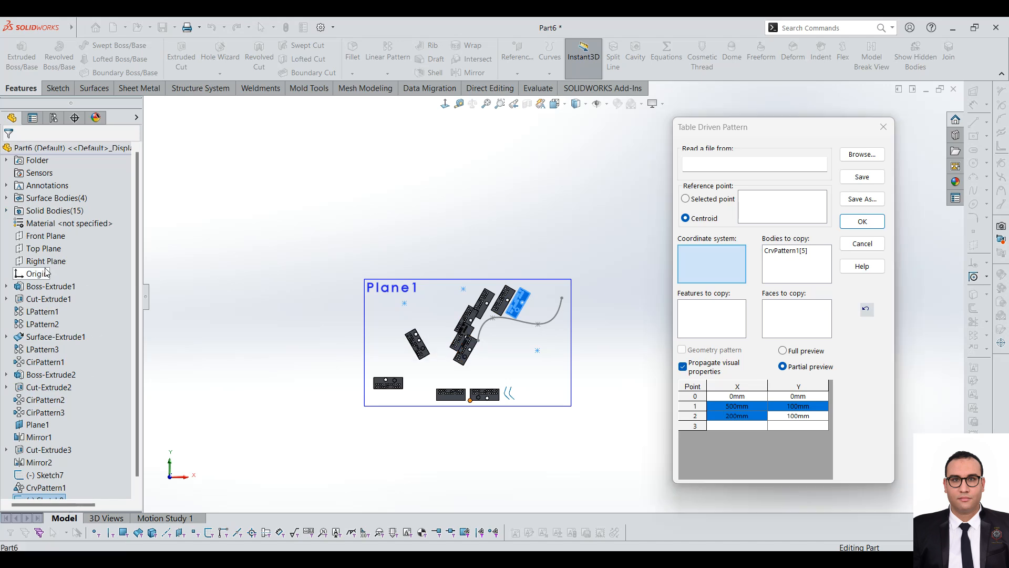
pyautogui.click(862, 221)
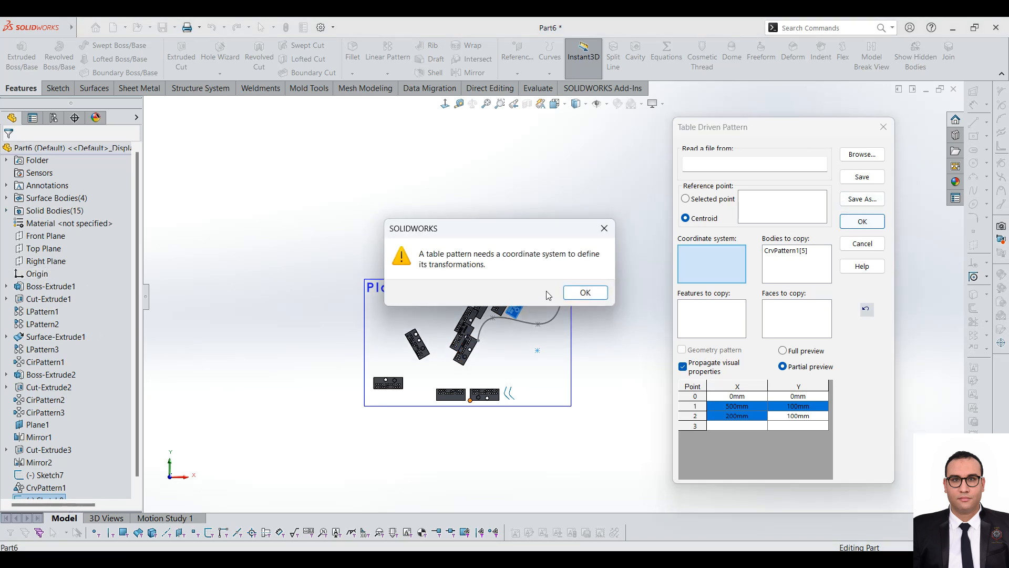
pyautogui.click(605, 228)
pyautogui.click(883, 126)
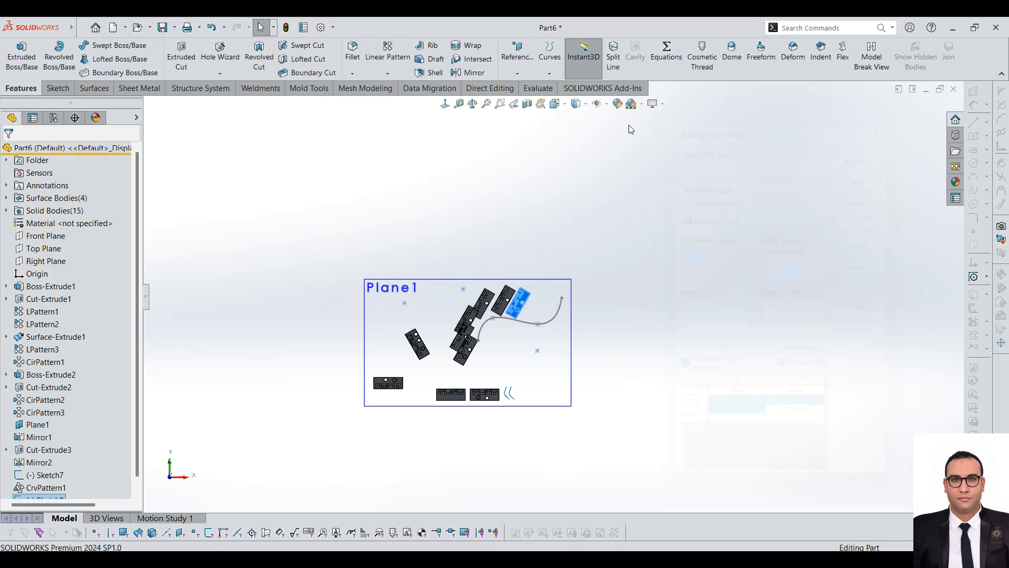
# Step: Create a reference coordinate system at the upper right front corner of the rear left horizontal plate
pyautogui.click(526, 78)
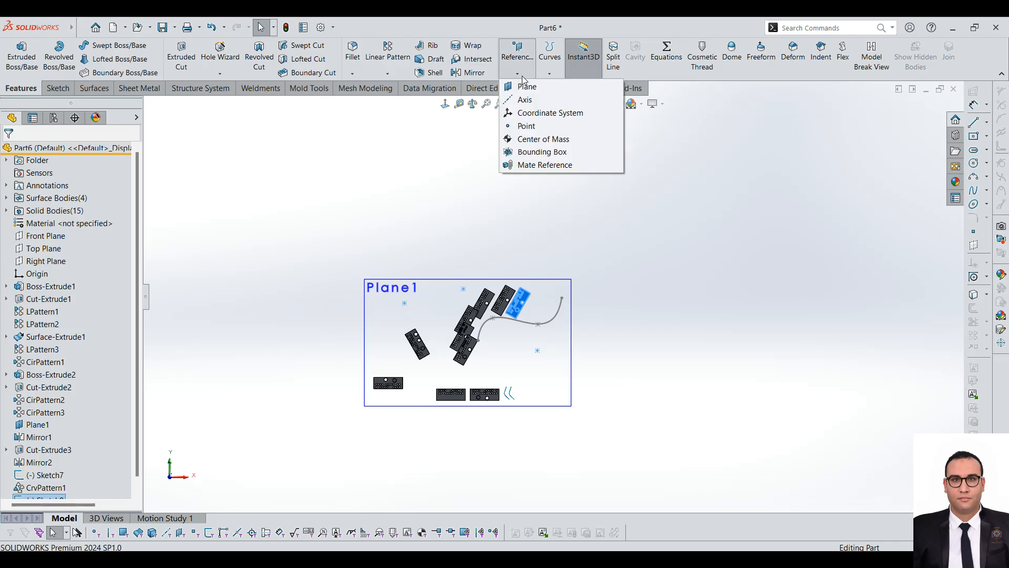
pyautogui.click(536, 114)
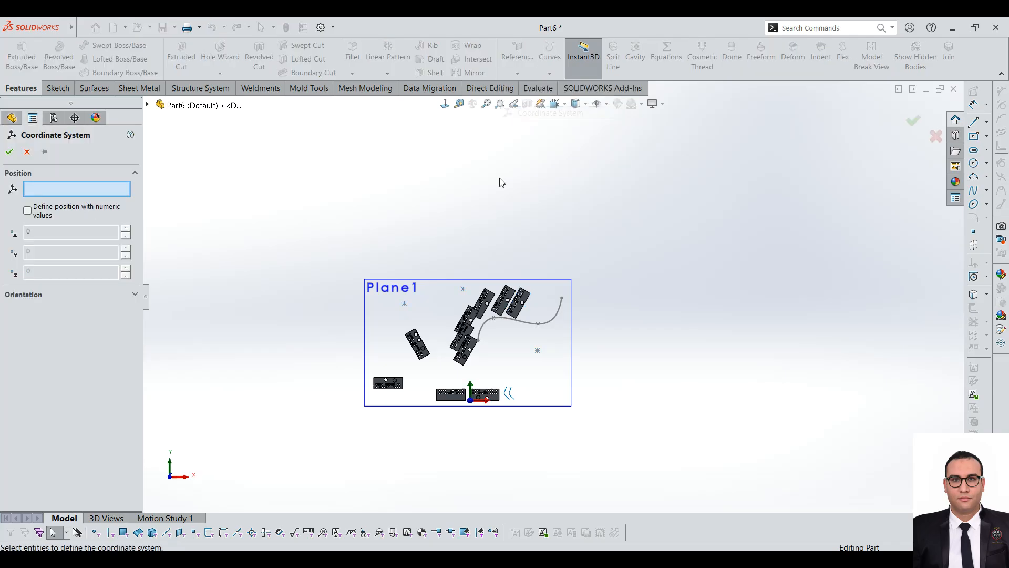
pyautogui.scroll(-5, 440, 338)
pyautogui.scroll(-4, 559, 410)
pyautogui.moveTo(450, 339); pyautogui.dragTo(428, 374, button='middle')
pyautogui.scroll(-6, 518, 349)
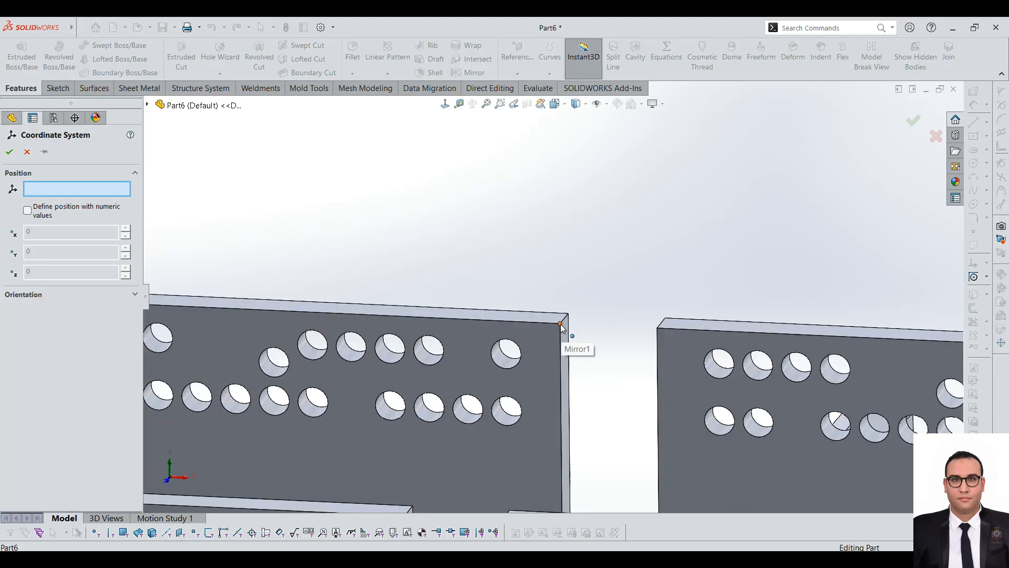
pyautogui.click(561, 323)
pyautogui.scroll(5, 413, 271)
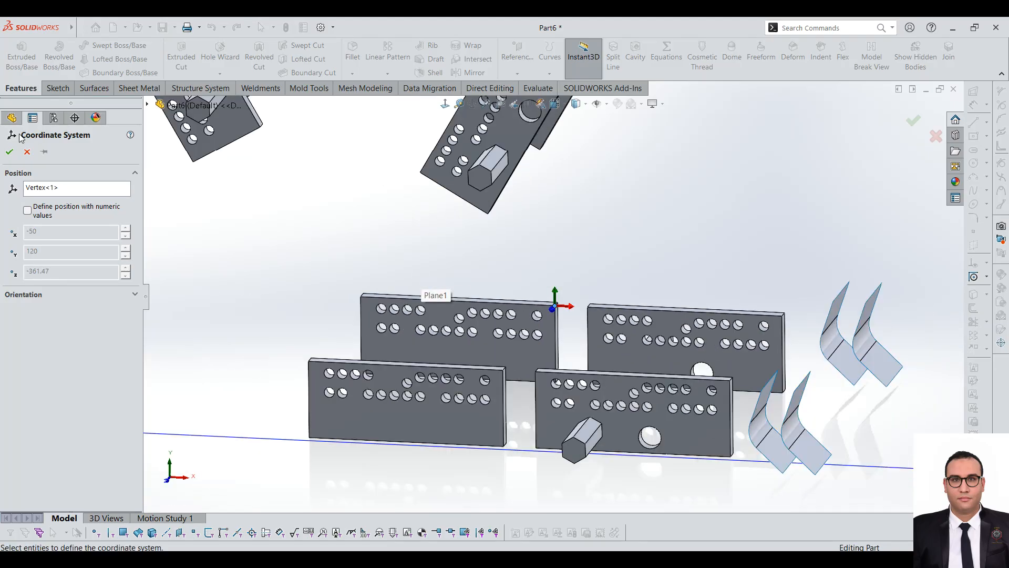
pyautogui.click(9, 151)
pyautogui.scroll(-1, 140, 436)
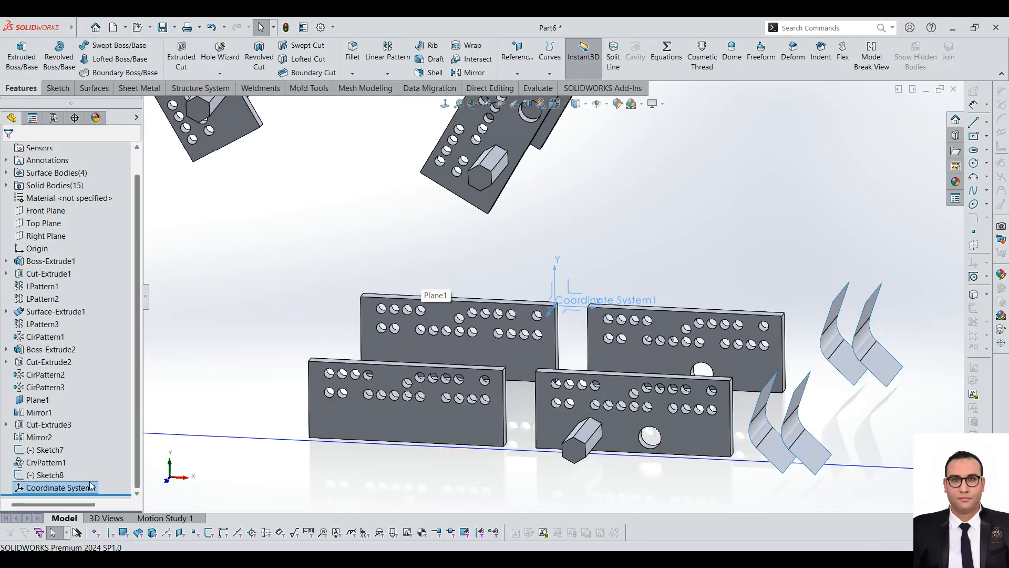
# Step: Select the new coordinate system and examine its location relative to the plates and the offset plane
pyautogui.click(60, 487)
pyautogui.scroll(5, 504, 317)
pyautogui.scroll(3, 719, 246)
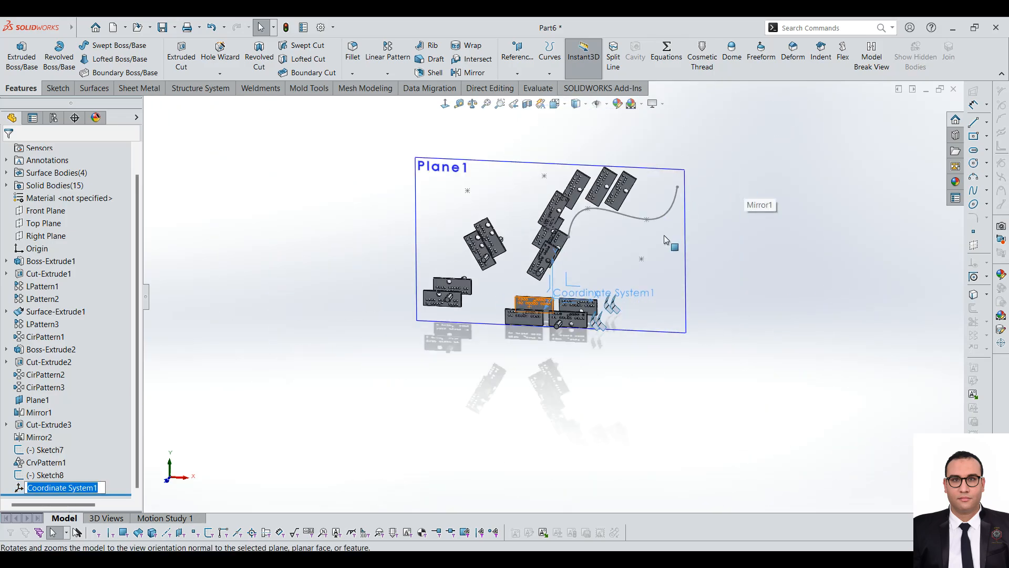
pyautogui.moveTo(690, 163); pyautogui.dragTo(684, 187, button='middle')
pyautogui.scroll(2, 591, 206)
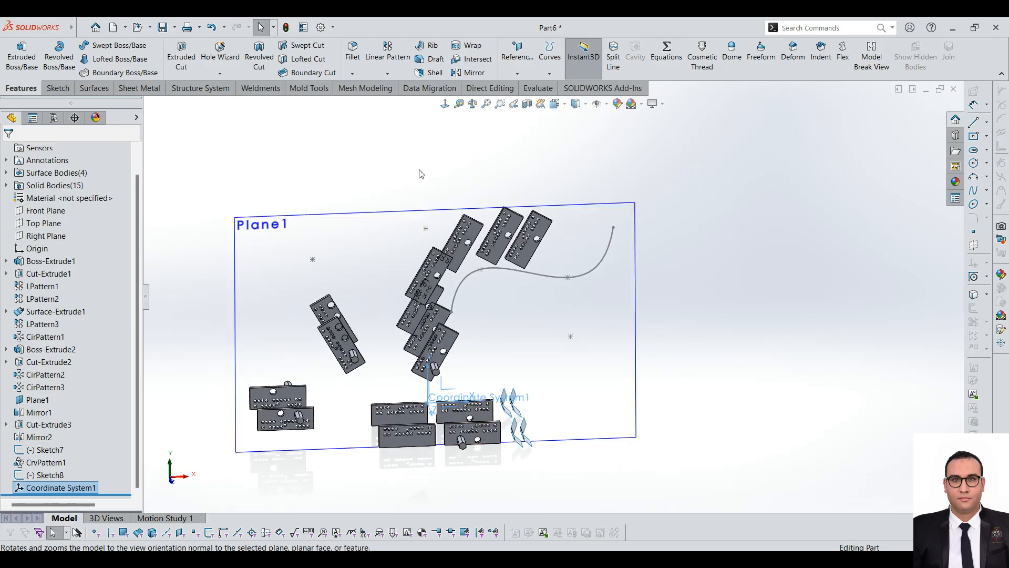
# Step: Set up a Table Driven Pattern of the plate body beside the coordinate system, using Coordinate System1, the centroid reference and full preview
pyautogui.click(388, 73)
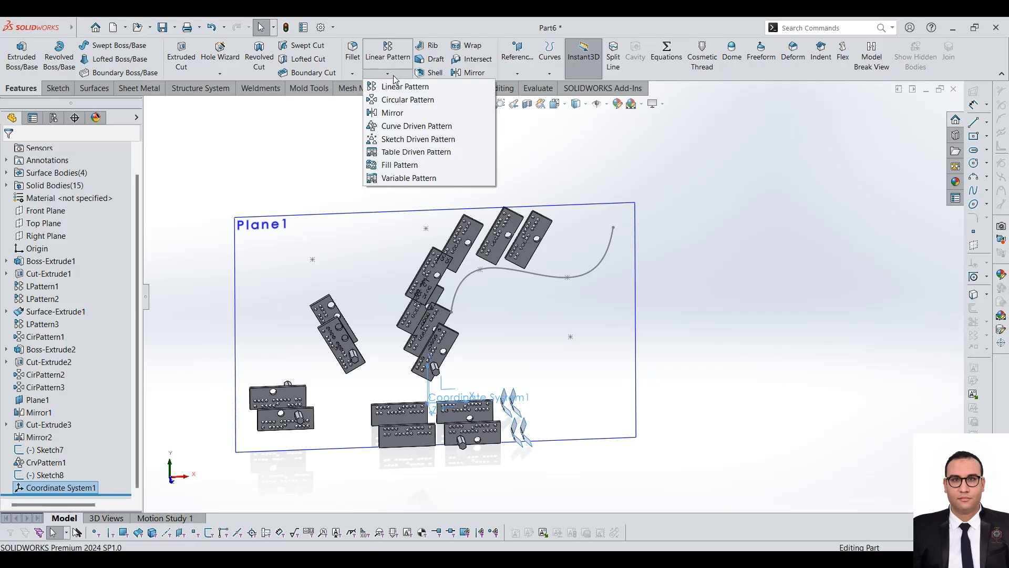
pyautogui.click(400, 152)
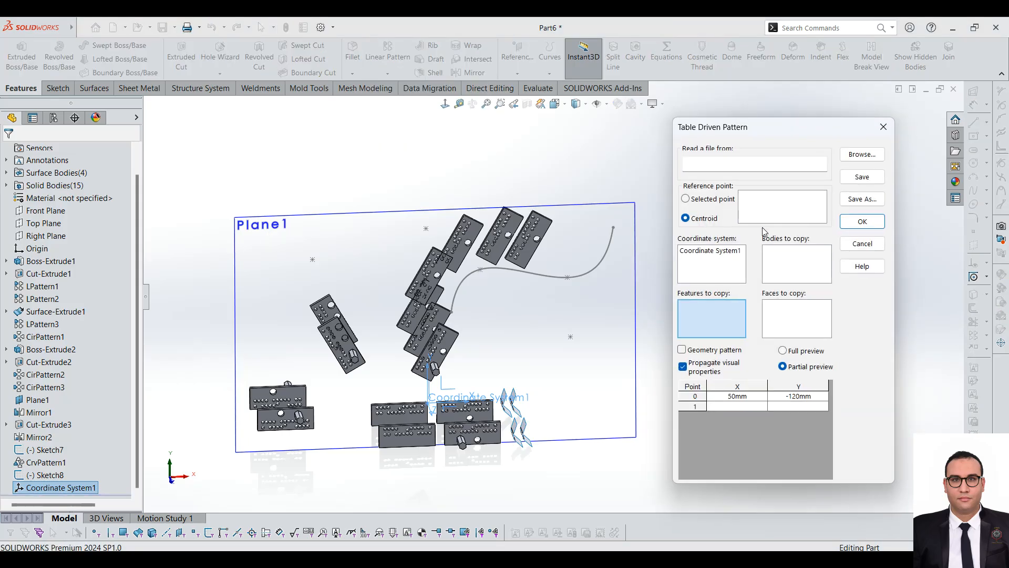
pyautogui.click(720, 252)
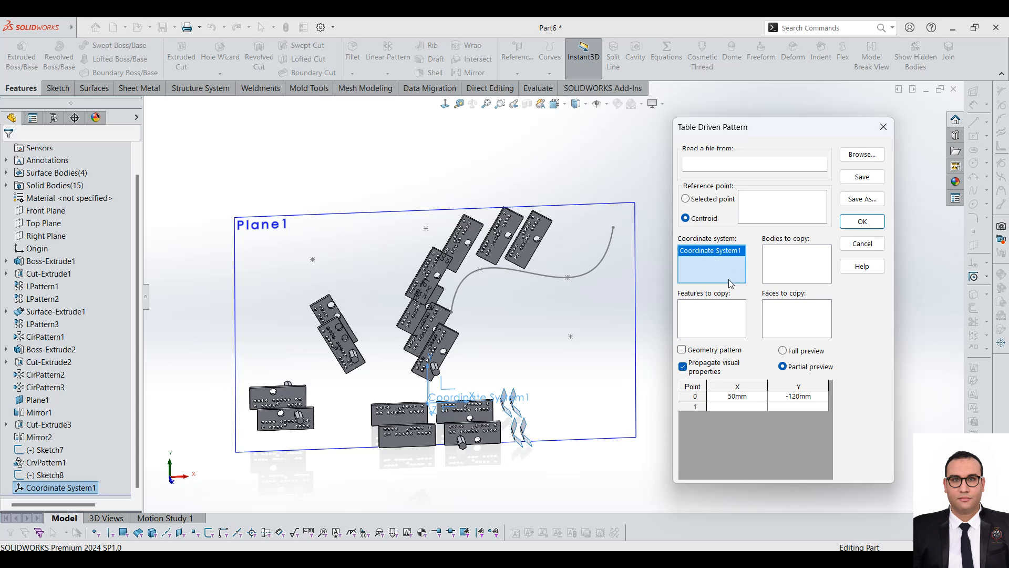
pyautogui.click(787, 268)
pyautogui.scroll(-2, 347, 333)
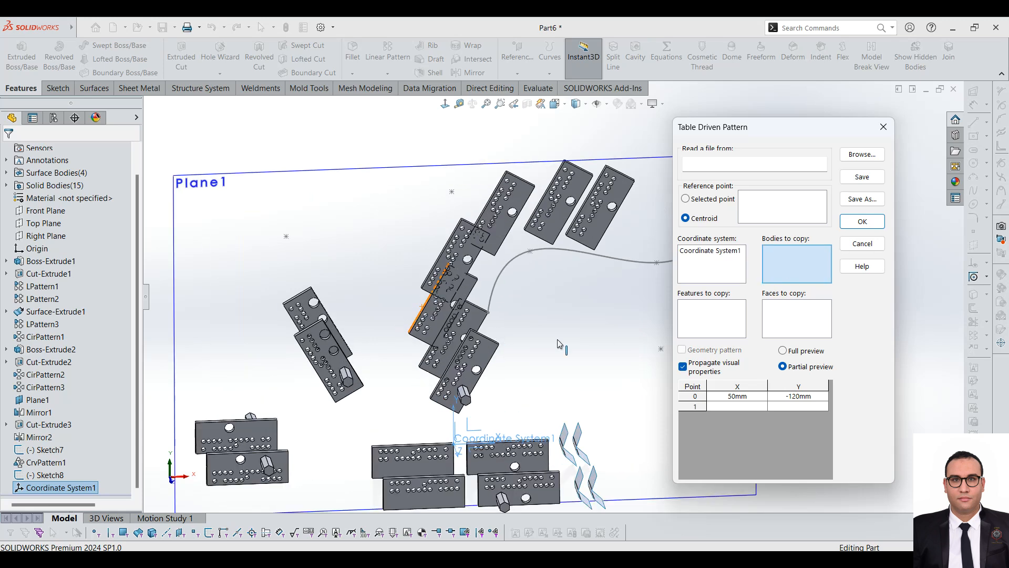
pyautogui.click(540, 465)
pyautogui.scroll(2, 437, 285)
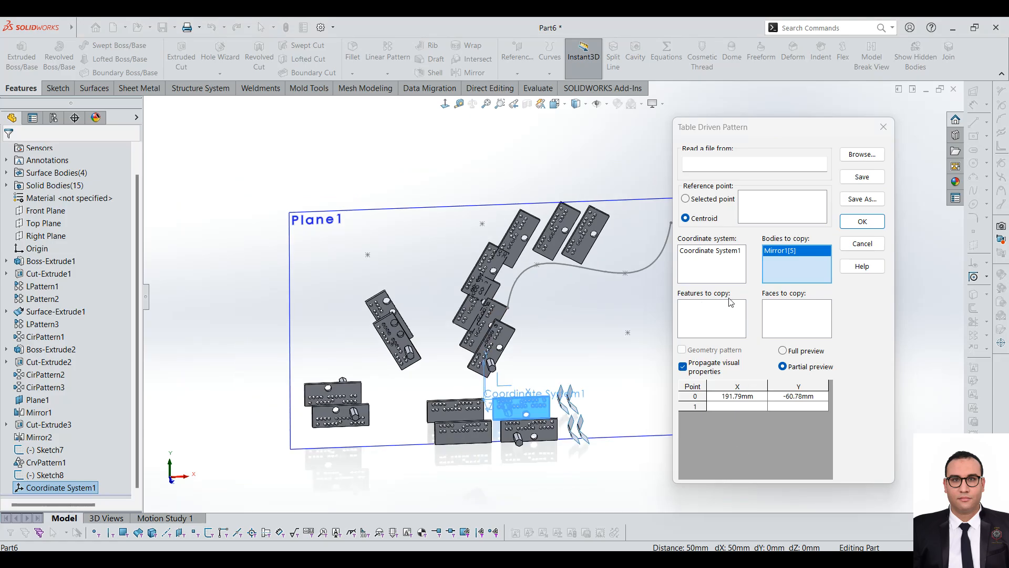
pyautogui.click(810, 351)
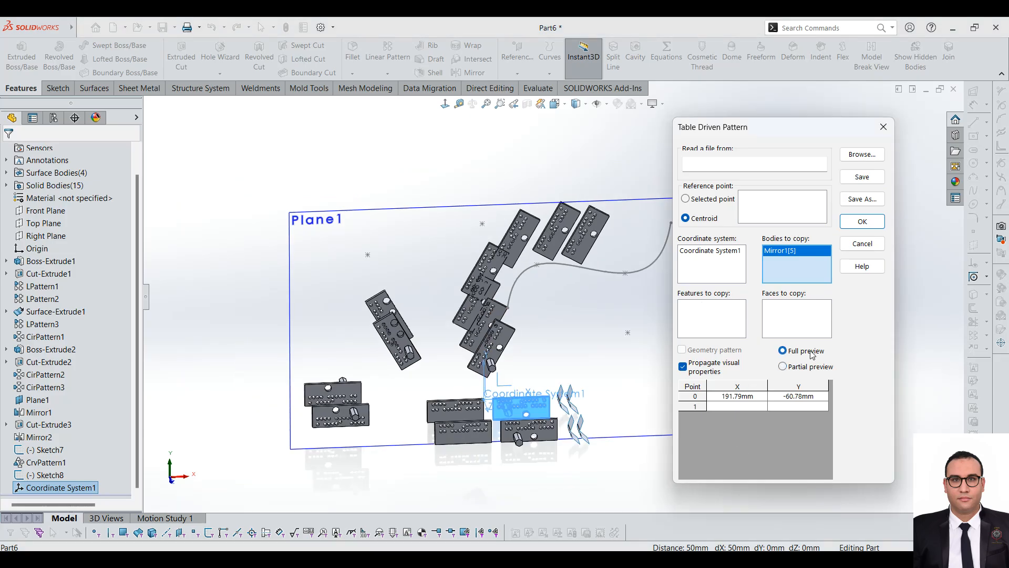
# Step: Define the first pattern point in the table at X 200 mm, Y 100 mm
pyautogui.click(741, 402)
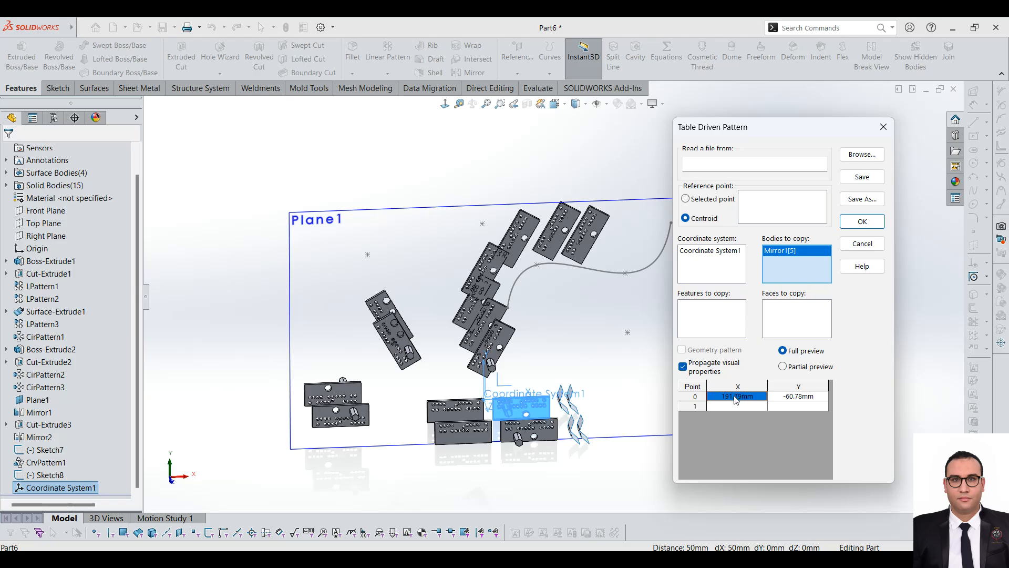
pyautogui.click(751, 408)
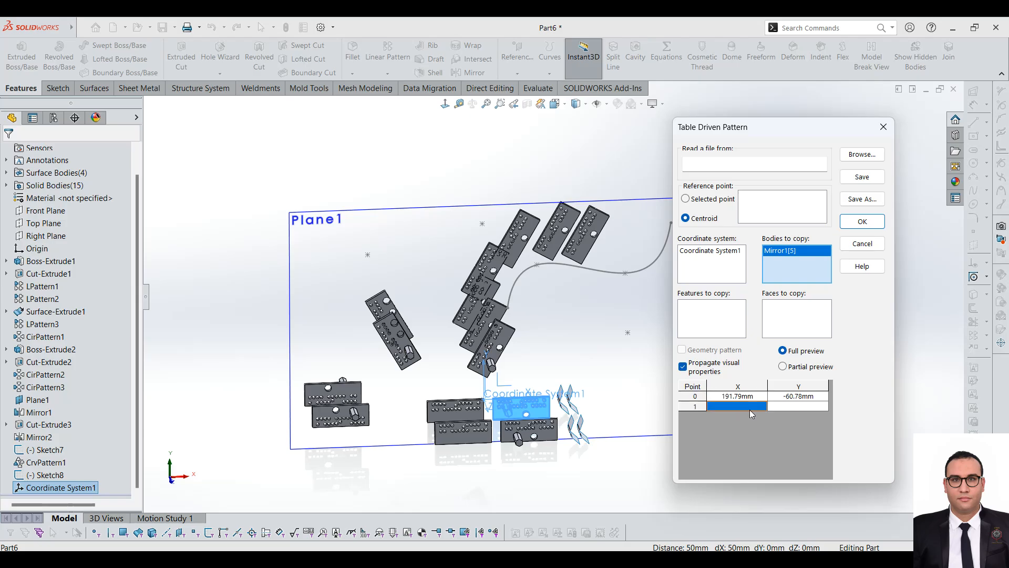
pyautogui.write('200')
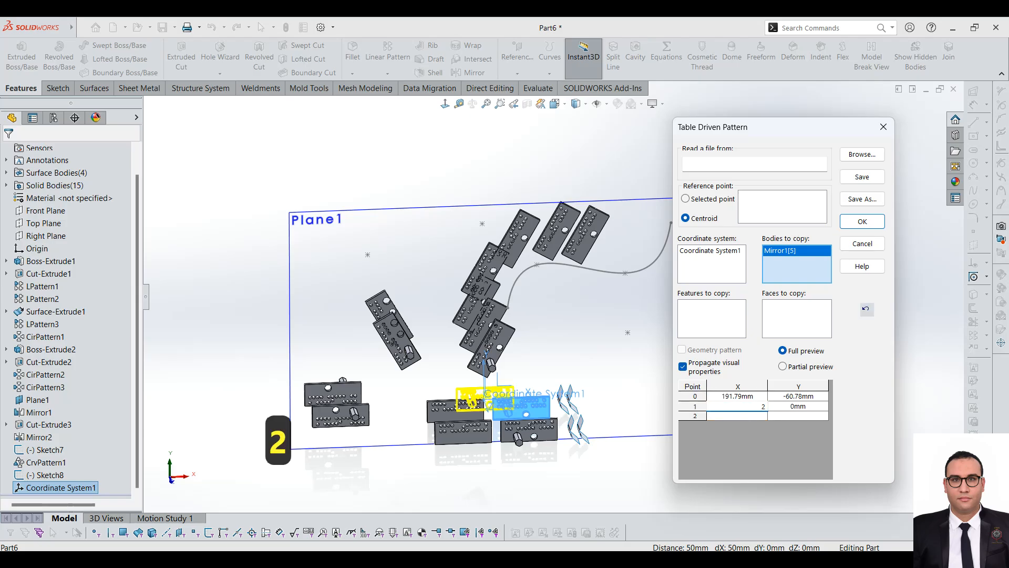
pyautogui.press('Return')
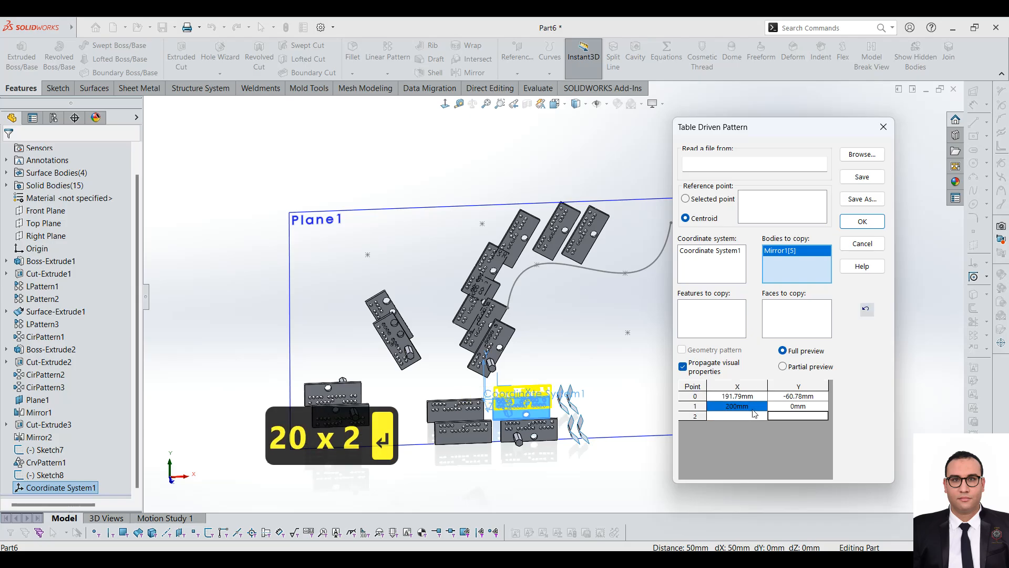
pyautogui.click(800, 408)
pyautogui.write('100')
pyautogui.press('Return')
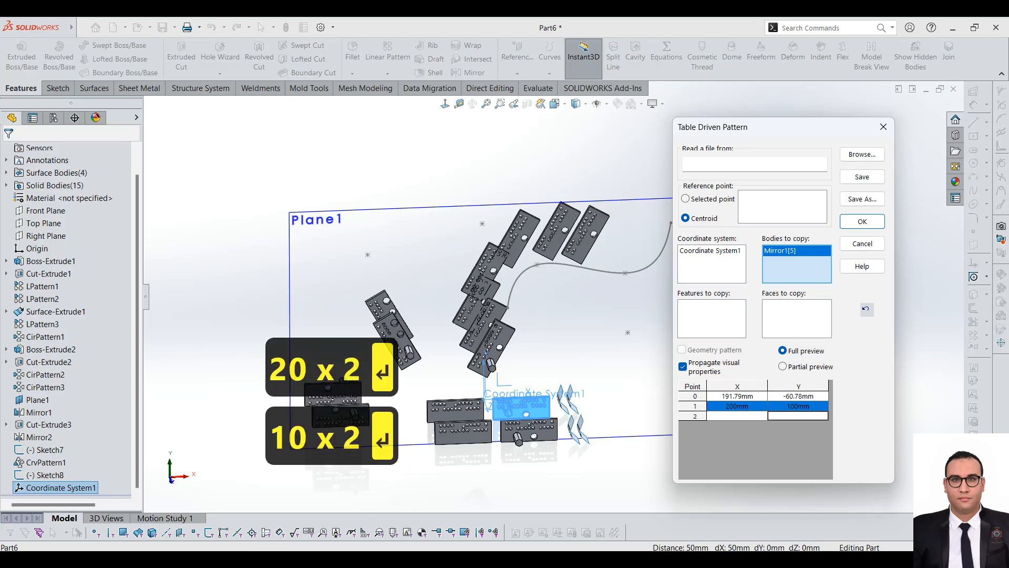
# Step: Define the second pattern point at X 600 mm, Y 400 mm, after trying X 500 mm
pyautogui.click(761, 416)
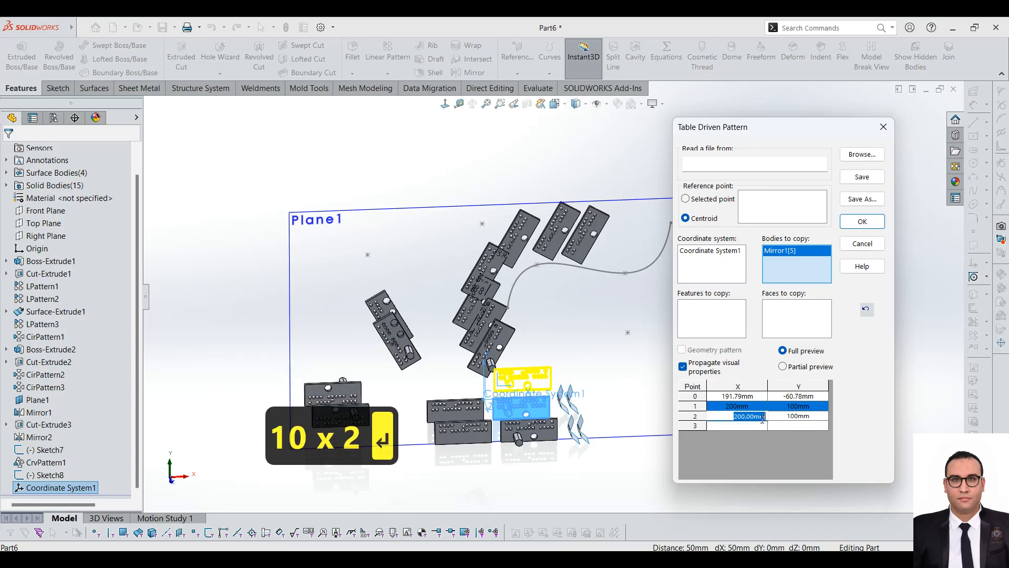
pyautogui.write('500')
pyautogui.press('Return')
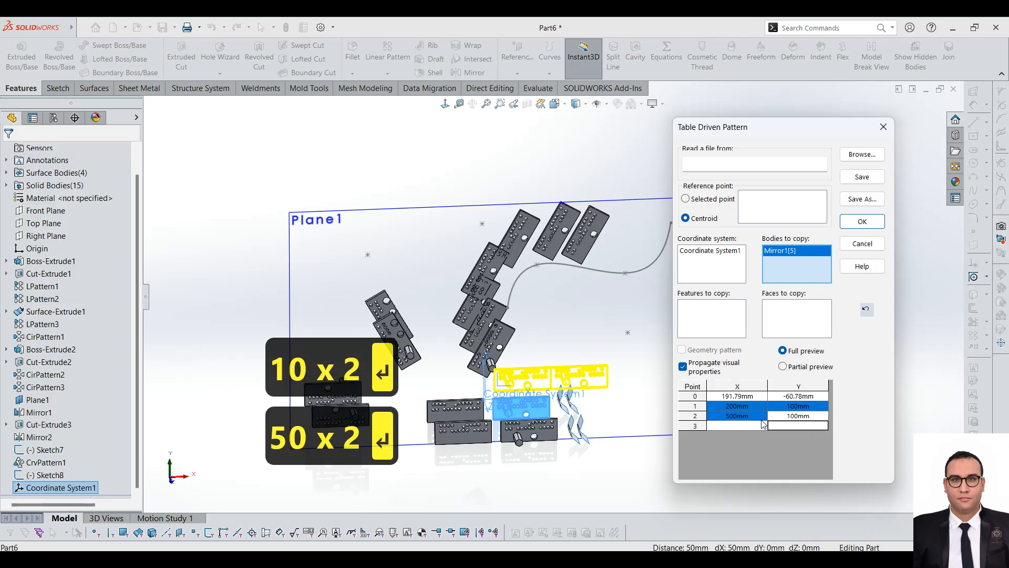
pyautogui.click(749, 417)
pyautogui.write('600')
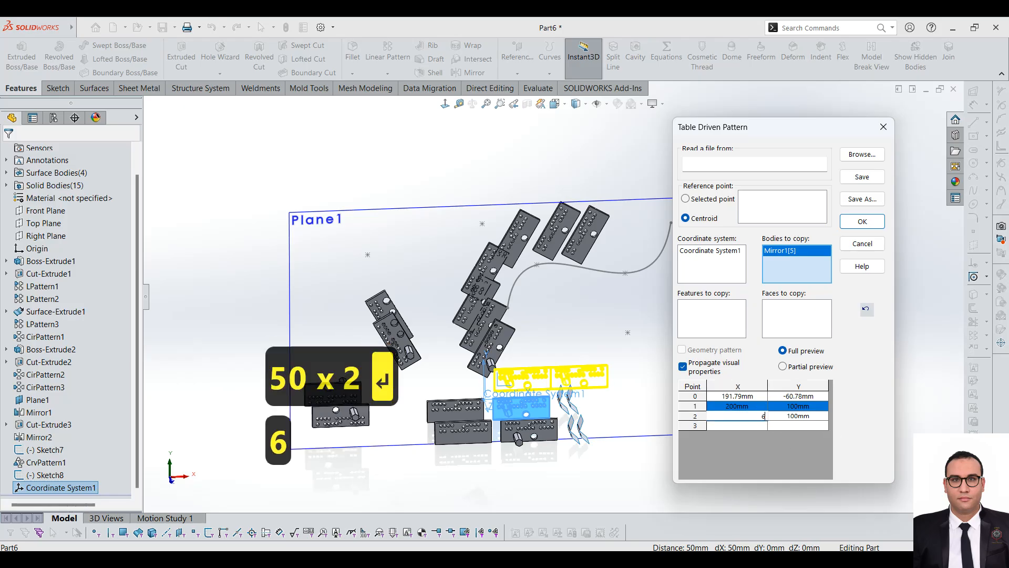
pyautogui.press('Return')
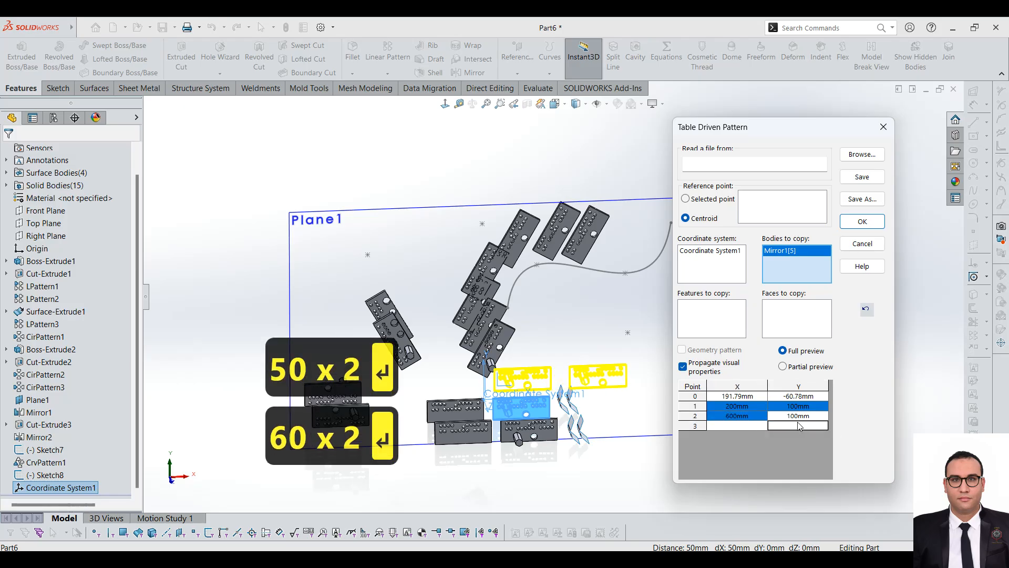
pyautogui.click(802, 416)
pyautogui.write('400')
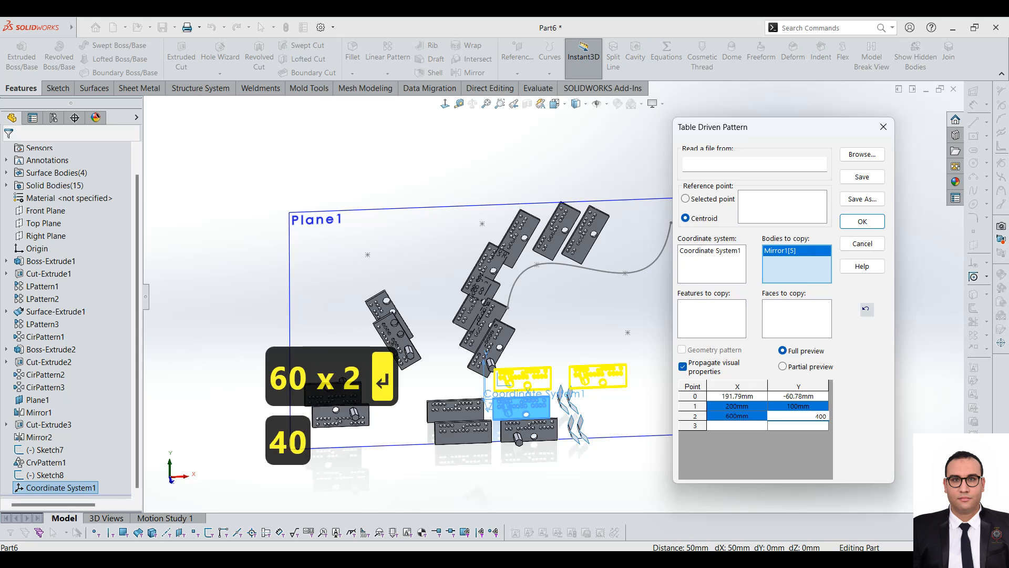
pyautogui.press('Return')
pyautogui.scroll(-2, 570, 311)
pyautogui.scroll(-1, 570, 310)
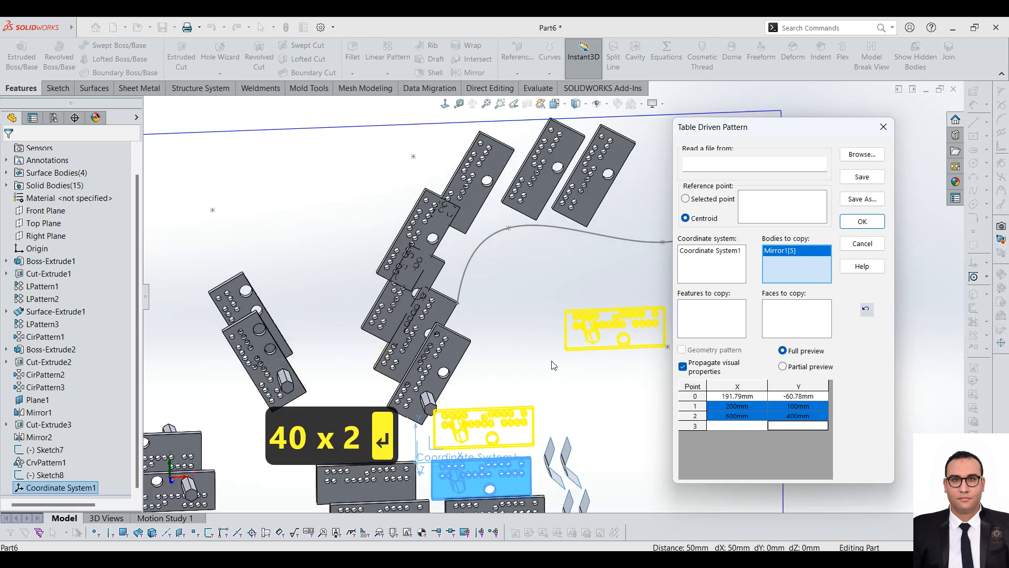
# Step: Examine the preview, the features and faces selections and the file browser for loading a pattern table, without choosing a file
pyautogui.moveTo(537, 362)
pyautogui.mouseDown(button='middle')
pyautogui.moveTo(516, 360)
pyautogui.moveTo(530, 369)
pyautogui.mouseUp(button='middle')
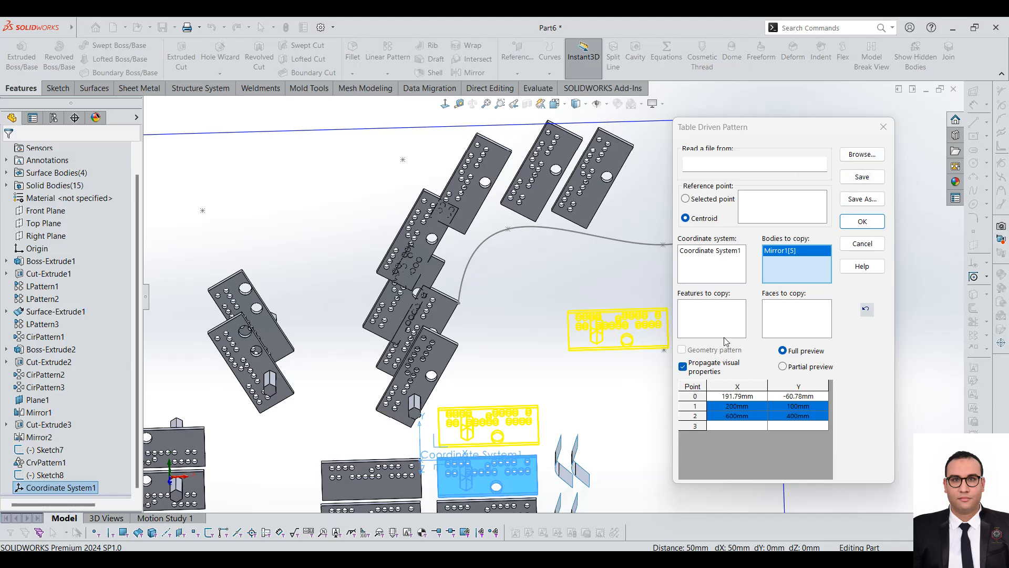
pyautogui.moveTo(750, 130); pyautogui.dragTo(644, 118)
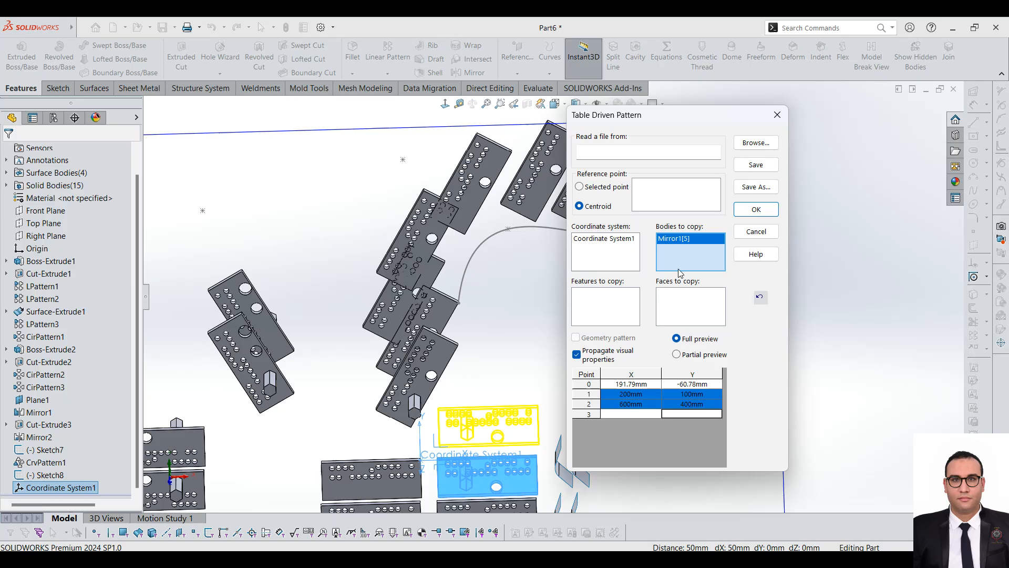
pyautogui.click(622, 310)
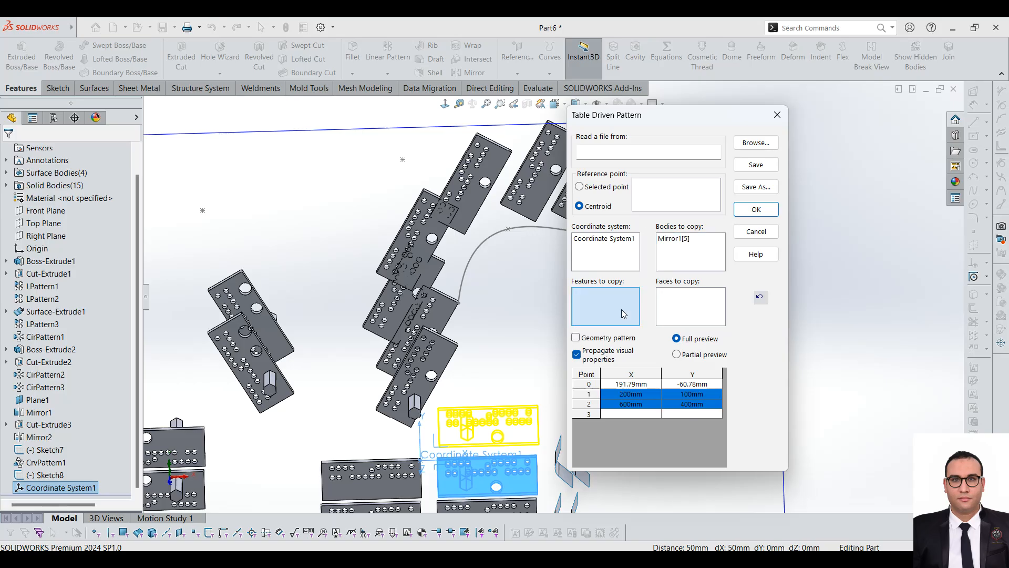
pyautogui.click(679, 303)
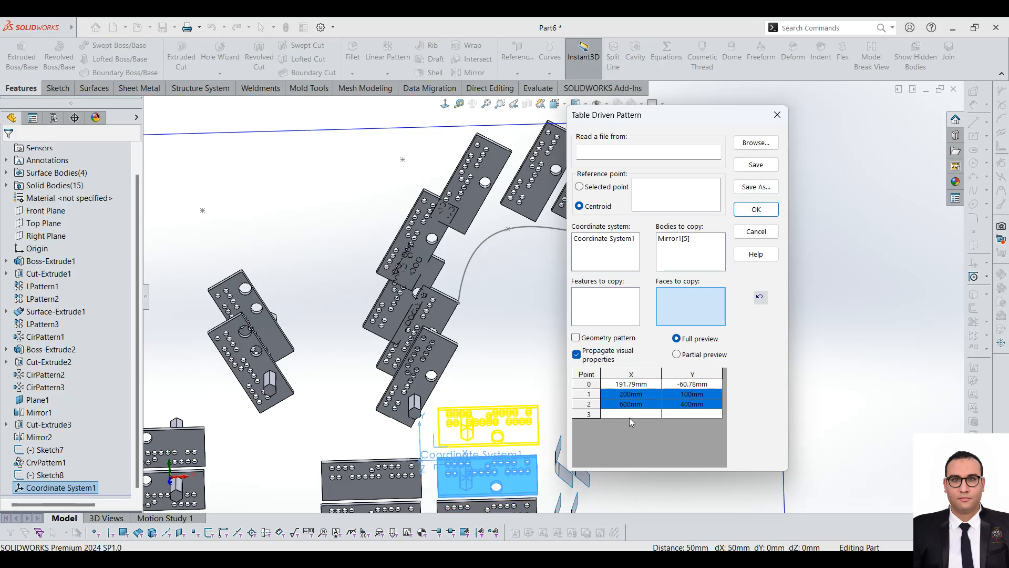
pyautogui.click(755, 143)
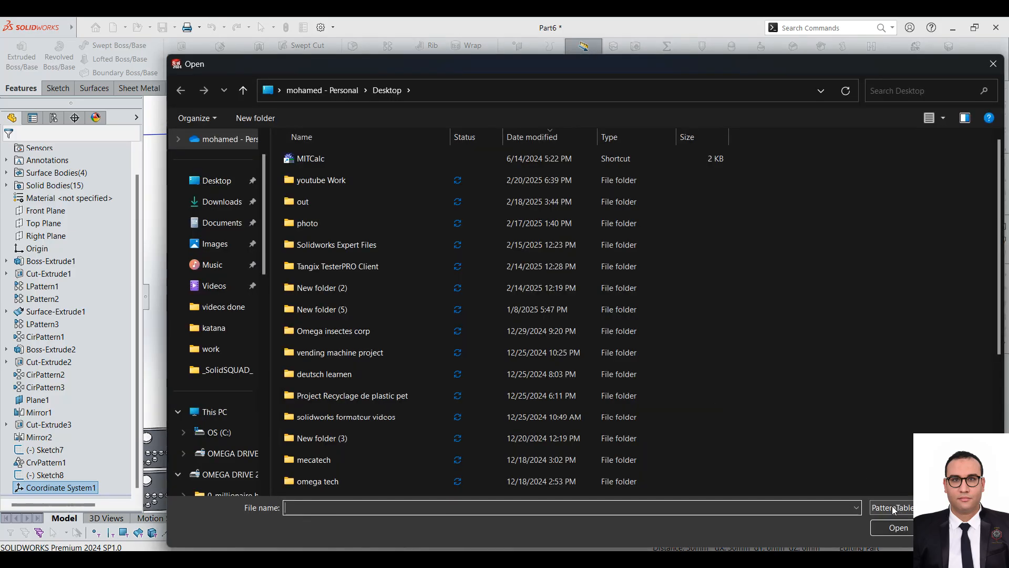
pyautogui.click(993, 63)
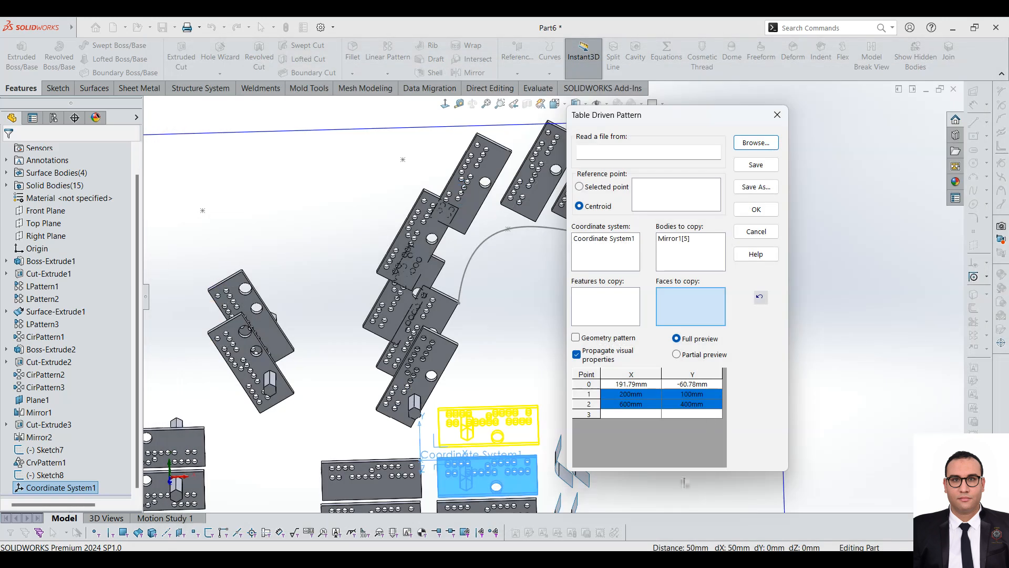
# Step: Apply the table driven pattern to create the plate copies at both points
pyautogui.click(756, 209)
pyautogui.click(584, 290)
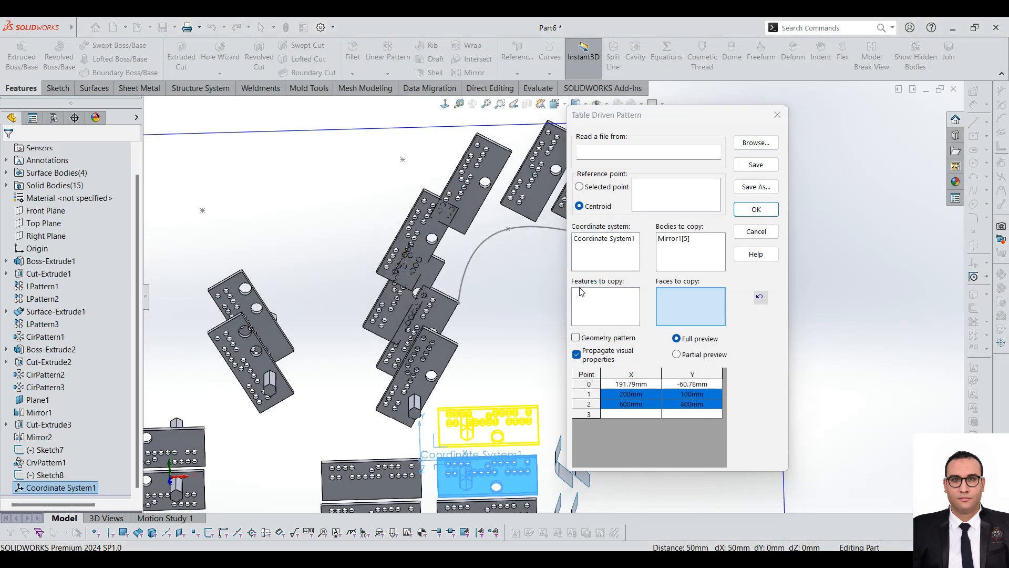
pyautogui.click(684, 251)
pyautogui.scroll(5, 363, 268)
pyautogui.click(777, 209)
pyautogui.scroll(3, 494, 341)
pyautogui.moveTo(503, 335)
pyautogui.mouseDown(button='middle')
pyautogui.moveTo(482, 354)
pyautogui.moveTo(523, 333)
pyautogui.mouseUp(button='middle')
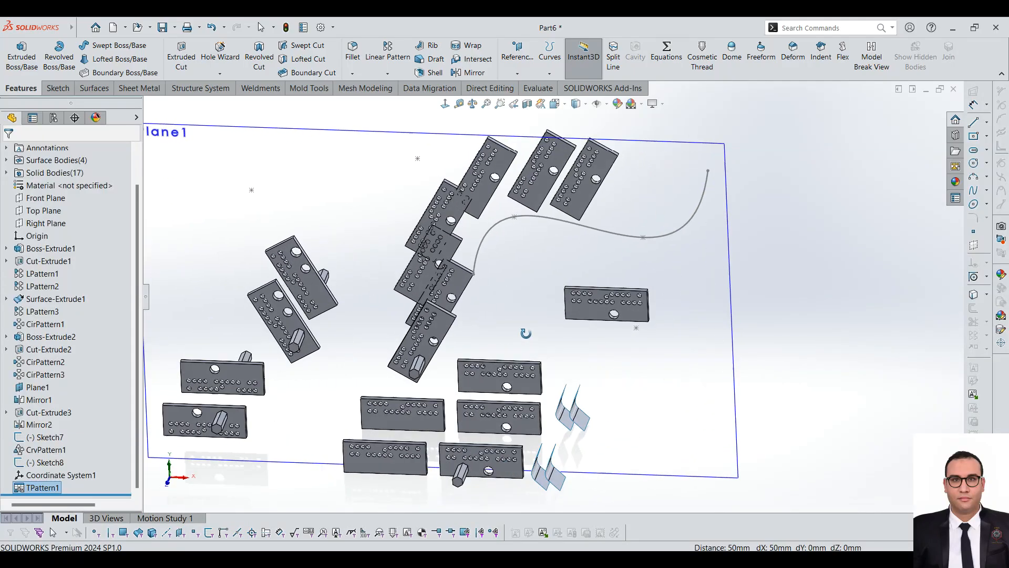
# Step: Select the plate copy nearest the coordinate system and the table pattern feature to examine their position dimensions, and clear the selection
pyautogui.click(527, 375)
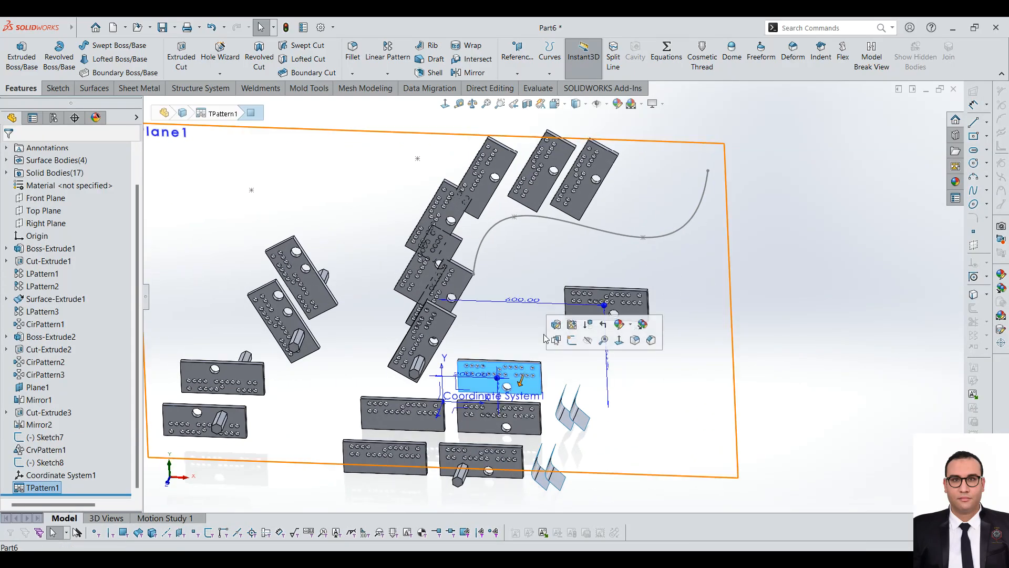
pyautogui.click(42, 487)
pyautogui.click(848, 328)
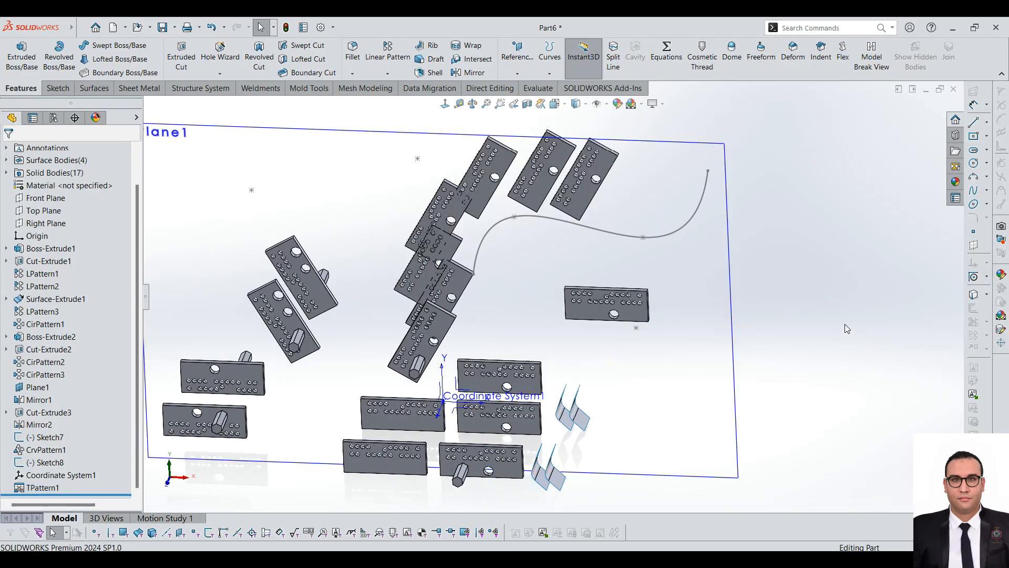
# Step: Reopen the table pattern's definition to review its coordinate system, copied body and point table, and close it without changes
pyautogui.click(388, 74)
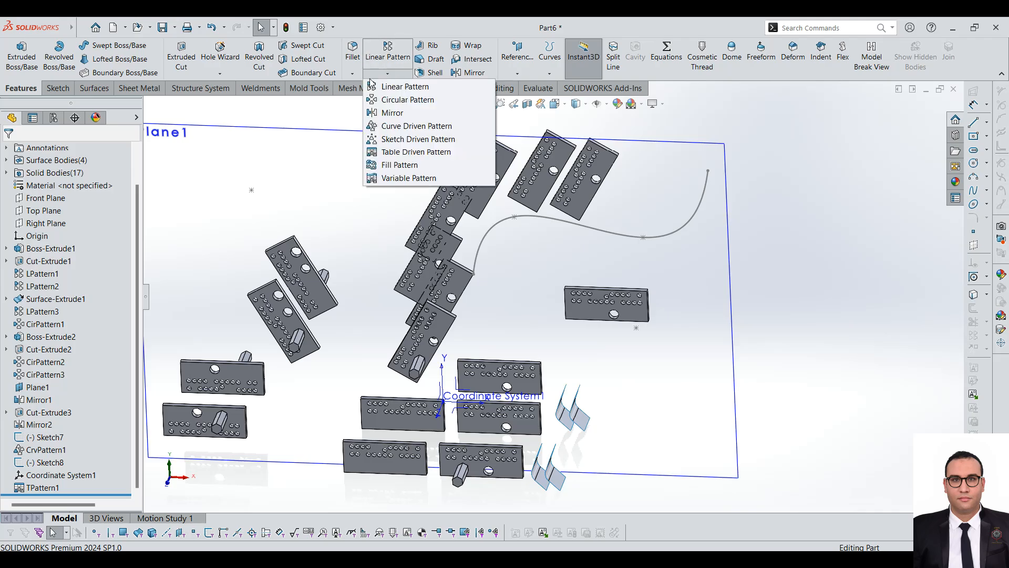
pyautogui.click(52, 488)
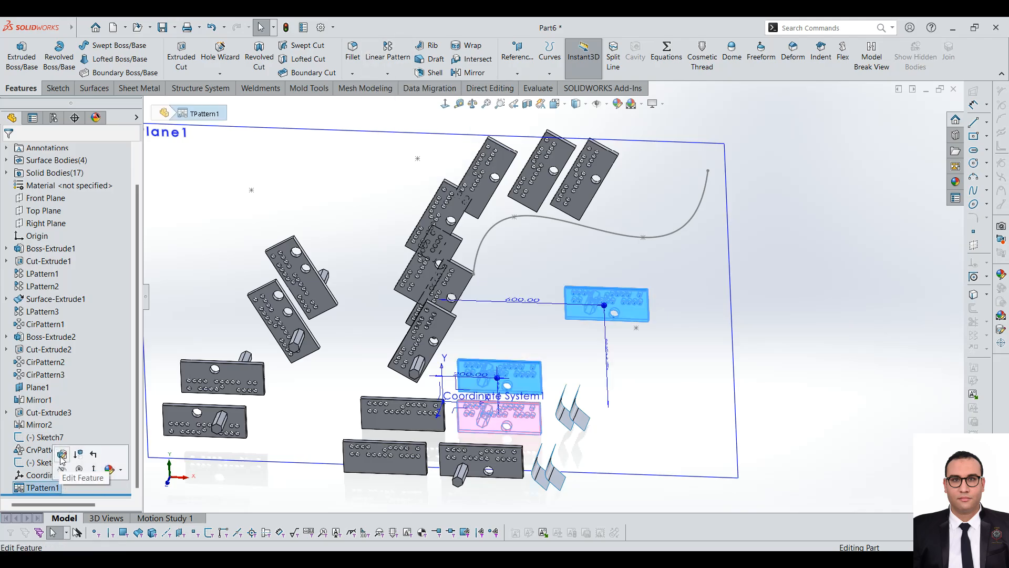
pyautogui.click(63, 461)
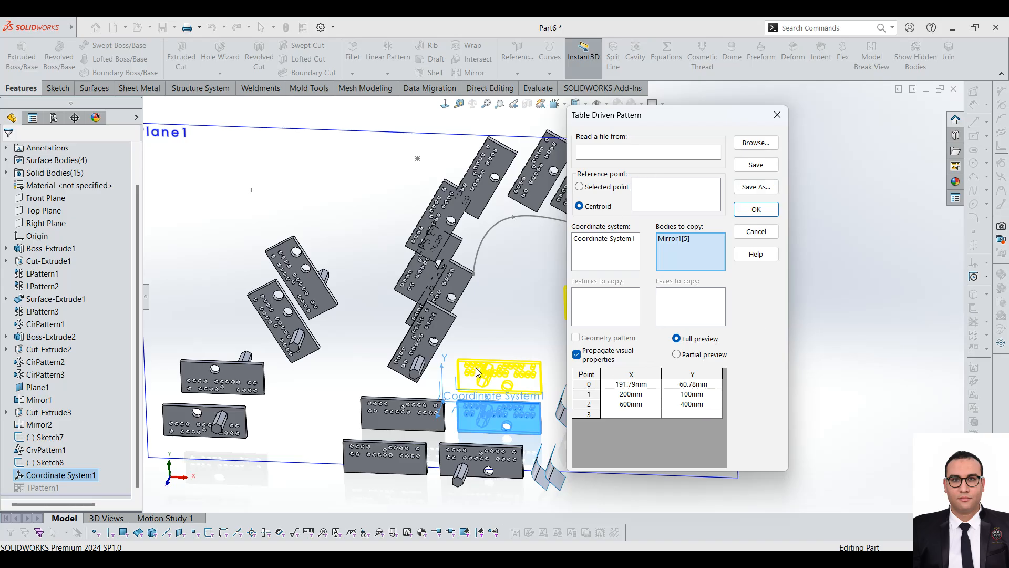
pyautogui.scroll(-2, 479, 372)
pyautogui.scroll(2, 413, 363)
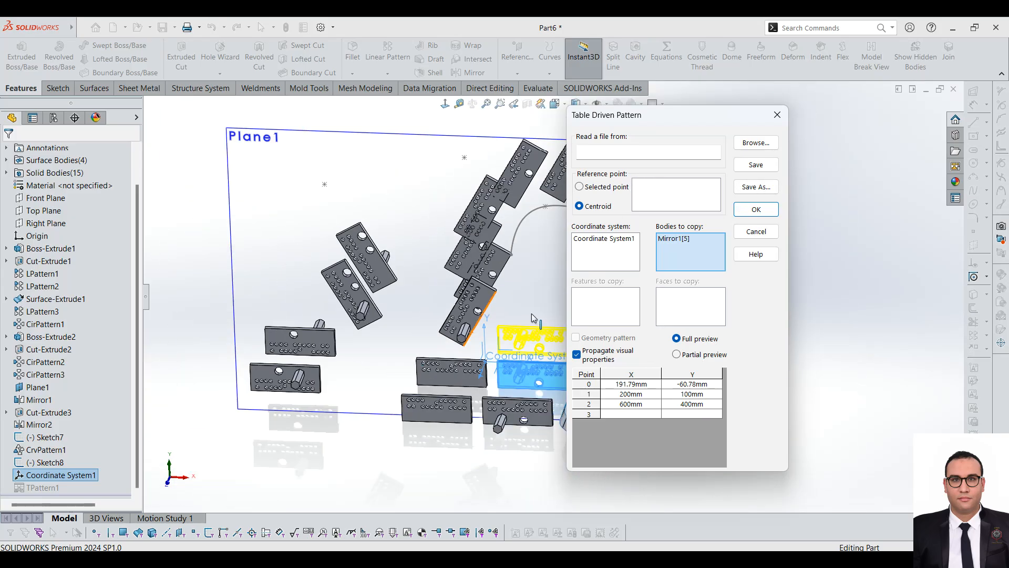
pyautogui.scroll(-2, 532, 318)
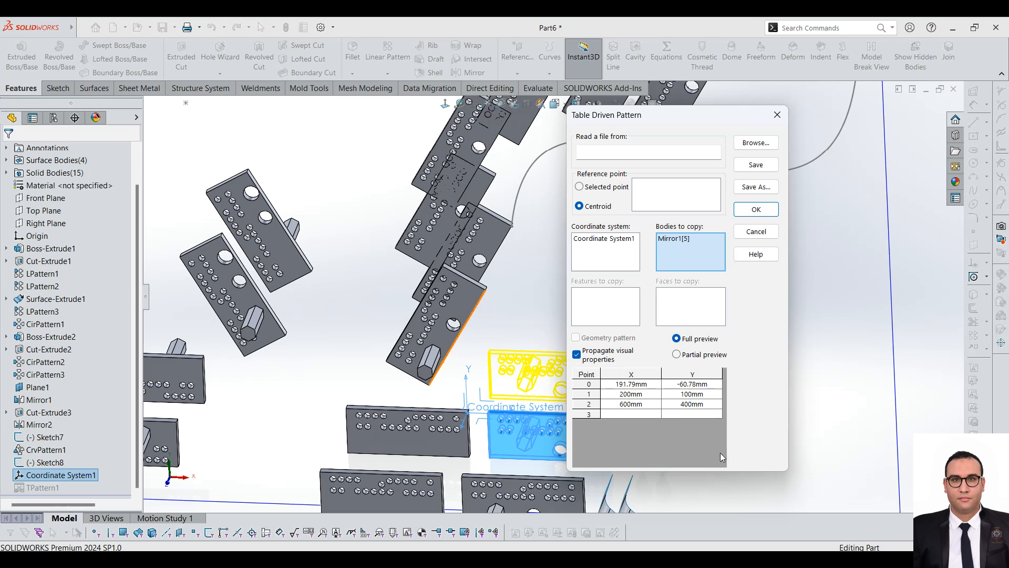
pyautogui.click(778, 114)
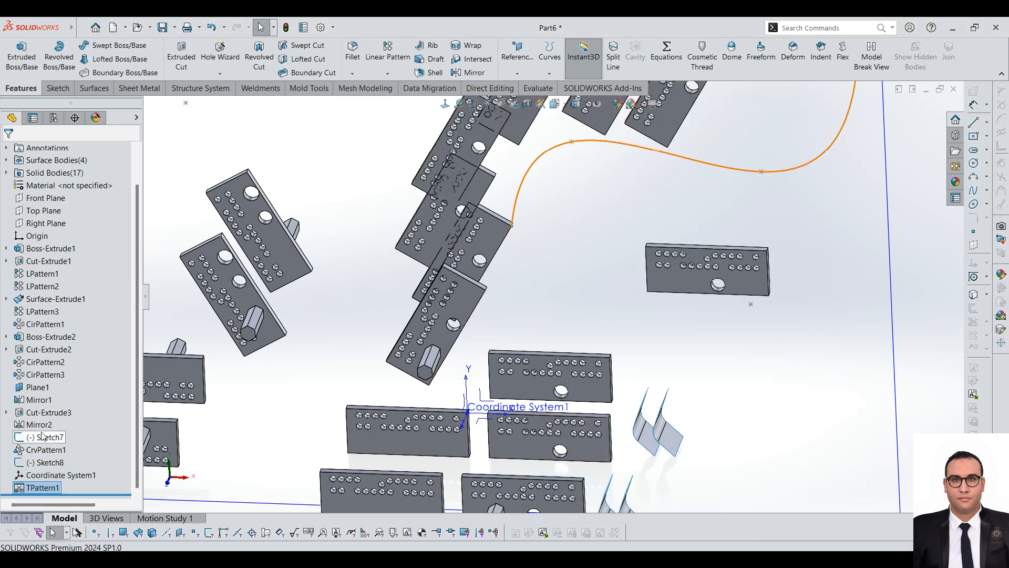
# Step: Reopen the last circular pattern's definition to review its axis edge, spacing, patterned boss and options, and close it without changes
pyautogui.click(43, 449)
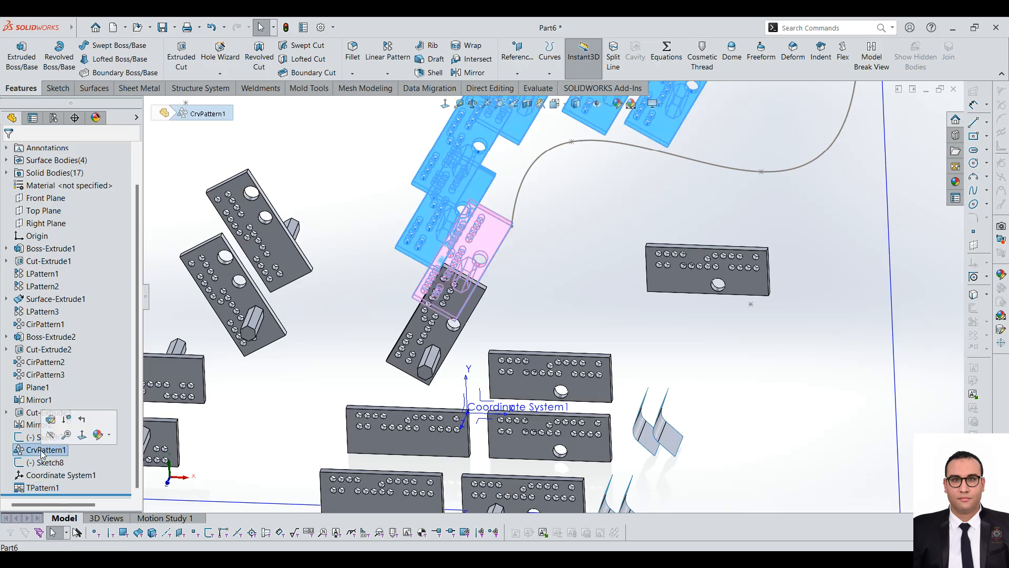
pyautogui.click(45, 375)
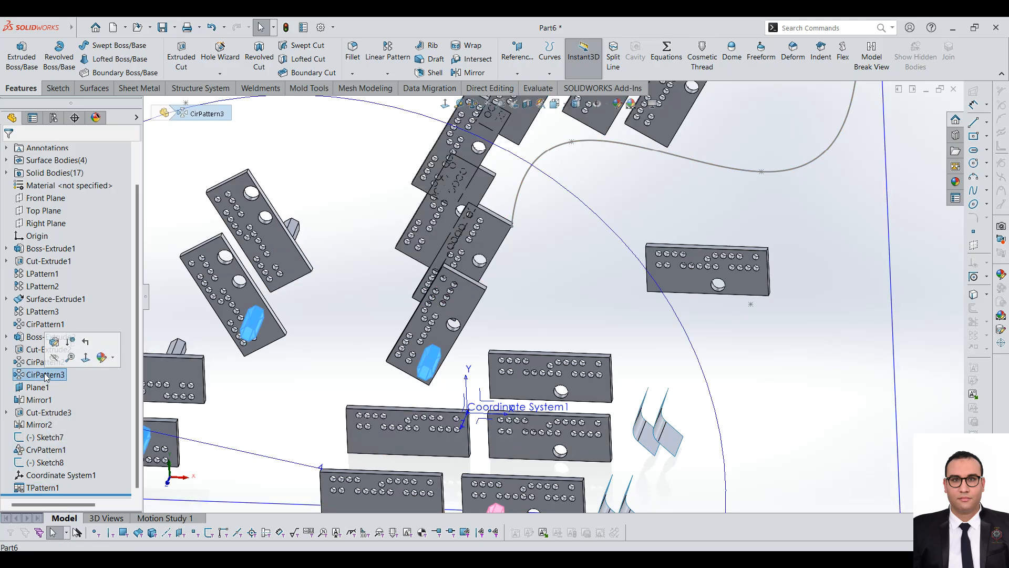
pyautogui.click(54, 342)
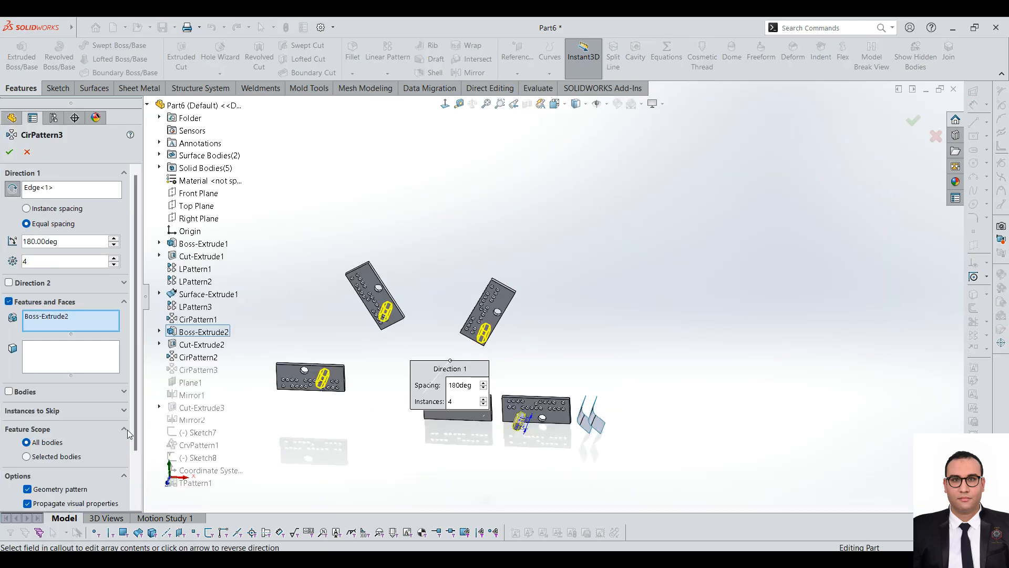
pyautogui.scroll(-3, 130, 417)
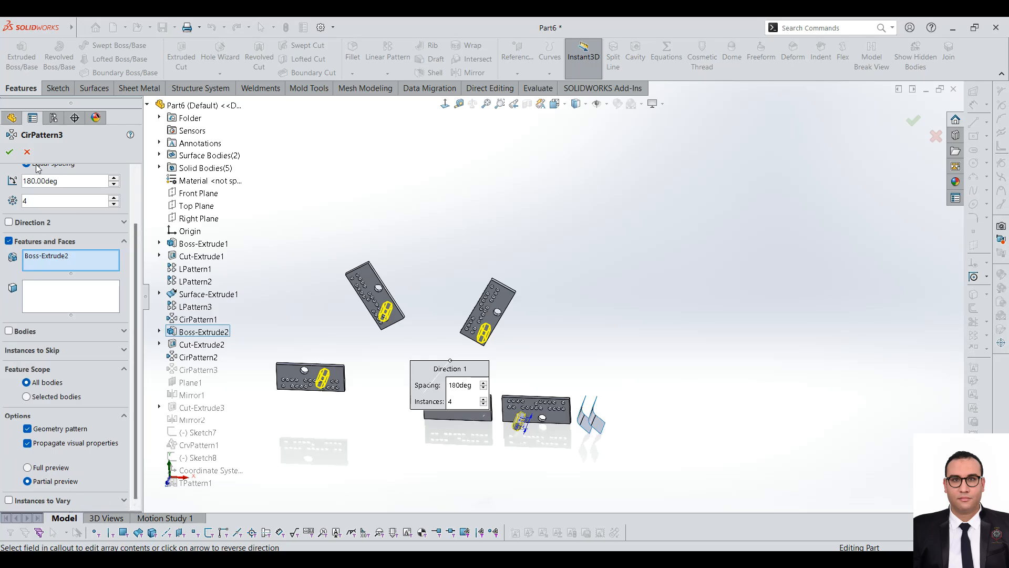
pyautogui.click(9, 152)
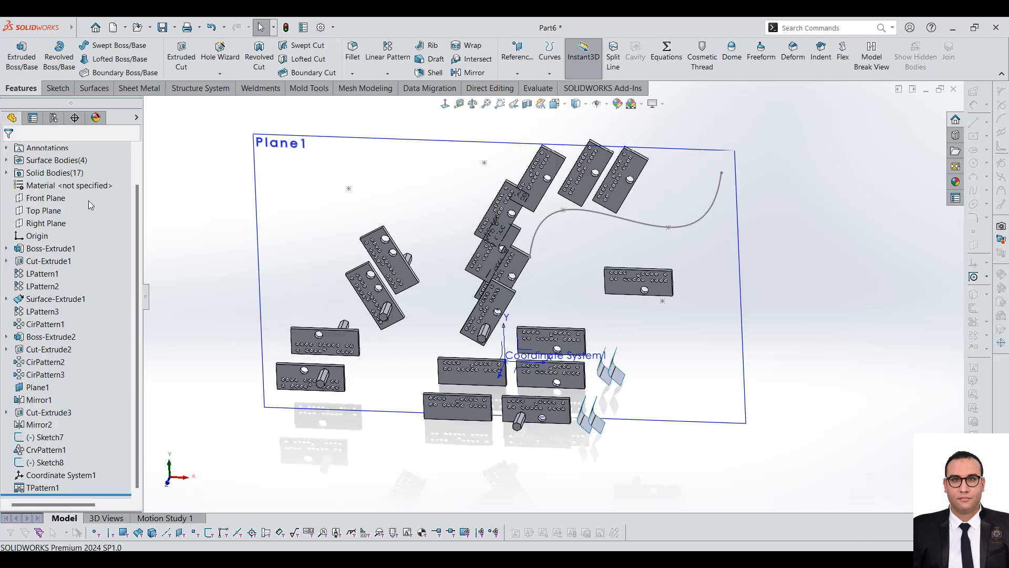
# Step: Start a sketch on Plane1 and draw an upright corner rectangle extending above the plane's upper-left area
pyautogui.click(403, 76)
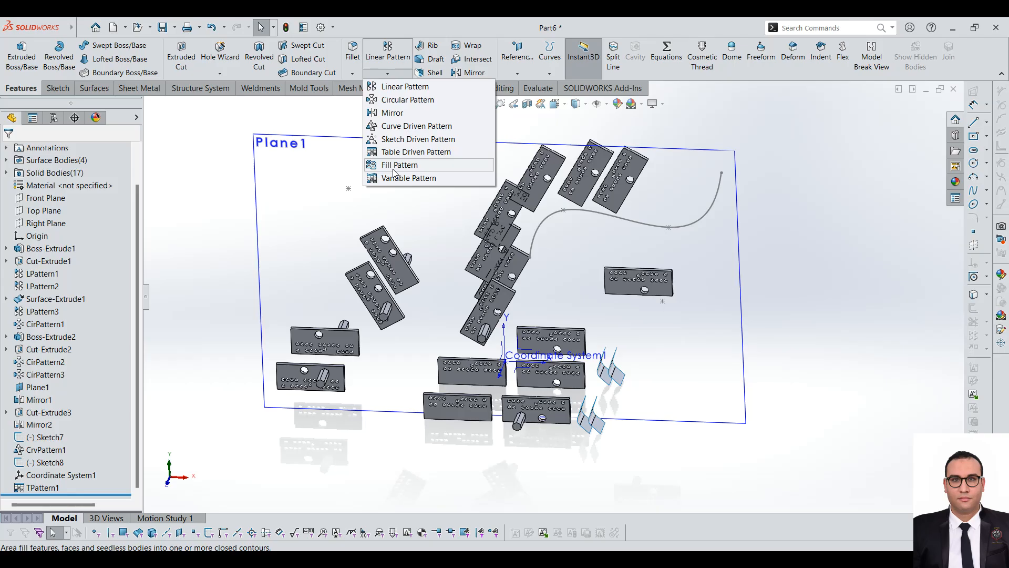
pyautogui.click(308, 215)
pyautogui.scroll(4, 391, 240)
pyautogui.click(308, 233)
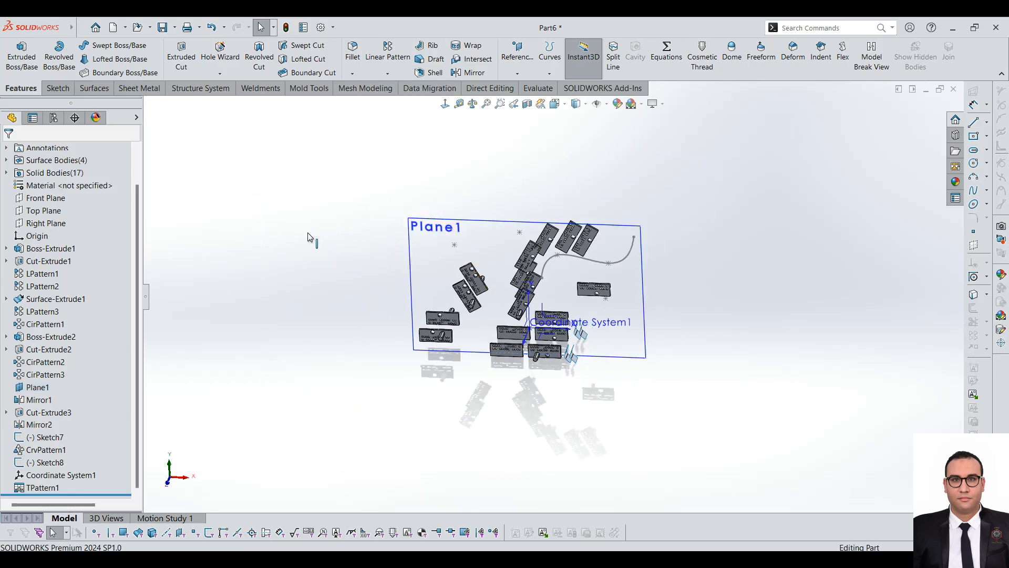
pyautogui.click(58, 87)
pyautogui.click(23, 58)
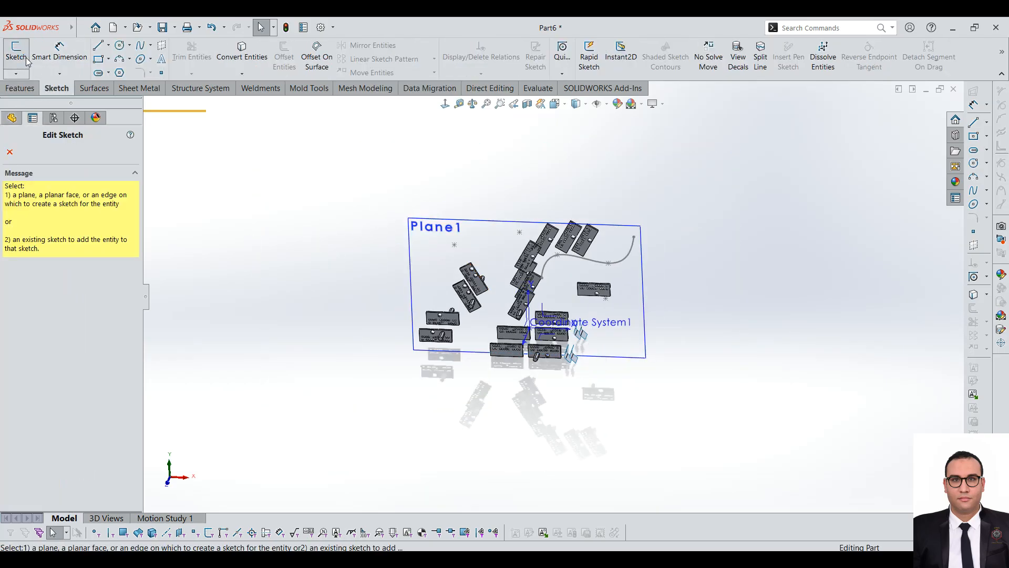
pyautogui.click(459, 239)
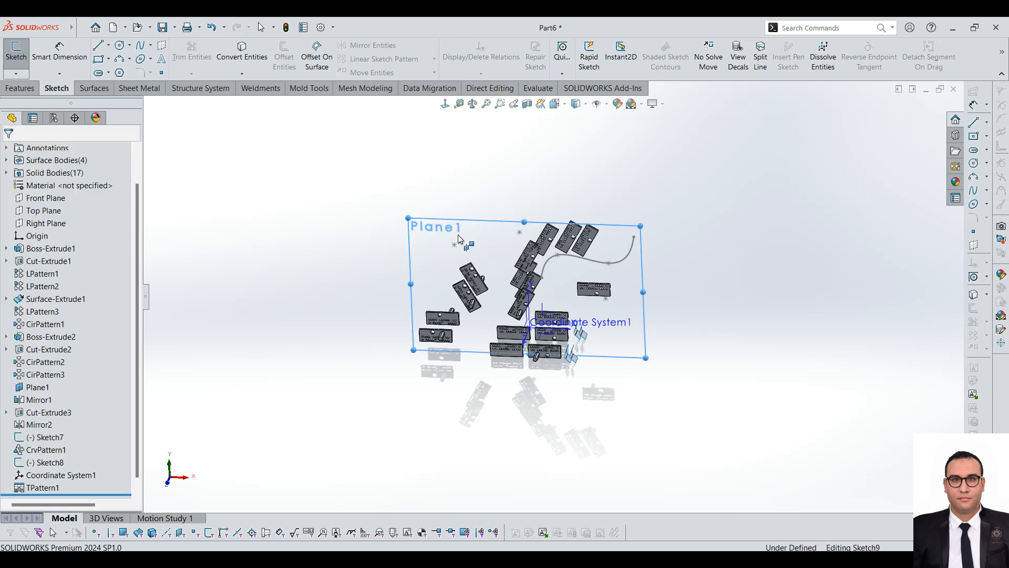
pyautogui.moveTo(436, 260); pyautogui.dragTo(523, 133)
# Step: Extrude the rectangle 10 mm with a blind depth to create a large plate
pyautogui.click(18, 88)
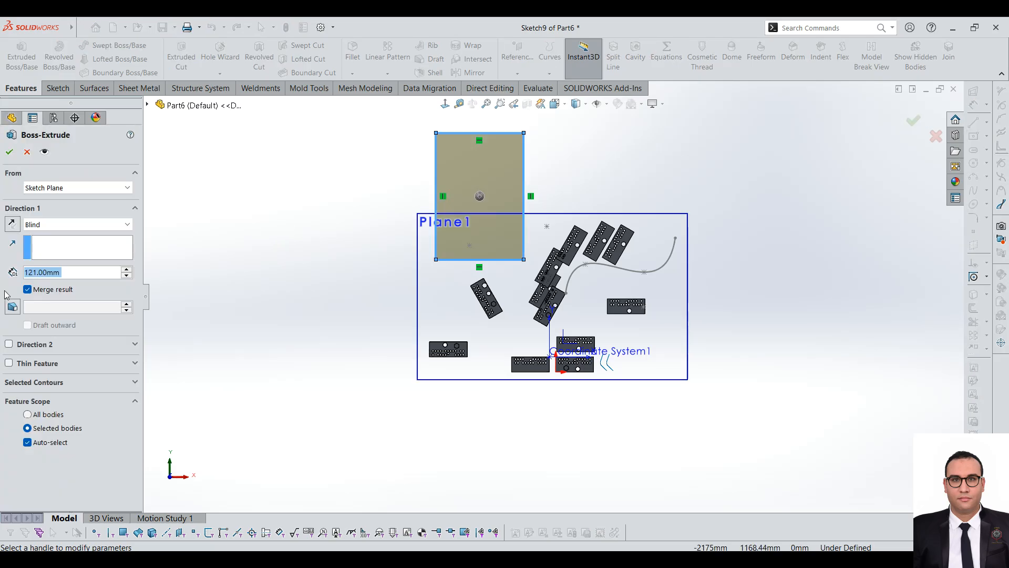
pyautogui.write('10')
pyautogui.press('Return')
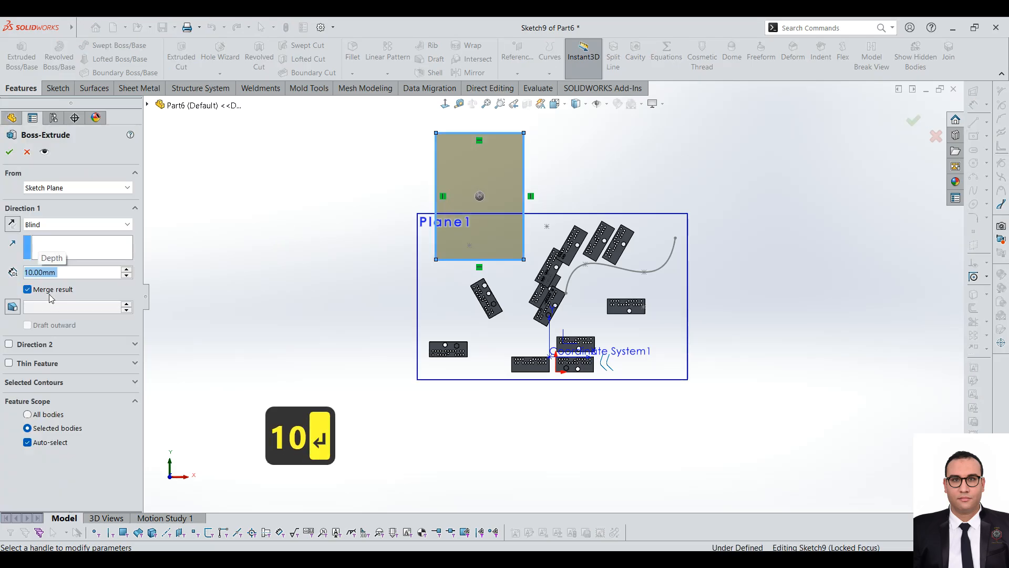
pyautogui.click(10, 152)
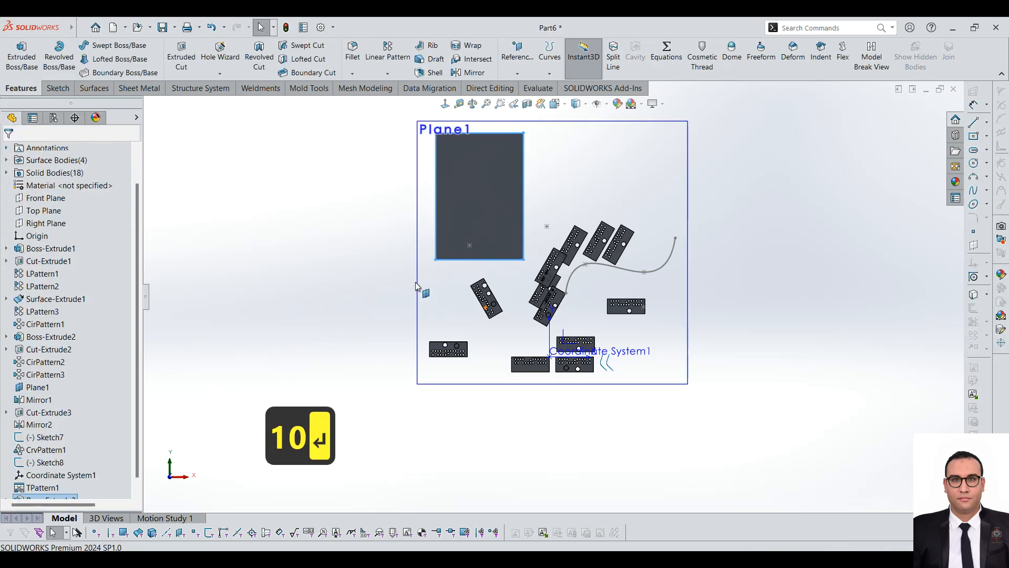
pyautogui.scroll(-3, 477, 181)
pyautogui.click(478, 188)
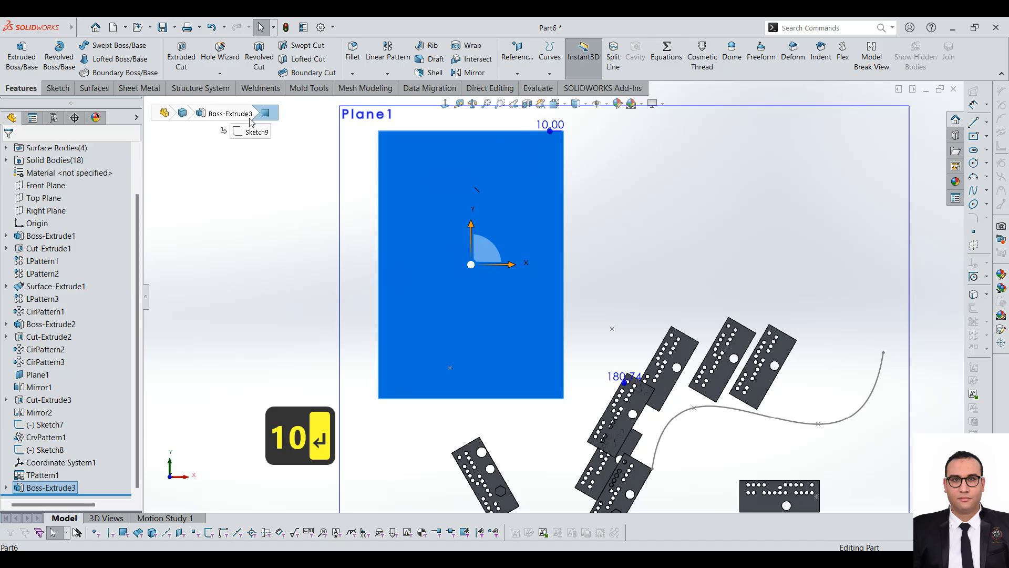
pyautogui.click(387, 73)
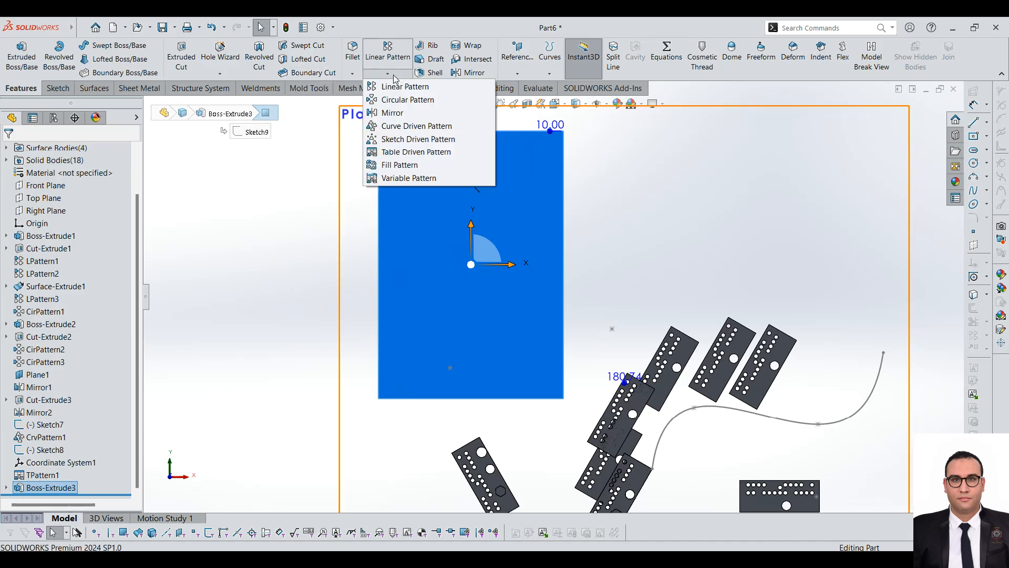
pyautogui.click(409, 166)
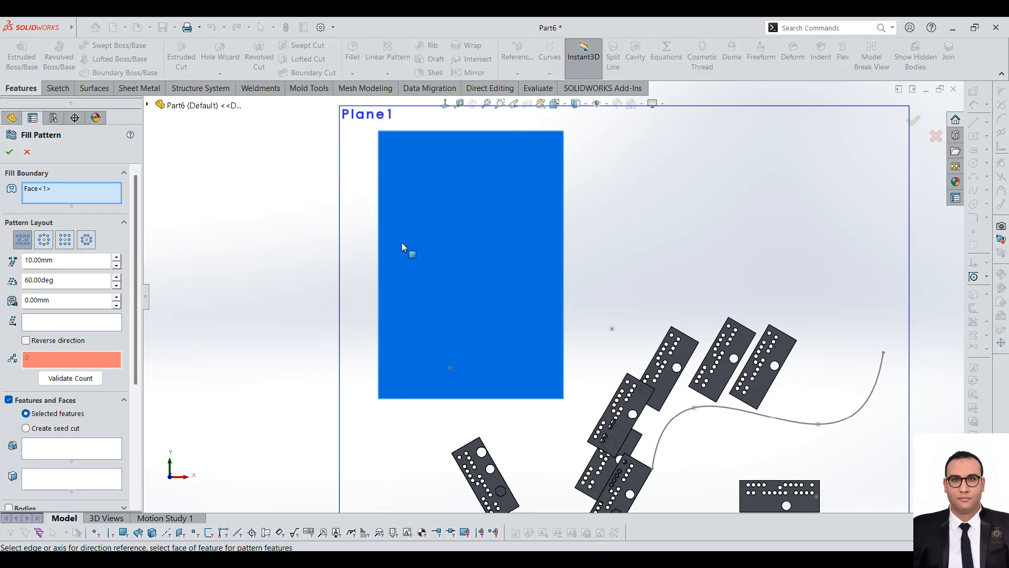
pyautogui.click(27, 152)
# Step: Sketch a small six-sided polygon on the large plate's face, close to its upper-left corner
pyautogui.click(418, 154)
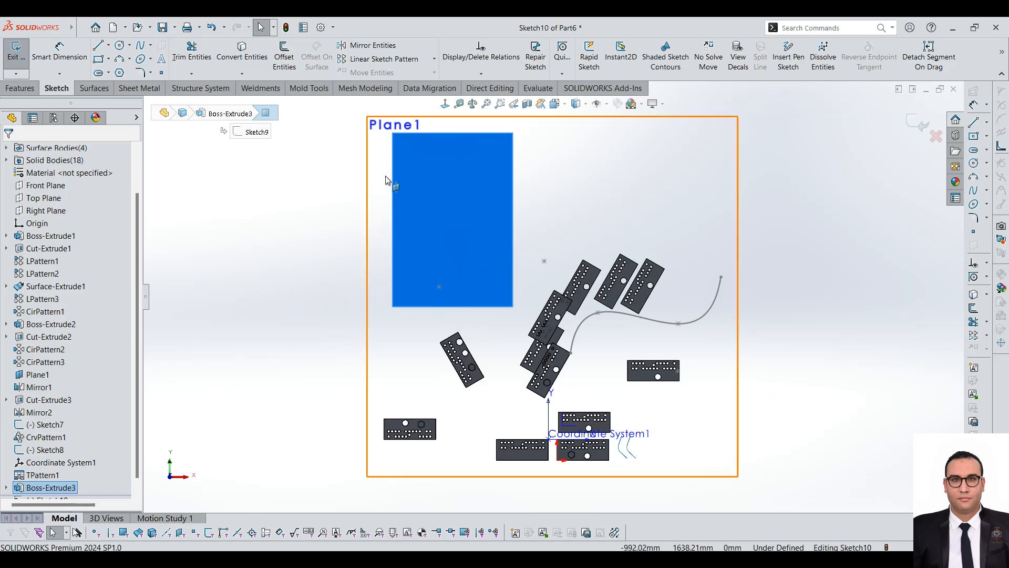
pyautogui.scroll(-5, 410, 134)
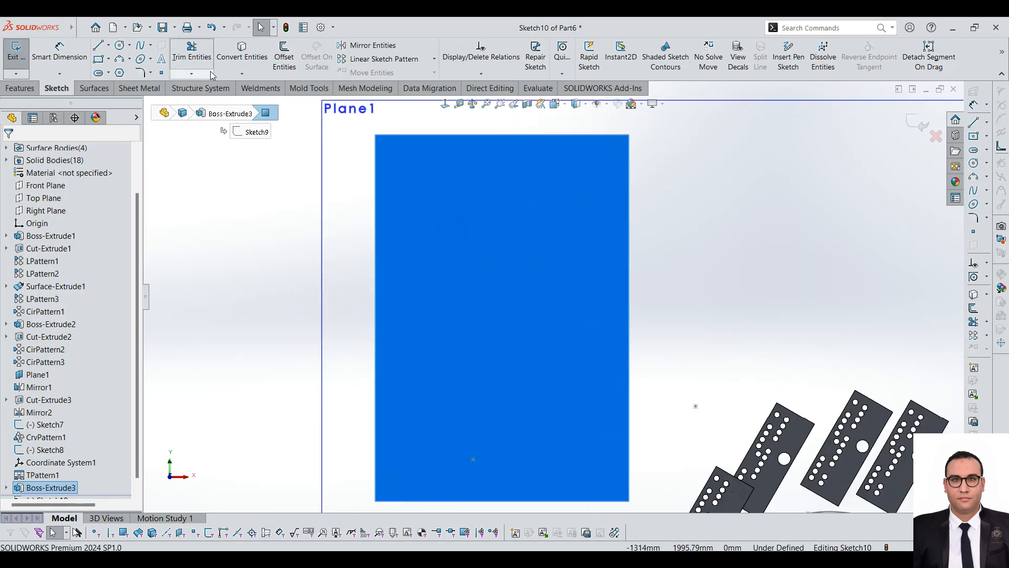
pyautogui.click(119, 74)
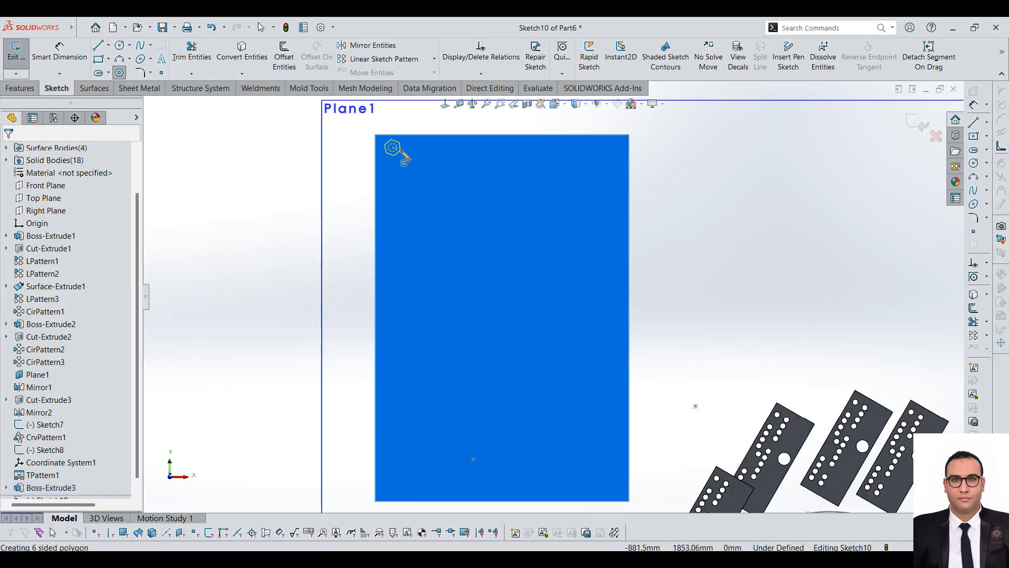
pyautogui.moveTo(393, 148); pyautogui.dragTo(400, 154)
# Step: Cut the hexagon 10 mm deep into the large plate with an Extruded Cut
pyautogui.click(20, 88)
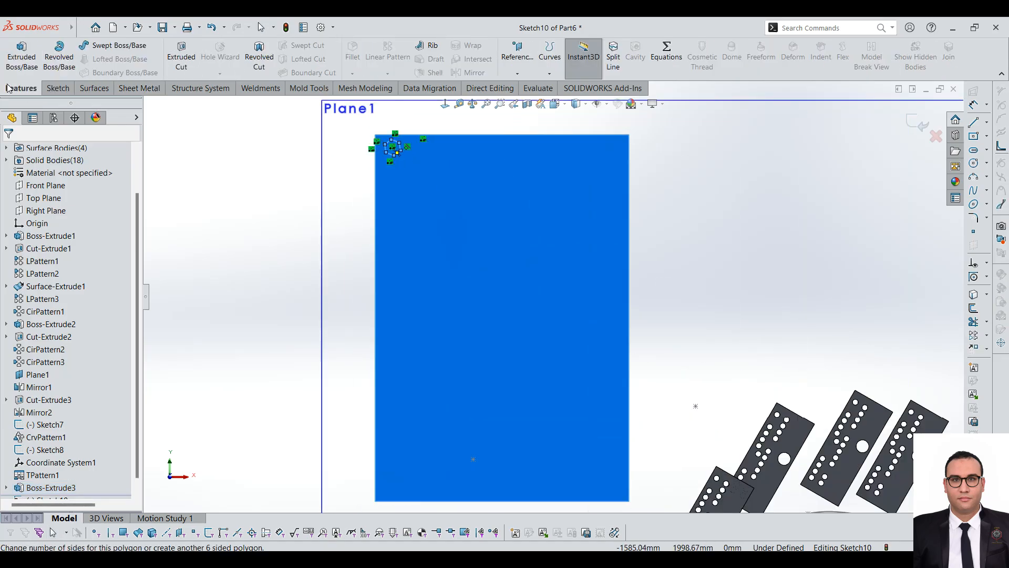
pyautogui.click(182, 55)
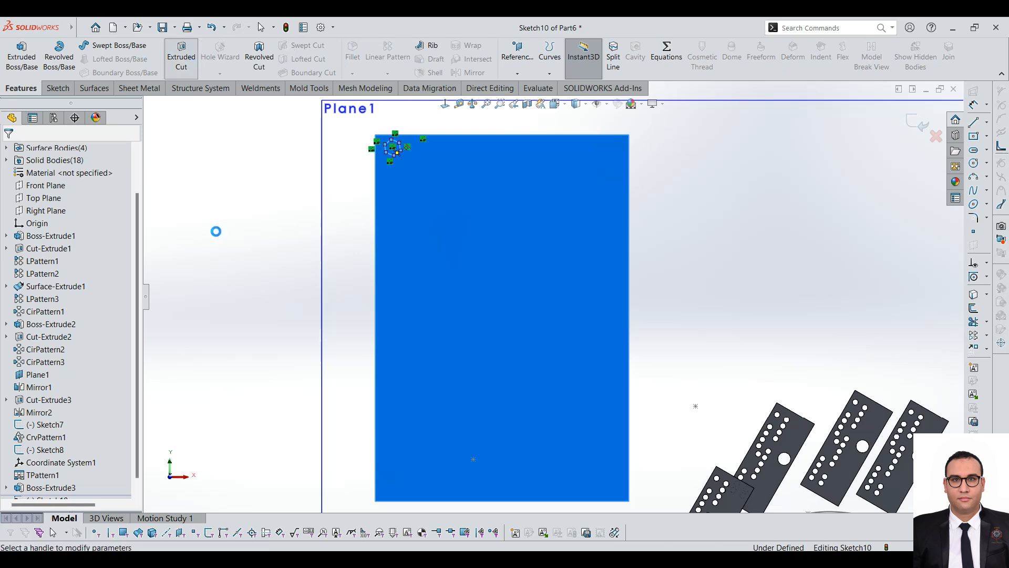
pyautogui.click(9, 152)
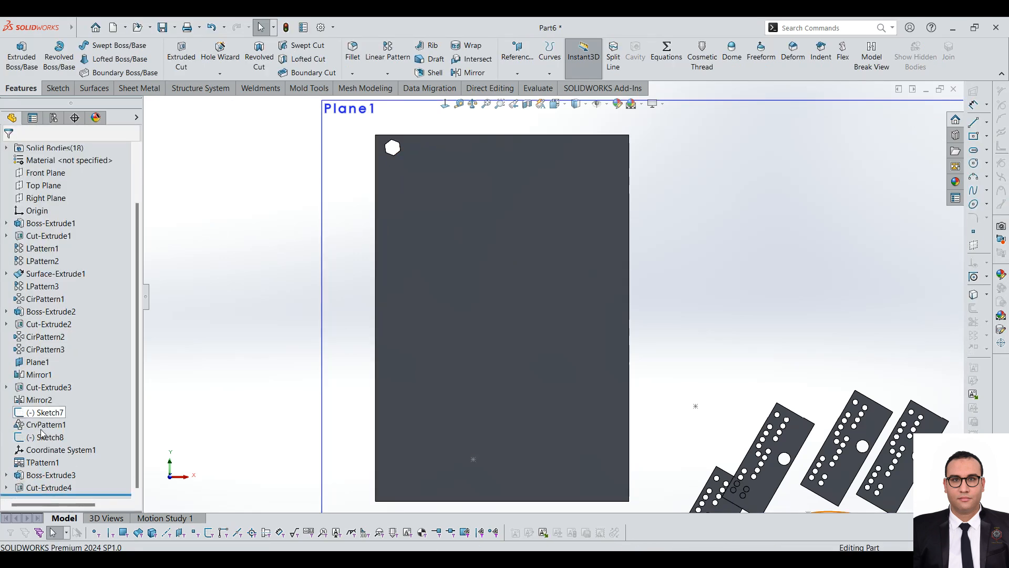
# Step: Set up a Fill Pattern of the hexagonal cut with the large plate's face as the fill boundary, and inspect the preview
pyautogui.click(51, 488)
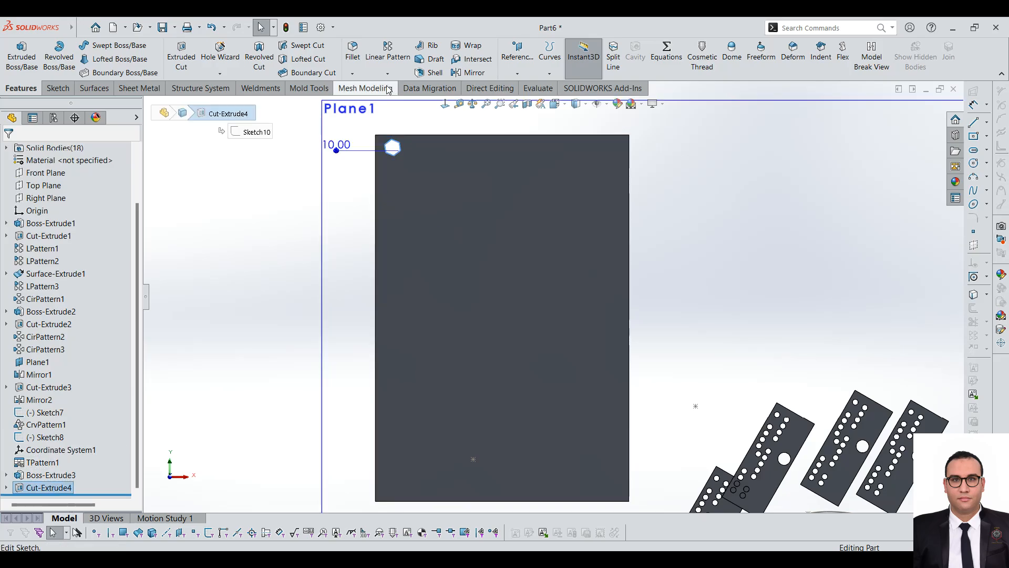
pyautogui.click(387, 73)
pyautogui.click(399, 165)
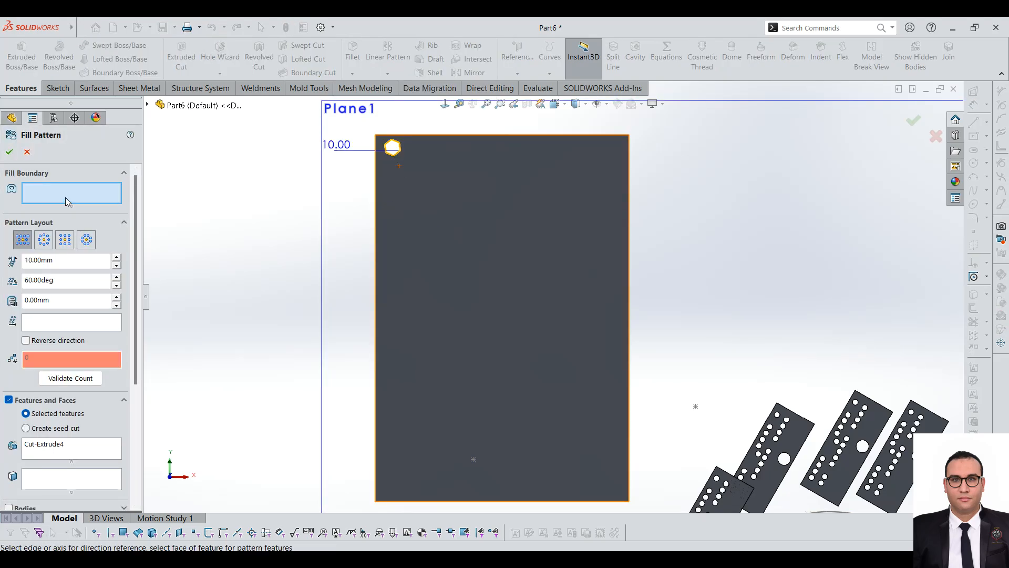
pyautogui.click(444, 208)
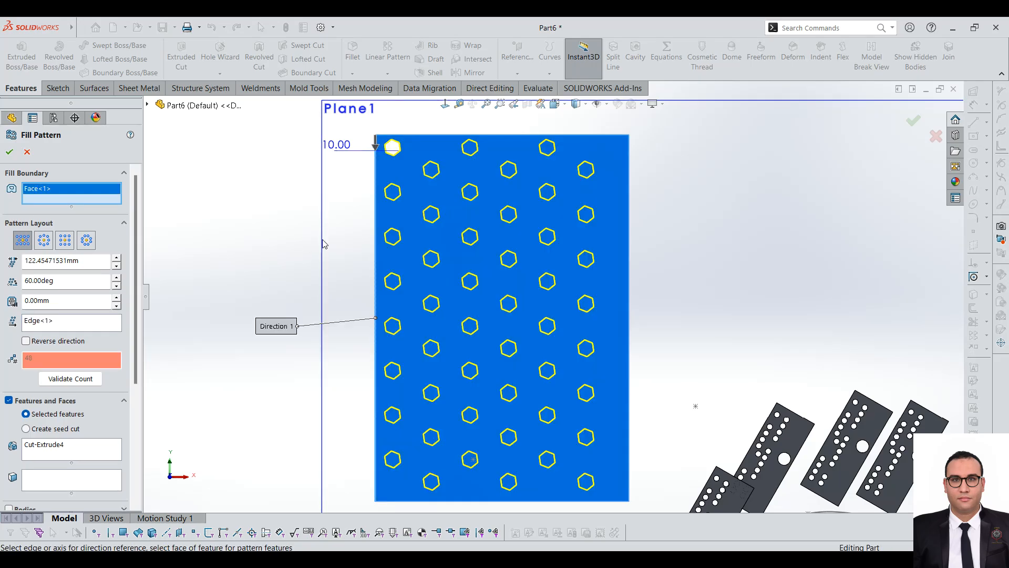
pyautogui.moveTo(543, 217); pyautogui.dragTo(520, 286, button='middle')
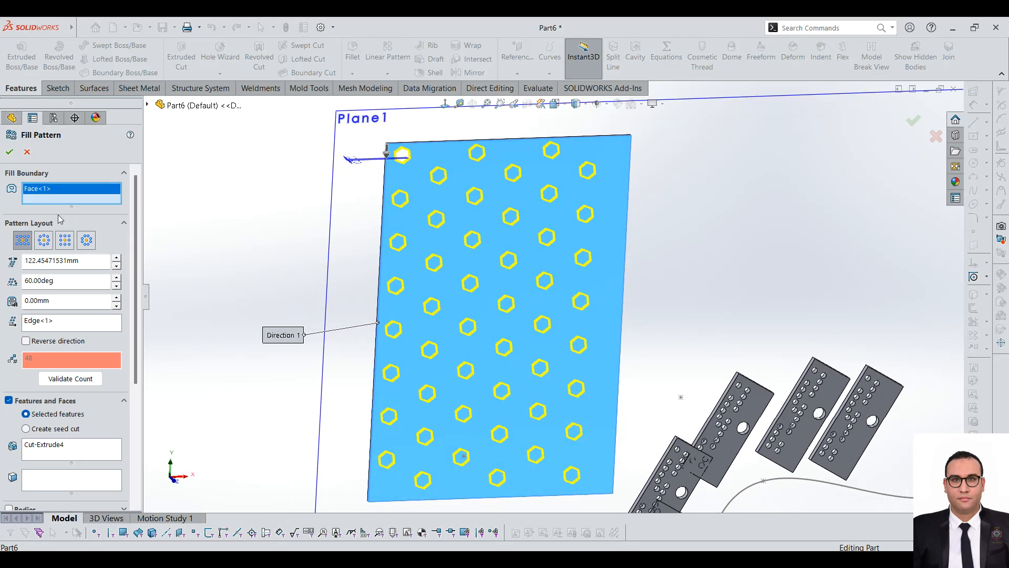
# Step: Preview the Circular, Square and Polygon layouts for the hexagon fill, and return to the Perforation layout
pyautogui.click(45, 240)
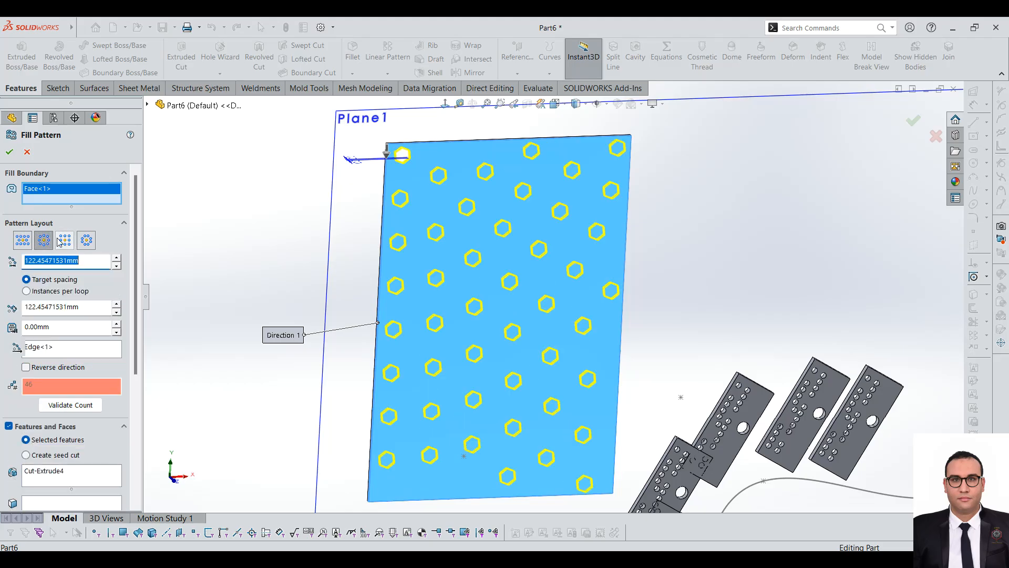
pyautogui.click(64, 241)
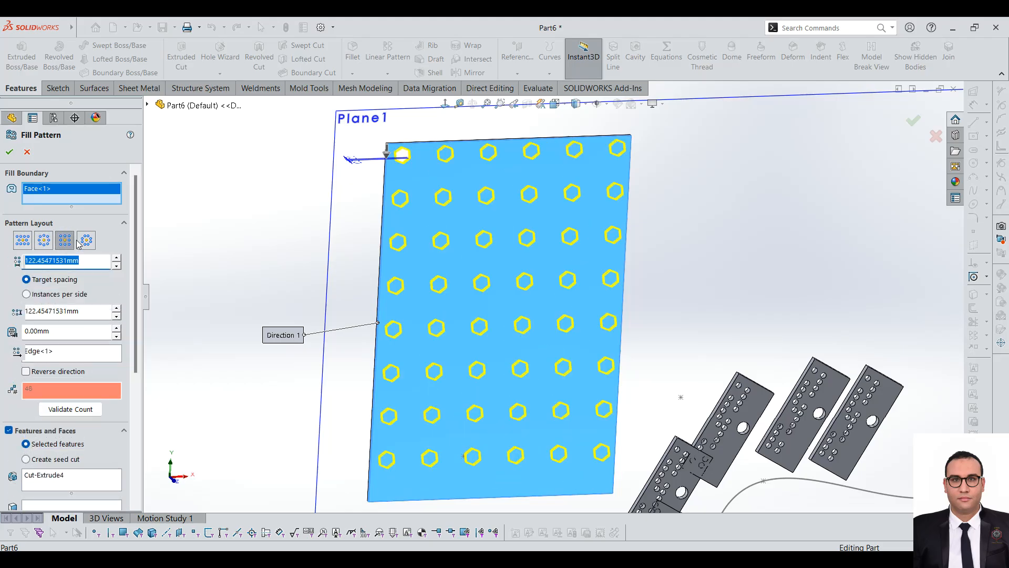
pyautogui.click(87, 240)
pyautogui.click(66, 243)
pyautogui.click(23, 240)
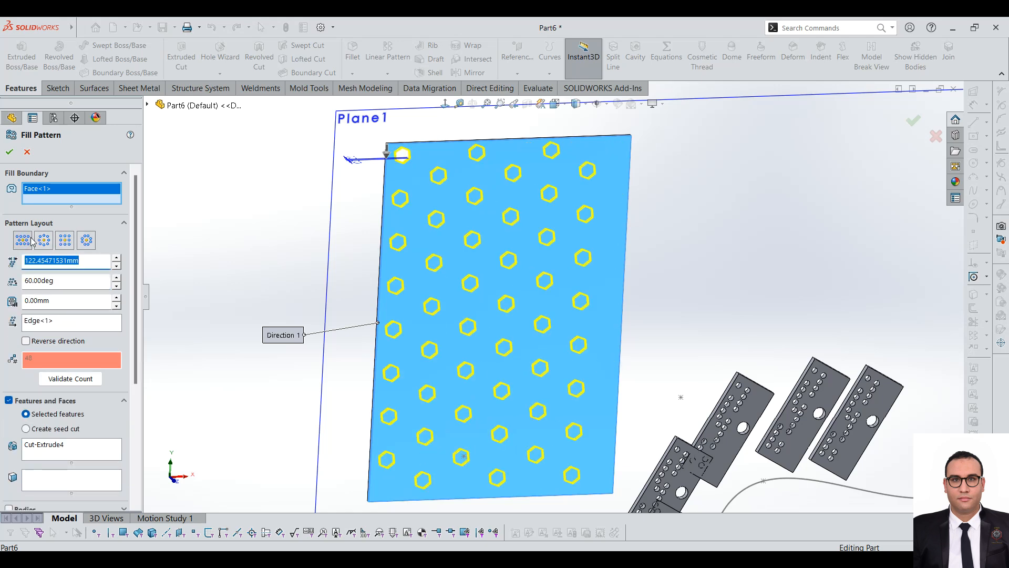
pyautogui.click(42, 240)
pyautogui.click(31, 238)
# Step: Try instance spacings of 20 mm and 50 mm, and set the fill pattern's instance spacing to 60 mm
pyautogui.write('20')
pyautogui.press('Return')
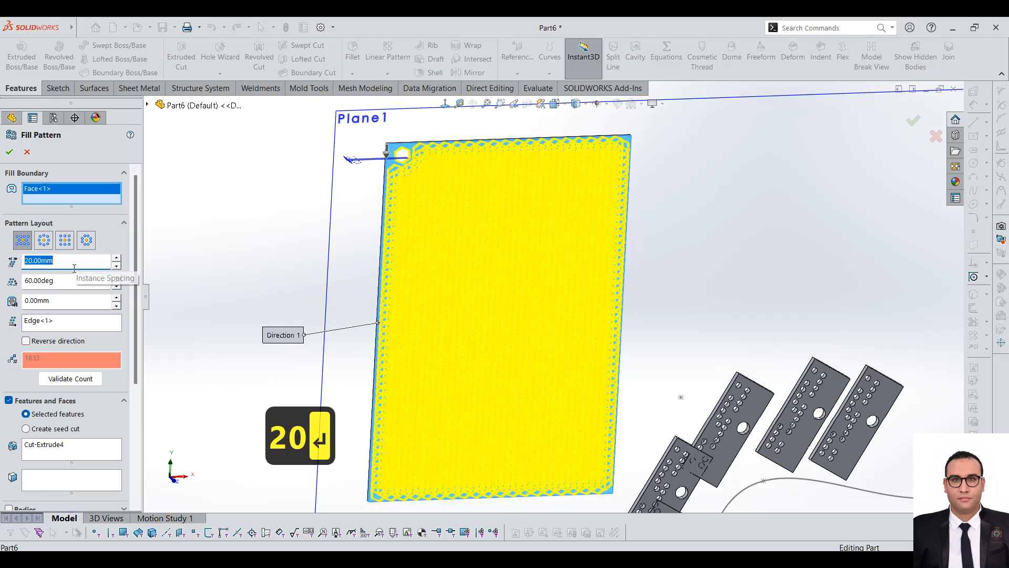
pyautogui.write('50')
pyautogui.press('Return')
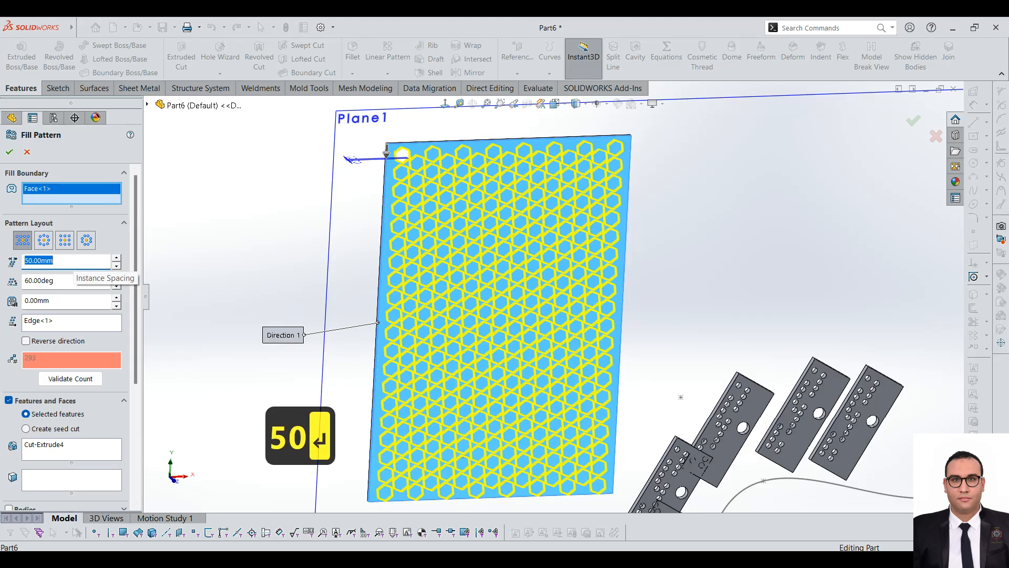
pyautogui.scroll(-2, 468, 157)
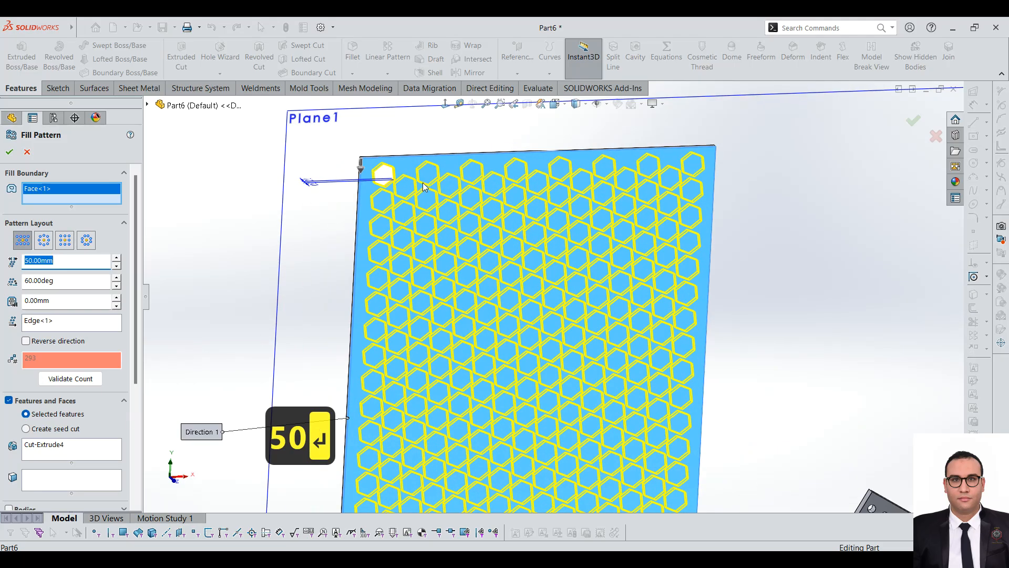
pyautogui.write('60')
pyautogui.press('Return')
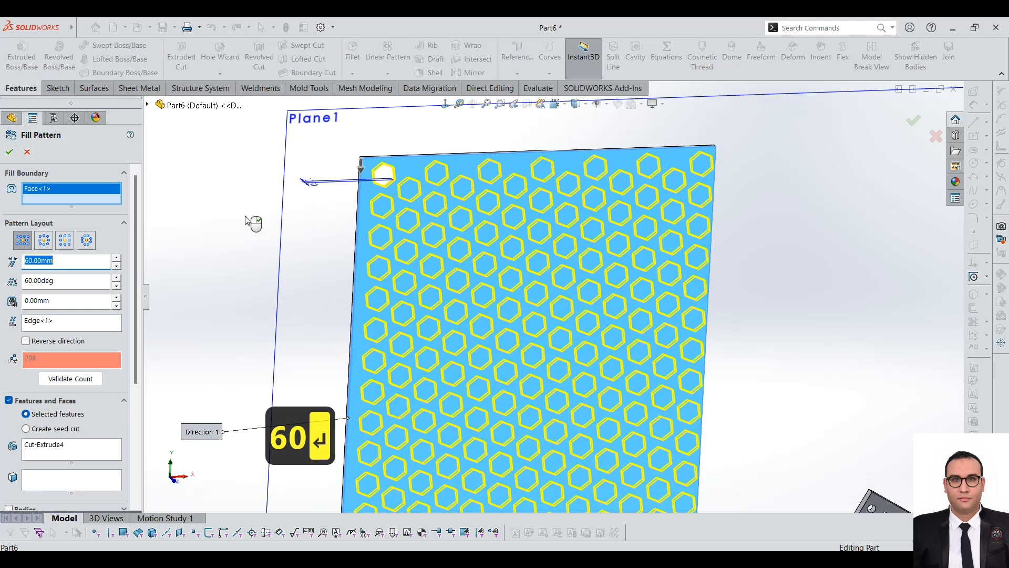
pyautogui.scroll(5, 476, 510)
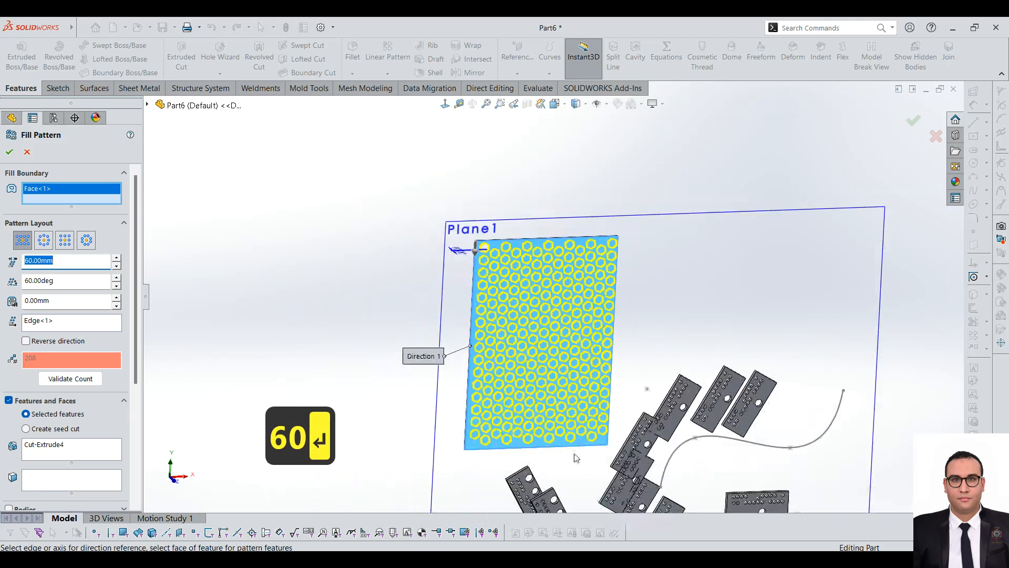
pyautogui.scroll(-2, 580, 418)
pyautogui.moveTo(590, 376); pyautogui.dragTo(502, 344, button='middle')
pyautogui.scroll(1, 502, 344)
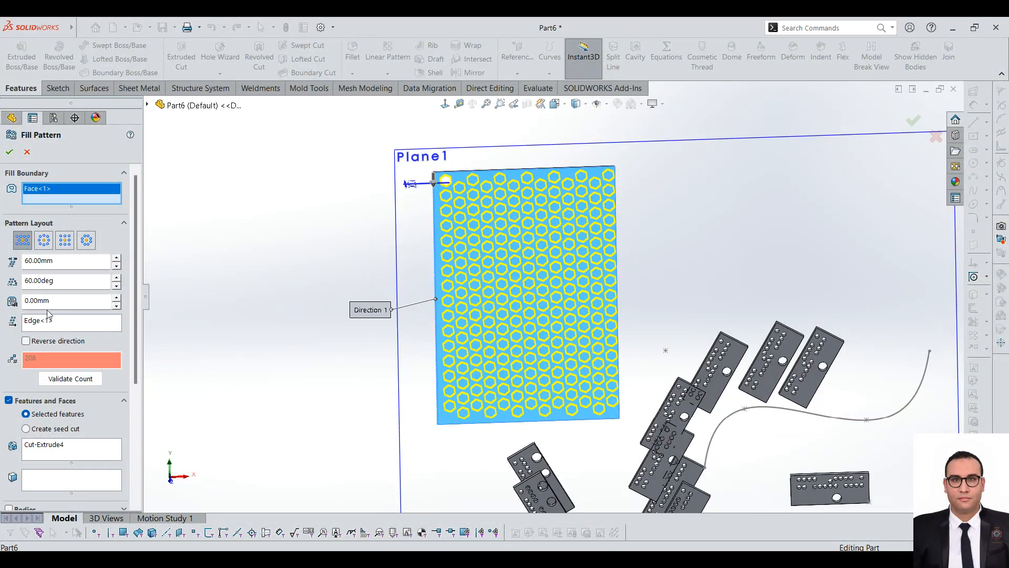
# Step: Set the fill pattern's margin to 5 mm and examine the gap between the hexagons and the plate's edges
pyautogui.moveTo(49, 301); pyautogui.dragTo(40, 304)
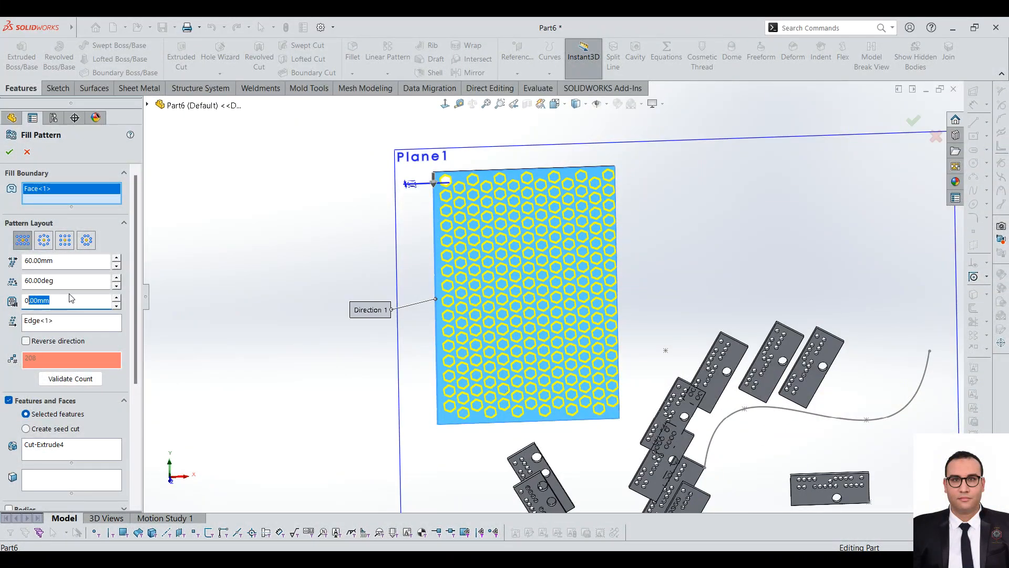
pyautogui.scroll(-2, 540, 167)
pyautogui.scroll(2, 552, 322)
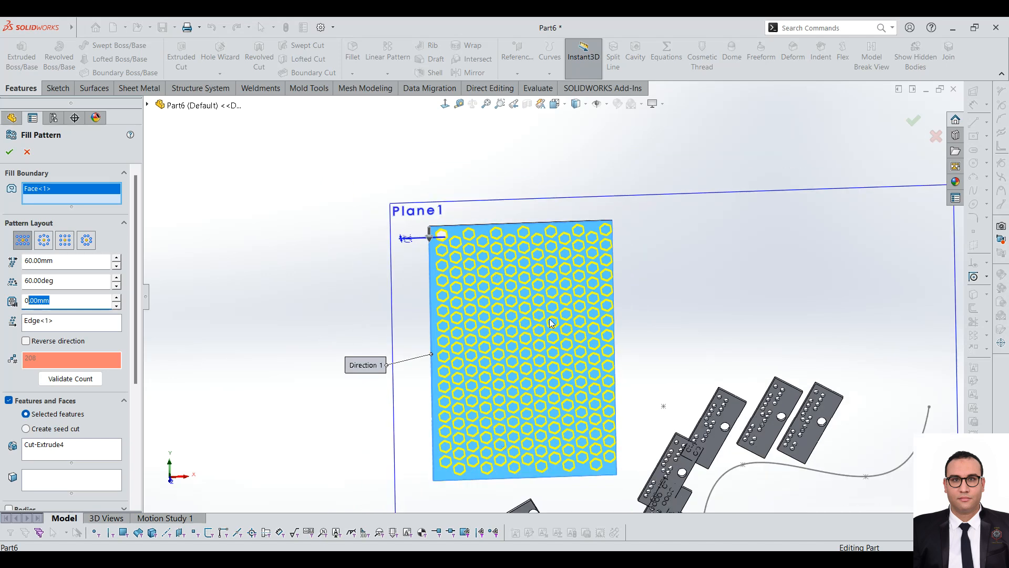
pyautogui.moveTo(62, 302); pyautogui.dragTo(23, 300)
pyautogui.write('5')
pyautogui.press('Return')
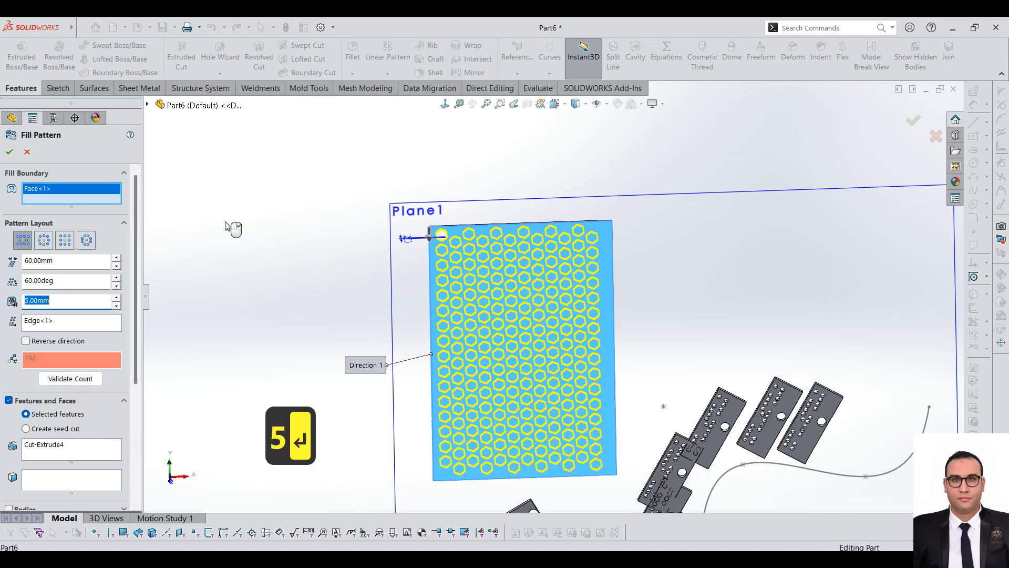
pyautogui.scroll(-2, 732, 247)
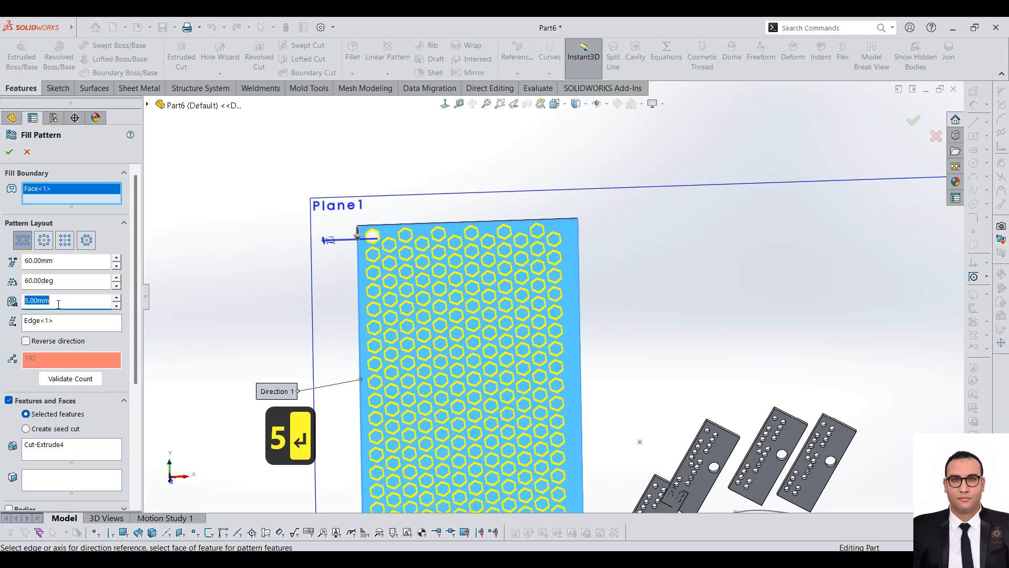
pyautogui.scroll(-2, 536, 254)
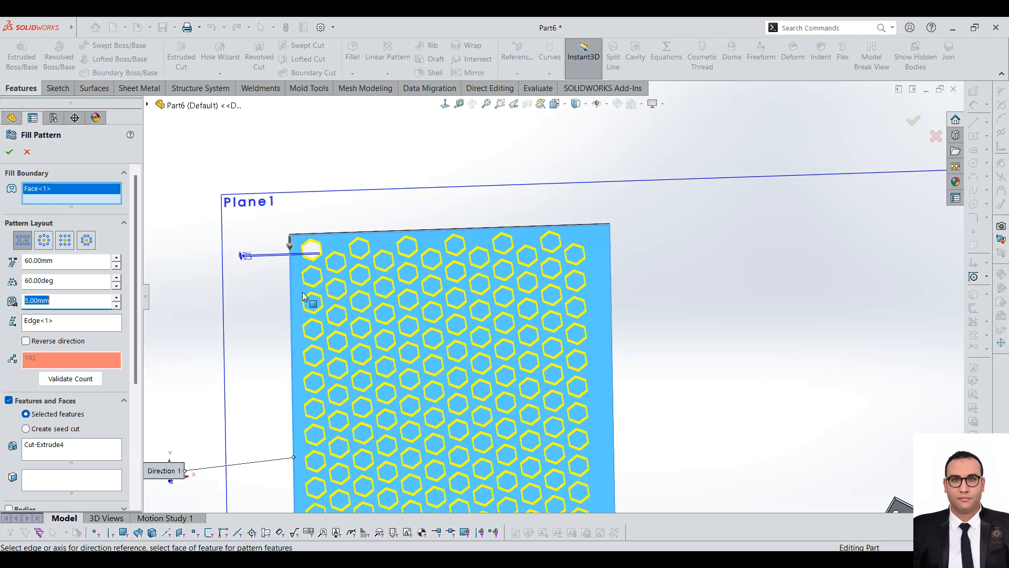
pyautogui.scroll(-2, 318, 260)
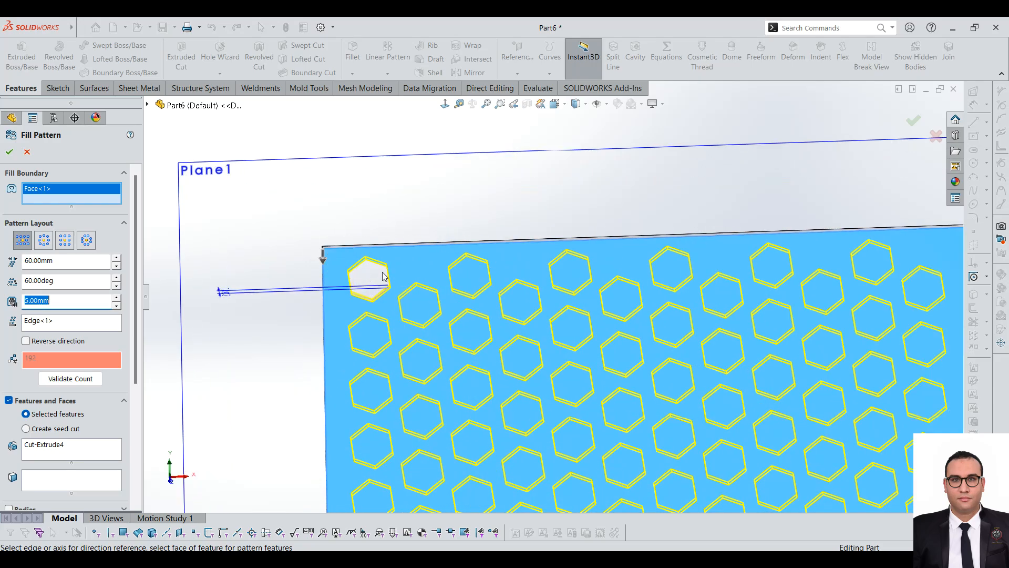
pyautogui.scroll(-3, 385, 274)
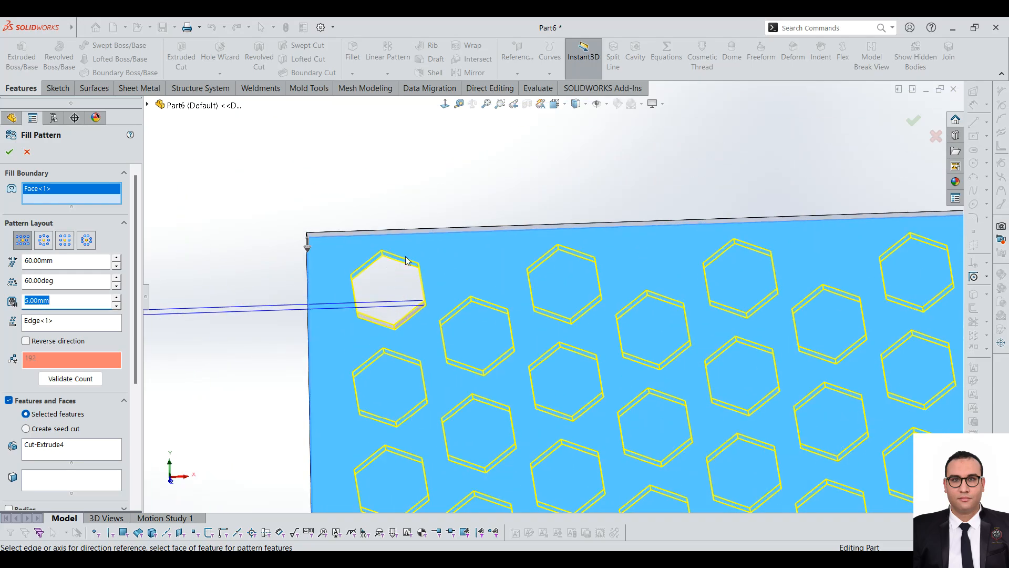
pyautogui.scroll(6, 383, 274)
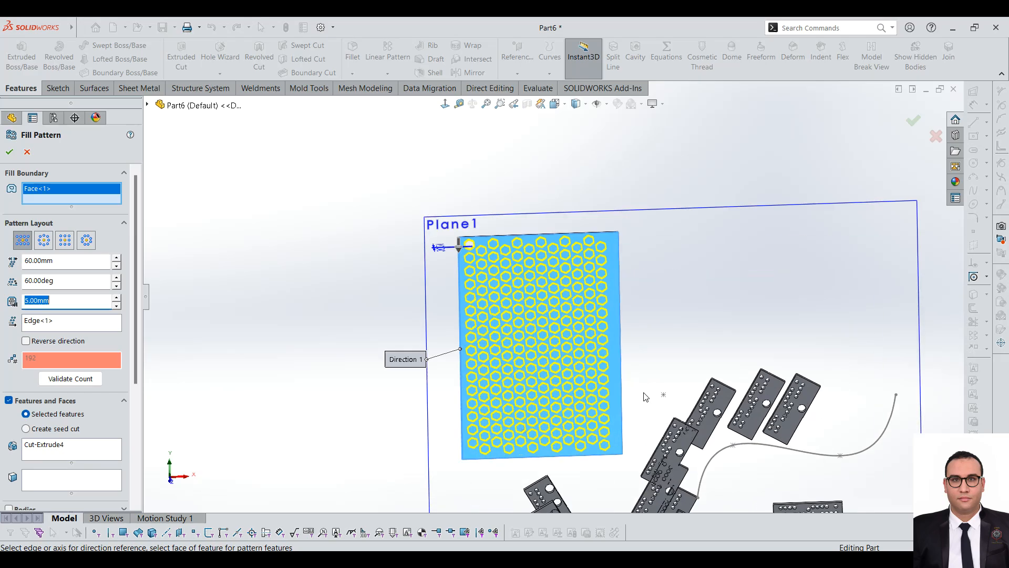
# Step: Skip a single hexagon instance near the middle of the large plate in the fill pattern
pyautogui.scroll(-3, 122, 369)
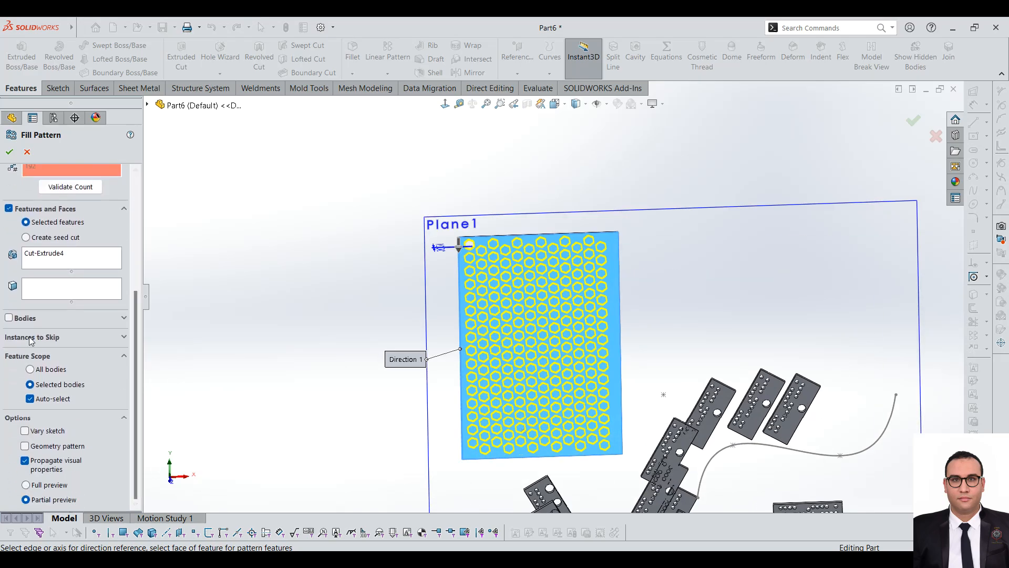
pyautogui.click(59, 337)
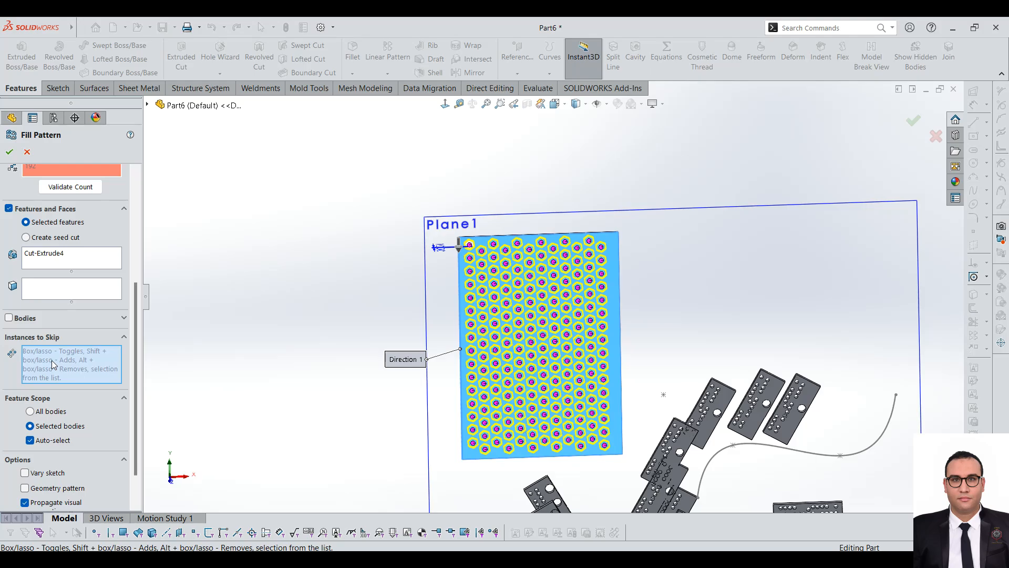
pyautogui.scroll(-3, 428, 310)
pyautogui.scroll(2, 620, 350)
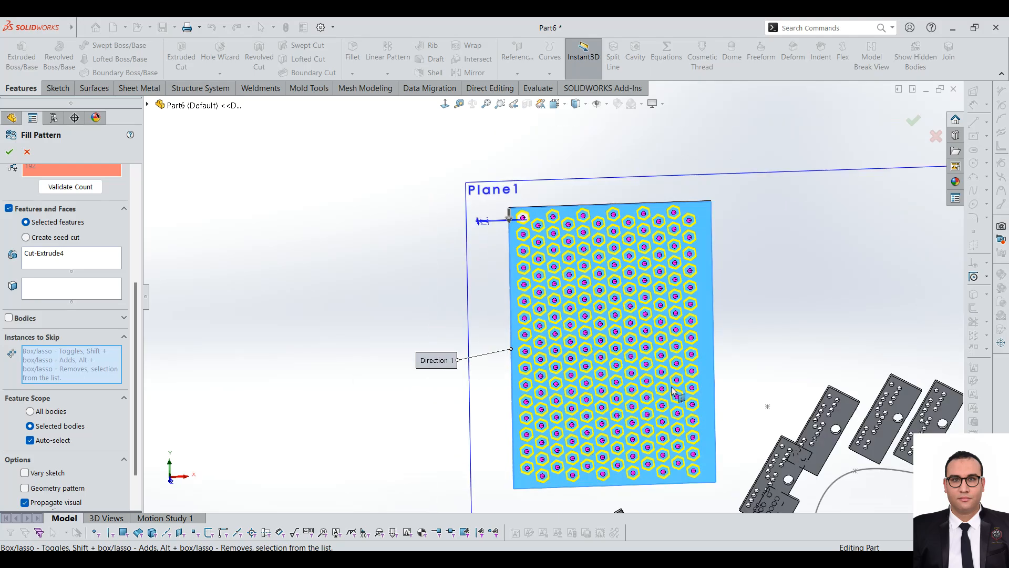
pyautogui.click(615, 332)
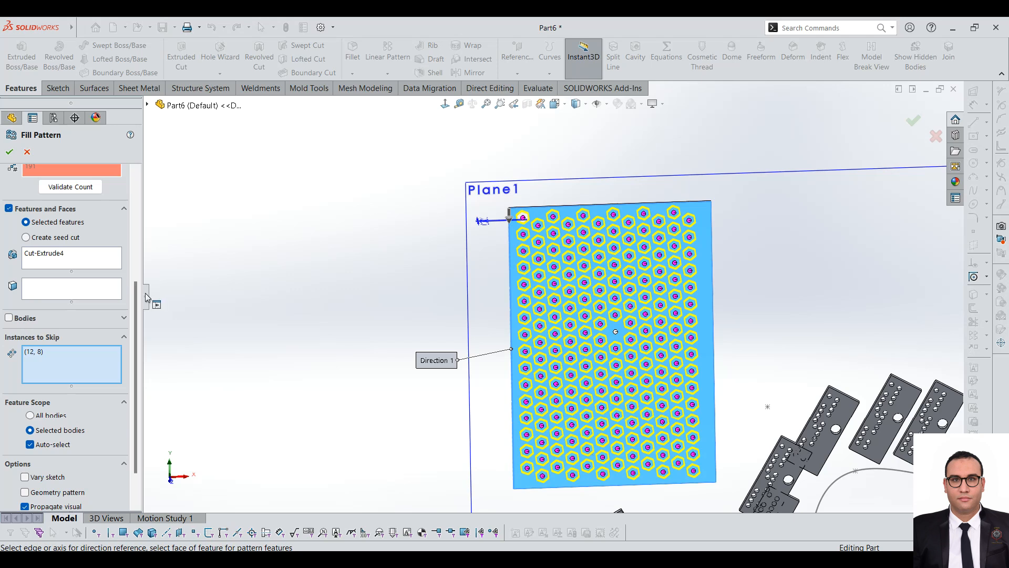
# Step: Try reversing the fill pattern's direction and restore the original direction
pyautogui.moveTo(139, 297); pyautogui.dragTo(141, 191)
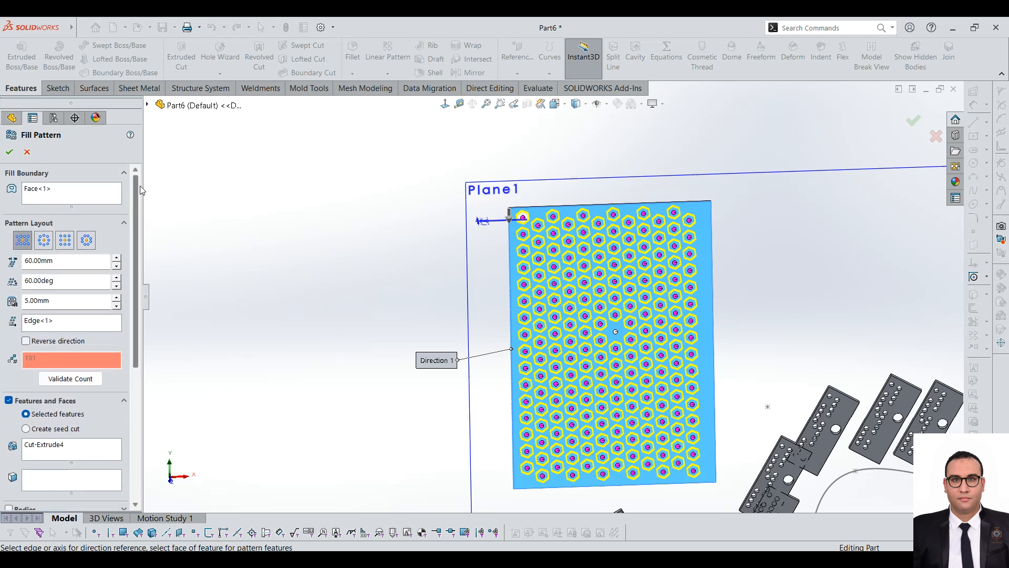
pyautogui.moveTo(136, 186); pyautogui.dragTo(159, 164)
pyautogui.click(35, 342)
pyautogui.click(27, 341)
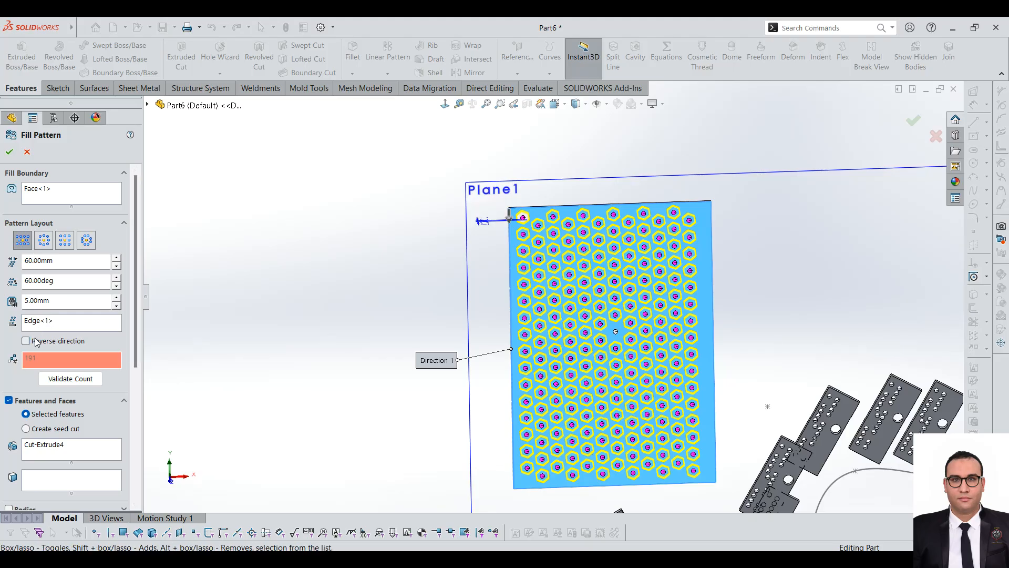
pyautogui.scroll(2, 644, 247)
pyautogui.scroll(-2, 629, 271)
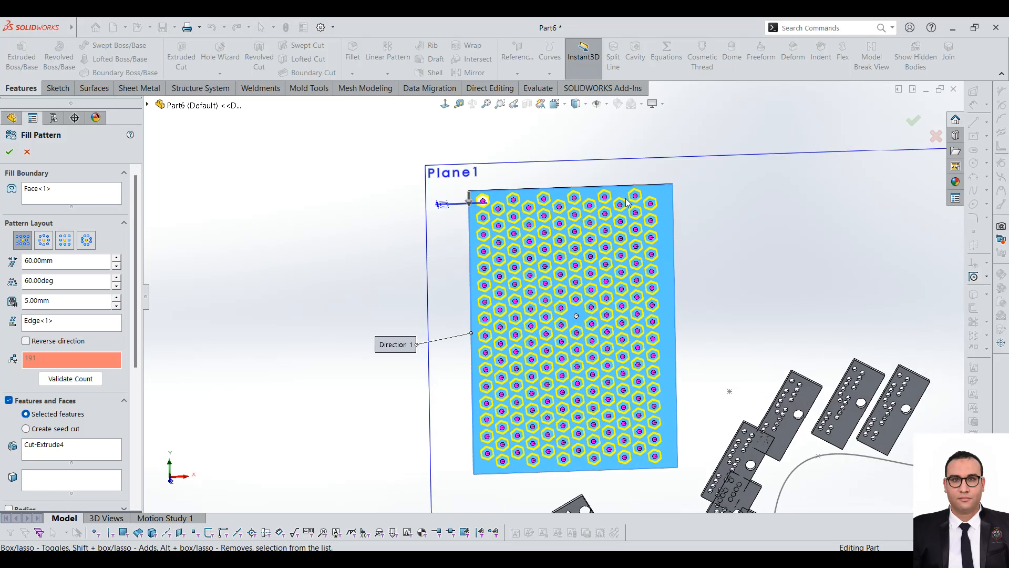
pyautogui.scroll(1, 626, 203)
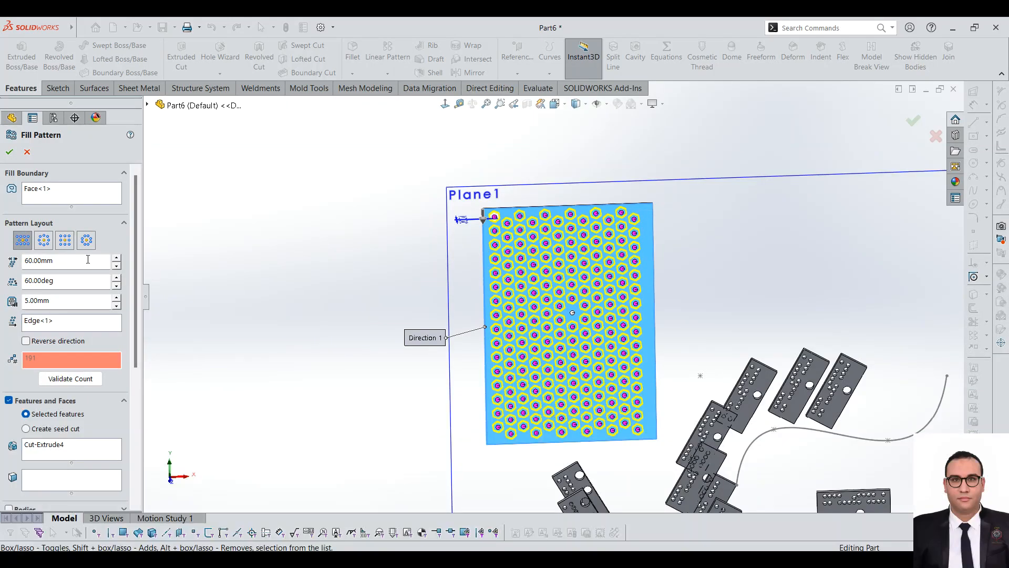
# Step: Review the remaining fill pattern options and validate the instance count
pyautogui.moveTo(135, 228); pyautogui.dragTo(143, 386)
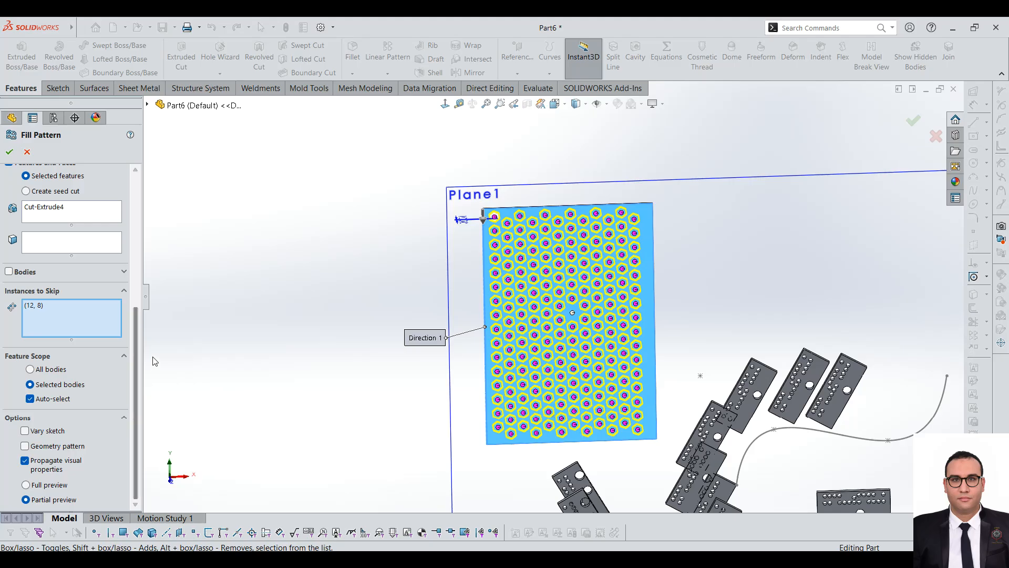
pyautogui.moveTo(138, 320); pyautogui.dragTo(171, 221)
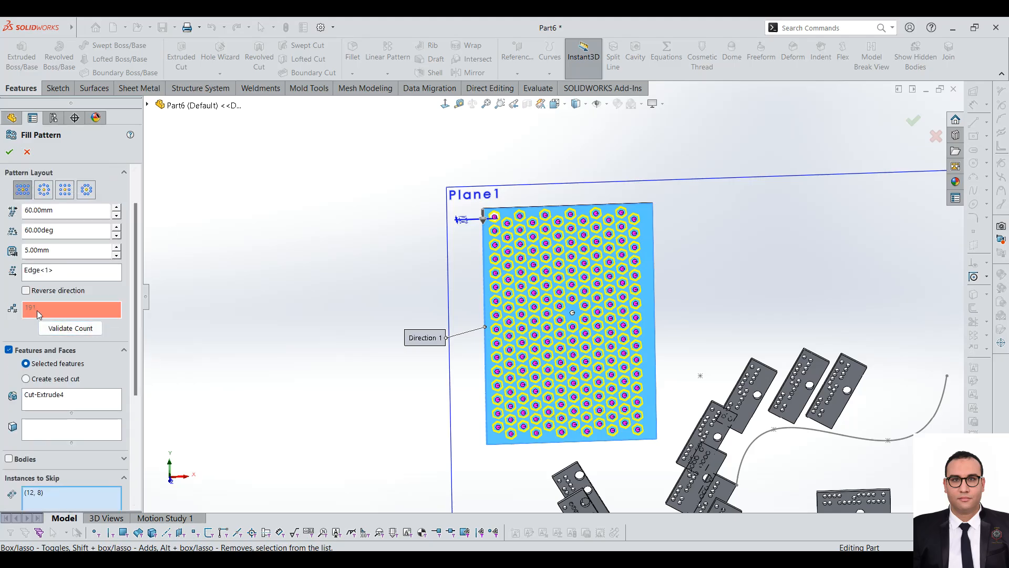
pyautogui.click(63, 326)
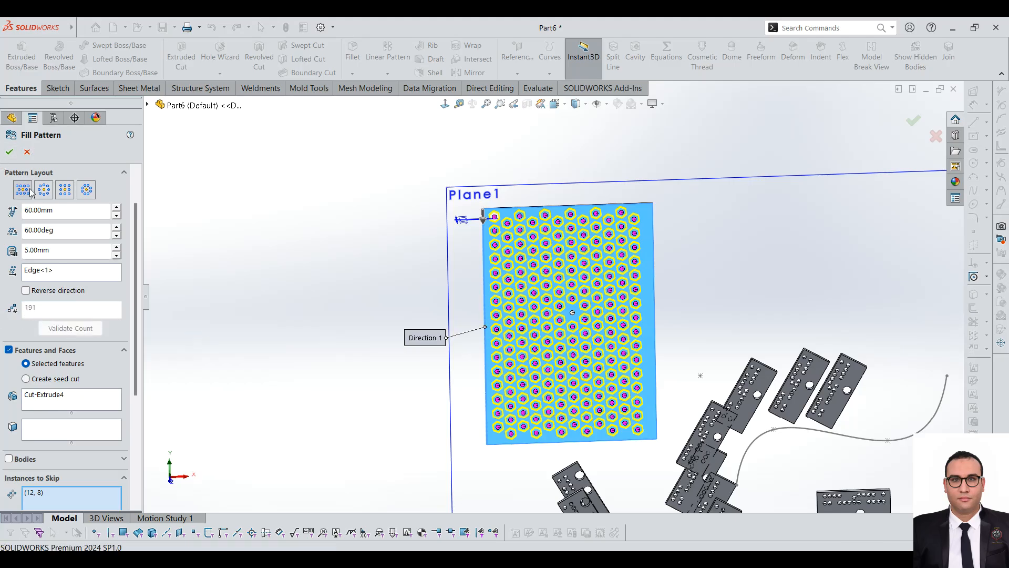
# Step: Switch the layout to Square and back to Perforation, and create the fill pattern of hexagonal cuts
pyautogui.click(64, 185)
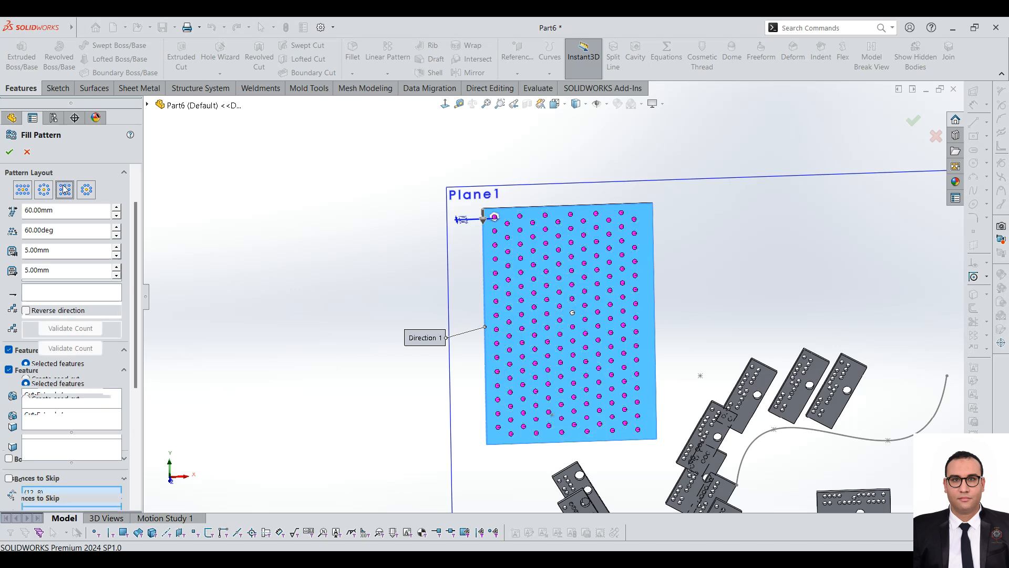
pyautogui.click(29, 191)
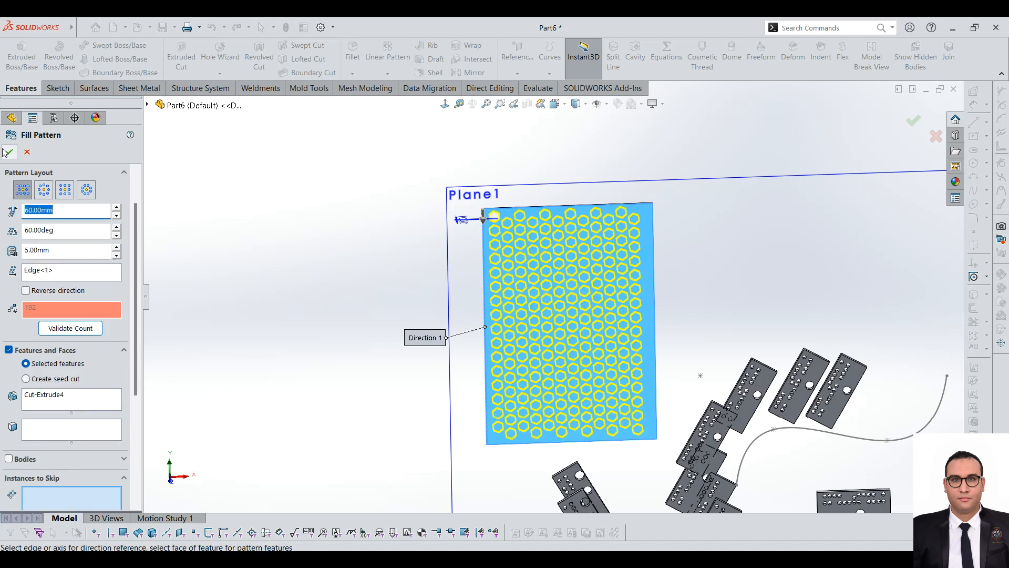
pyautogui.press('Return')
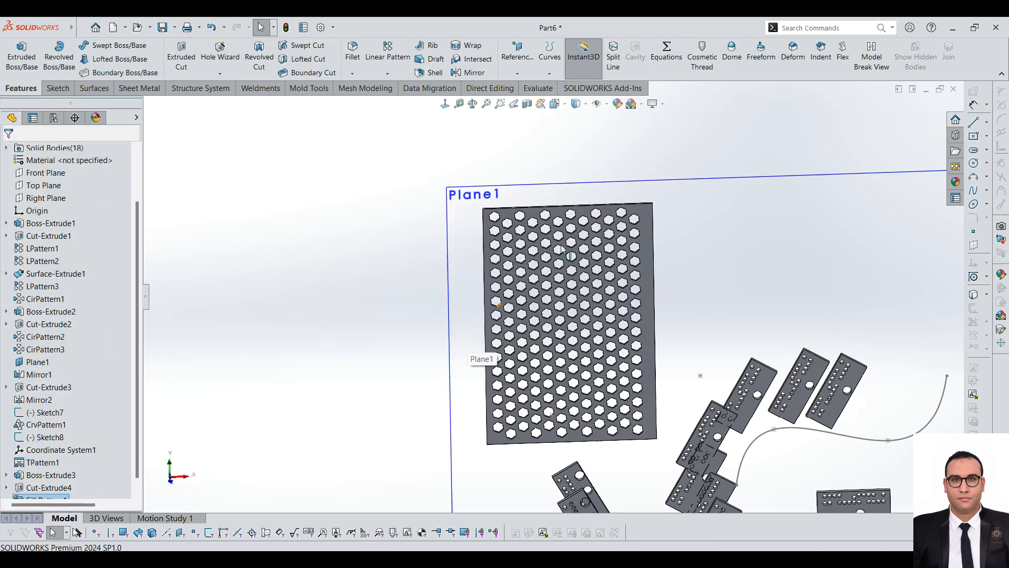
# Step: Inspect the finished hexagonal perforations on the large plate from an angled view
pyautogui.scroll(-4, 561, 242)
pyautogui.scroll(-5, 561, 244)
pyautogui.moveTo(541, 301); pyautogui.dragTo(515, 353, button='middle')
pyautogui.scroll(2, 499, 339)
pyautogui.scroll(7, 500, 339)
pyautogui.scroll(-4, 495, 423)
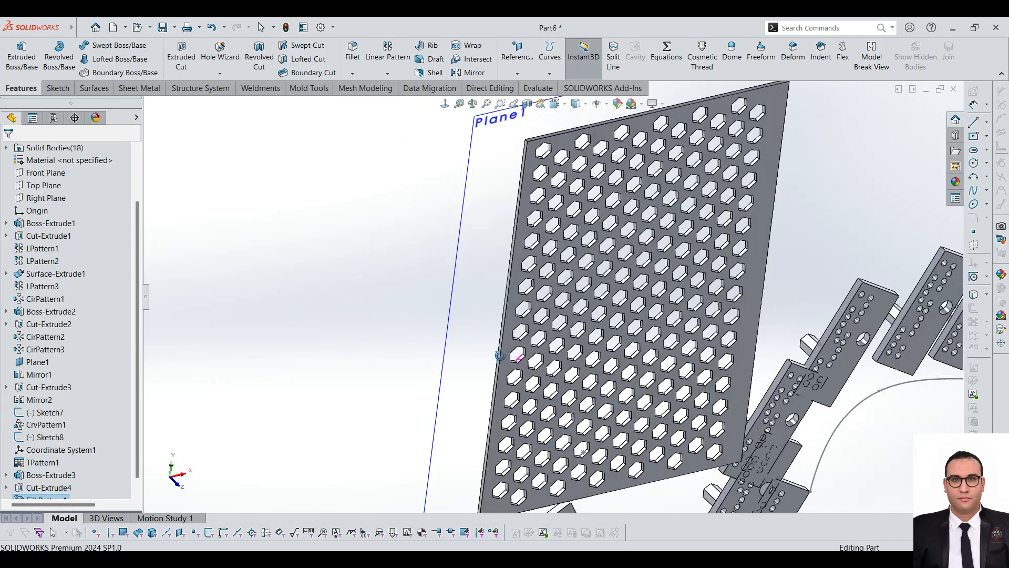
pyautogui.scroll(-1, 73, 476)
# Step: Suppress the fill pattern of hexagonal cuts on the large plate
pyautogui.moveTo(53, 491)
pyautogui.click(53, 489)
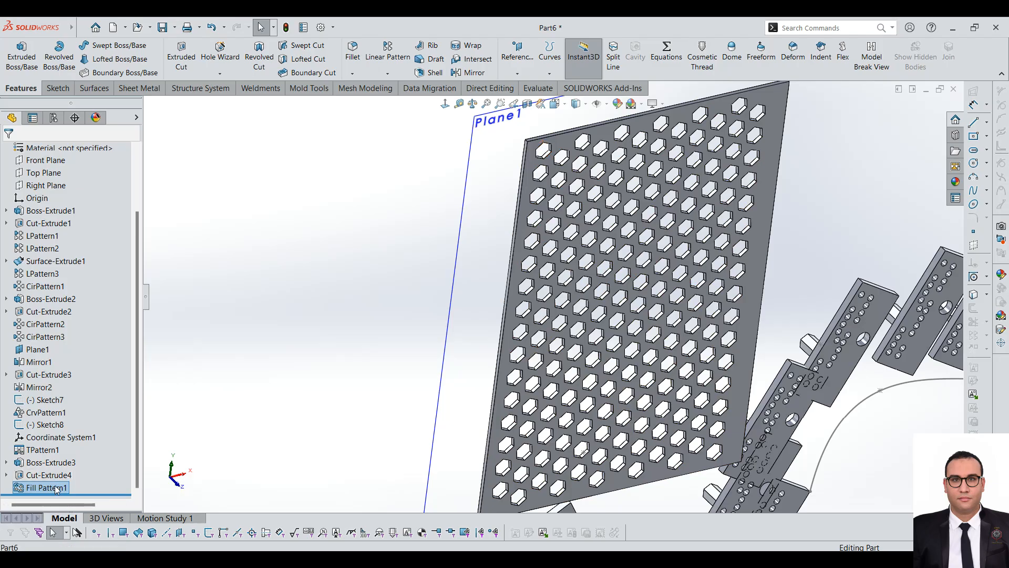
pyautogui.click(65, 456)
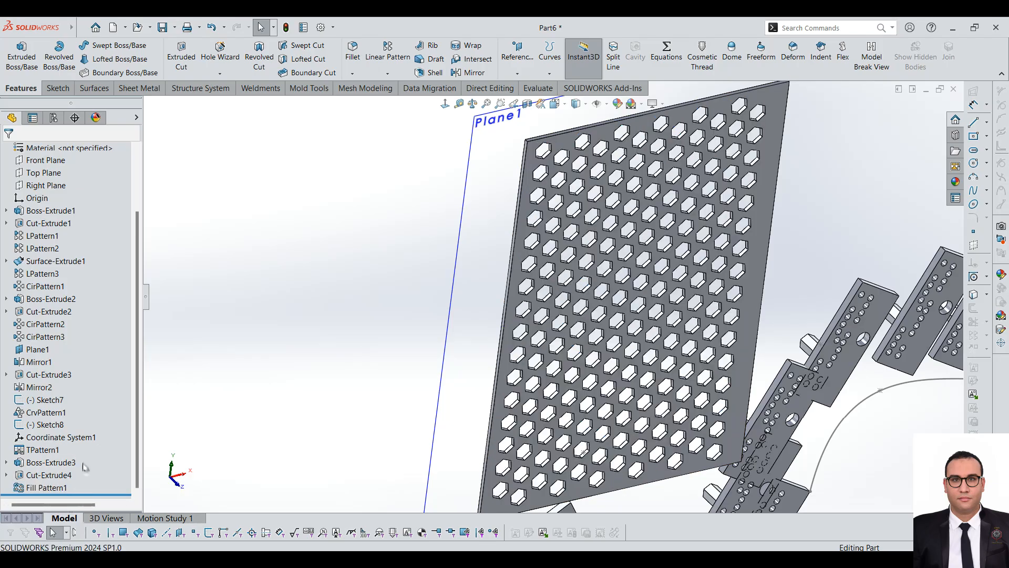
# Step: Suppress the original hexagonal cut (Cut-Extrude4) on the large plate
pyautogui.click(49, 475)
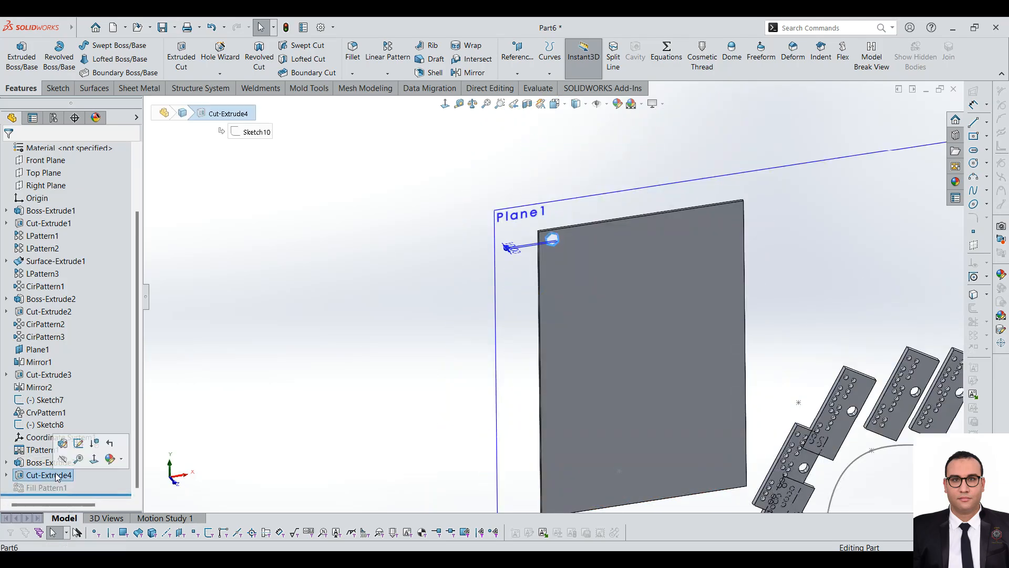
pyautogui.click(94, 439)
pyautogui.click(698, 314)
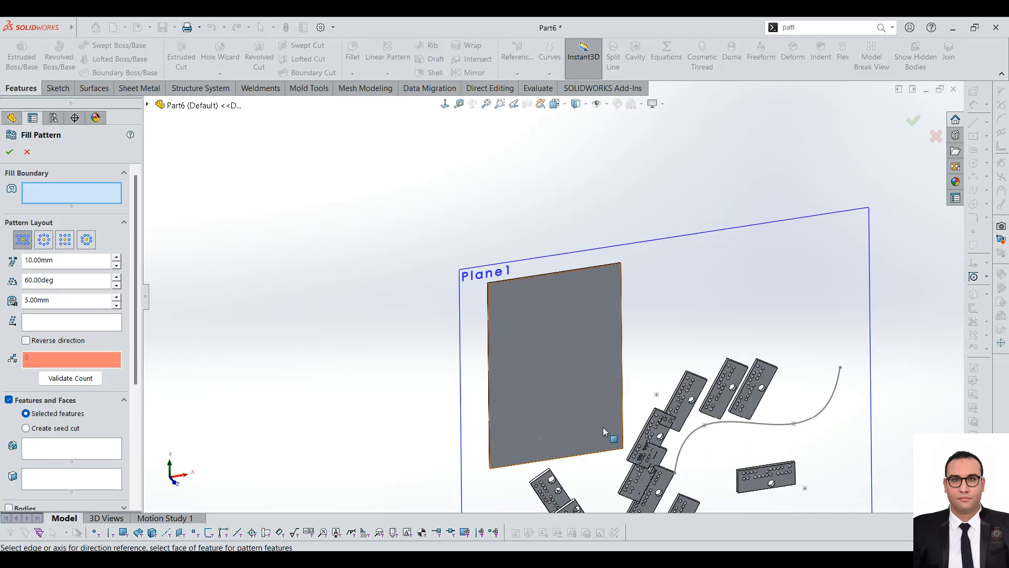
# Step: Start a new fill pattern with the large plate's front face as the fill boundary
pyautogui.scroll(-2, 613, 384)
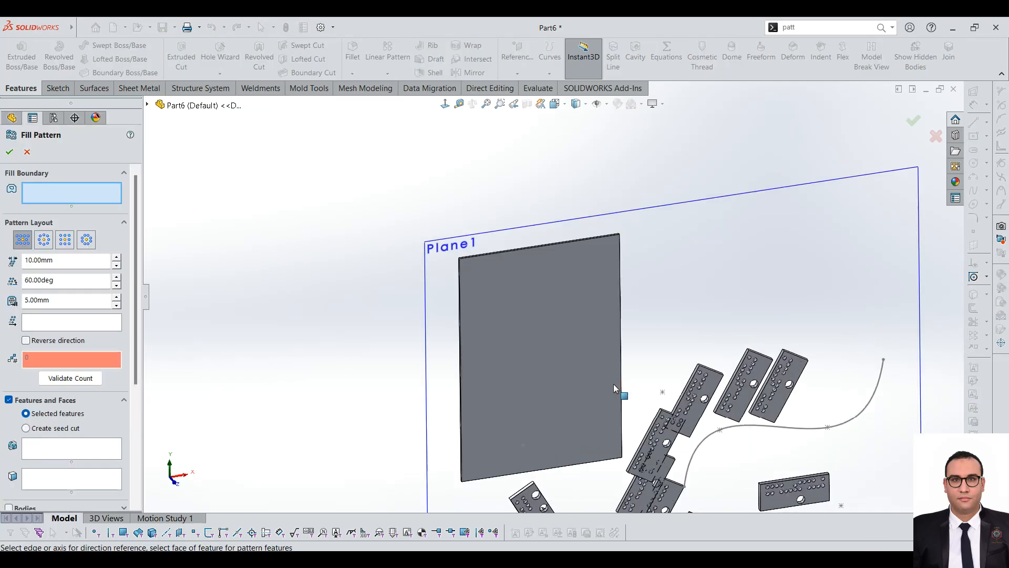
pyautogui.click(531, 308)
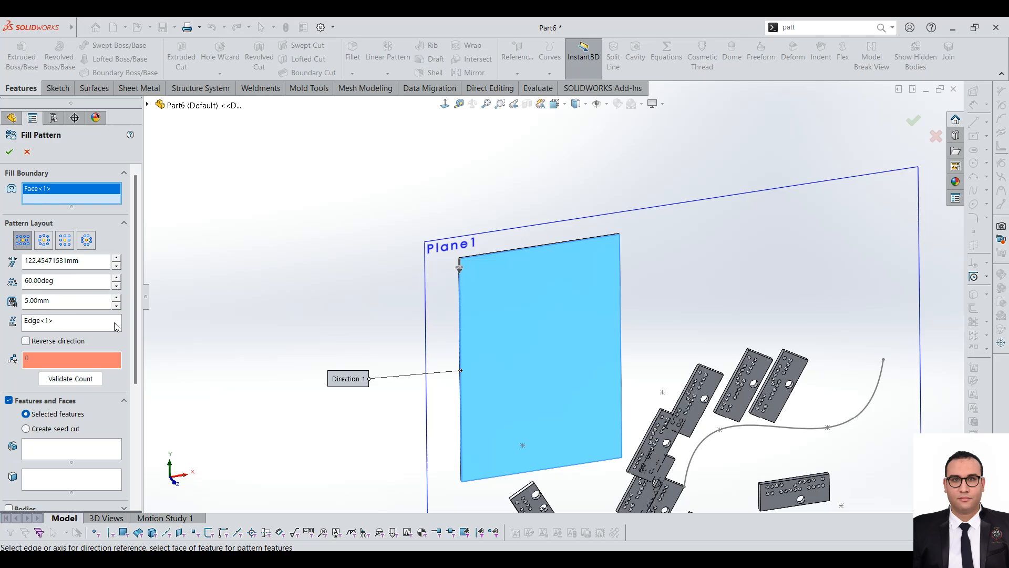
pyautogui.moveTo(137, 295); pyautogui.dragTo(137, 350)
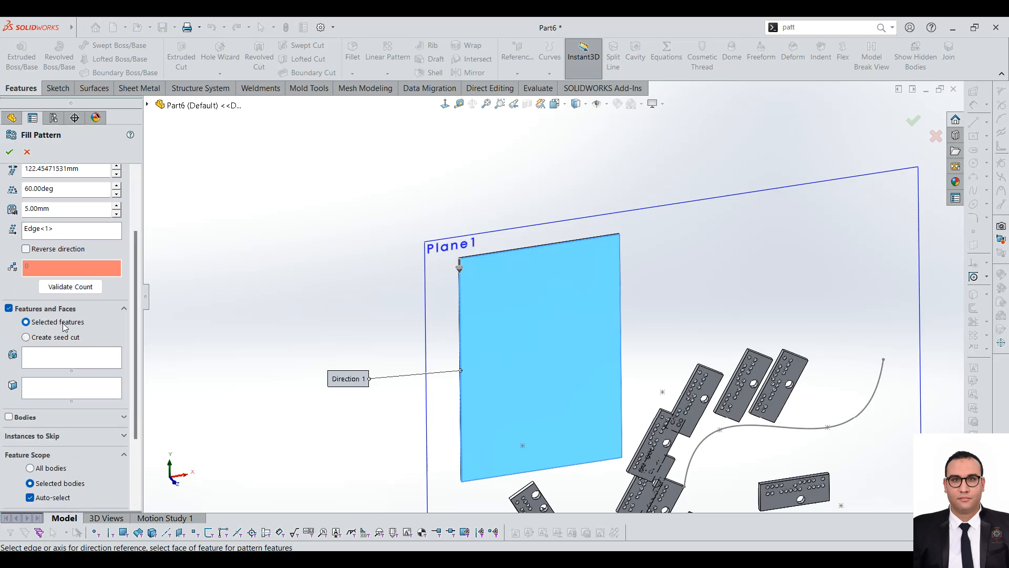
pyautogui.click(148, 105)
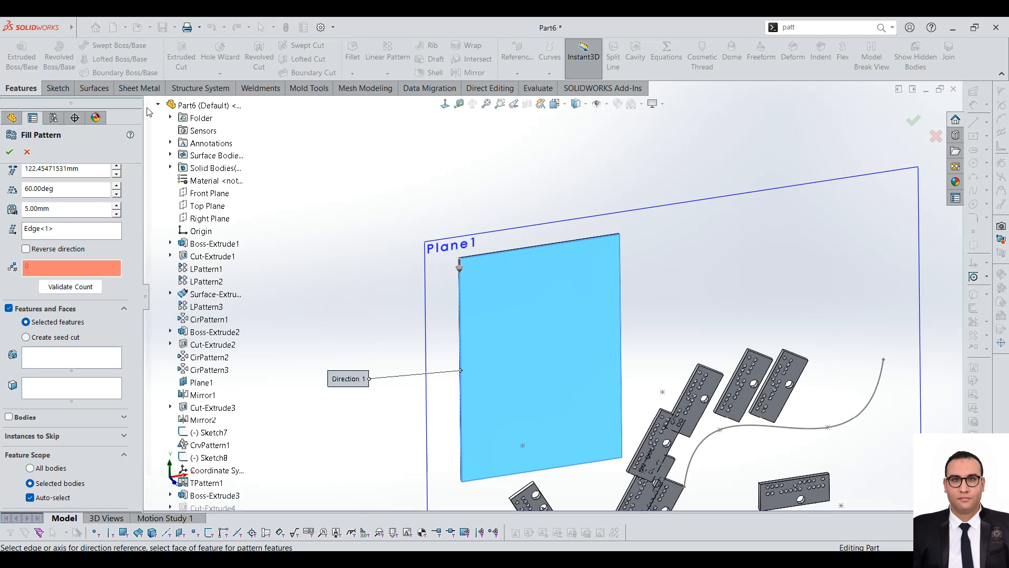
pyautogui.scroll(-2, 211, 472)
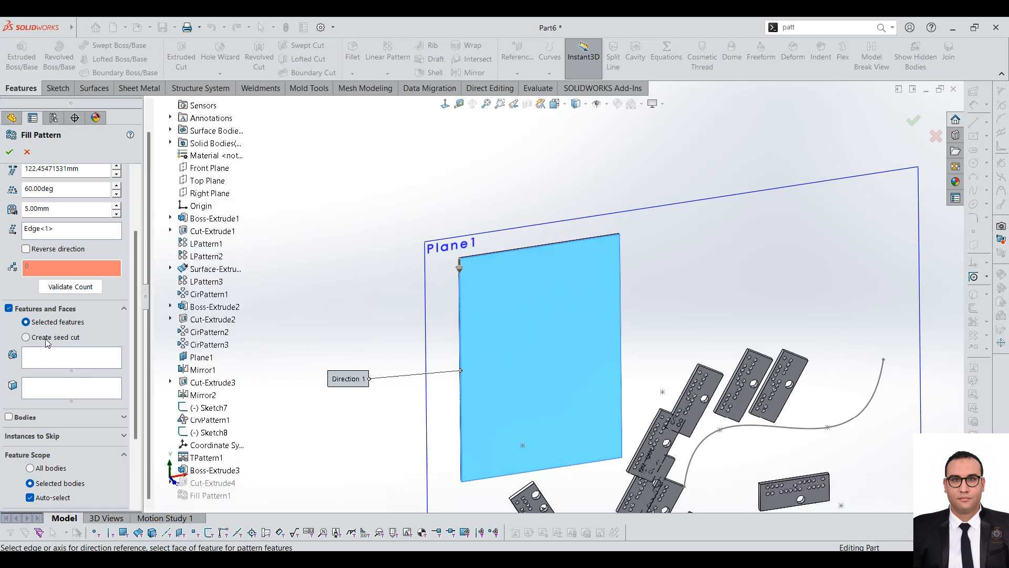
# Step: Make the fill pattern create its own circular seed cut and set its diameter to 28 mm
pyautogui.click(26, 337)
pyautogui.moveTo(497, 337); pyautogui.dragTo(462, 226, button='middle')
pyautogui.scroll(-2, 460, 223)
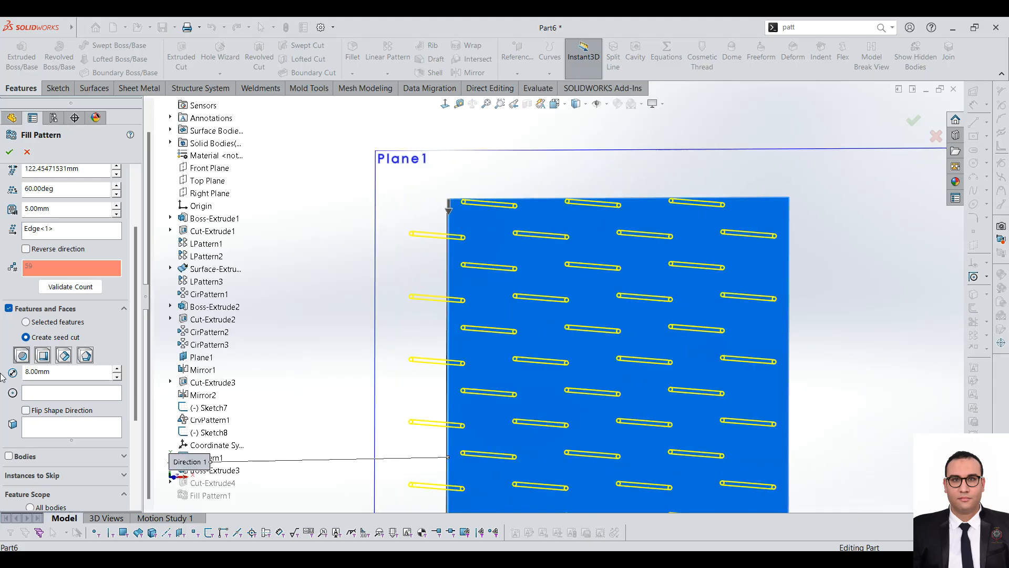
pyautogui.click(117, 369)
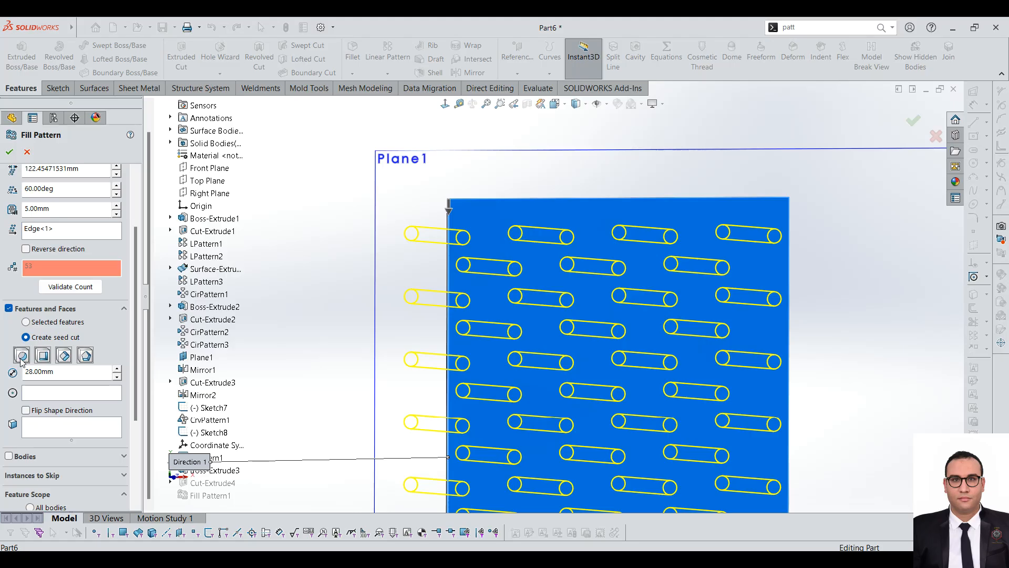
# Step: Preview the square, diamond and polygon shapes for the seed cut
pyautogui.click(43, 356)
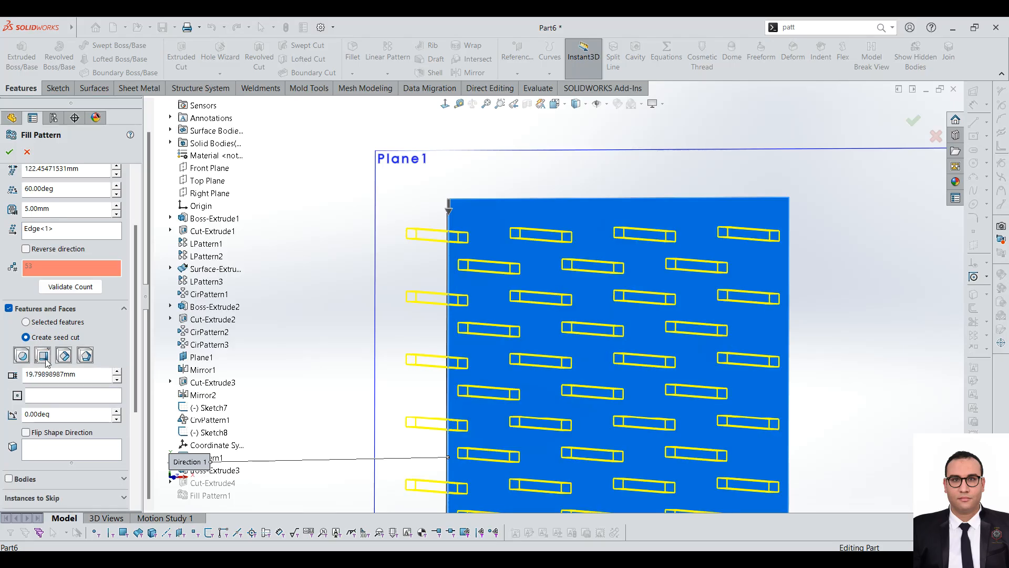
pyautogui.click(64, 356)
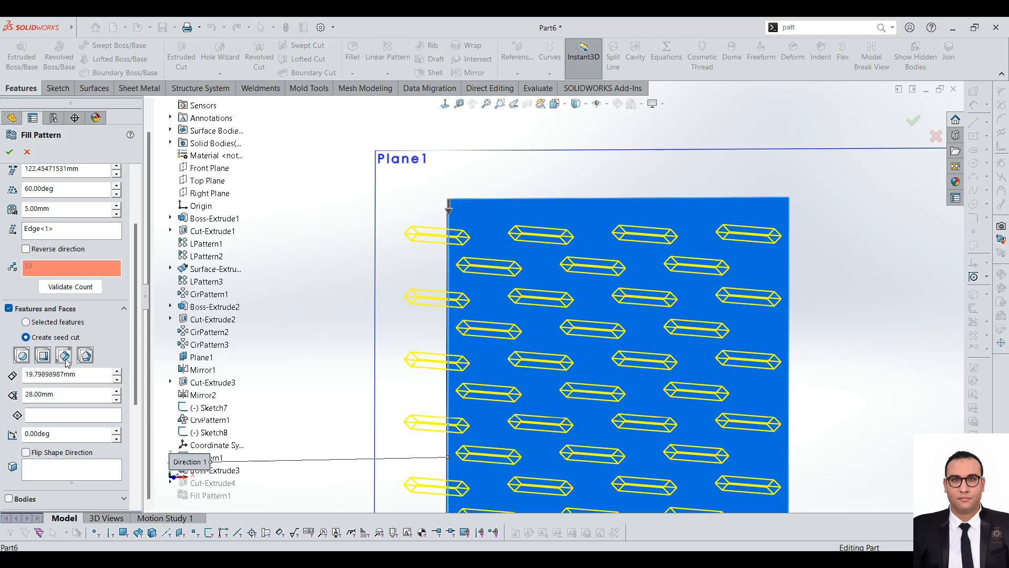
pyautogui.click(86, 355)
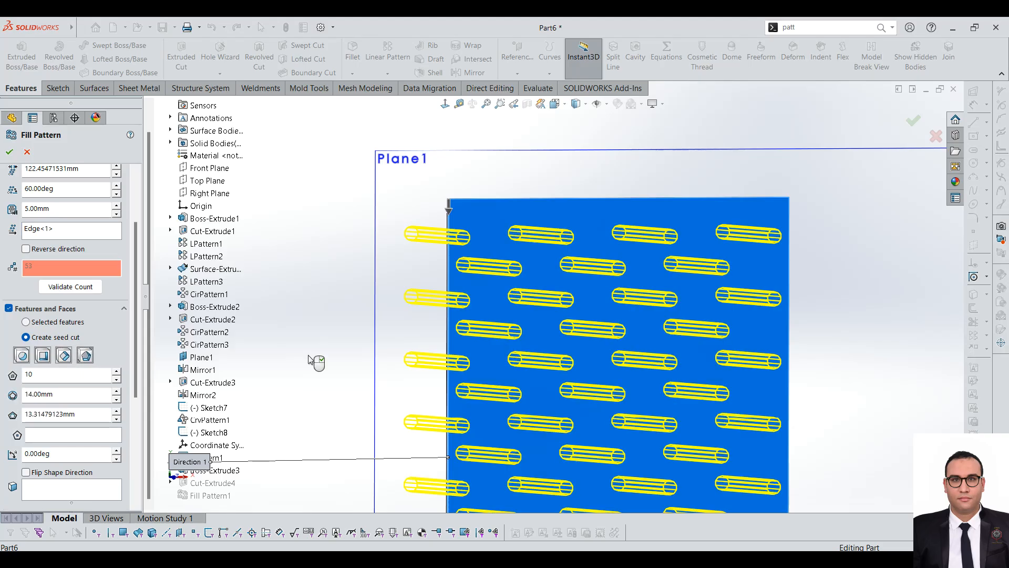
pyautogui.scroll(3, 547, 250)
pyautogui.scroll(-5, 401, 252)
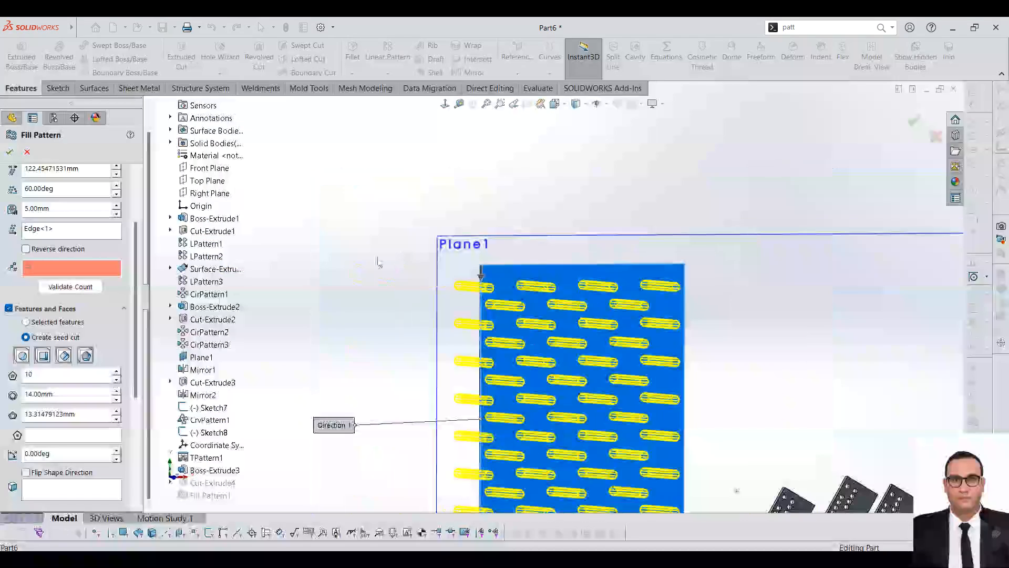
# Step: Go back through the diamond and square seed shapes to the circle and try flipping the shape direction
pyautogui.click(66, 356)
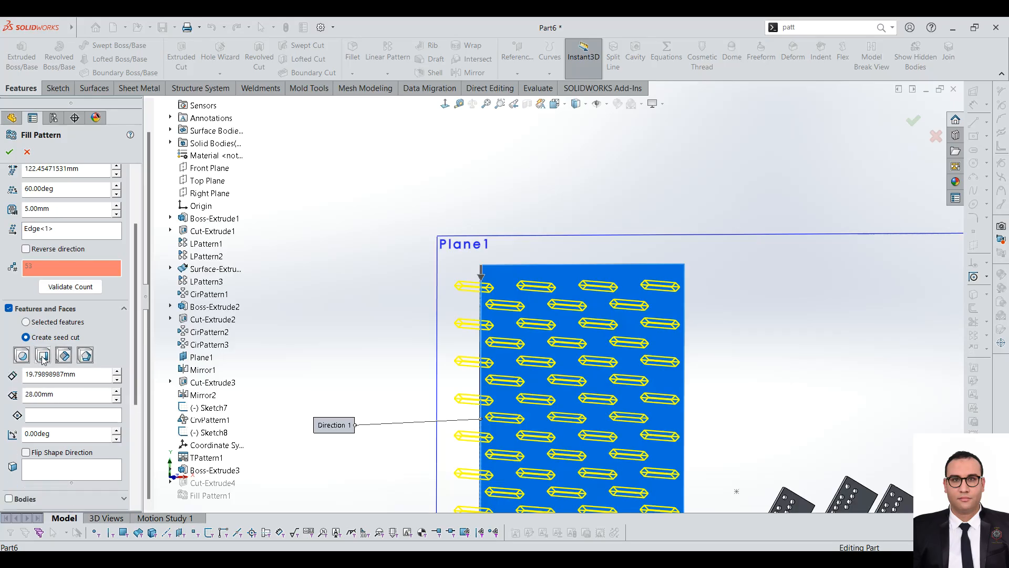
pyautogui.click(42, 355)
pyautogui.click(22, 356)
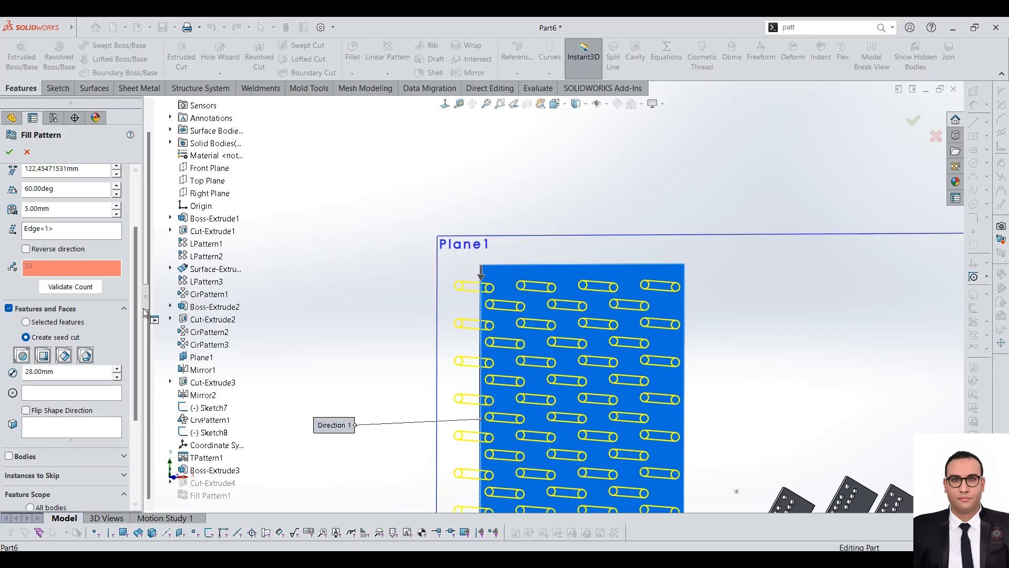
pyautogui.moveTo(135, 313); pyautogui.dragTo(138, 356)
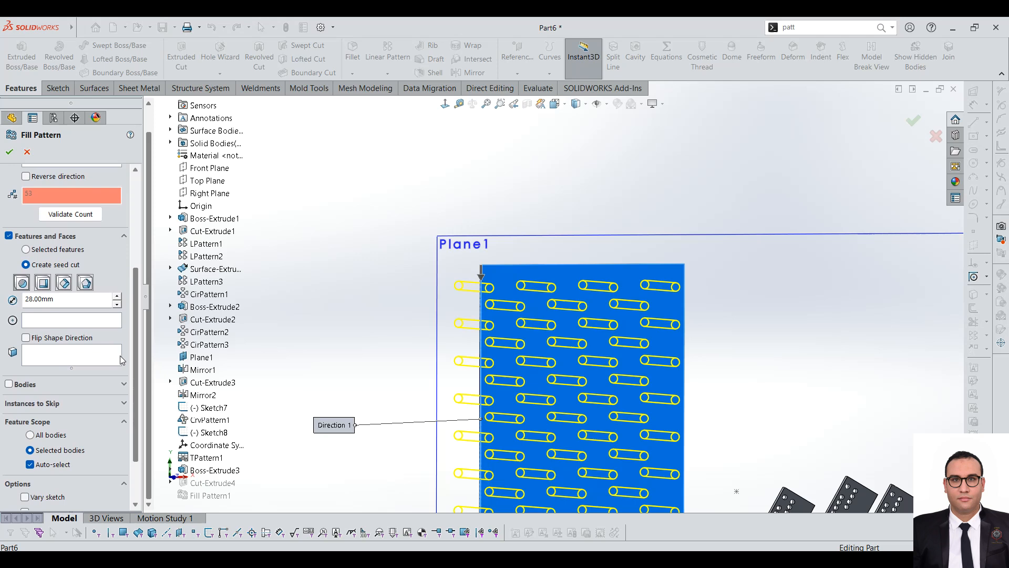
pyautogui.click(56, 338)
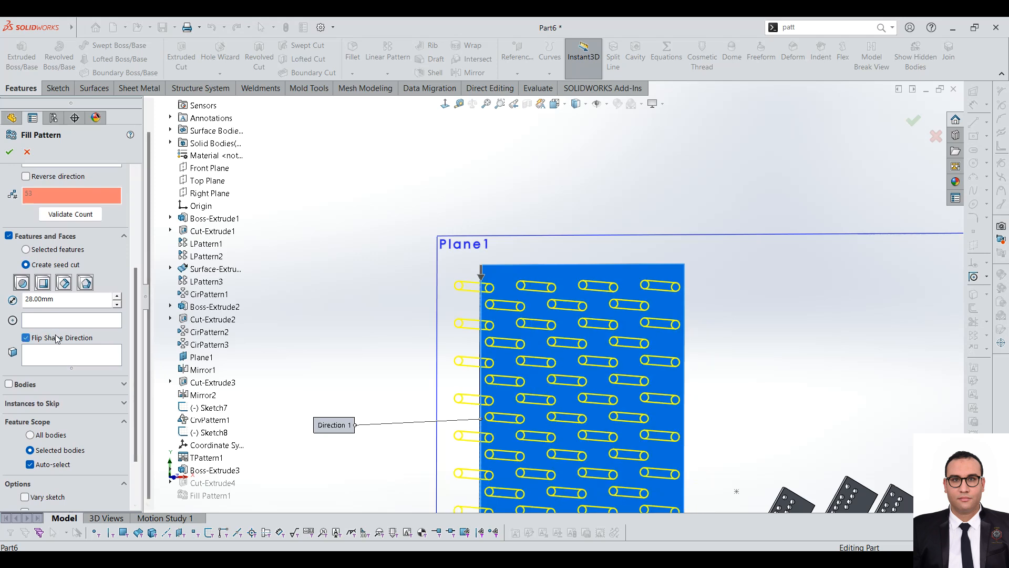
# Step: Set the fill pattern's margin to 10 mm
pyautogui.moveTo(134, 302); pyautogui.dragTo(146, 229)
pyautogui.click(41, 268)
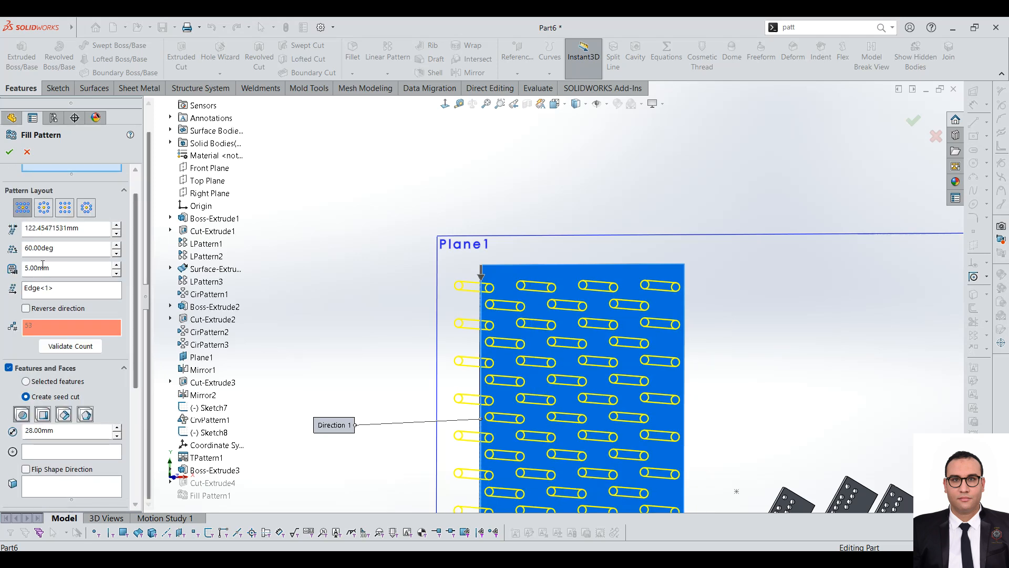
pyautogui.doubleClick(41, 268)
pyautogui.write('0')
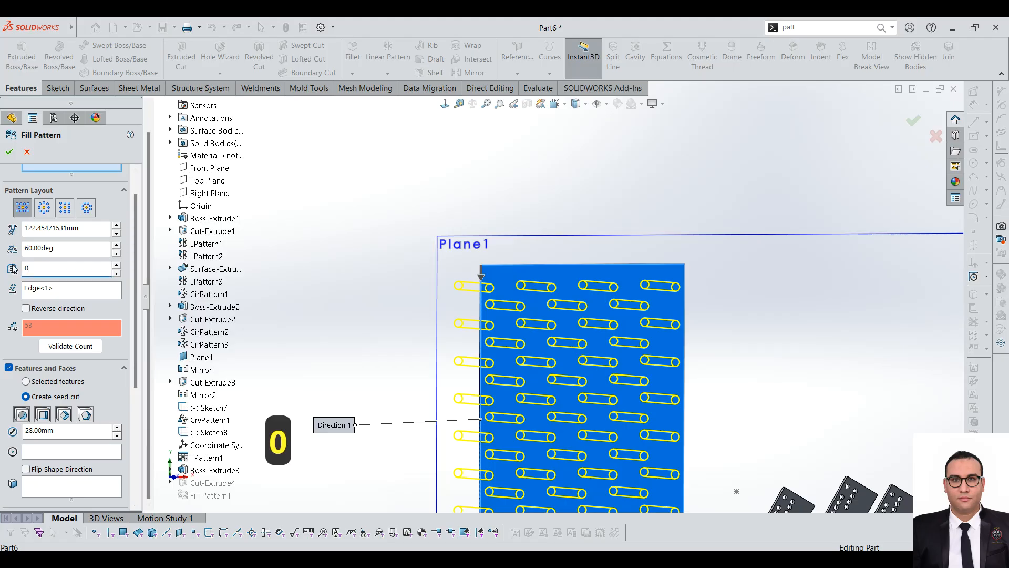
pyautogui.write('1')
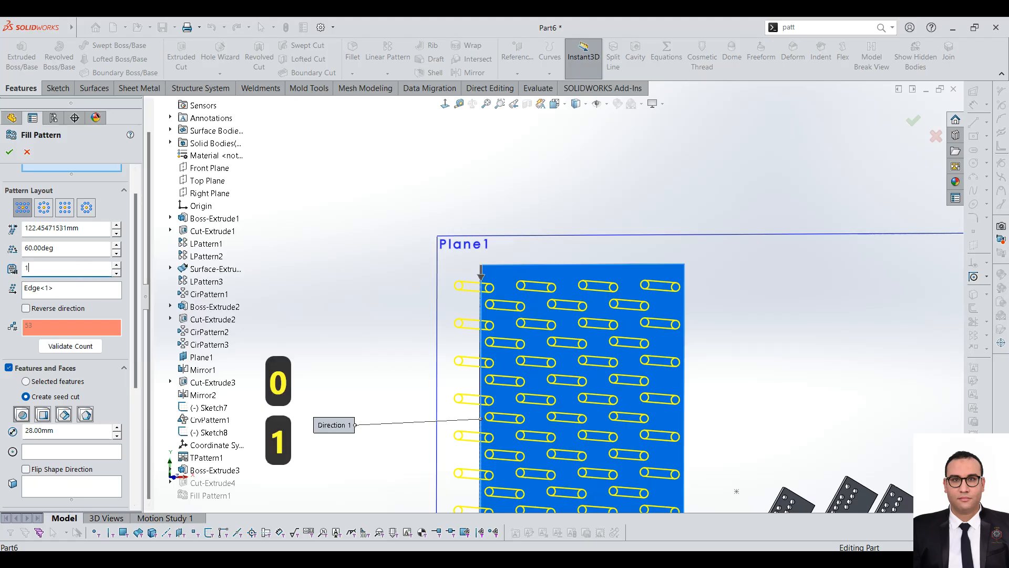
pyautogui.write('0')
pyautogui.press('Return')
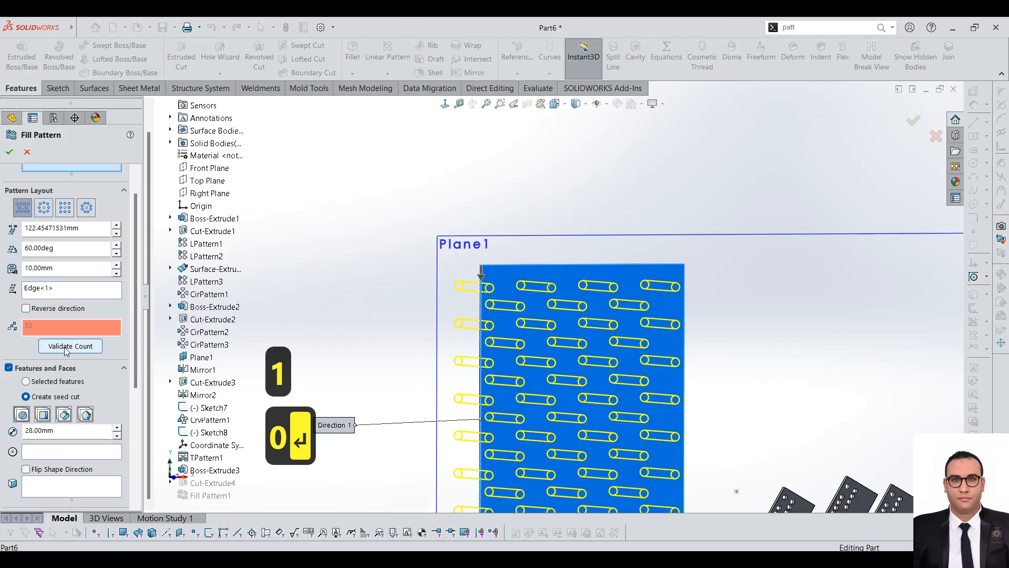
# Step: Set the fill pattern's instance spacing to 20 mm
pyautogui.click(25, 416)
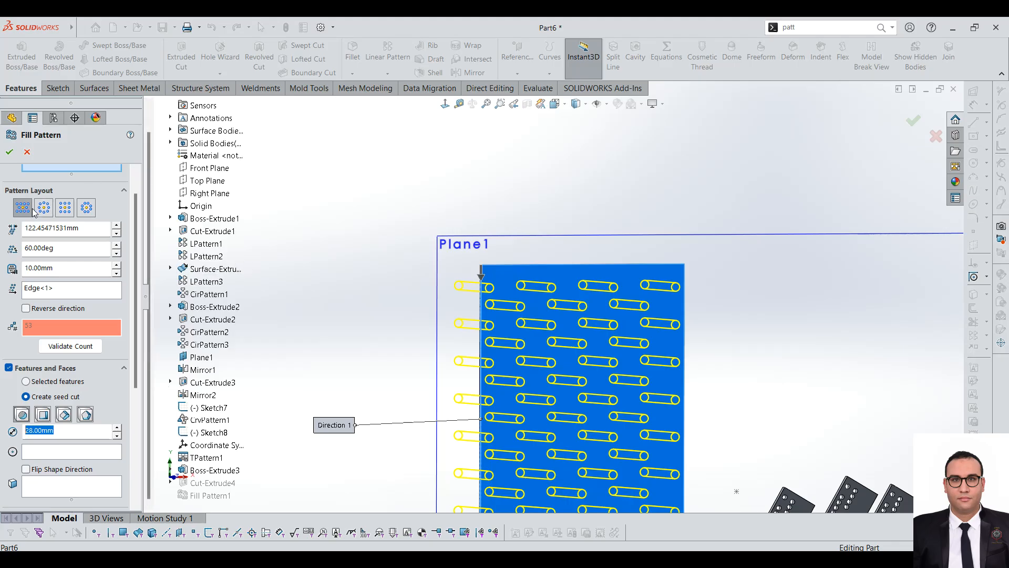
pyautogui.moveTo(86, 230); pyautogui.dragTo(1, 193)
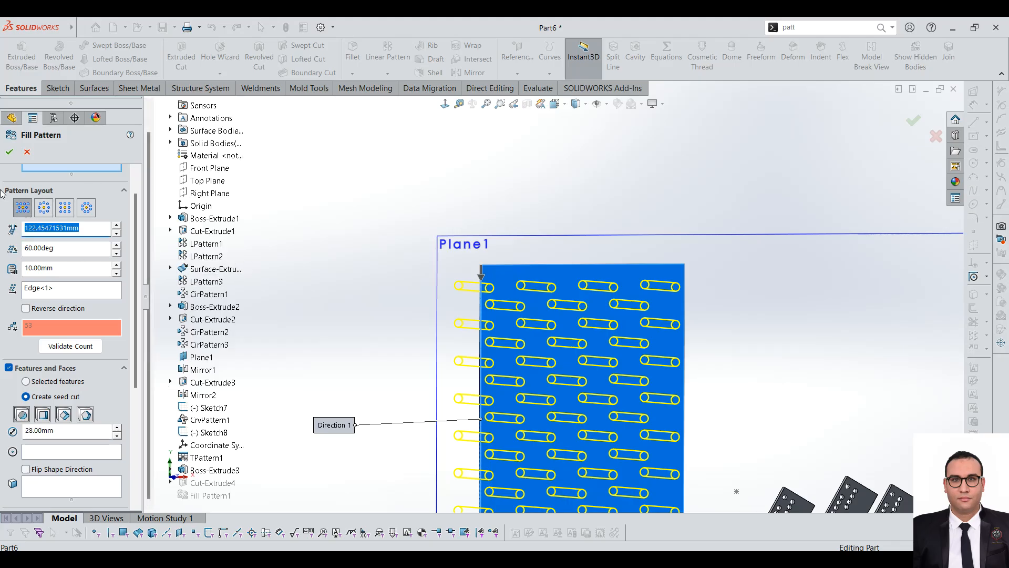
pyautogui.write('20')
pyautogui.press('Return')
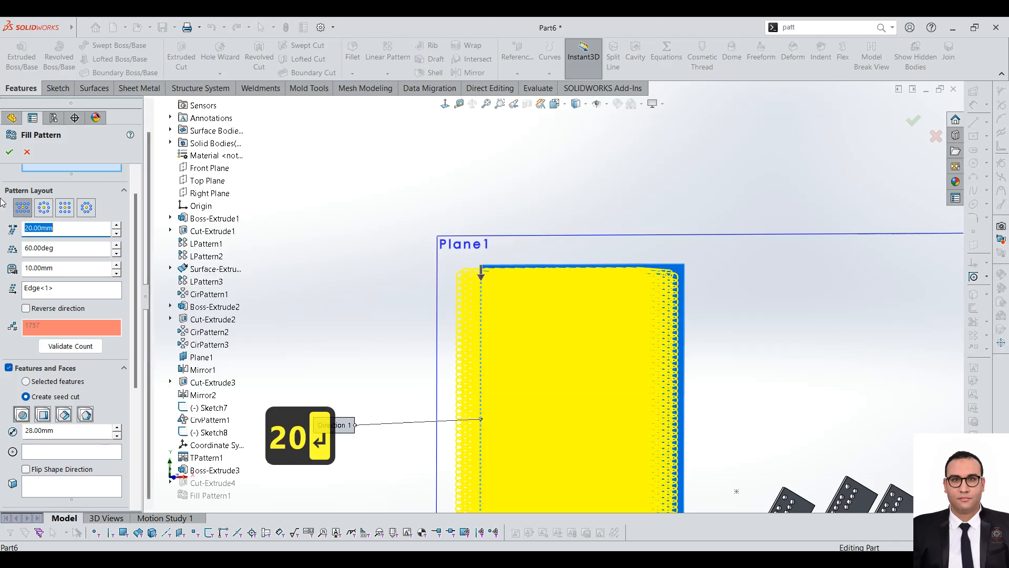
pyautogui.scroll(-5, 582, 271)
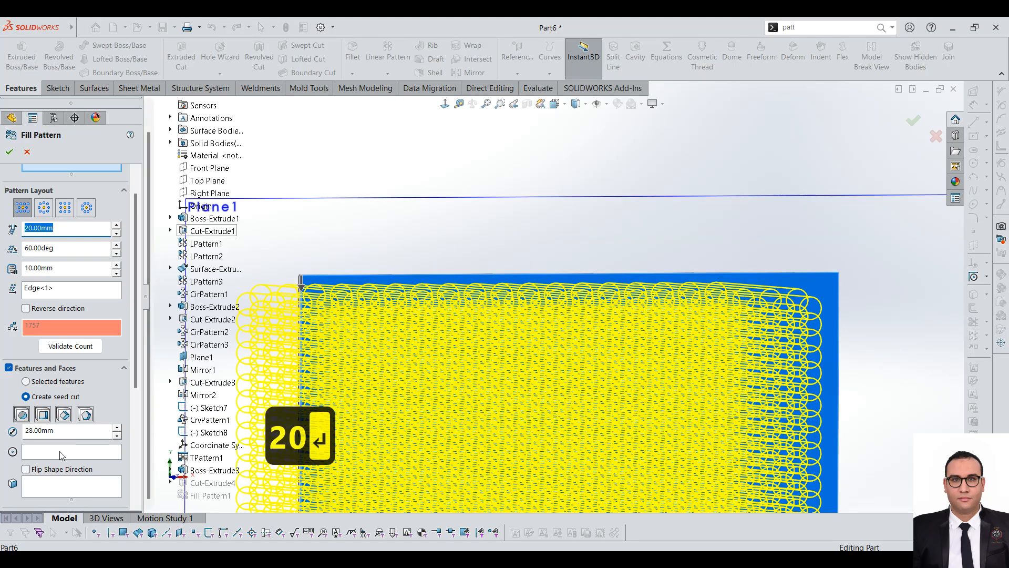
# Step: Set the circular seed cut's diameter to 20 mm and the instance spacing to 40 mm
pyautogui.moveTo(64, 433); pyautogui.dragTo(1, 431)
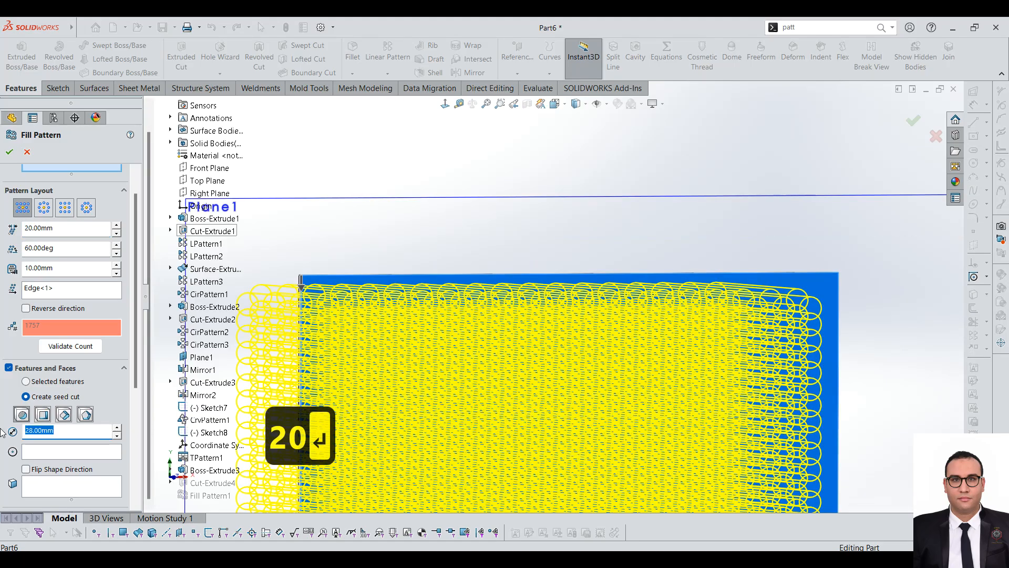
pyautogui.write('20')
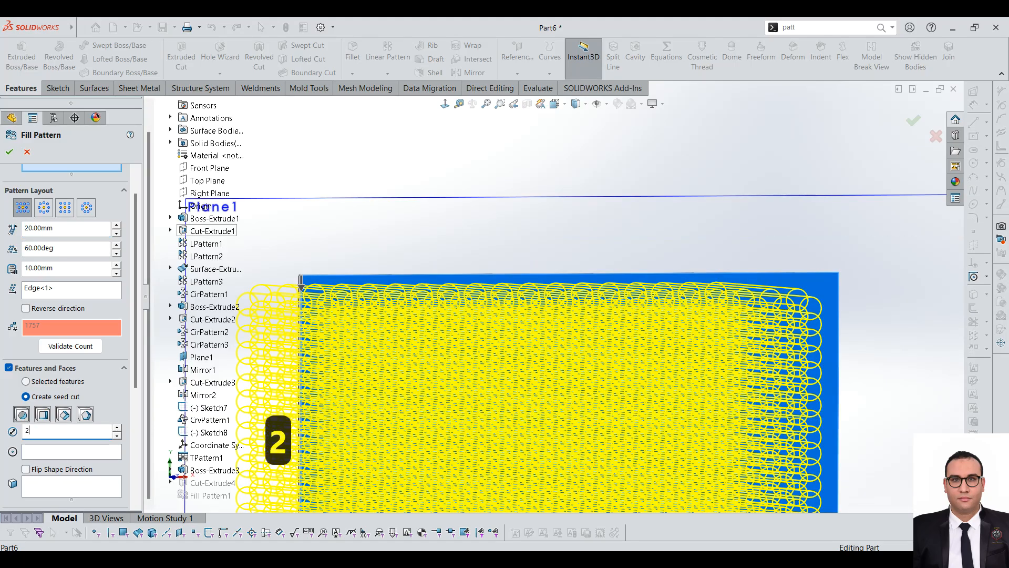
pyautogui.moveTo(78, 226); pyautogui.dragTo(1, 231)
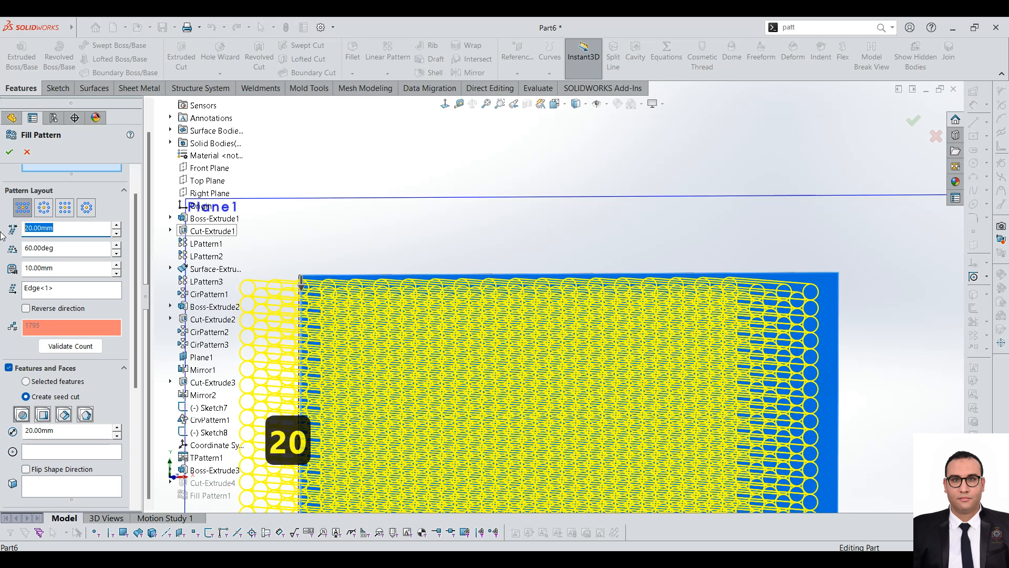
pyautogui.write('40')
pyautogui.press('Return')
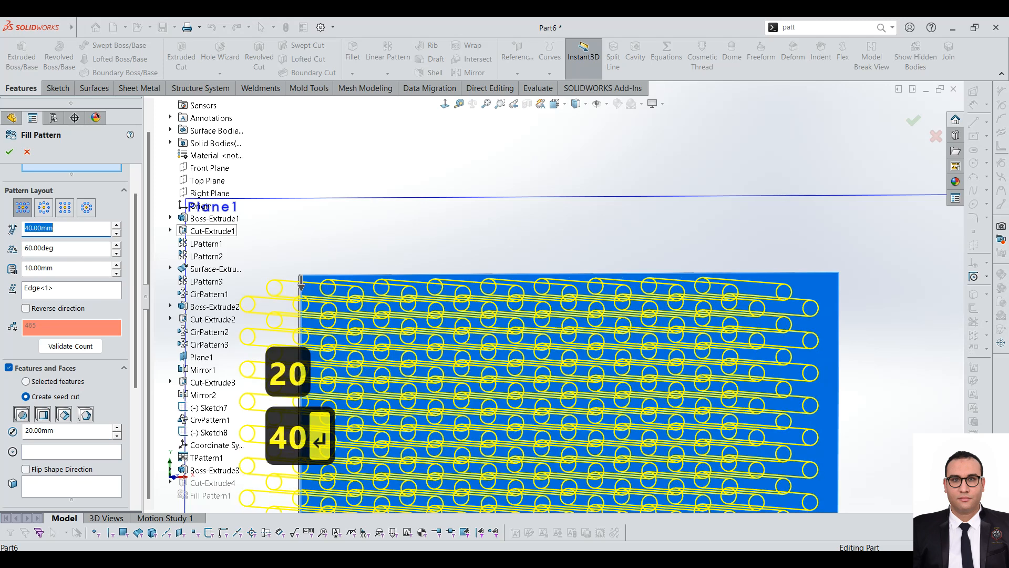
# Step: Inspect the circular fill pattern preview on the large plate from several angles and distances
pyautogui.scroll(4, 616, 353)
pyautogui.scroll(-10, 670, 307)
pyautogui.moveTo(685, 286); pyautogui.dragTo(652, 284, button='middle')
pyautogui.scroll(8, 607, 342)
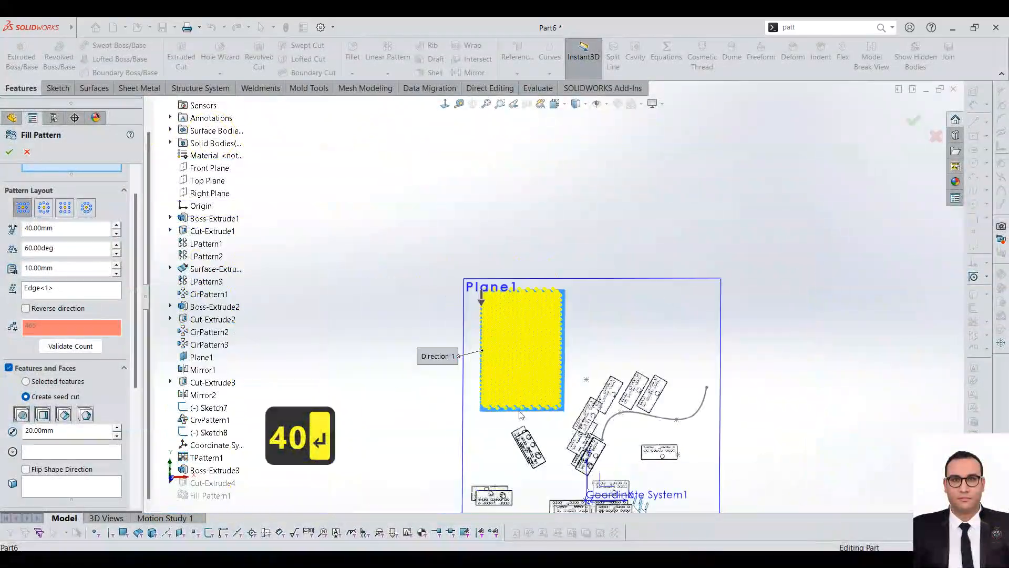
pyautogui.scroll(-3, 473, 354)
pyautogui.scroll(3, 525, 346)
pyautogui.moveTo(524, 345); pyautogui.dragTo(527, 282, button='middle')
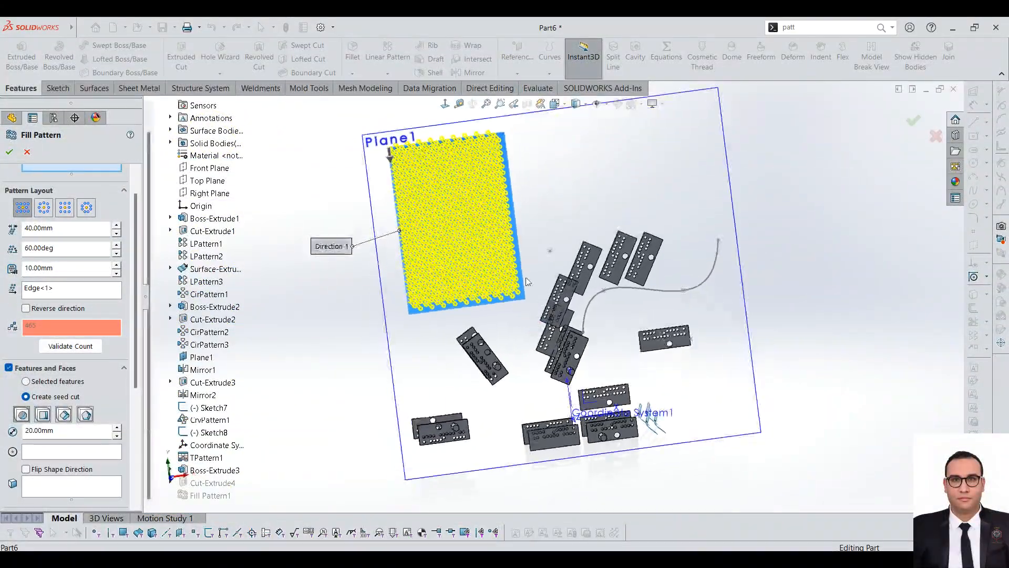
pyautogui.scroll(-3, 496, 227)
pyautogui.moveTo(498, 232); pyautogui.dragTo(502, 211, button='middle')
pyautogui.scroll(-4, 440, 216)
pyautogui.moveTo(433, 223); pyautogui.dragTo(423, 192, button='middle')
pyautogui.scroll(5, 518, 301)
pyautogui.scroll(-2, 556, 294)
pyautogui.moveTo(556, 294); pyautogui.dragTo(562, 314, button='middle')
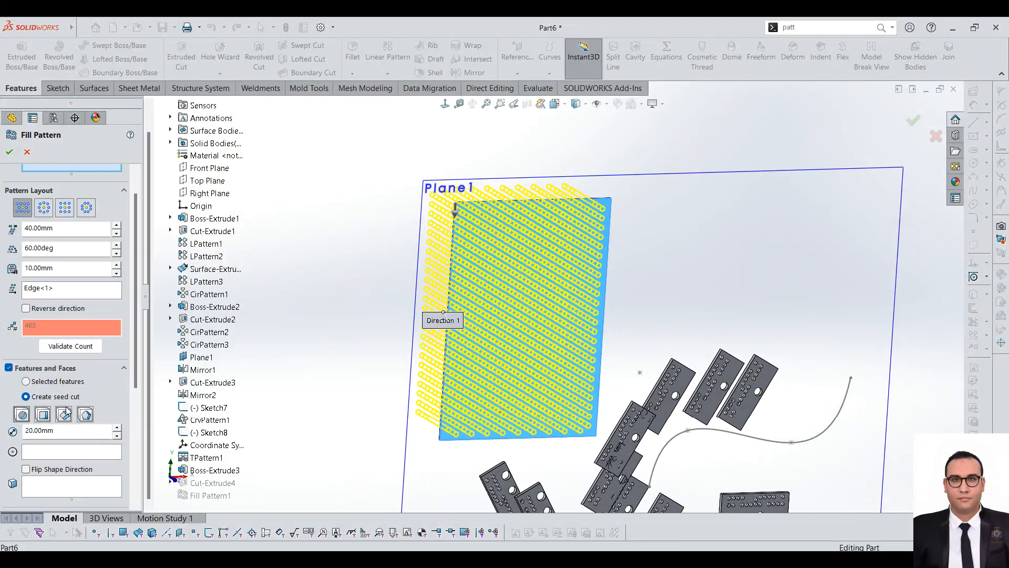
# Step: Activate the seed cut's center reference selection, then switch the seed shape to Square and on to Polygon
pyautogui.click(51, 452)
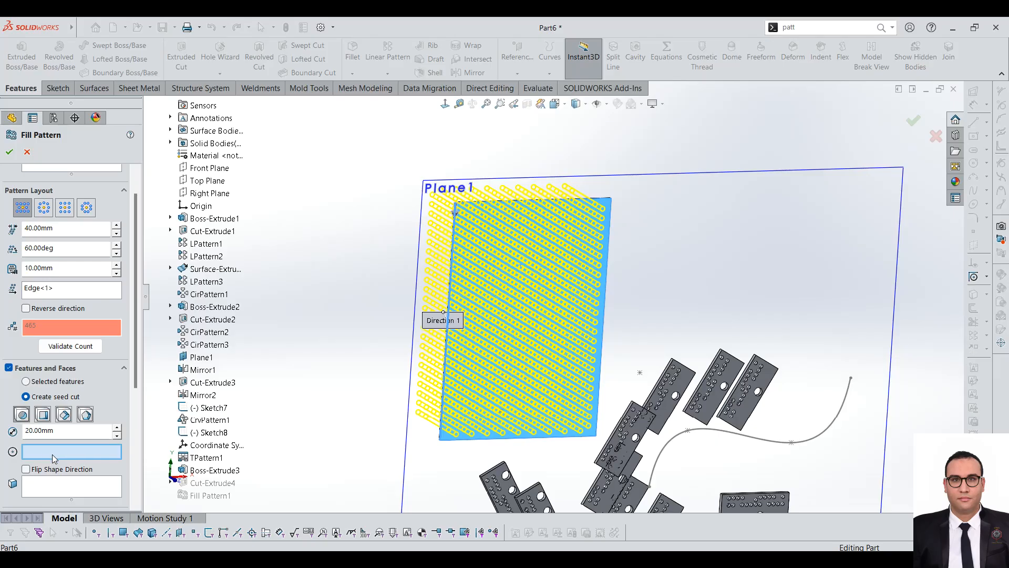
pyautogui.click(43, 415)
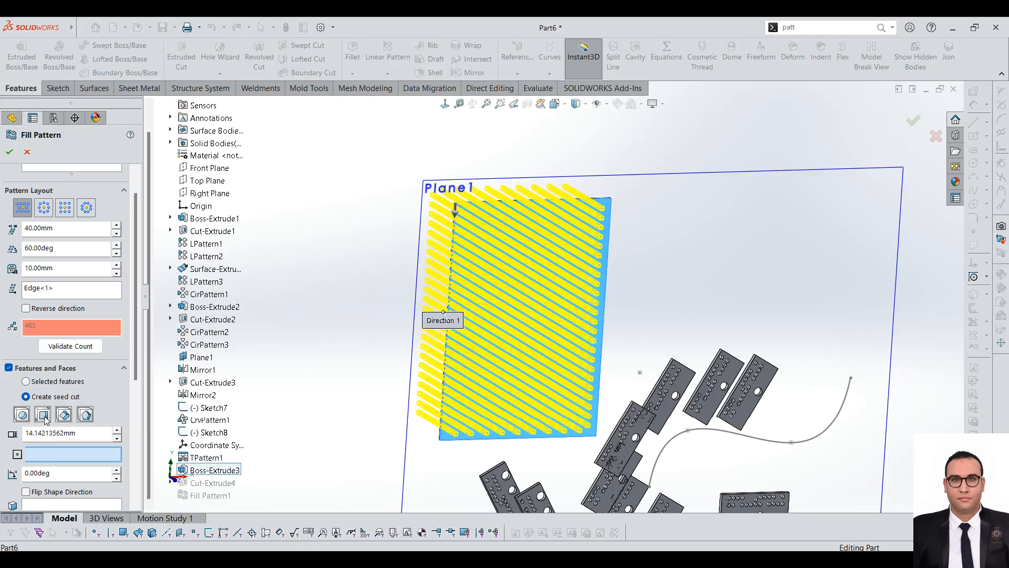
pyautogui.click(86, 415)
pyautogui.scroll(-3, 585, 192)
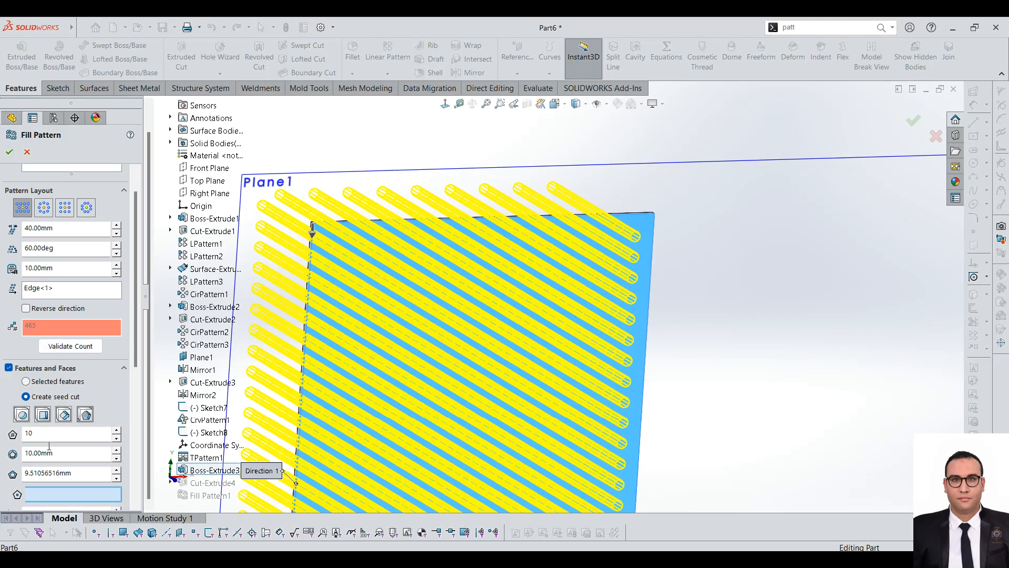
# Step: Set the polygon seed cut to 4 sides, then change it to 5 sides
pyautogui.click(77, 431)
pyautogui.write('4')
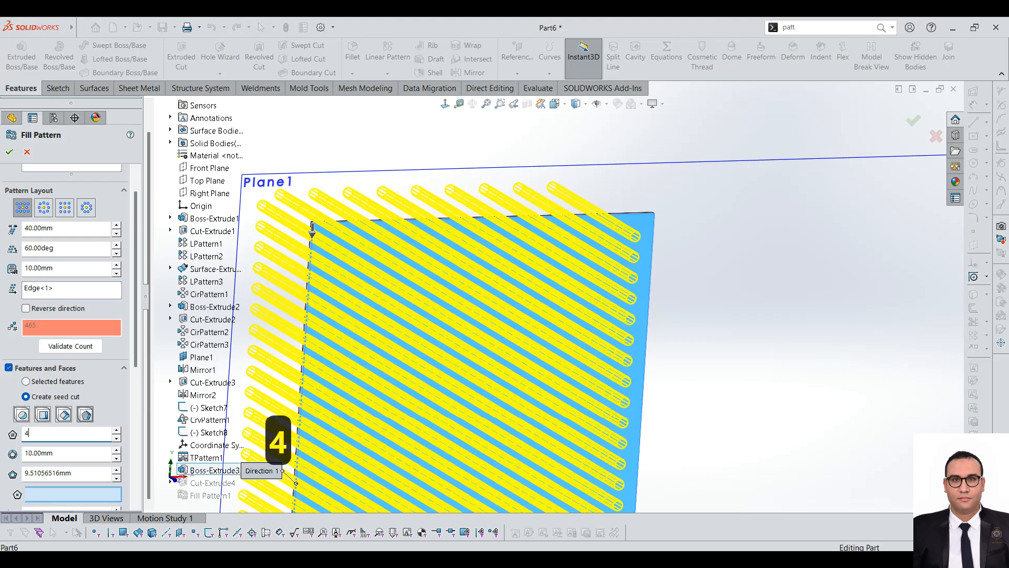
pyautogui.press('Return')
pyautogui.scroll(-1, 721, 309)
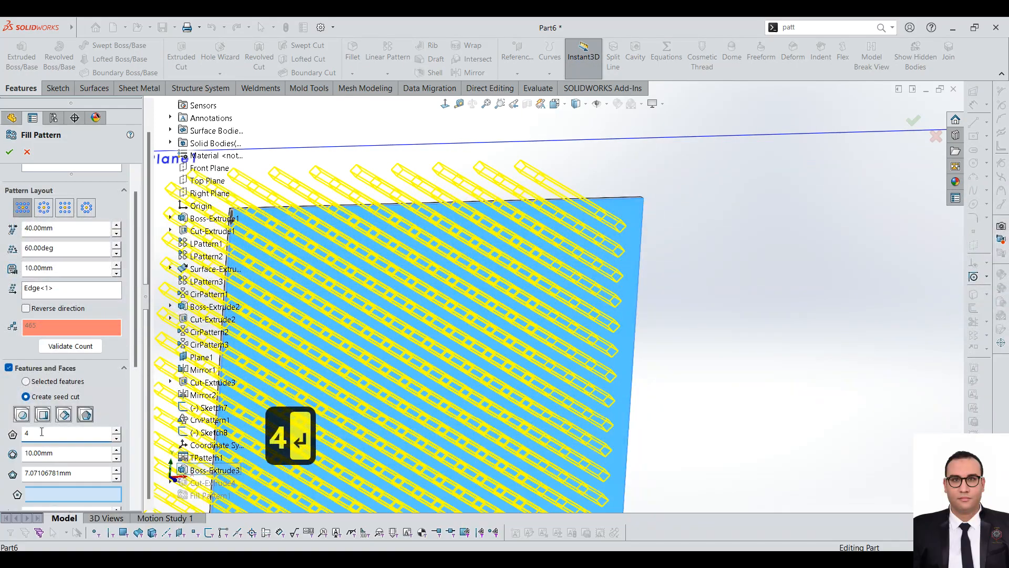
pyautogui.write('5')
pyautogui.press('Return')
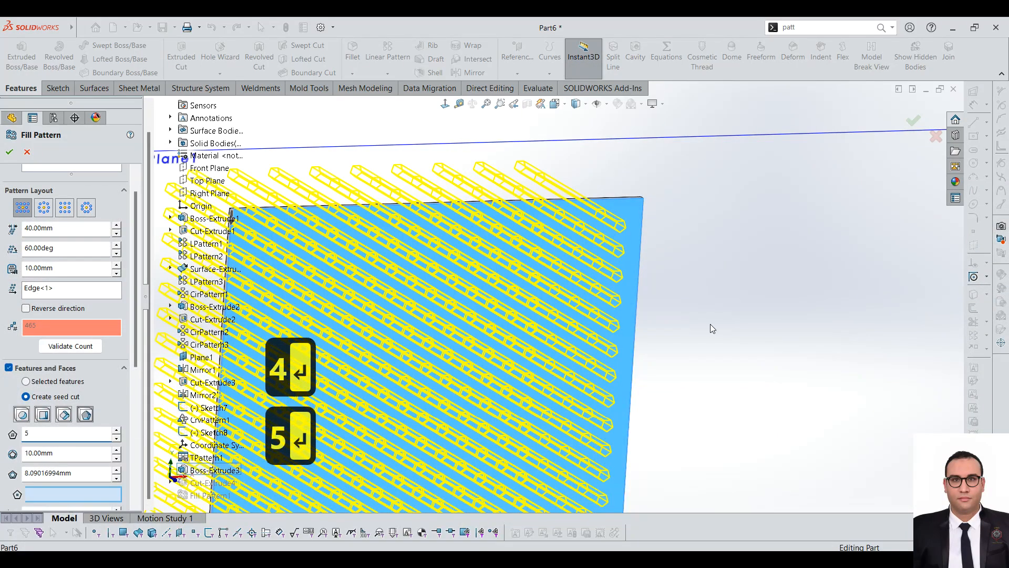
pyautogui.scroll(2, 578, 347)
# Step: Toggle the seed cut's Flip Shape Direction option on and off while comparing the preview from different angles
pyautogui.moveTo(135, 346); pyautogui.dragTo(135, 408)
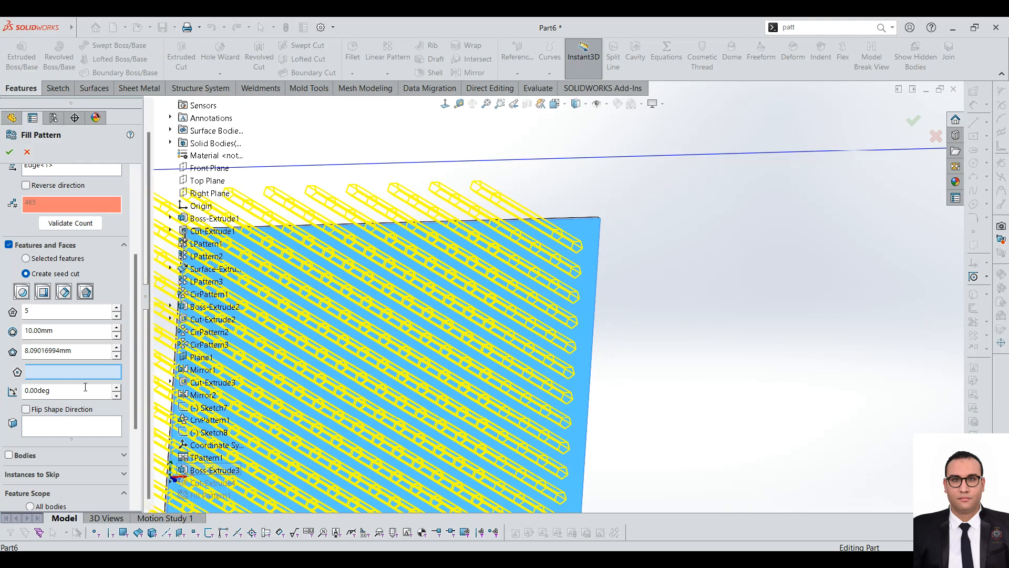
pyautogui.click(47, 412)
pyautogui.click(47, 412)
pyautogui.click(47, 413)
pyautogui.scroll(3, 567, 326)
pyautogui.moveTo(565, 325); pyautogui.dragTo(602, 366, button='middle')
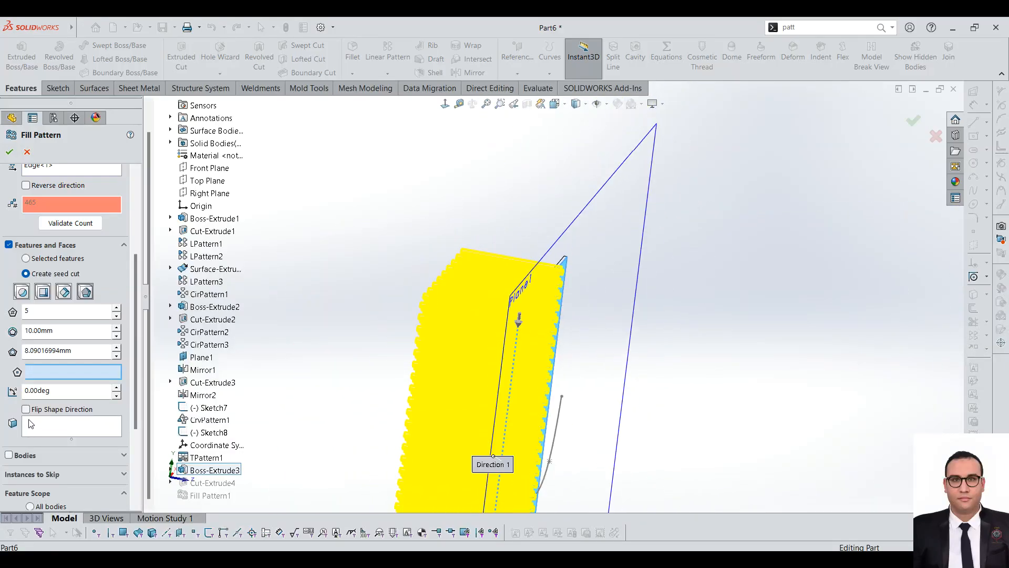
pyautogui.click(39, 409)
pyautogui.click(39, 409)
pyautogui.click(40, 410)
pyautogui.click(40, 410)
pyautogui.click(40, 409)
pyautogui.moveTo(350, 338); pyautogui.dragTo(330, 336, button='middle')
pyautogui.scroll(6, 330, 338)
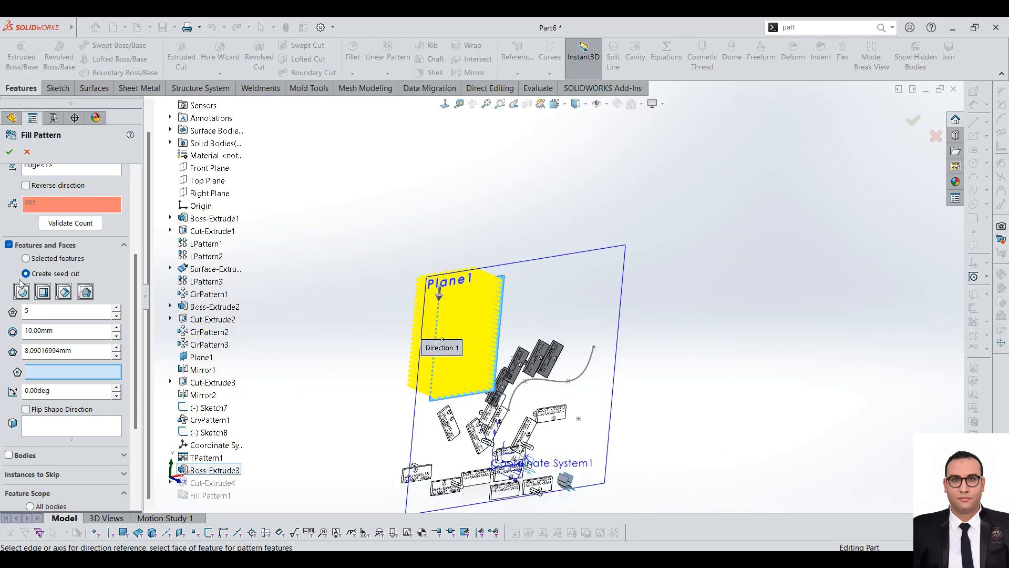
# Step: Create the fill pattern of pentagonal cuts and inspect the holes on the large plate
pyautogui.click(9, 151)
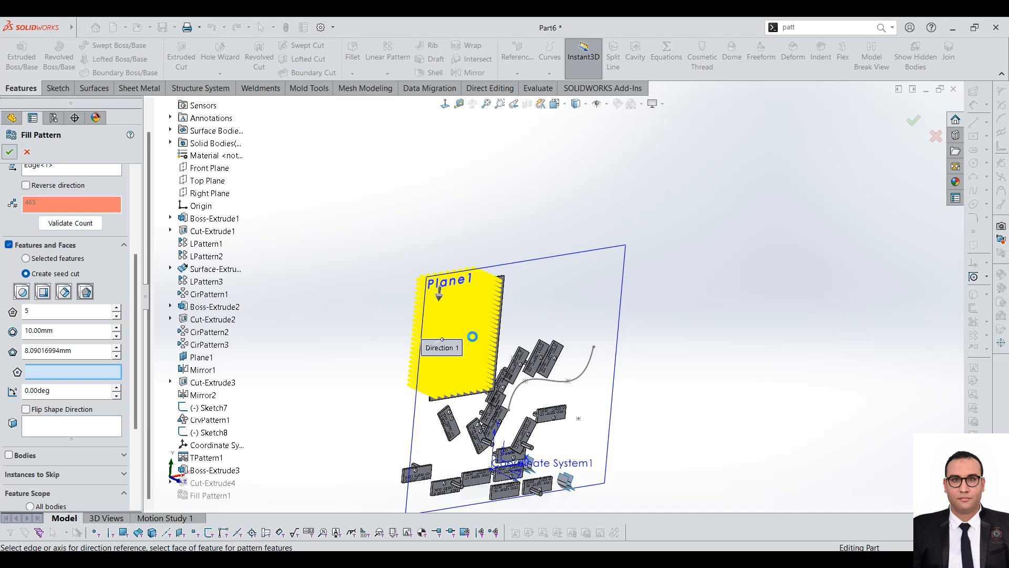
pyautogui.scroll(-1, 455, 349)
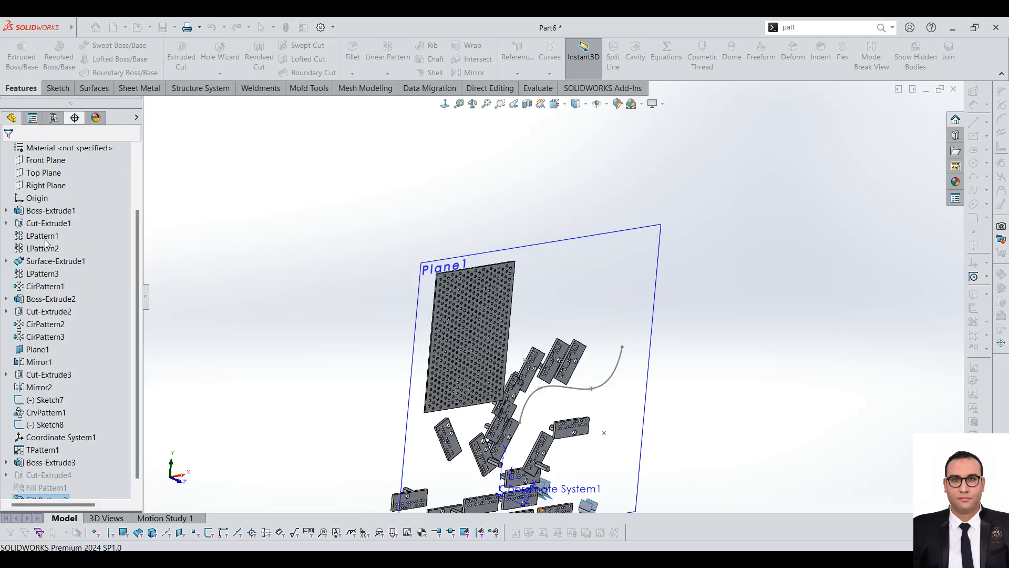
pyautogui.scroll(-10, 473, 271)
pyautogui.scroll(8, 408, 256)
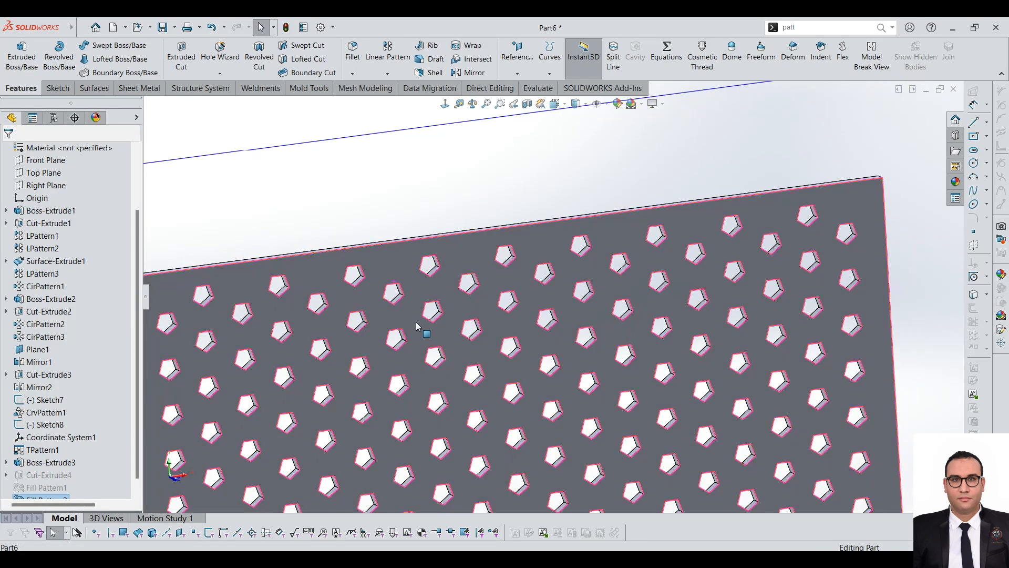
pyautogui.click(450, 383)
pyautogui.scroll(4, 450, 383)
pyautogui.scroll(-2, 539, 399)
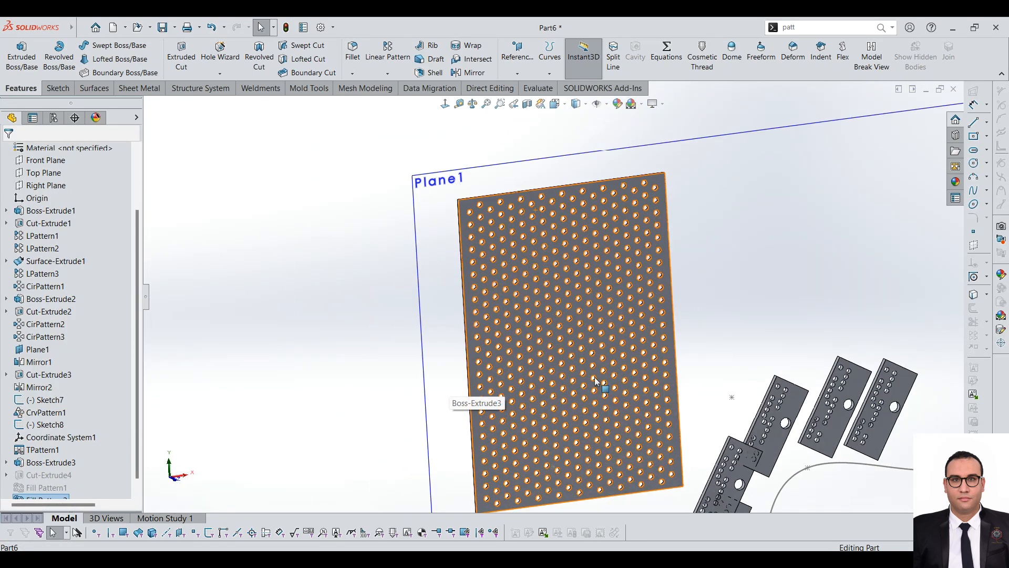
pyautogui.scroll(2, 631, 355)
pyautogui.scroll(-1, 682, 363)
pyautogui.scroll(1, 648, 354)
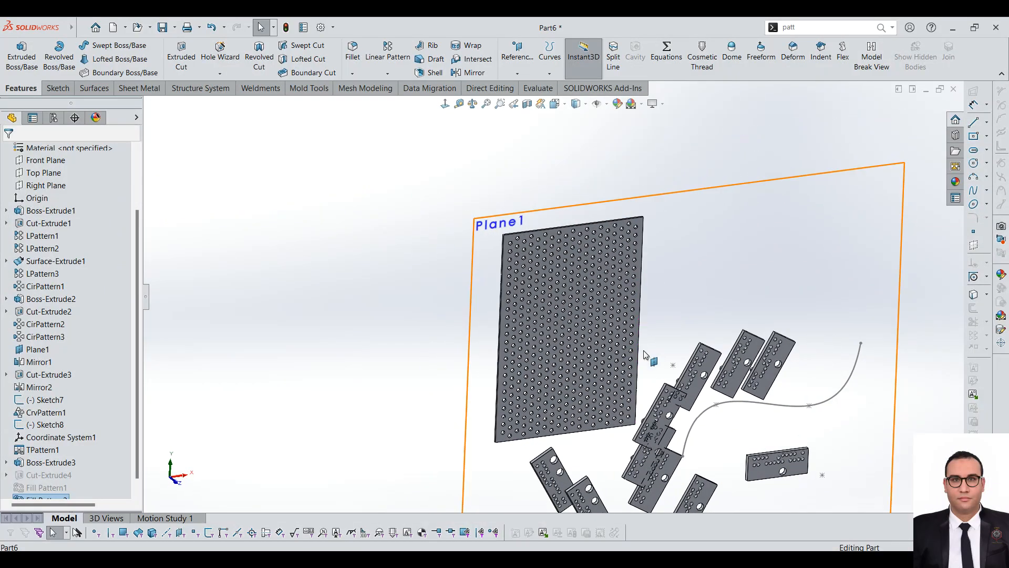
pyautogui.scroll(-2, 642, 326)
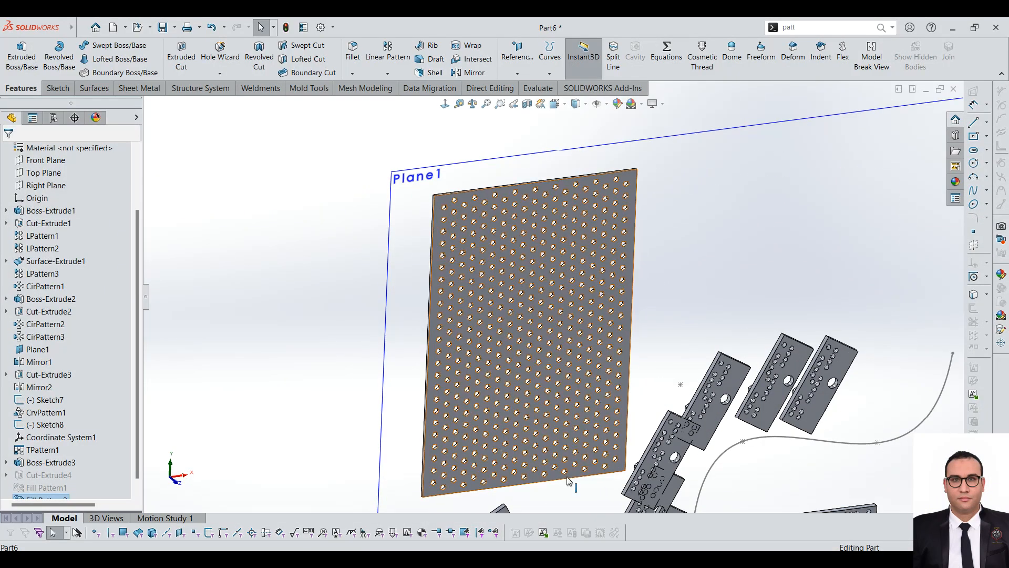
# Step: Reopen the pentagonal fill pattern for editing, validate its instance count and review its settings
pyautogui.click(45, 497)
pyautogui.rightClick(50, 441)
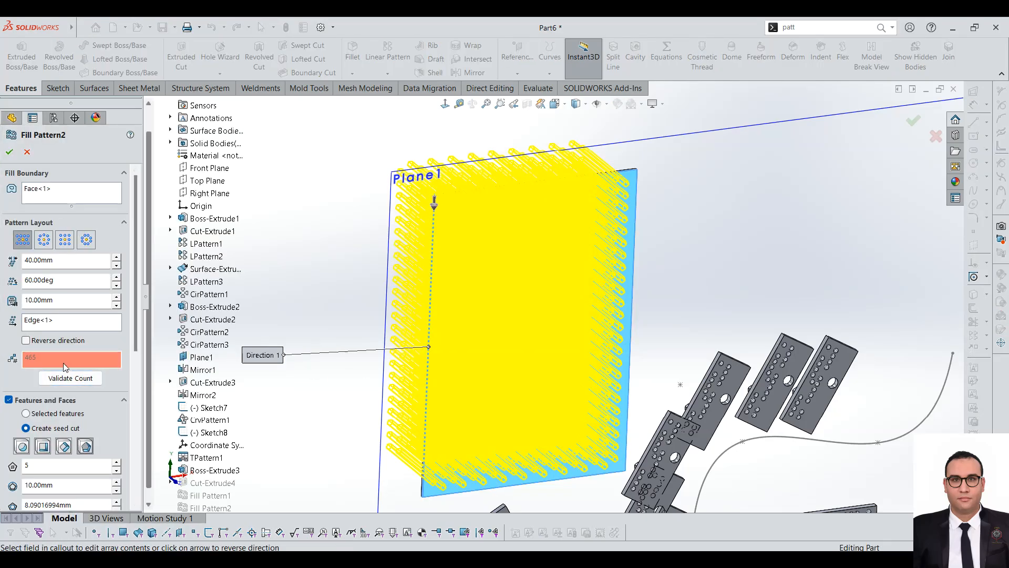
pyautogui.click(51, 375)
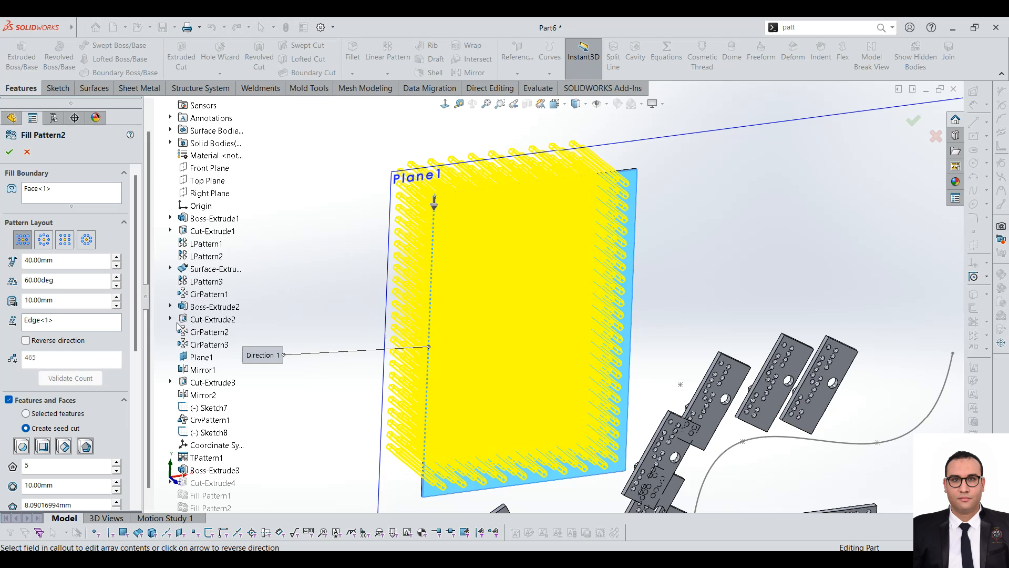
pyautogui.moveTo(136, 301); pyautogui.dragTo(146, 367)
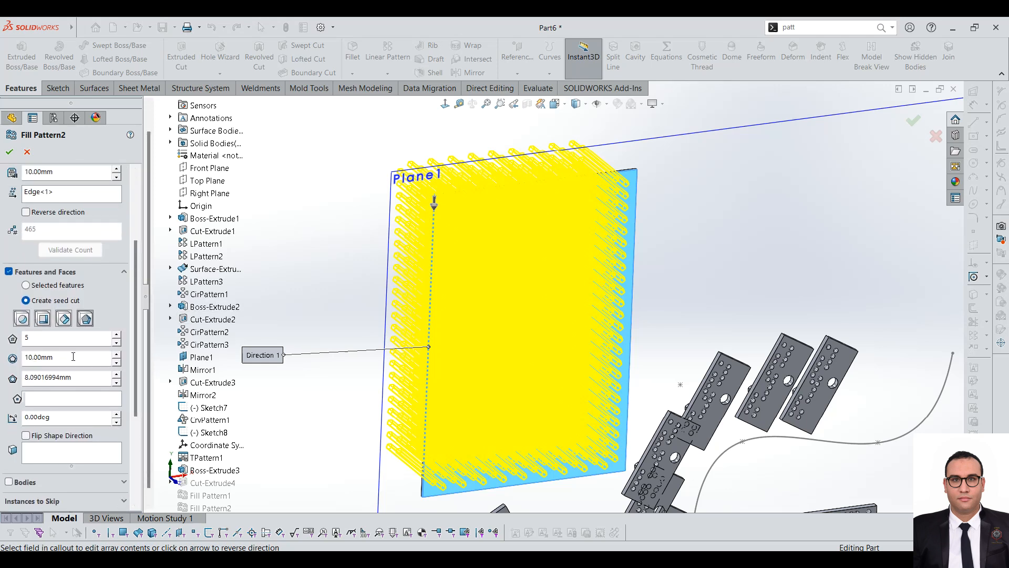
pyautogui.moveTo(136, 351); pyautogui.dragTo(149, 278)
# Step: Set the perforation layout's instance spacing to 60 mm and validate the instance count
pyautogui.moveTo(56, 261); pyautogui.dragTo(3, 226)
pyautogui.write('60')
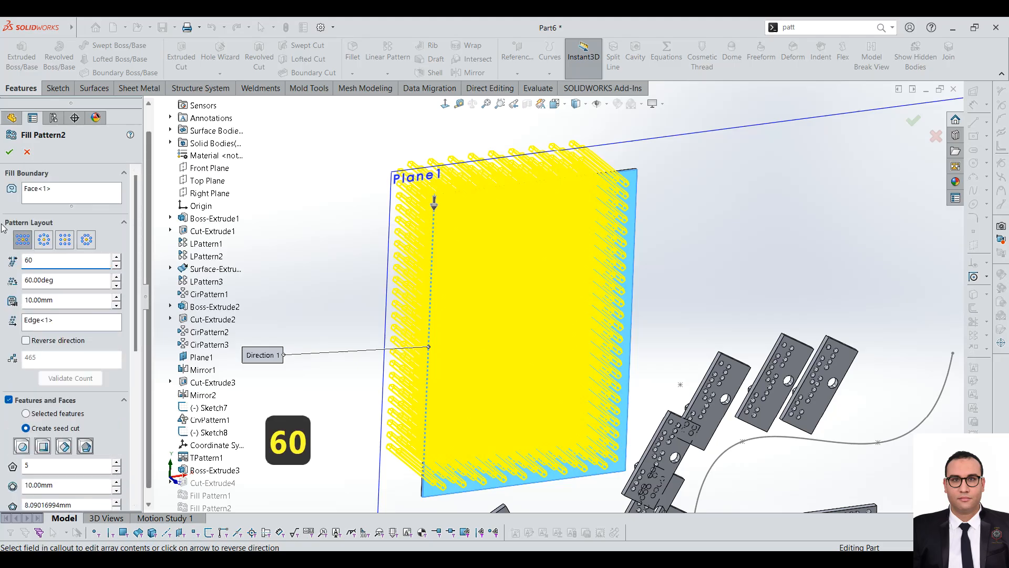
pyautogui.press('Return')
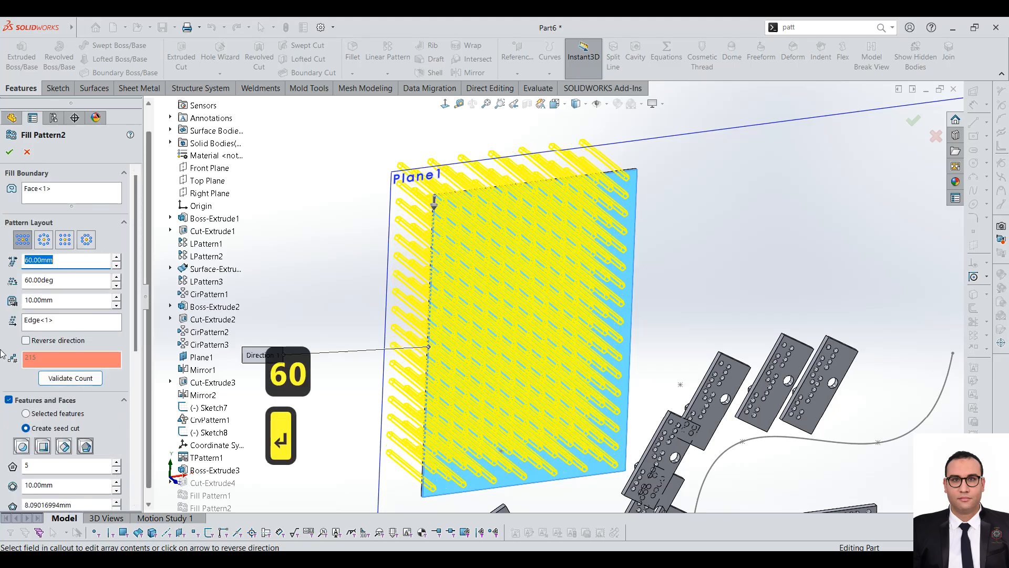
pyautogui.click(87, 374)
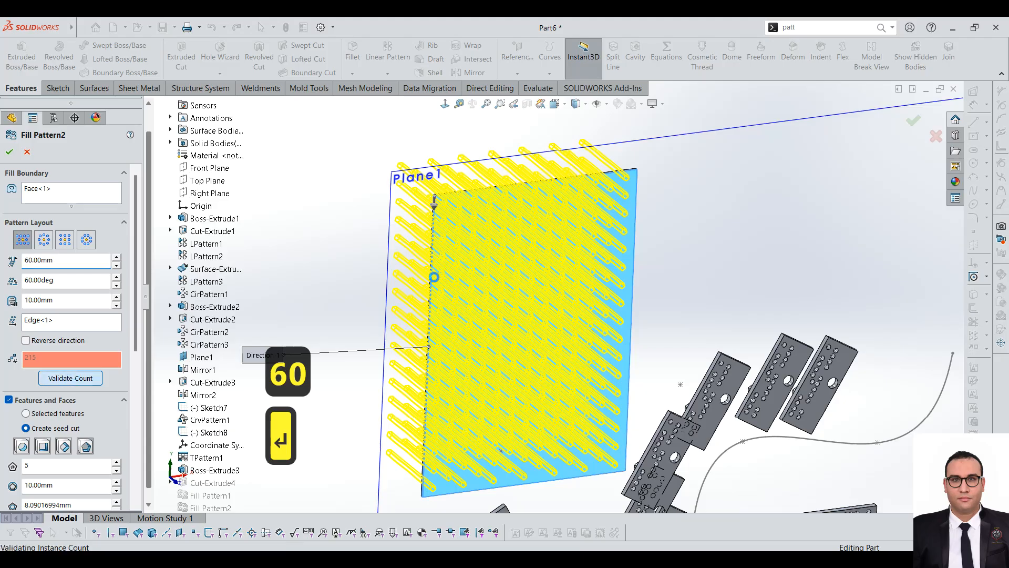
pyautogui.scroll(-3, 374, 297)
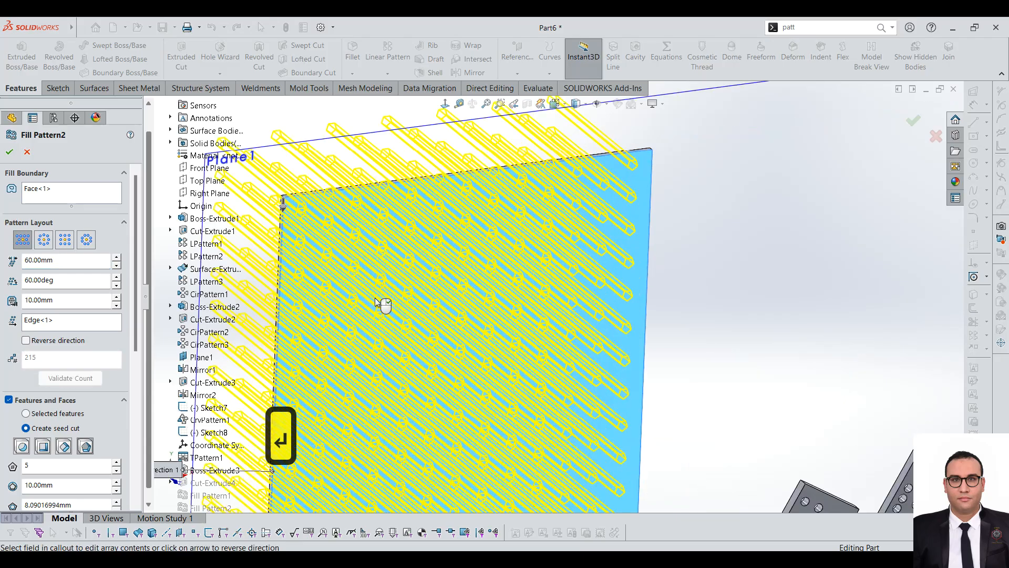
pyautogui.scroll(3, 384, 306)
pyautogui.moveTo(404, 298); pyautogui.dragTo(426, 267, button='middle')
pyautogui.scroll(-1, 455, 331)
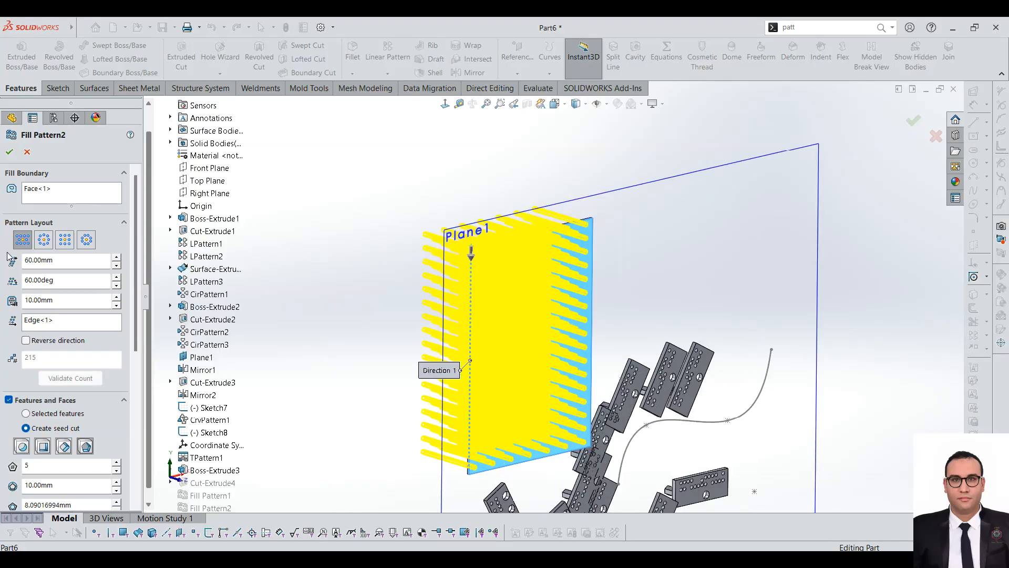
# Step: Switch the fill pattern's layout to Circular and check the preview on the plate
pyautogui.click(44, 239)
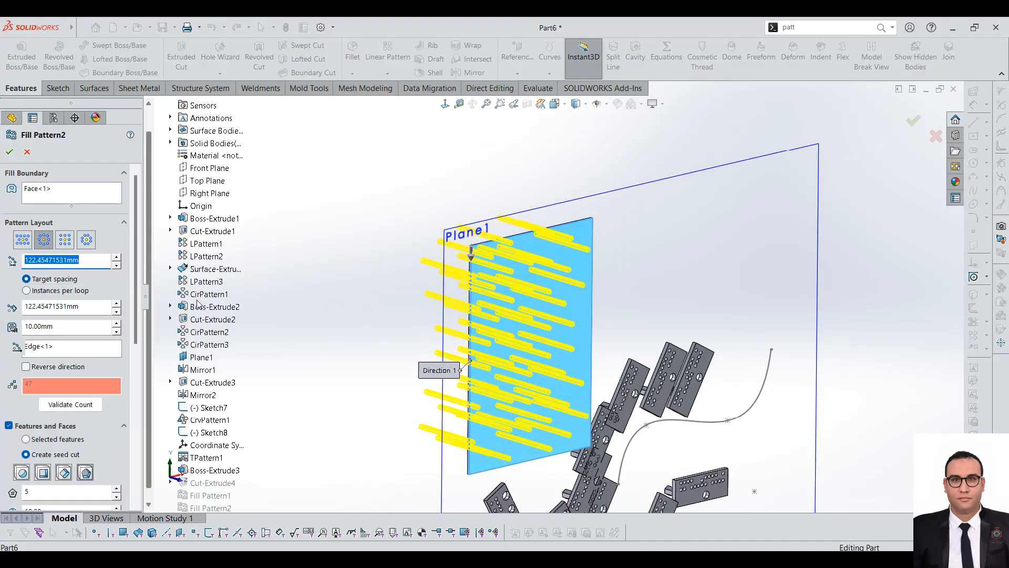
pyautogui.scroll(-1, 434, 207)
pyautogui.scroll(-1, 595, 286)
pyautogui.moveTo(585, 269); pyautogui.dragTo(622, 364, button='middle')
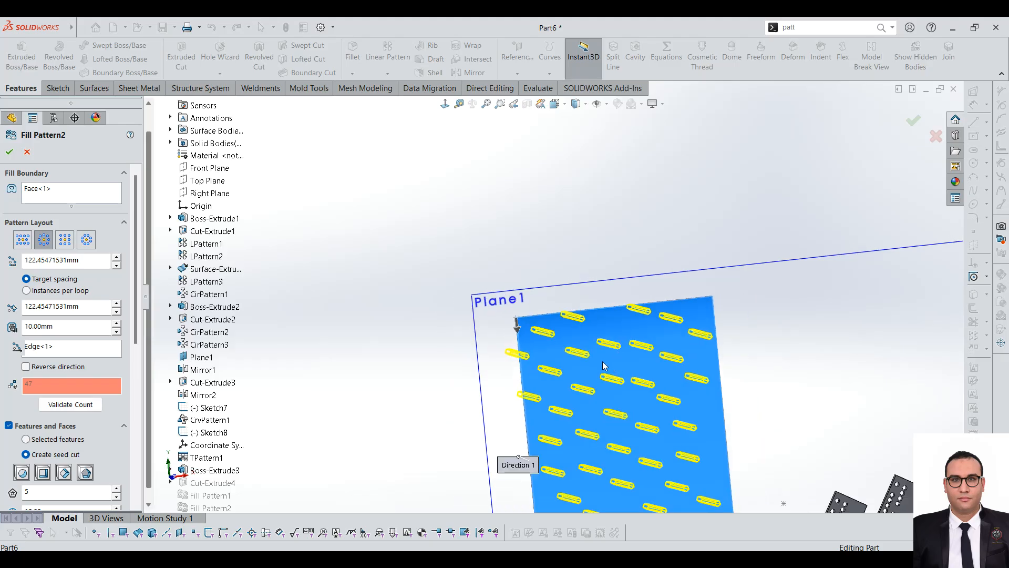
# Step: Switch the fill pattern's layout to Square and review its spacing, margin and direction settings against the preview
pyautogui.click(65, 239)
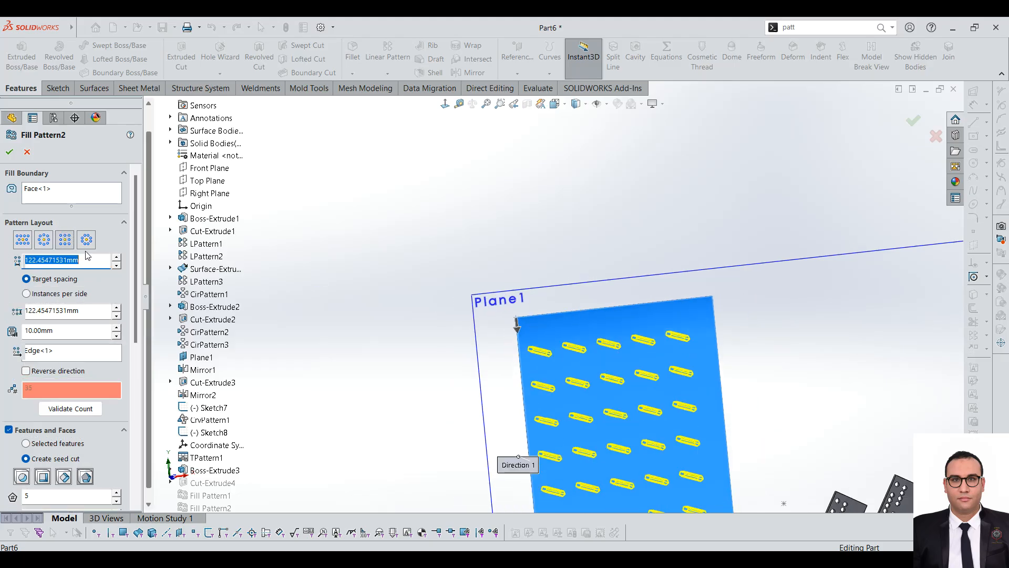
pyautogui.scroll(3, 552, 326)
pyautogui.scroll(-3, 566, 380)
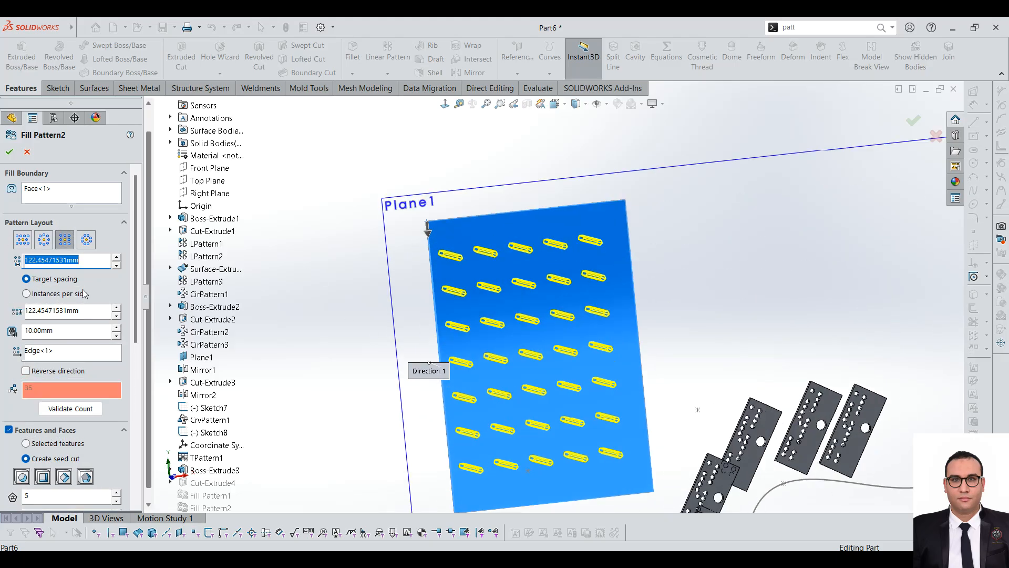
pyautogui.click(60, 328)
pyautogui.doubleClick(64, 330)
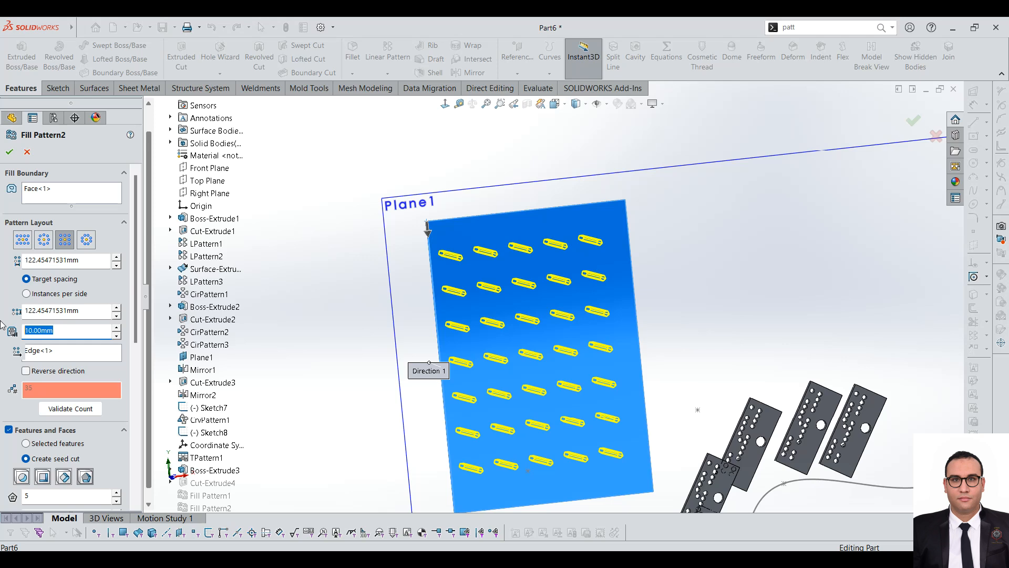
pyautogui.click(65, 356)
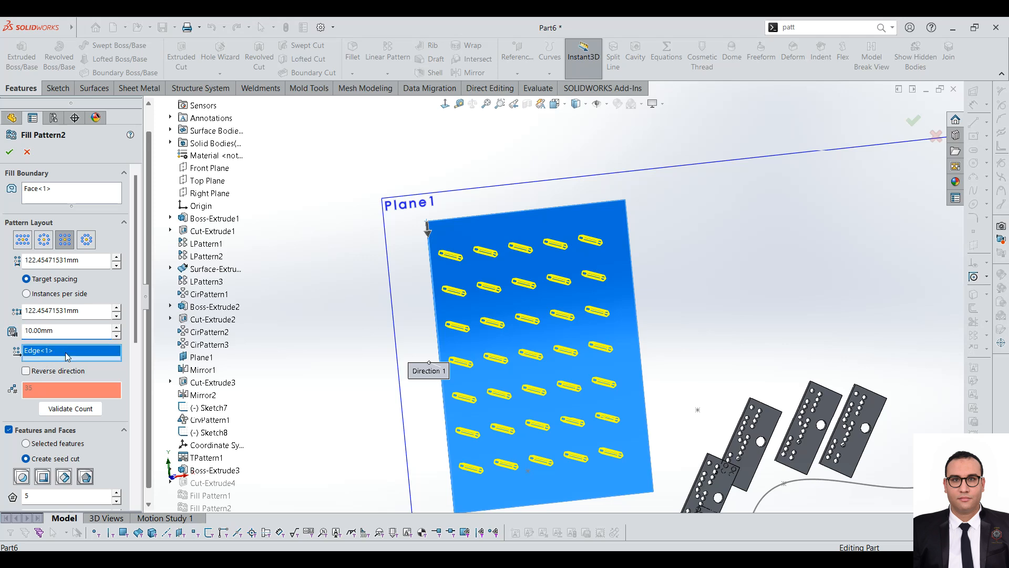
pyautogui.scroll(-2, 428, 285)
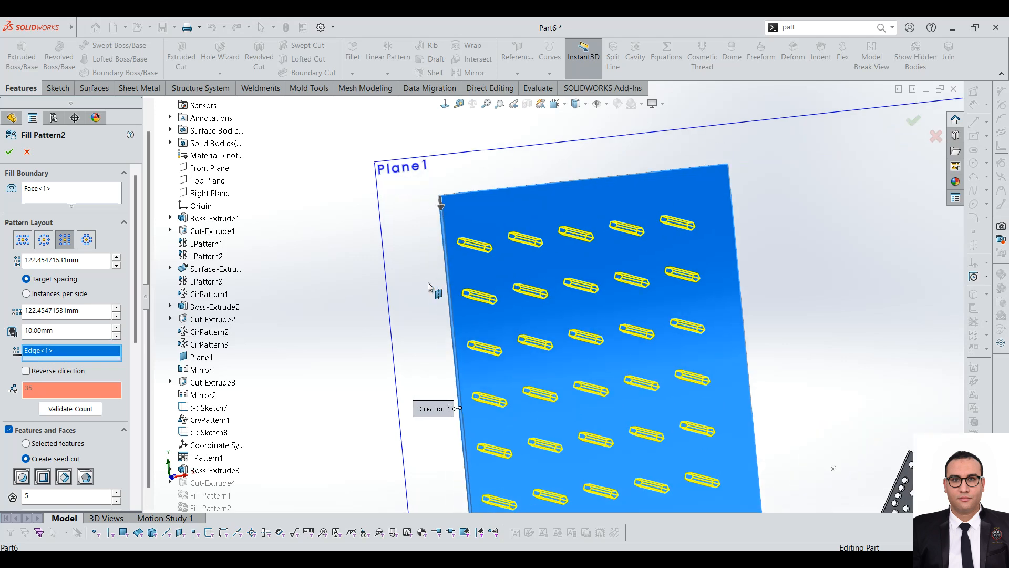
pyautogui.click(77, 329)
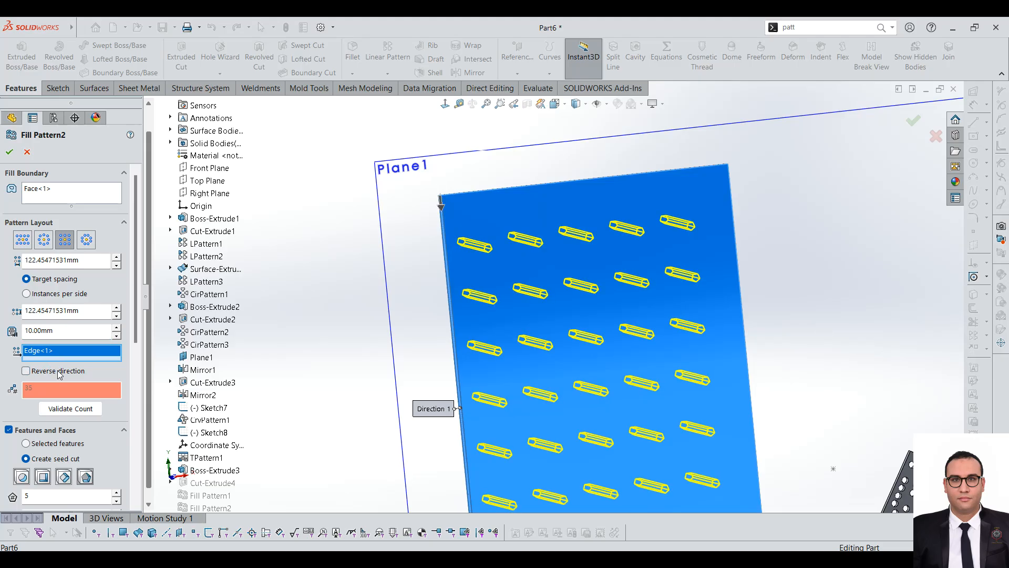
# Step: Change the fill pattern's layout to Polygon, comparing it with Circular, and apply the edited pattern to the large plate
pyautogui.click(87, 243)
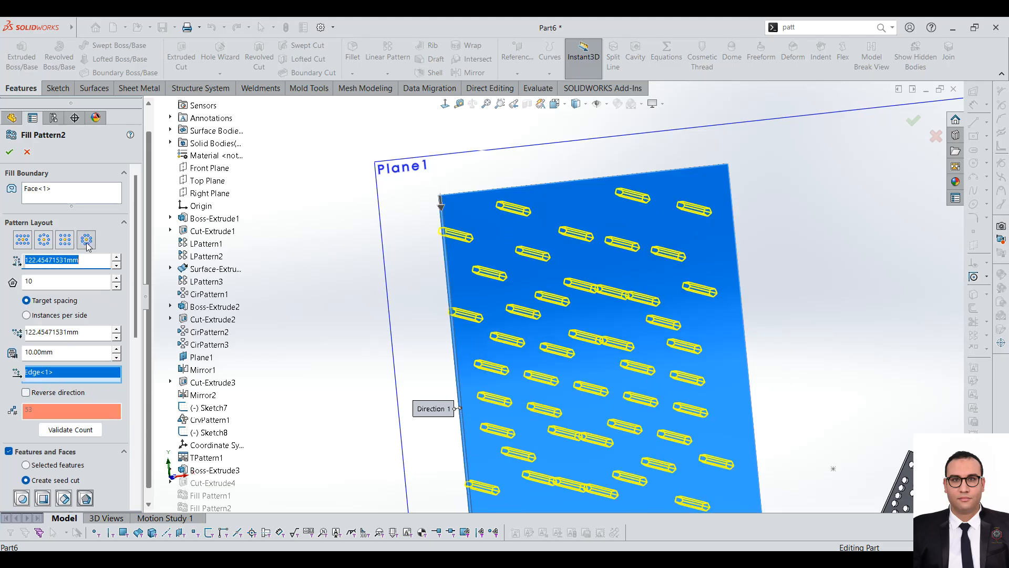
pyautogui.scroll(2, 574, 364)
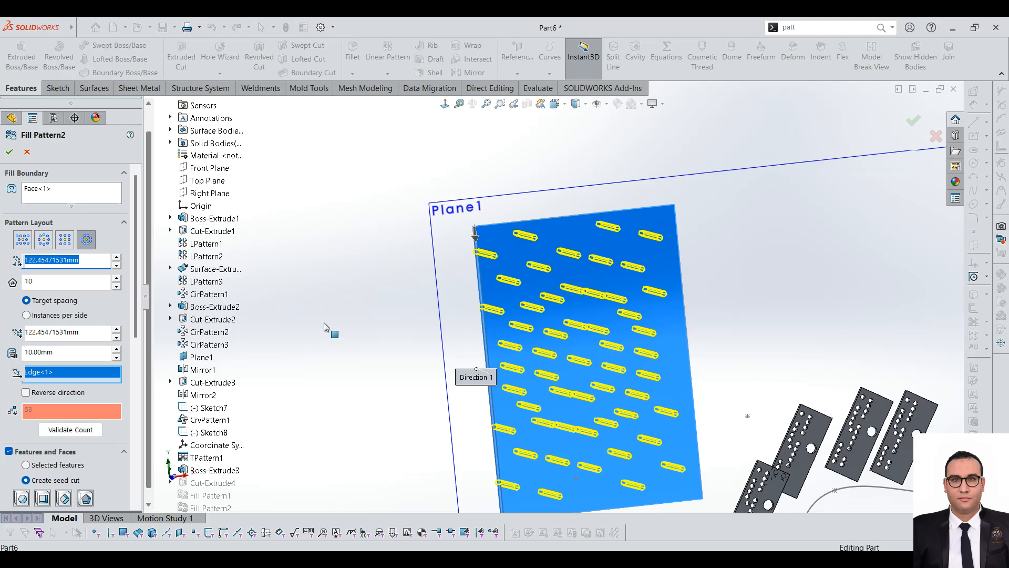
pyautogui.click(44, 240)
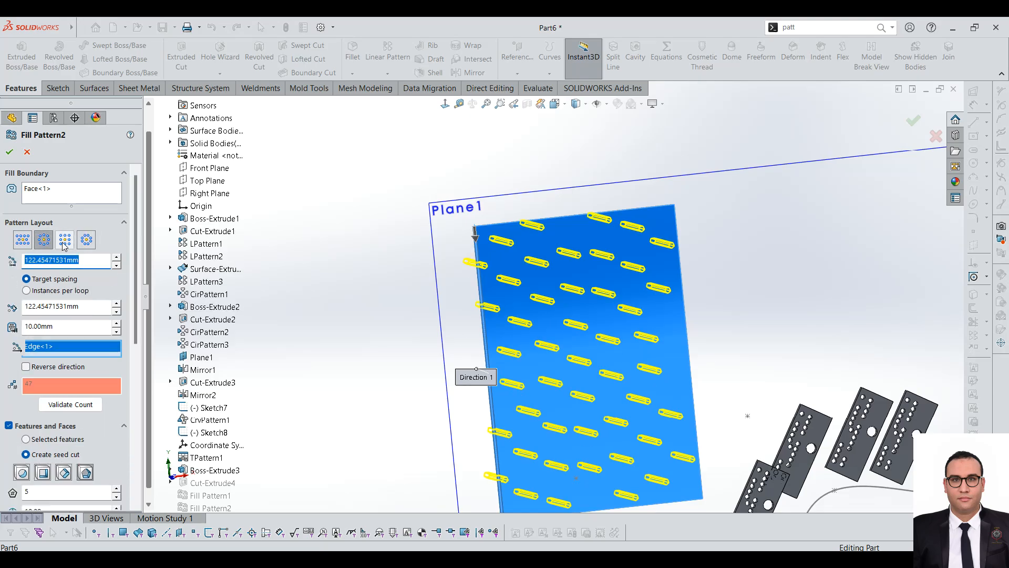
pyautogui.click(86, 240)
pyautogui.moveTo(132, 275); pyautogui.dragTo(140, 445)
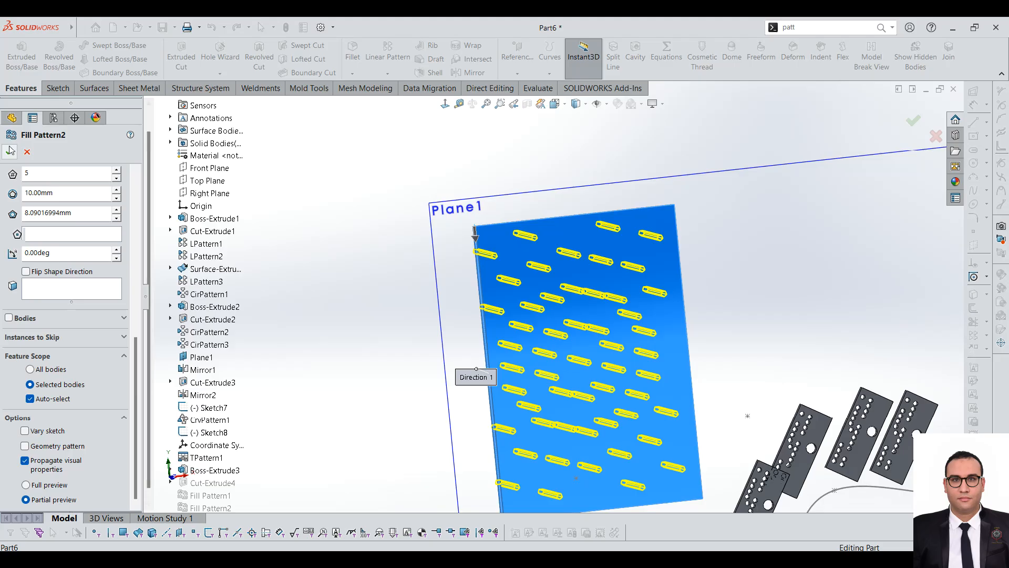
pyautogui.scroll(6, 630, 310)
pyautogui.scroll(-4, 647, 316)
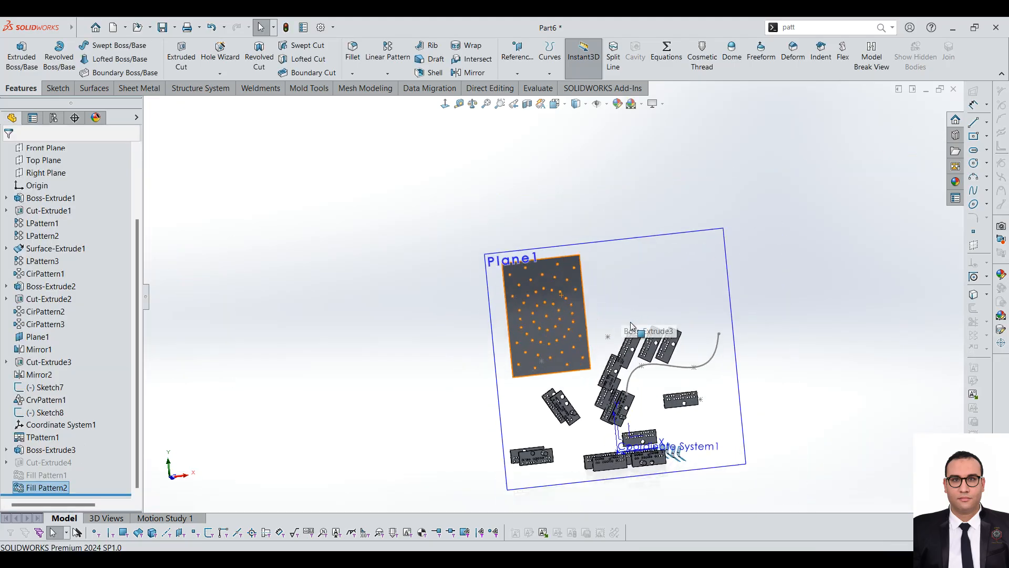
pyautogui.click(251, 197)
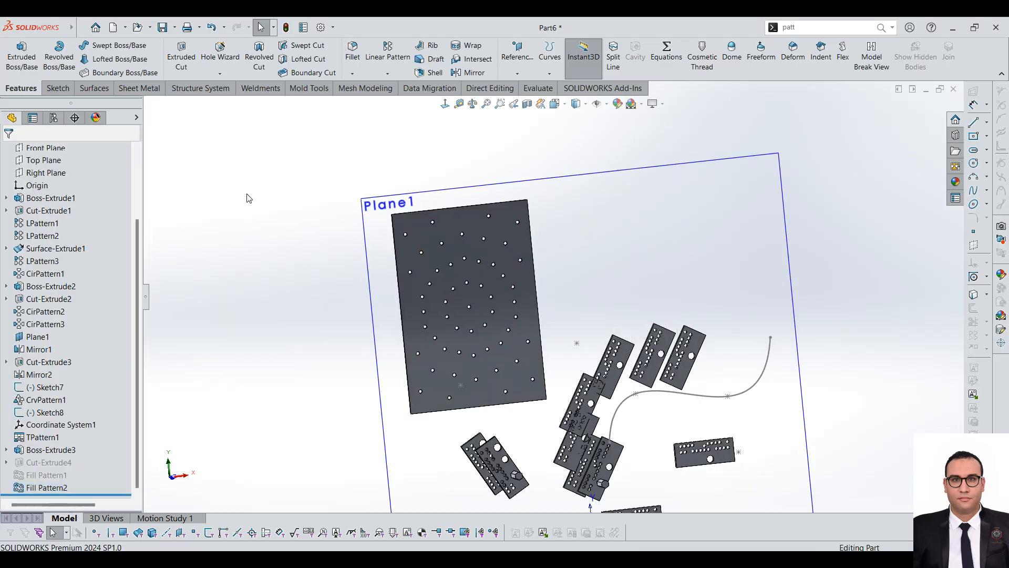
# Step: Display the list of available pattern commands to review the pattern types
pyautogui.click(400, 74)
pyautogui.scroll(2, 650, 269)
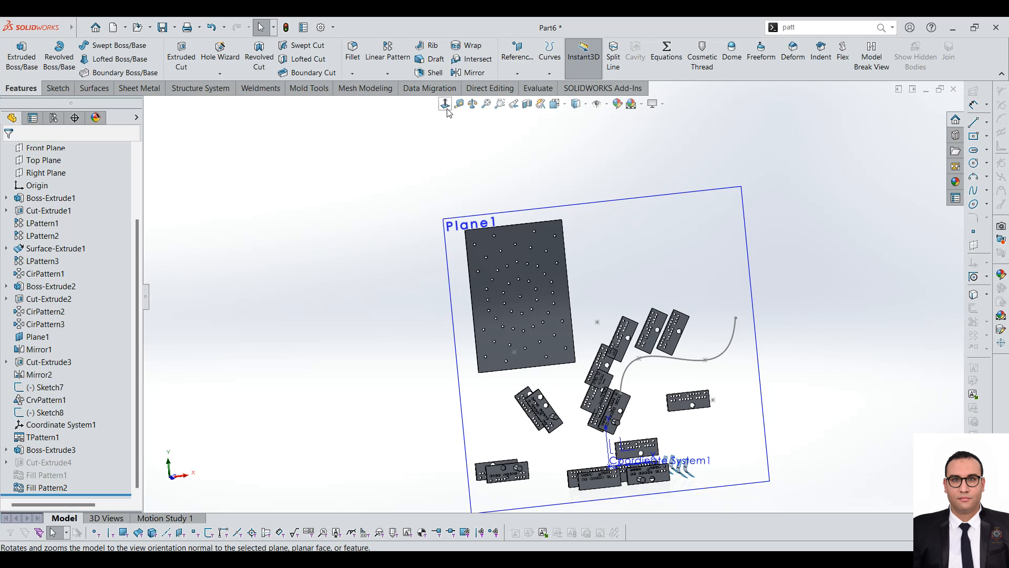
pyautogui.click(391, 76)
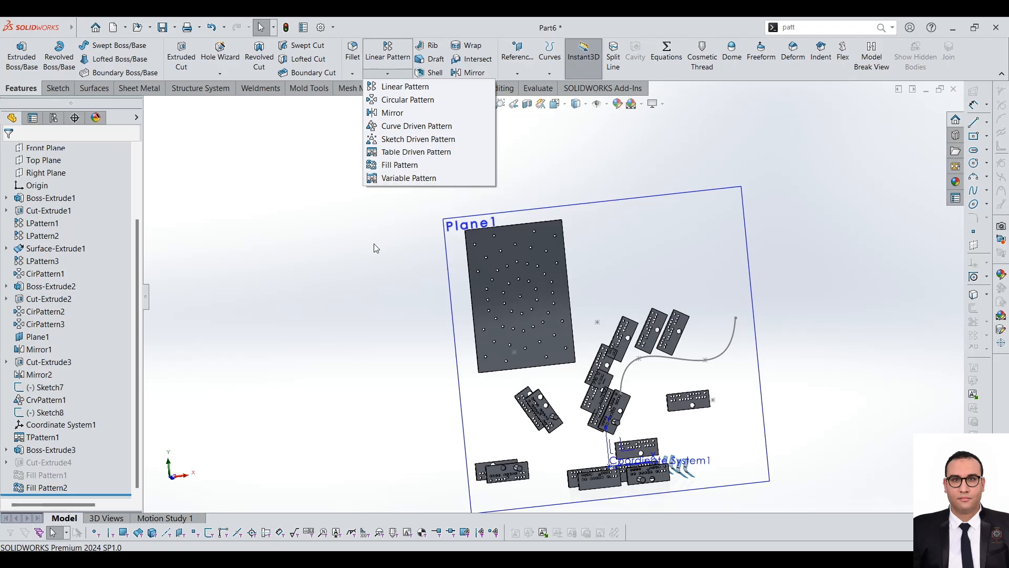
# Step: Examine the fill-pattern holes on the large plate and the surrounding patterned plates from closer up and at an angle
pyautogui.click(362, 256)
pyautogui.scroll(-4, 565, 242)
pyautogui.scroll(4, 548, 302)
pyautogui.scroll(-4, 525, 332)
pyautogui.scroll(4, 565, 284)
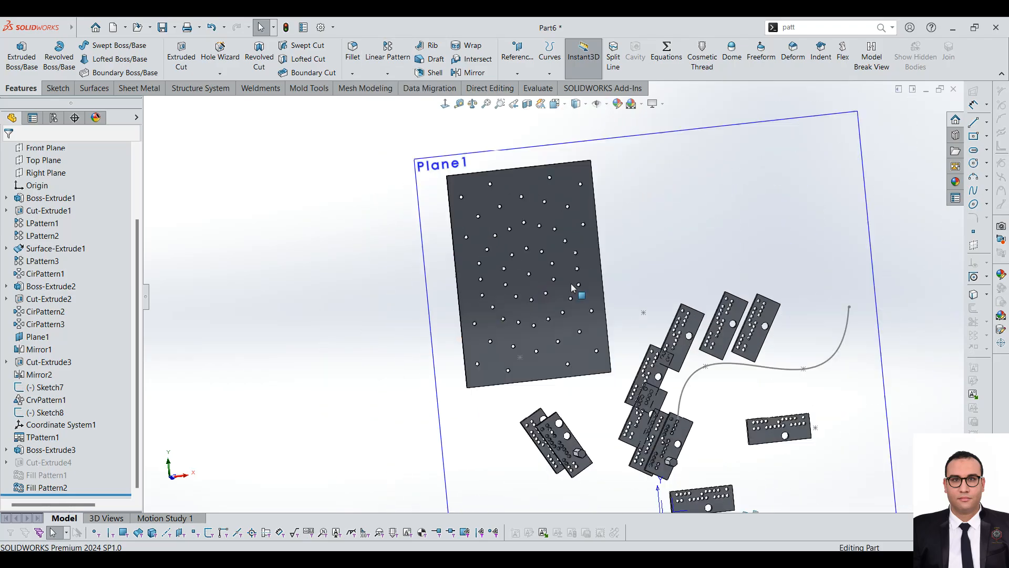
pyautogui.scroll(-3, 604, 210)
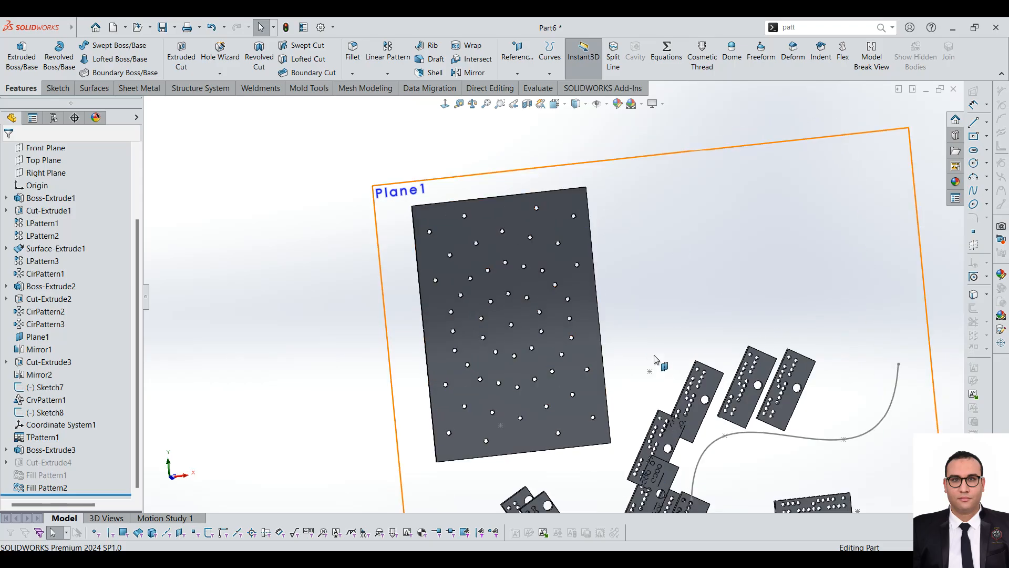
pyautogui.scroll(4, 750, 453)
pyautogui.scroll(-3, 750, 453)
pyautogui.moveTo(595, 324); pyautogui.dragTo(565, 342, button='middle')
# Step: Open the Variable Pattern command to review its feature selection, pattern table and option settings, and close it without applying
pyautogui.click(390, 73)
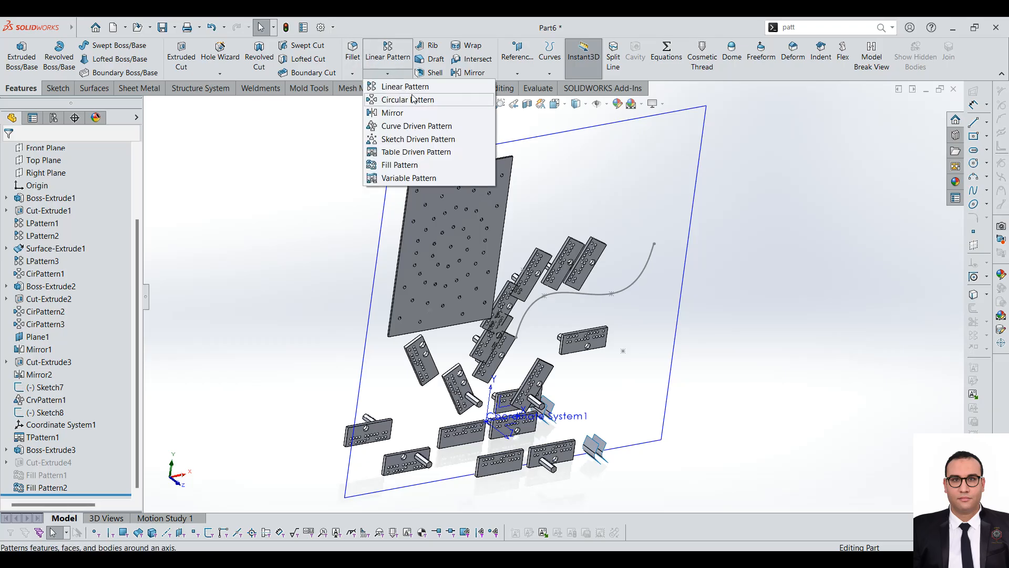
pyautogui.click(390, 74)
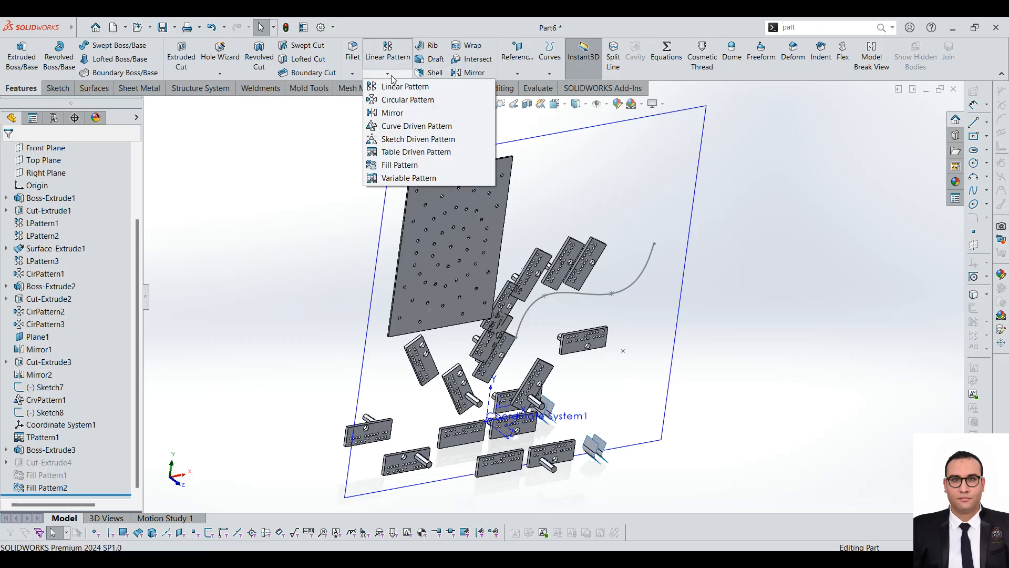
pyautogui.click(408, 178)
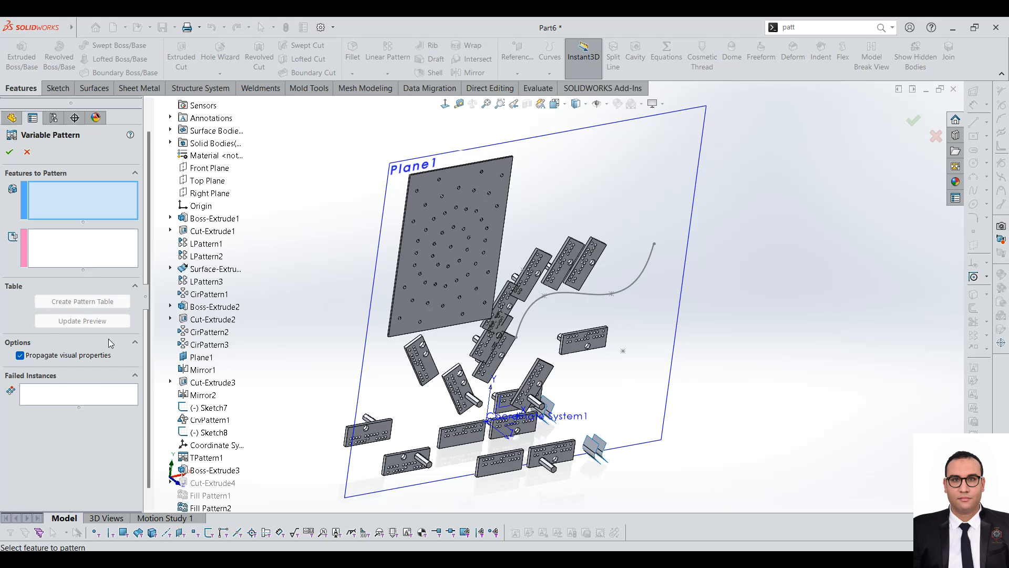
pyautogui.scroll(2, 463, 209)
pyautogui.scroll(-2, 398, 193)
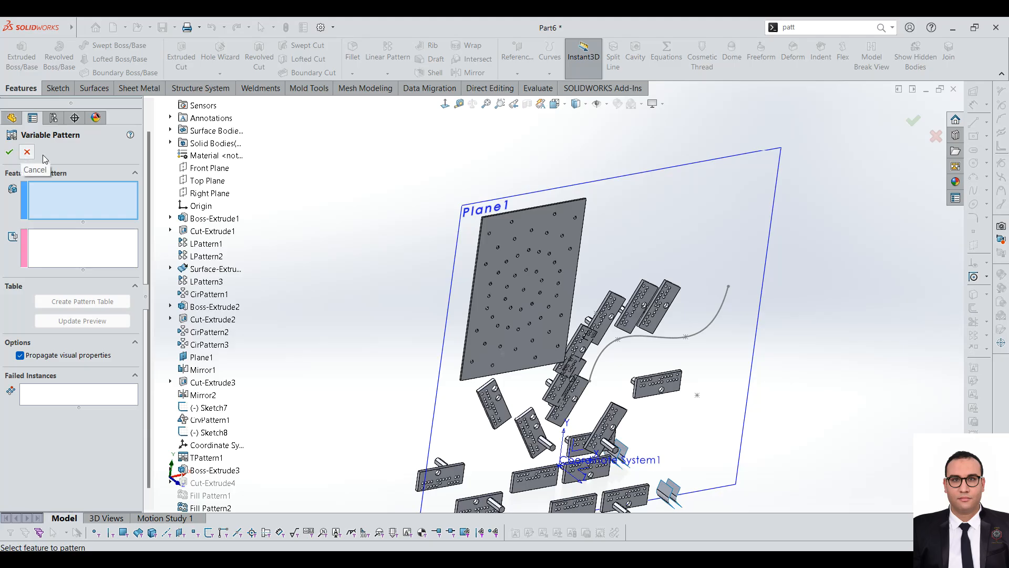
pyautogui.scroll(2, 711, 324)
pyautogui.scroll(-2, 645, 316)
pyautogui.moveTo(646, 316)
pyautogui.mouseDown(button='middle')
pyautogui.moveTo(618, 304)
pyautogui.moveTo(641, 300)
pyautogui.mouseUp(button='middle')
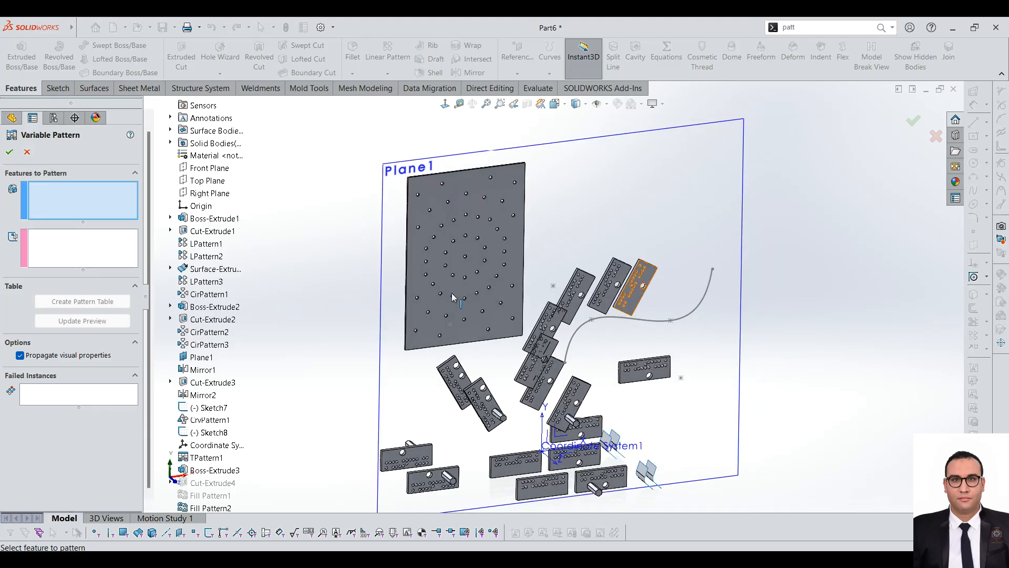
pyautogui.click(27, 152)
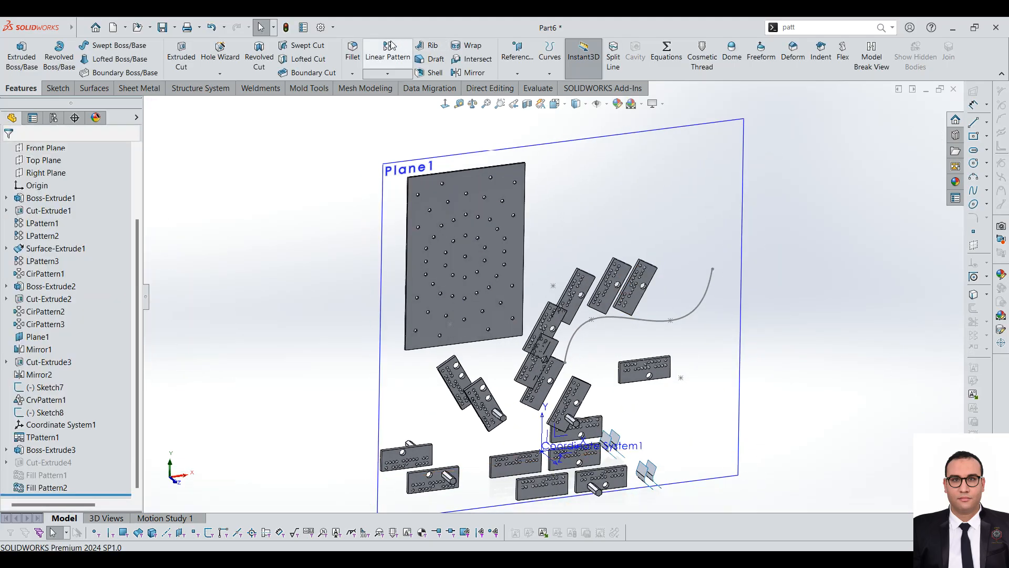
pyautogui.click(388, 74)
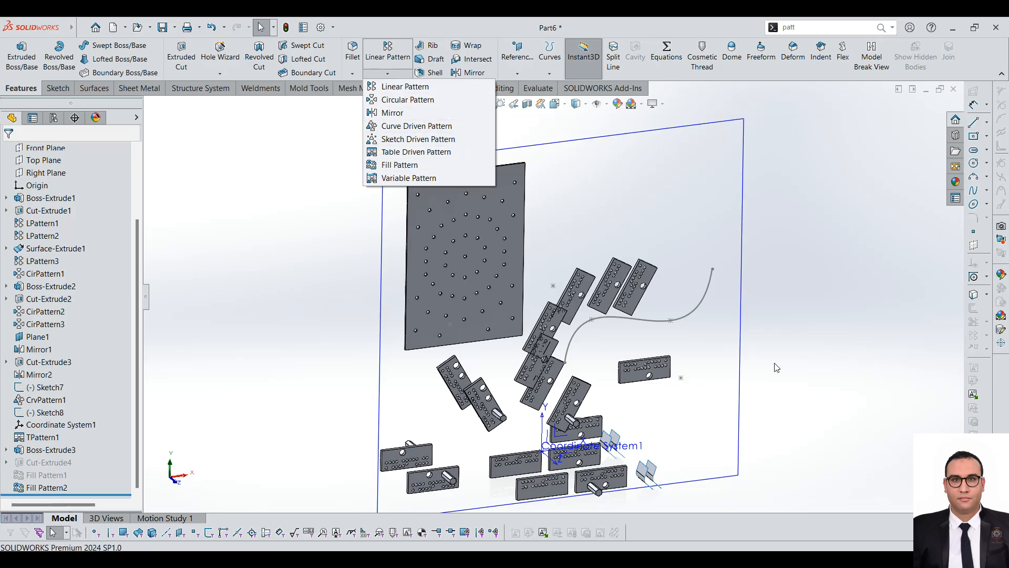
pyautogui.click(796, 245)
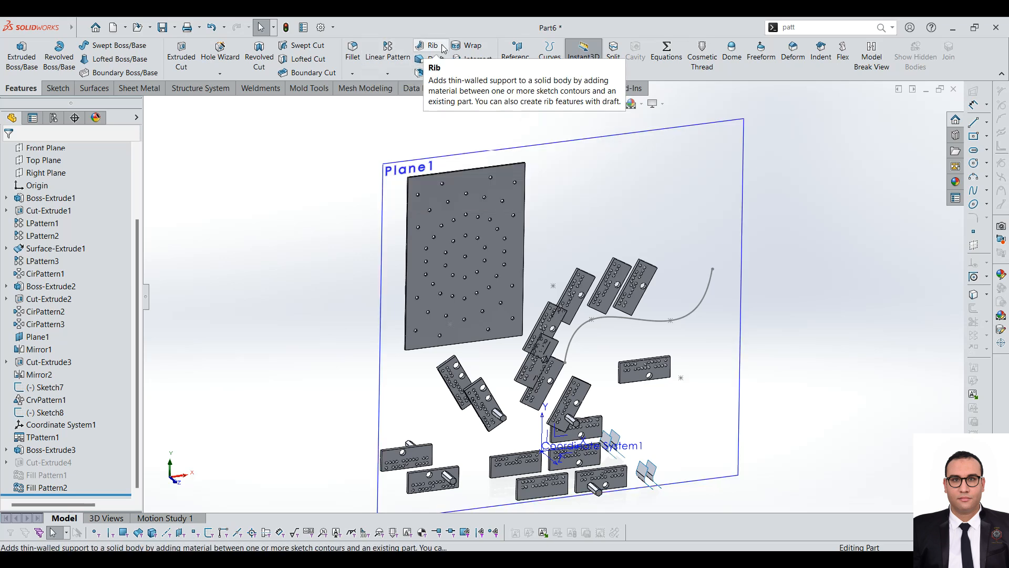
pyautogui.scroll(3, 533, 243)
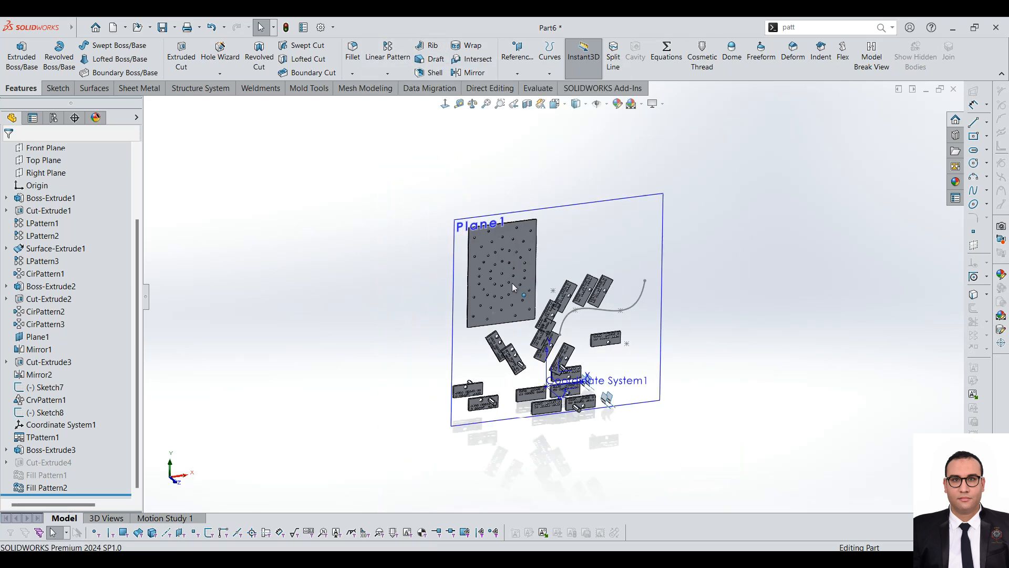
pyautogui.scroll(-2, 578, 351)
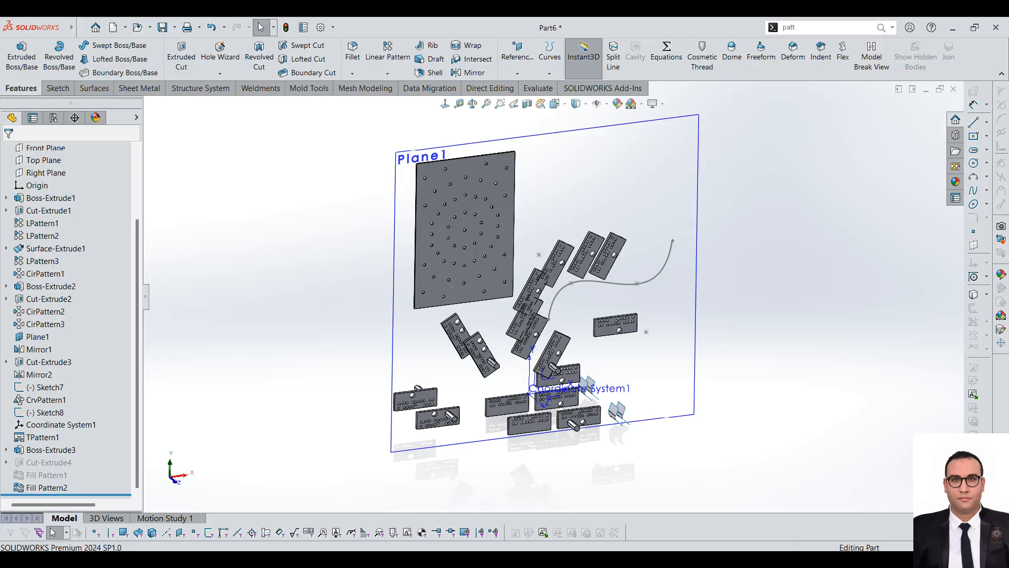